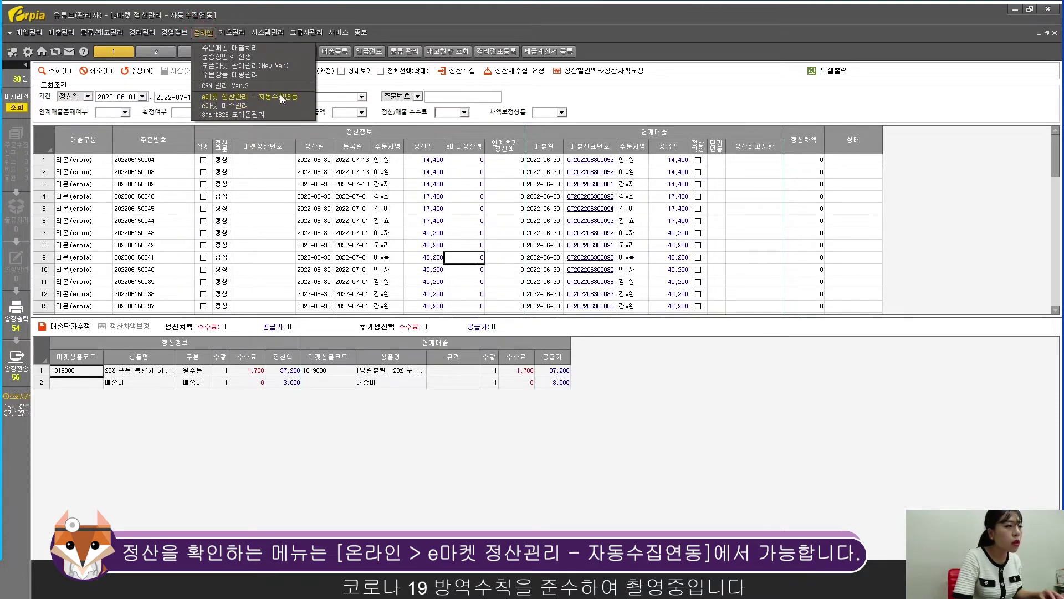
Query the e-market settlement list by 매출일 from 2022-06-01 to 2022-07-14 with 연계정산존재여부 set to 미존재
click(926, 77)
click(1055, 33)
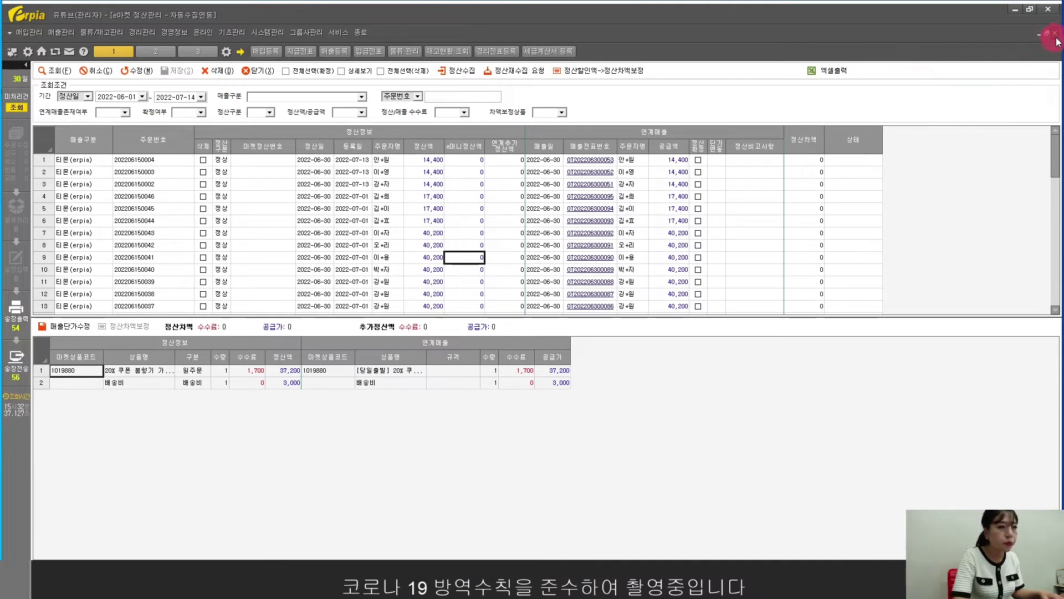
click(250, 189)
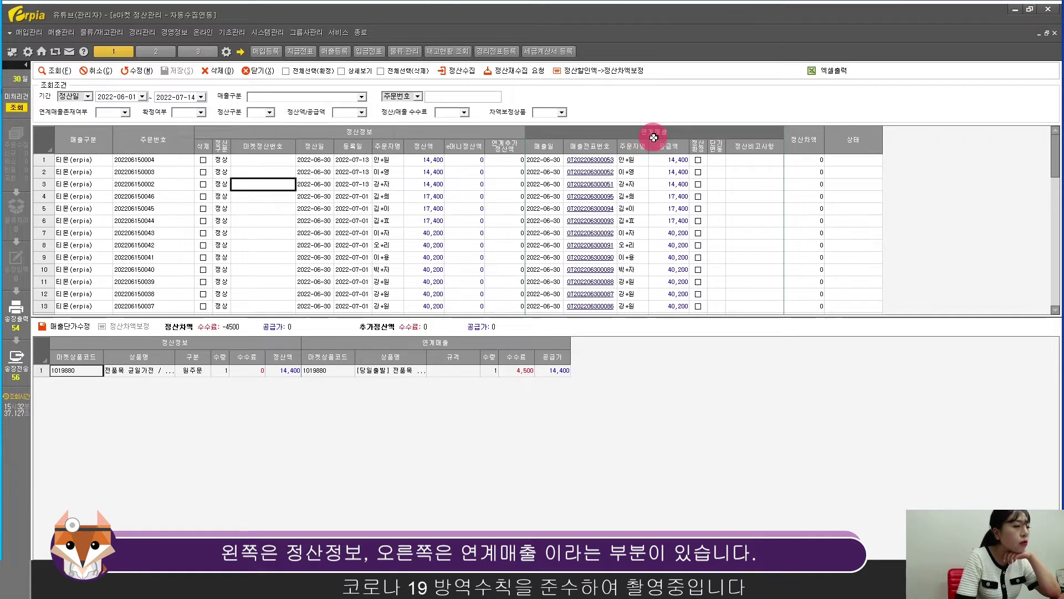
scroll(630, 230, down, 3)
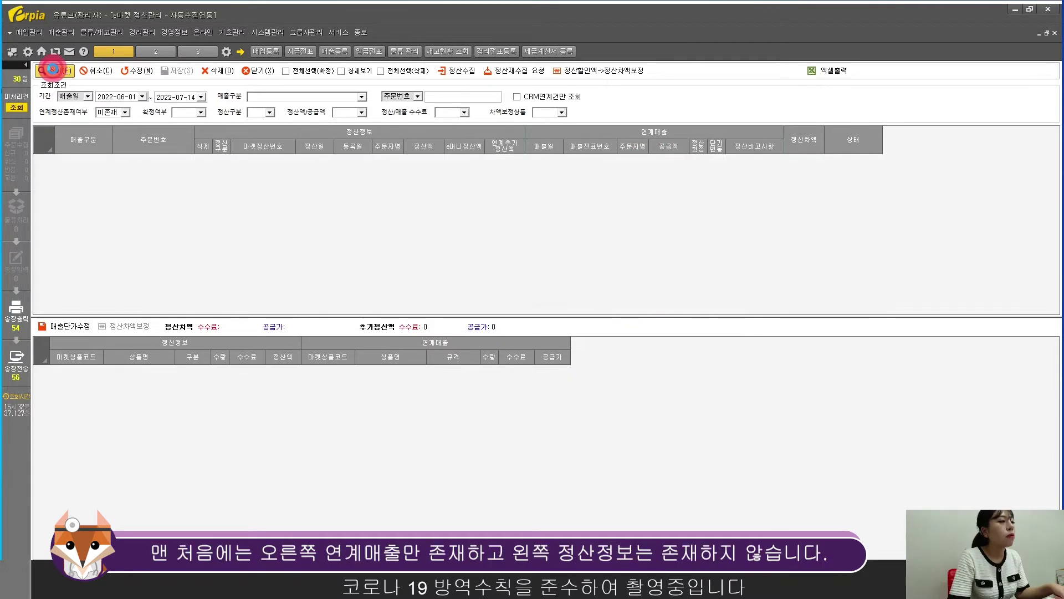
click(54, 70)
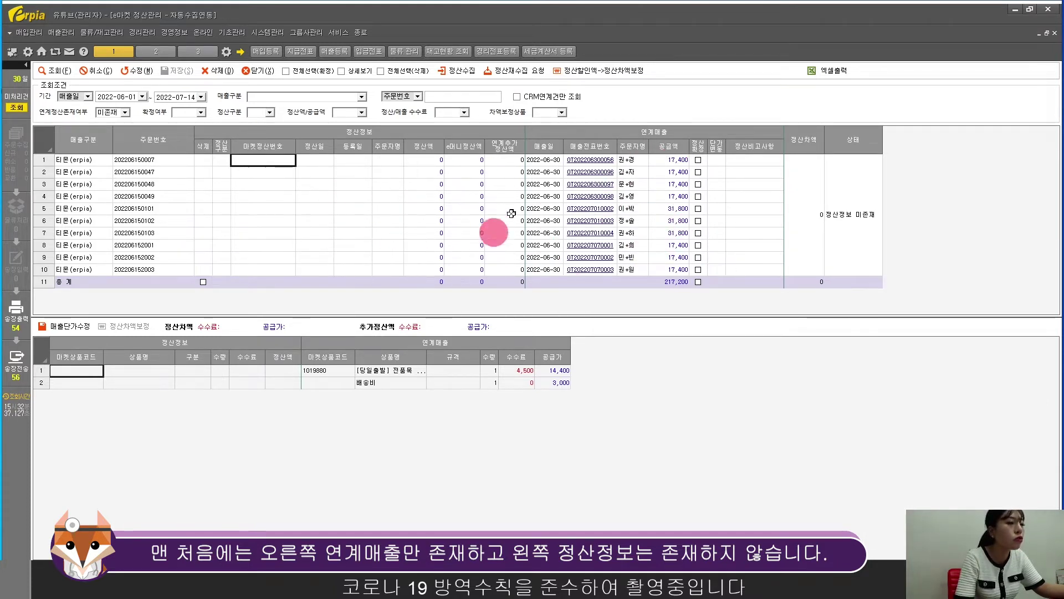
Examine the linked sales rows, comparing their 공급가액 column with the 정산액 column of the settlement information
click(665, 204)
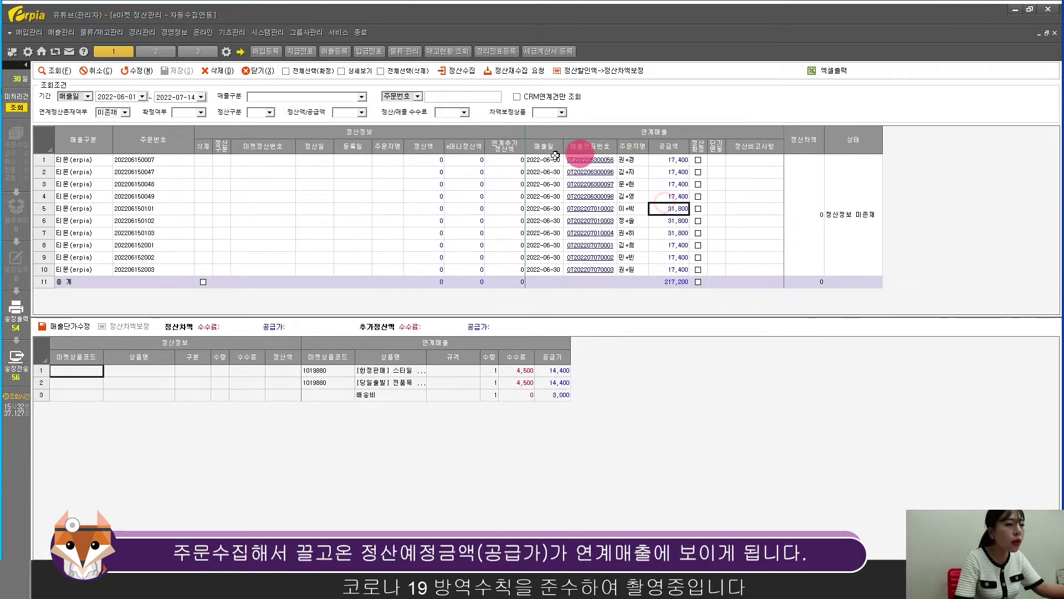
drag(543, 162, 730, 269)
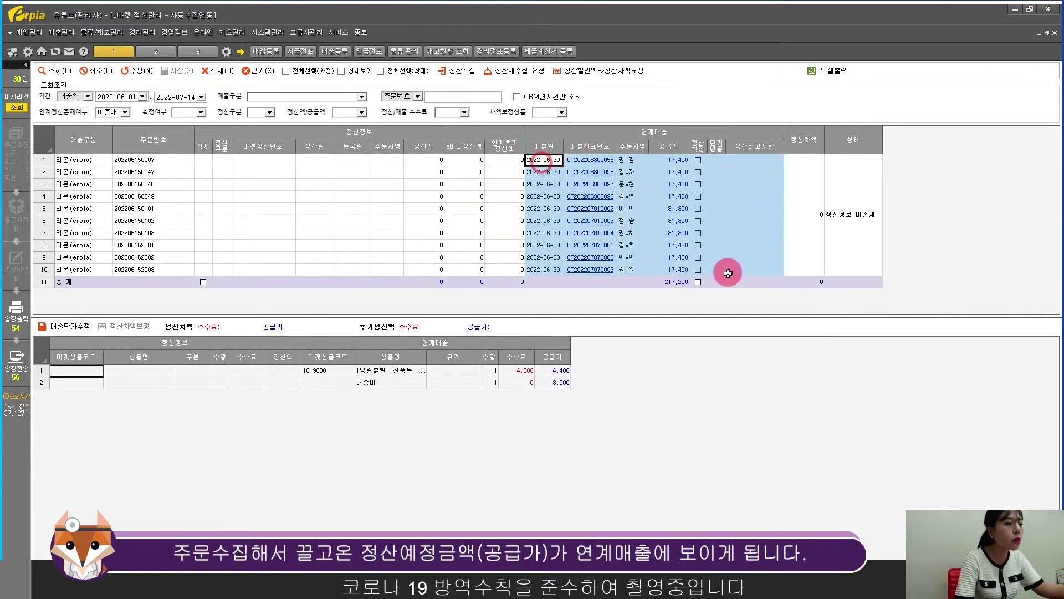
drag(676, 161, 681, 281)
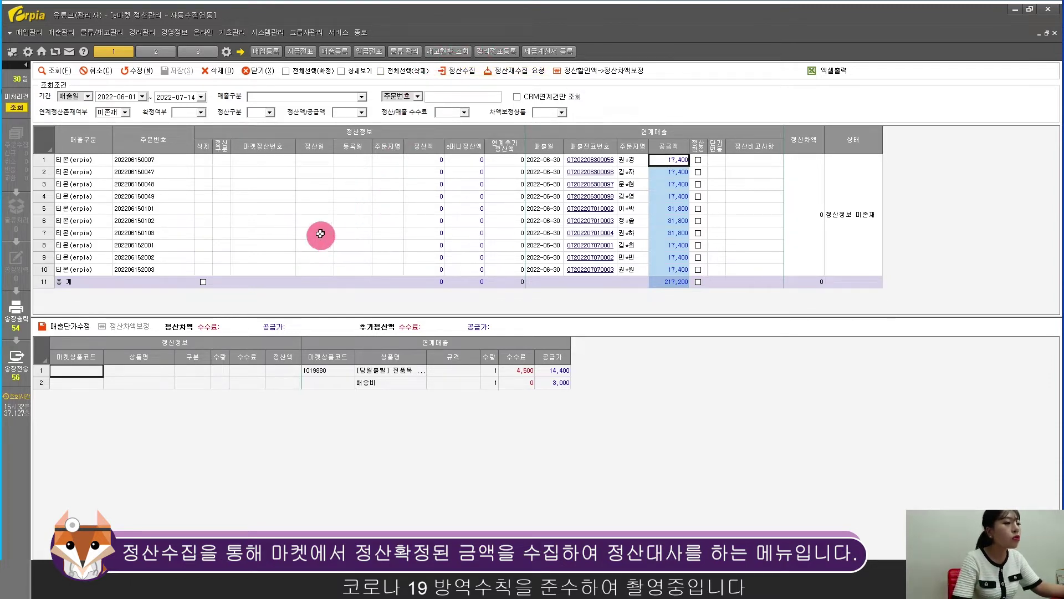
click(422, 159)
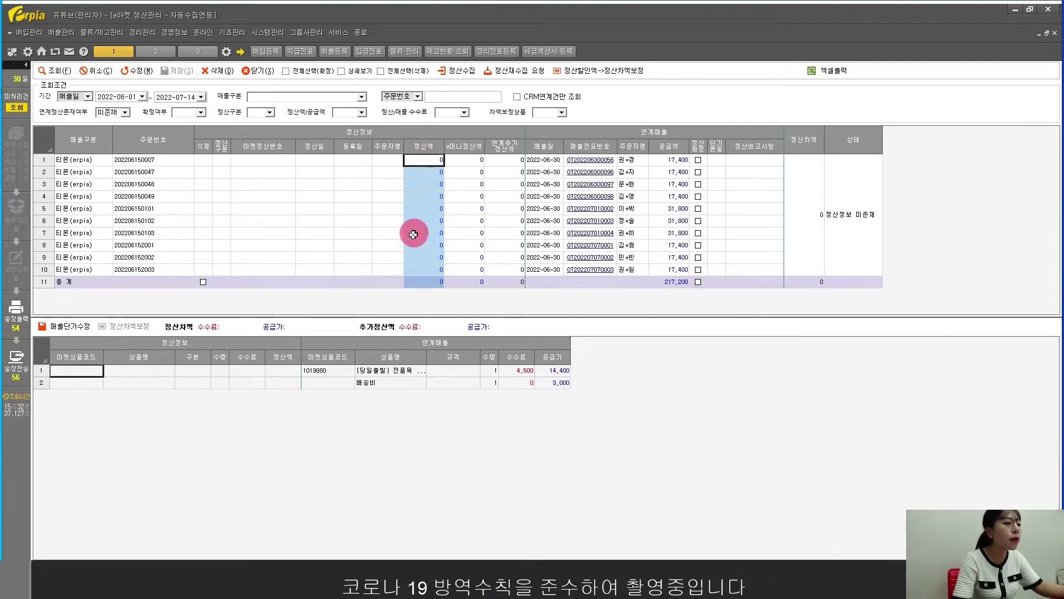
click(422, 209)
click(631, 195)
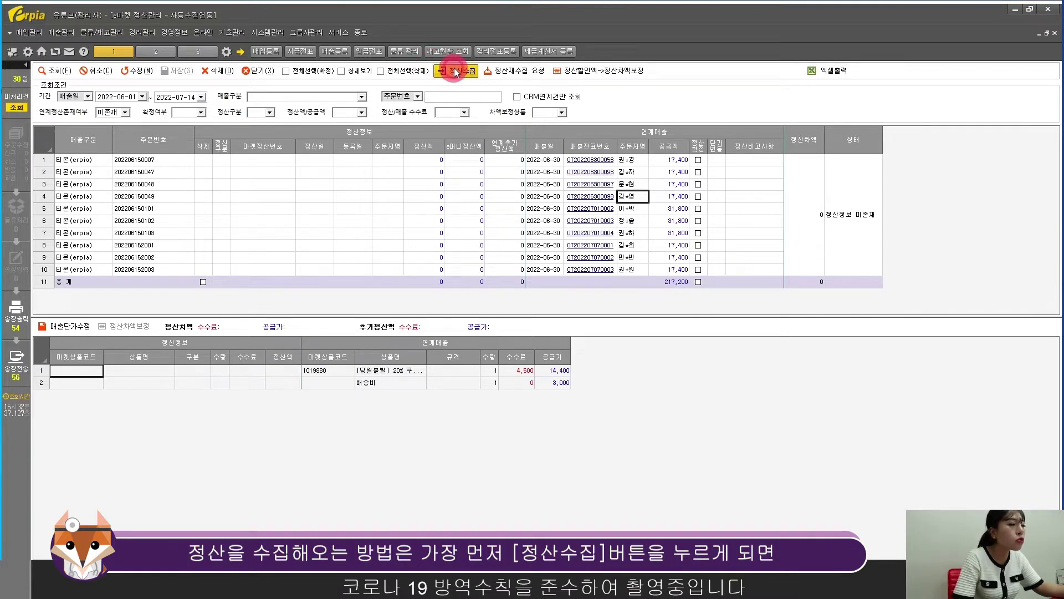
Choose G마켓 in the 정산내역 수집 dialog and launch the online settlement collection for it
drag(314, 82, 397, 123)
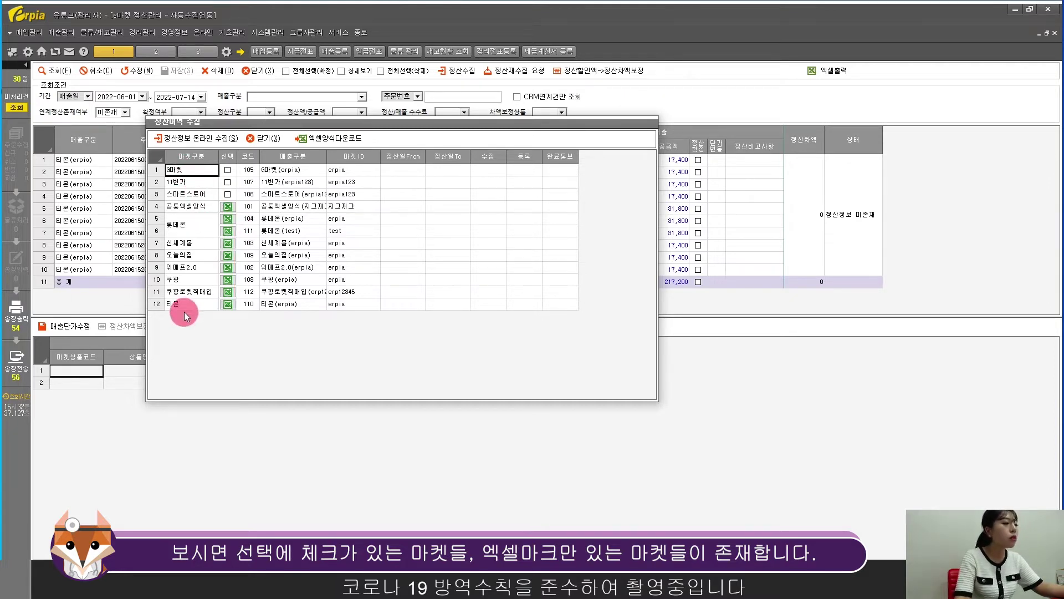
click(320, 244)
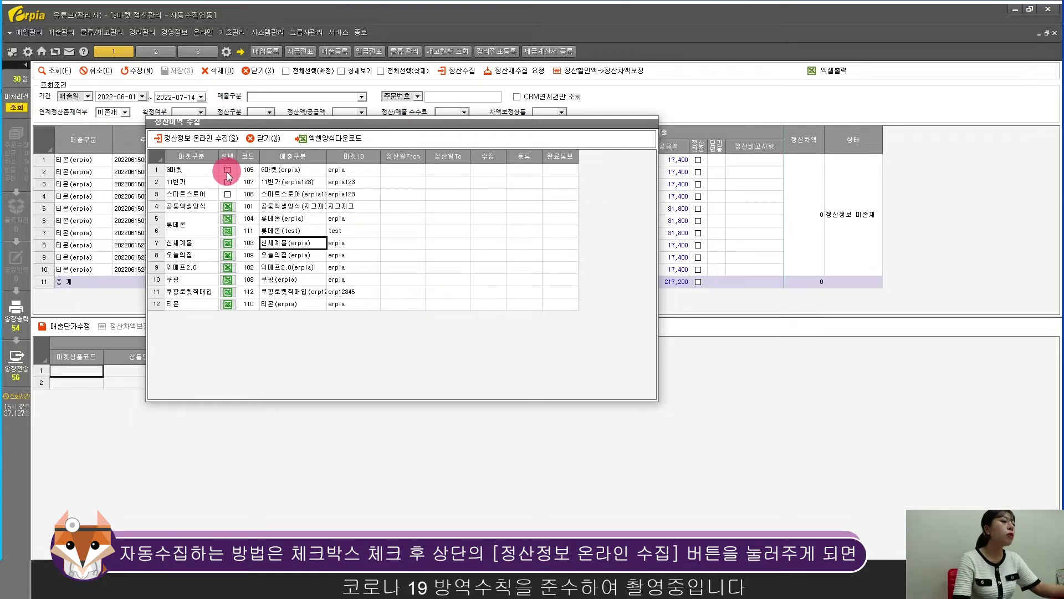
click(193, 145)
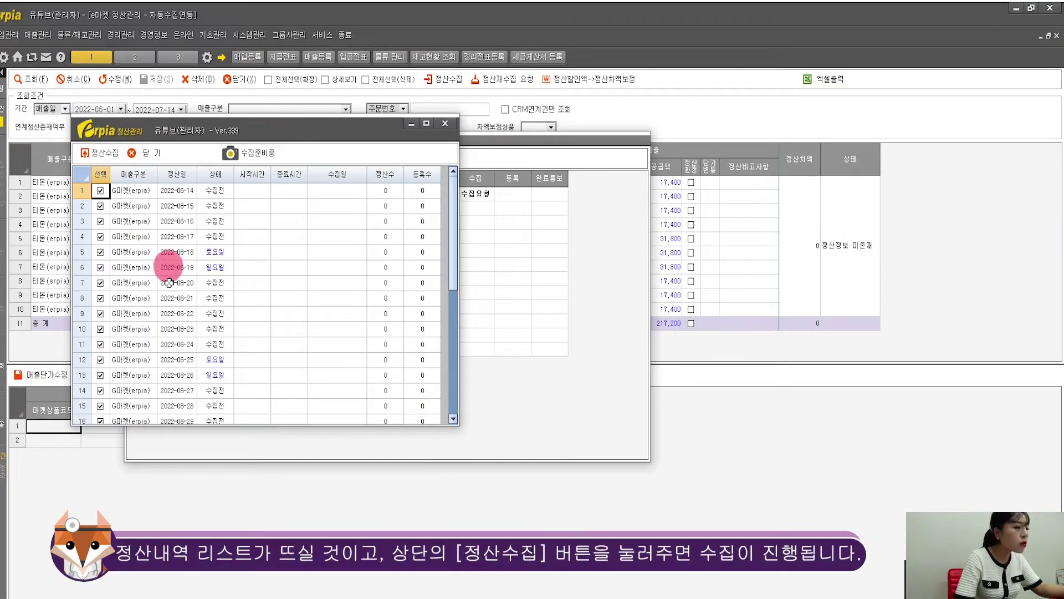
Look through the G마켓 settlement dates queued for collection, and close the collection window without collecting
scroll(182, 388, down, 4)
scroll(182, 388, up, 4)
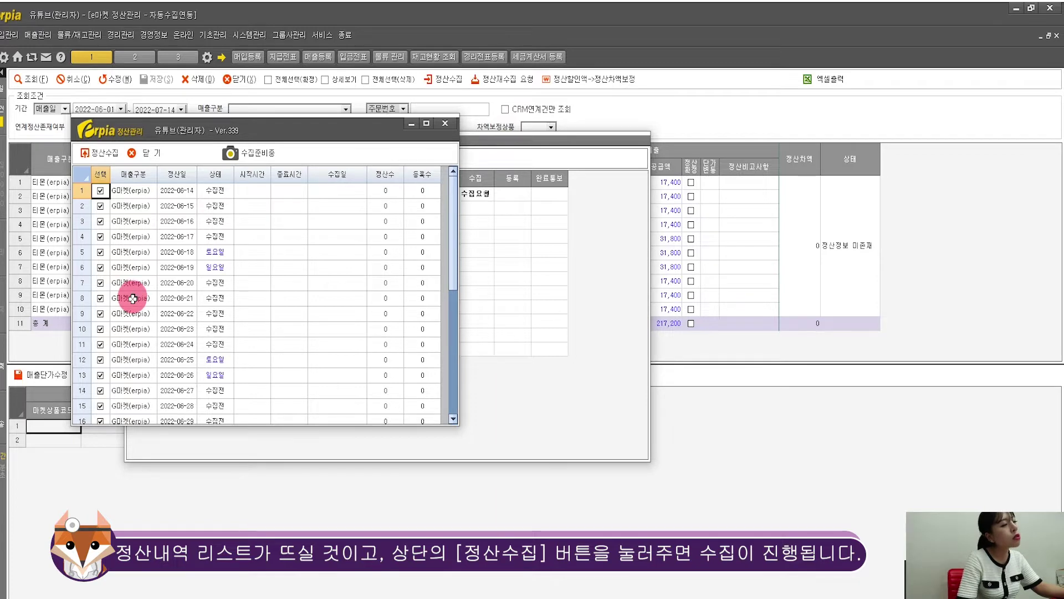
drag(160, 129, 171, 177)
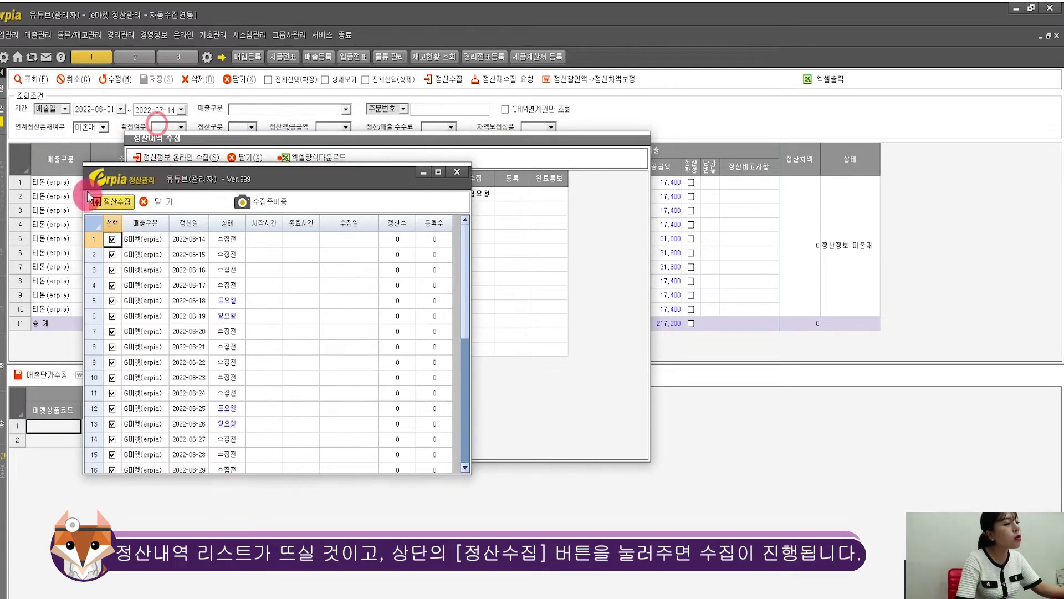
click(160, 203)
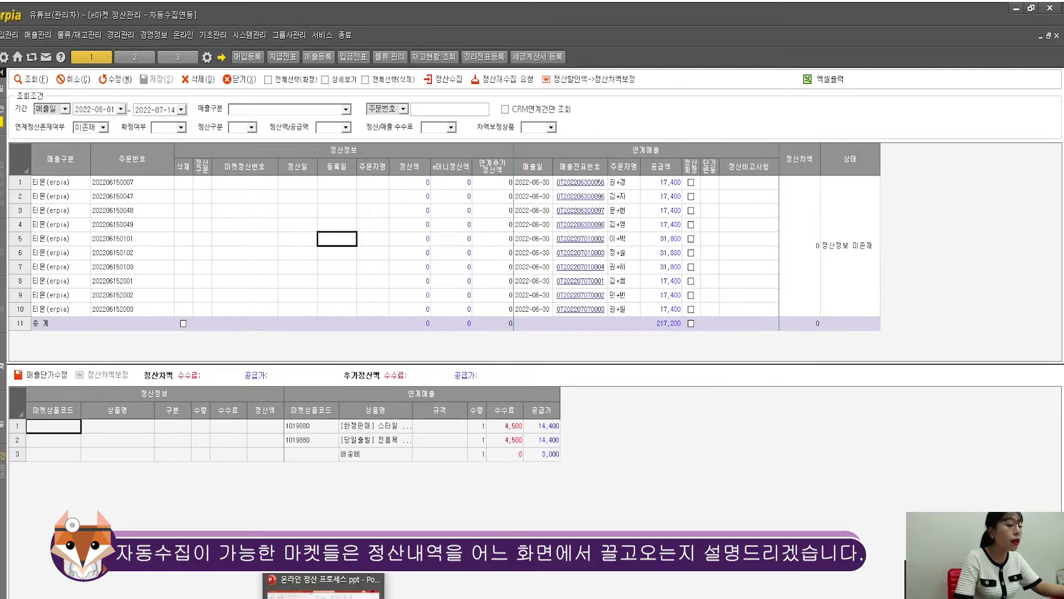
Switch to the PowerPoint file 온라인 정산 프로세스 and read the 정산수집 rules on the 수집 기준 slide
click(323, 588)
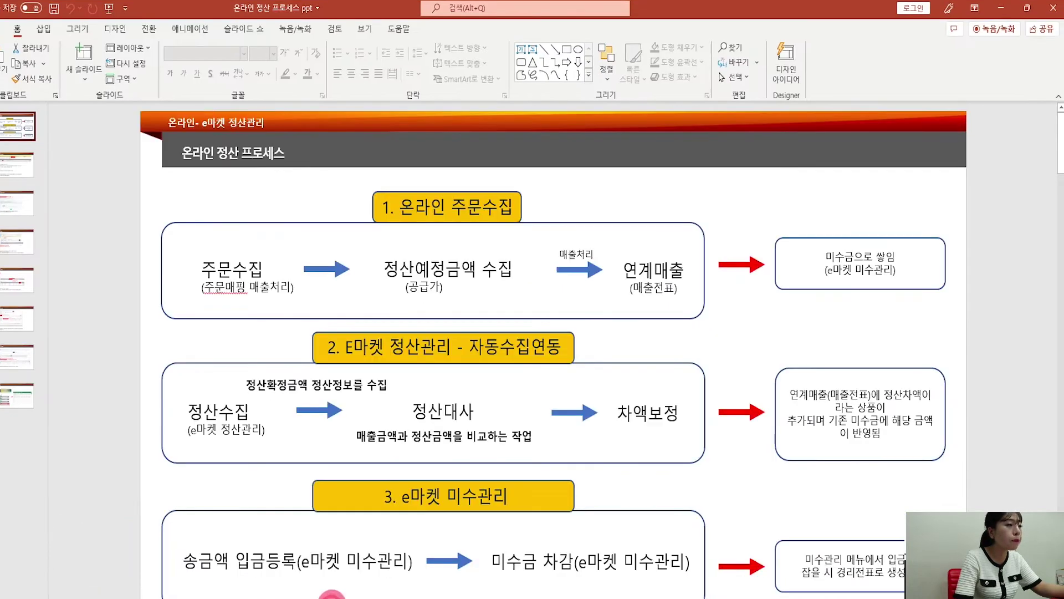
click(14, 165)
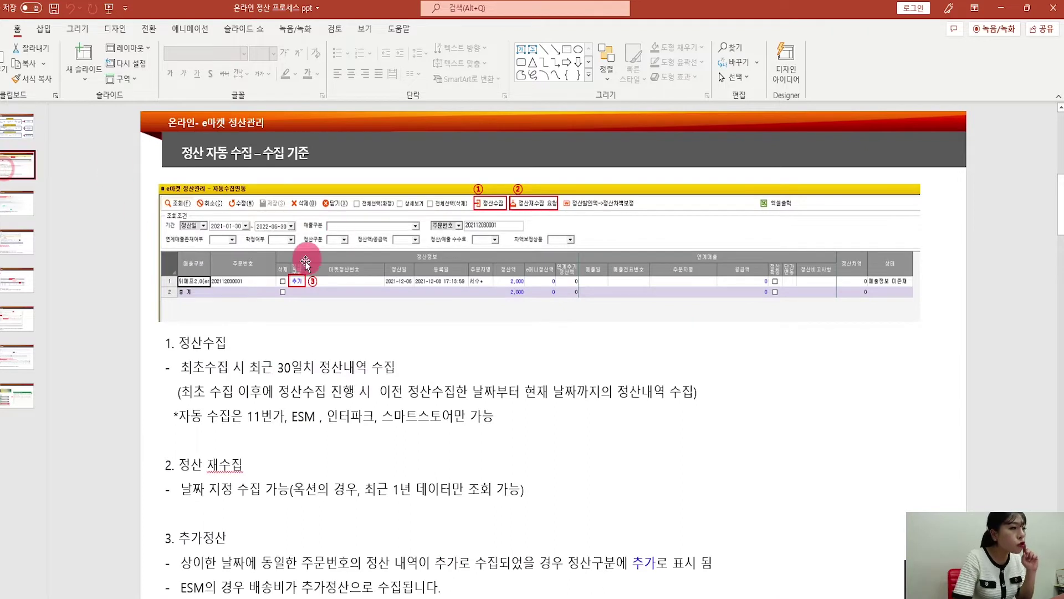
click(314, 336)
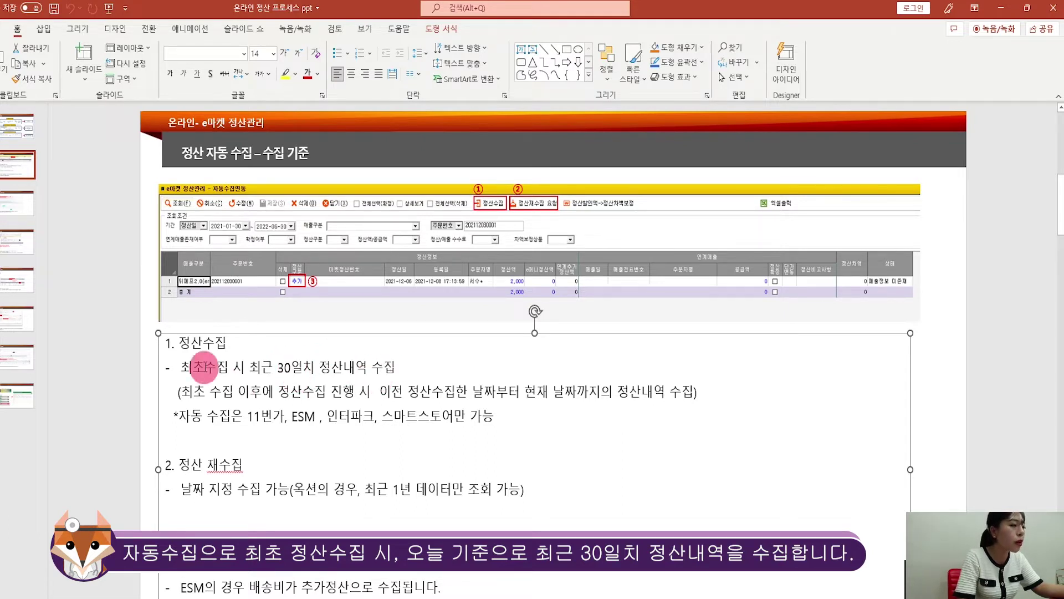
click(137, 372)
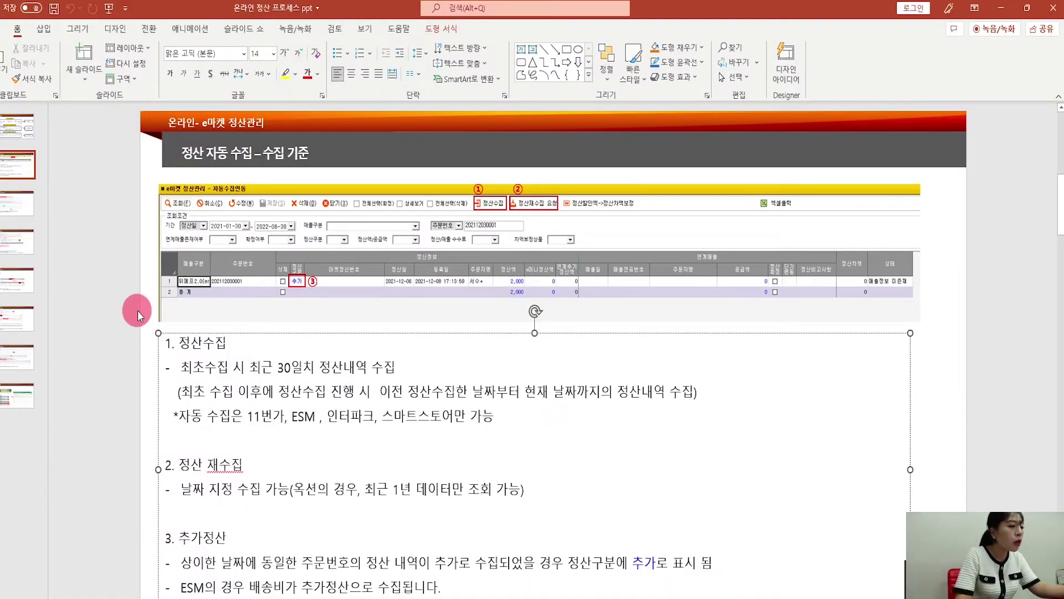
Review the automatic collection slides for 스마트 스토어 and 옥션, including the 참고 notes on each
click(24, 172)
click(24, 200)
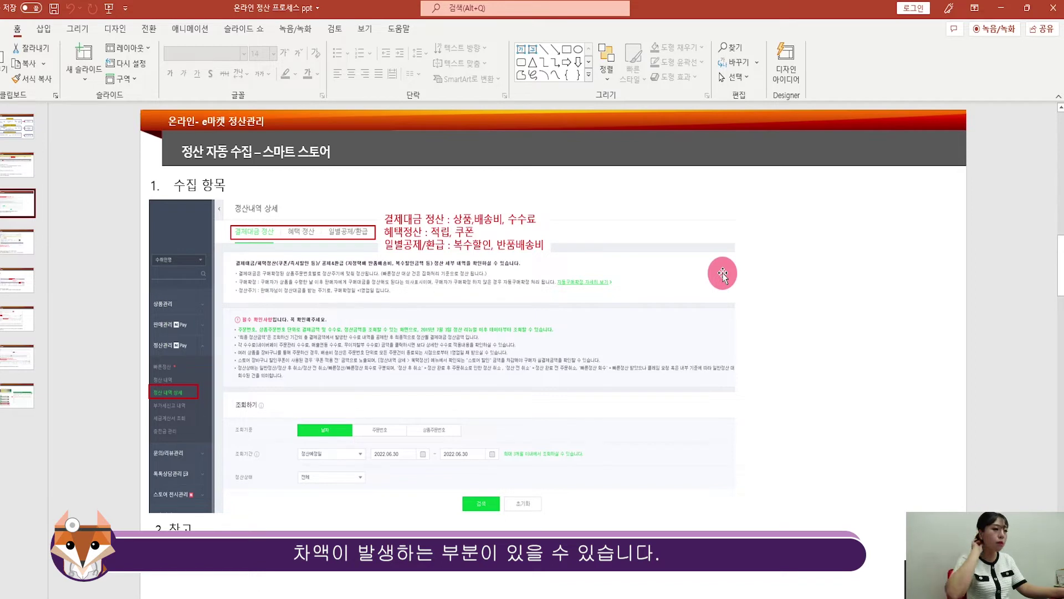
click(295, 543)
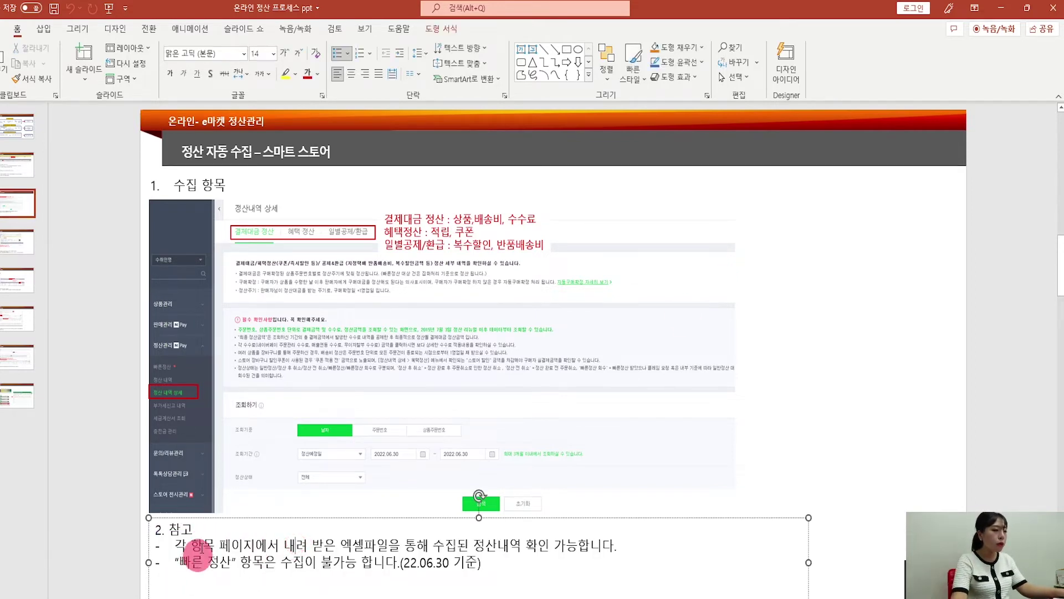
click(204, 536)
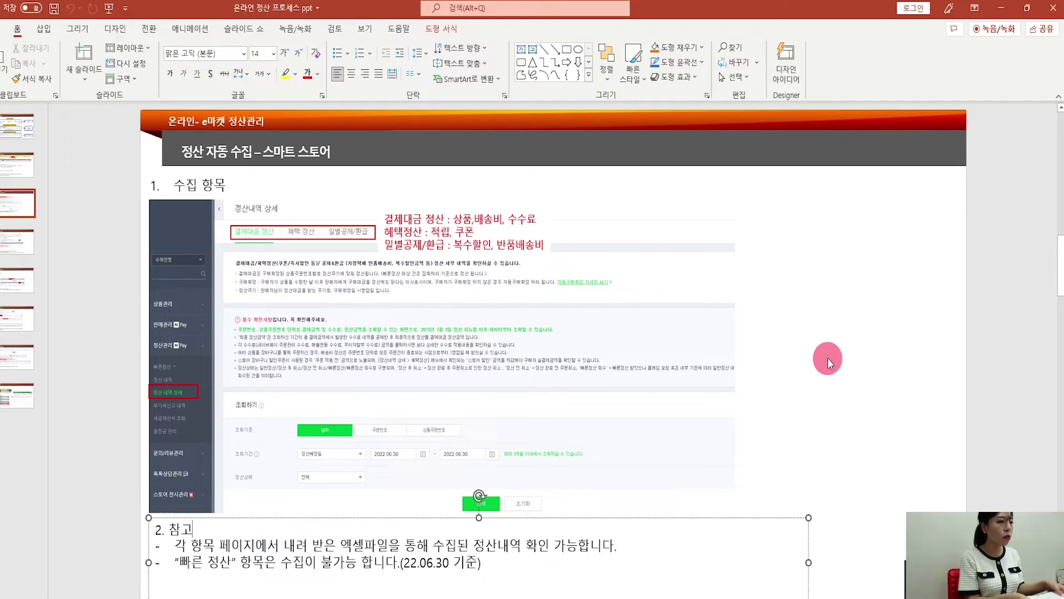
click(18, 242)
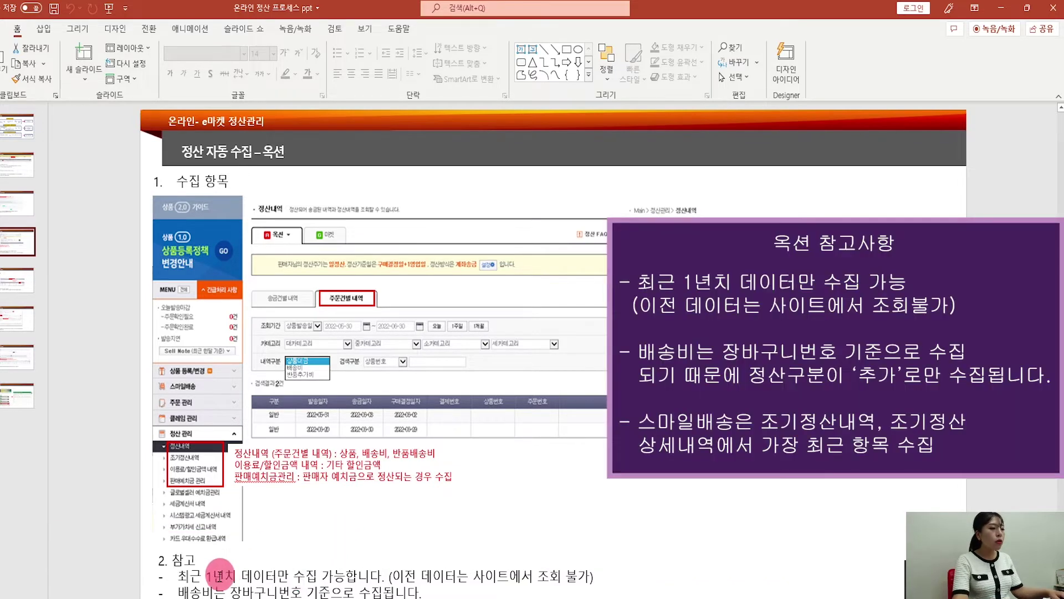
click(218, 571)
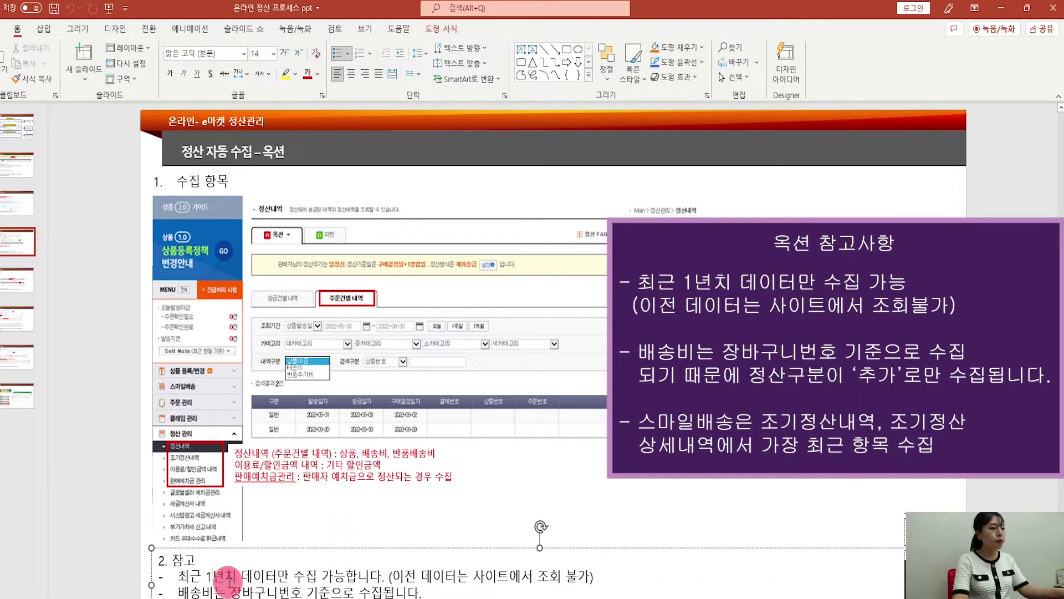
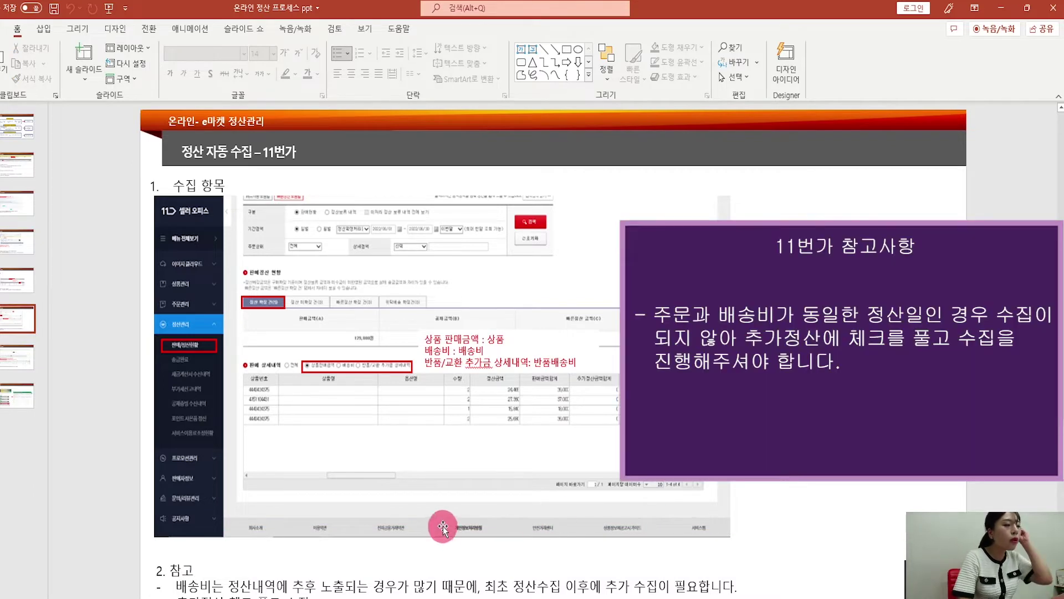
Review the 11번가 slide's note on additional collection and the 인터파크 slide's collected items, including 배송비수수료
click(293, 586)
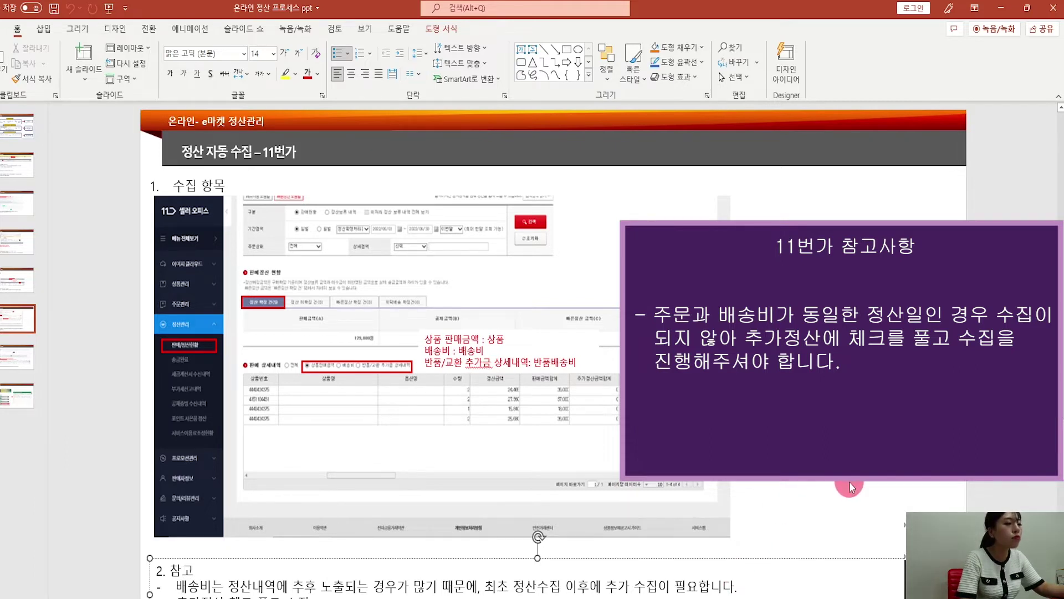
click(781, 466)
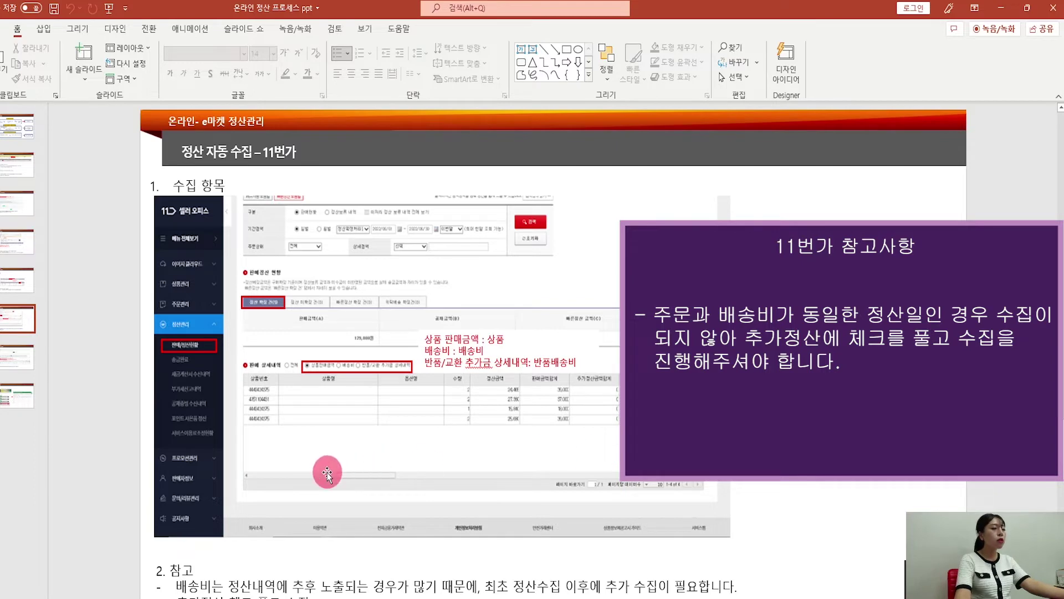
click(170, 595)
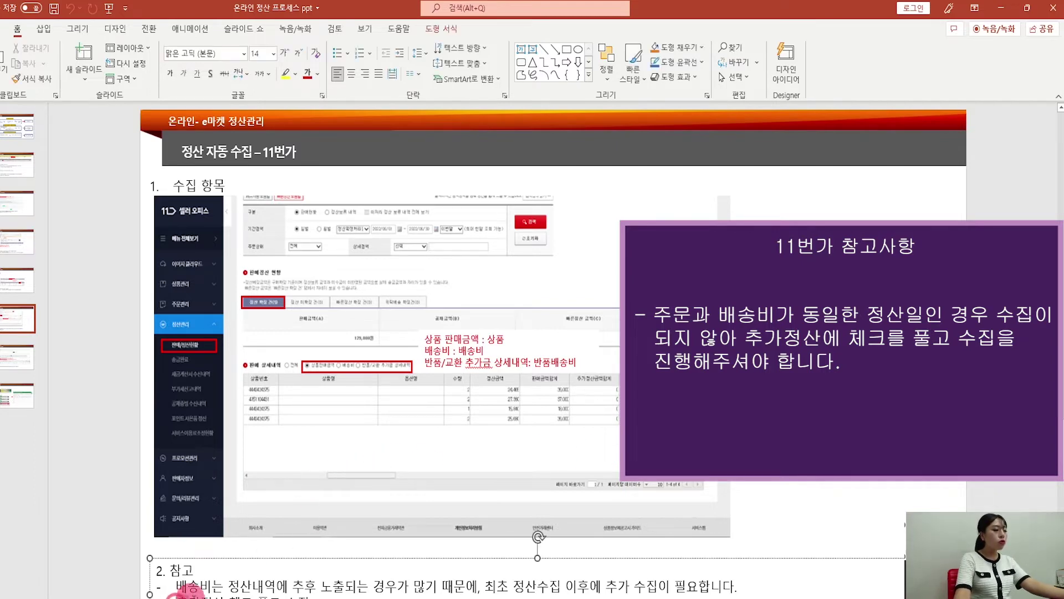
drag(313, 597, 316, 596)
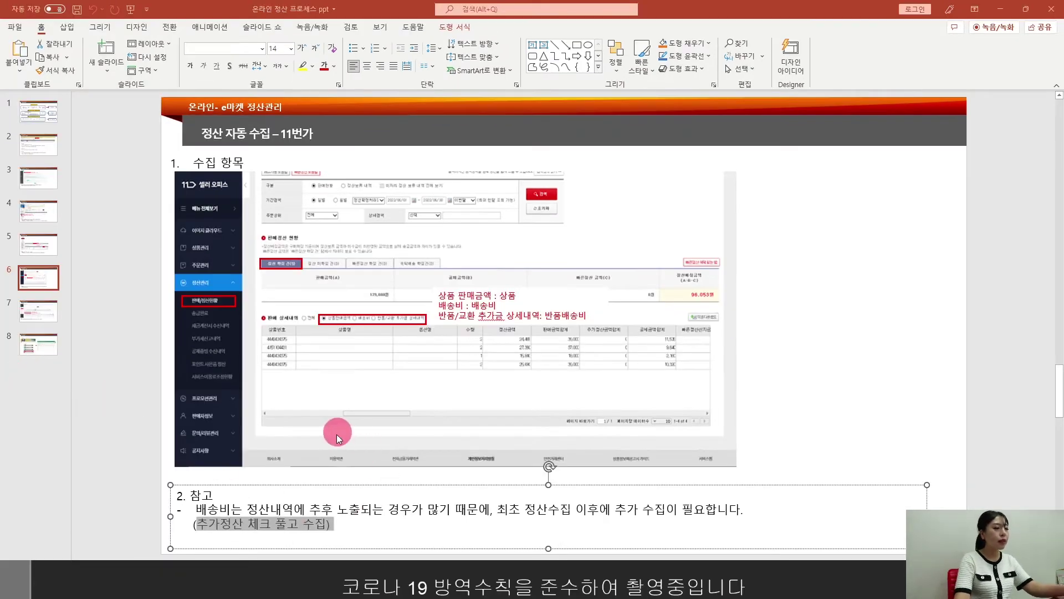
click(39, 310)
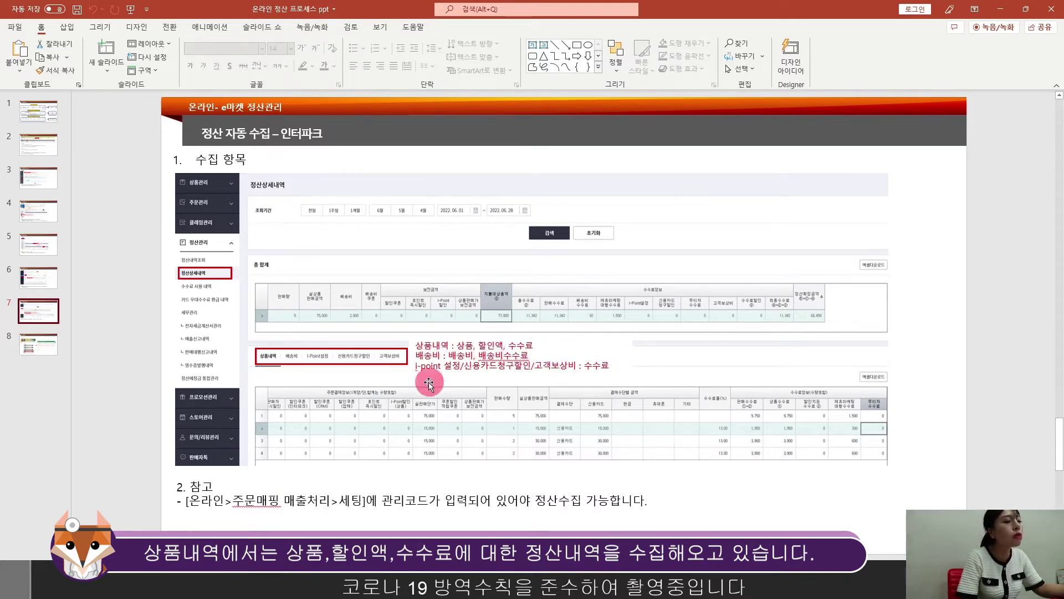
click(428, 356)
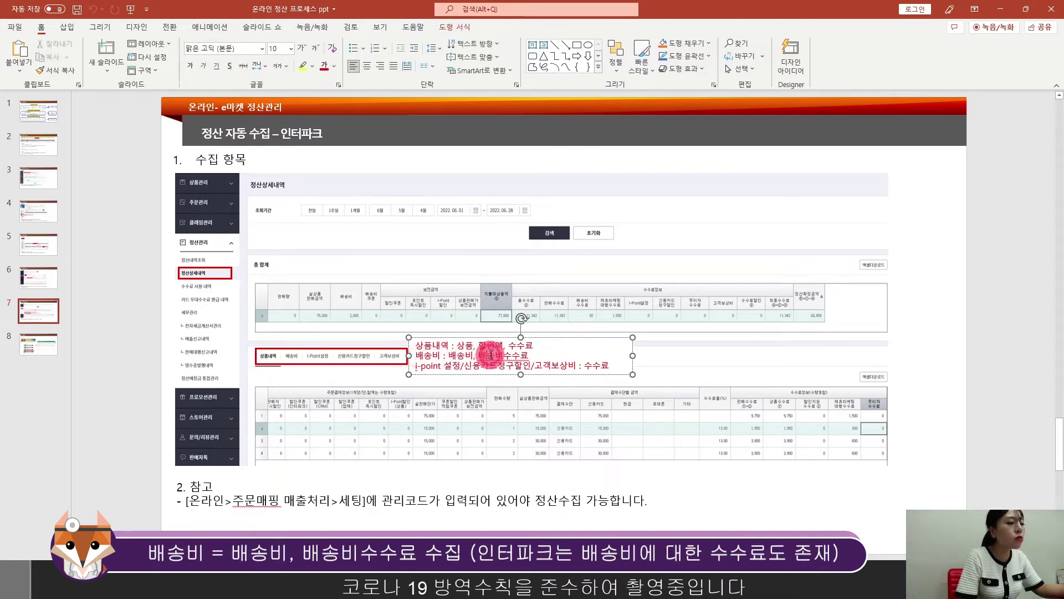
double_click(491, 356)
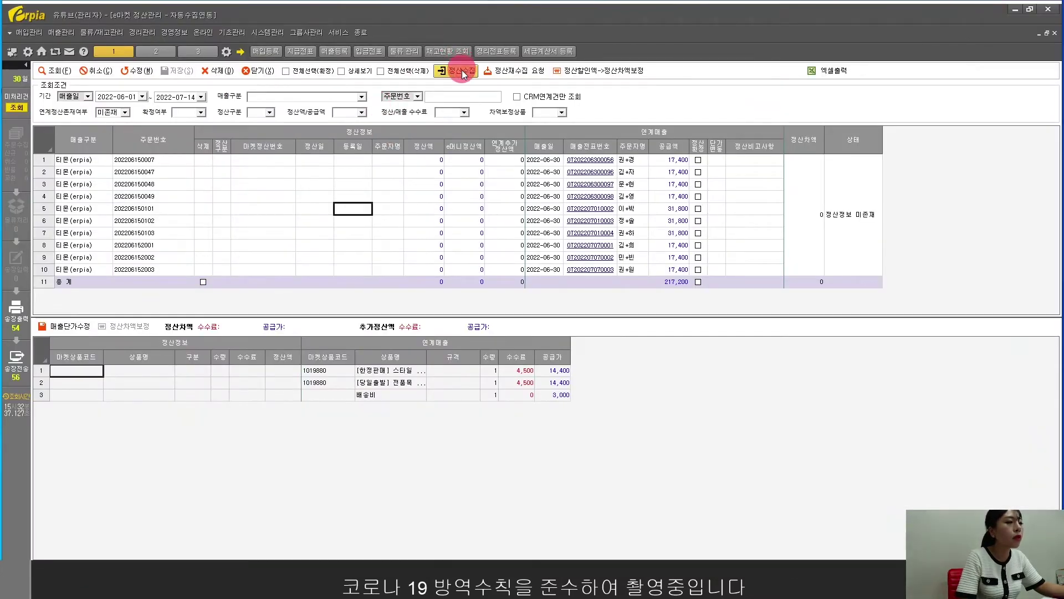
Open the settlement collection window, select G마켓 as the market, and close the window without collecting
click(464, 71)
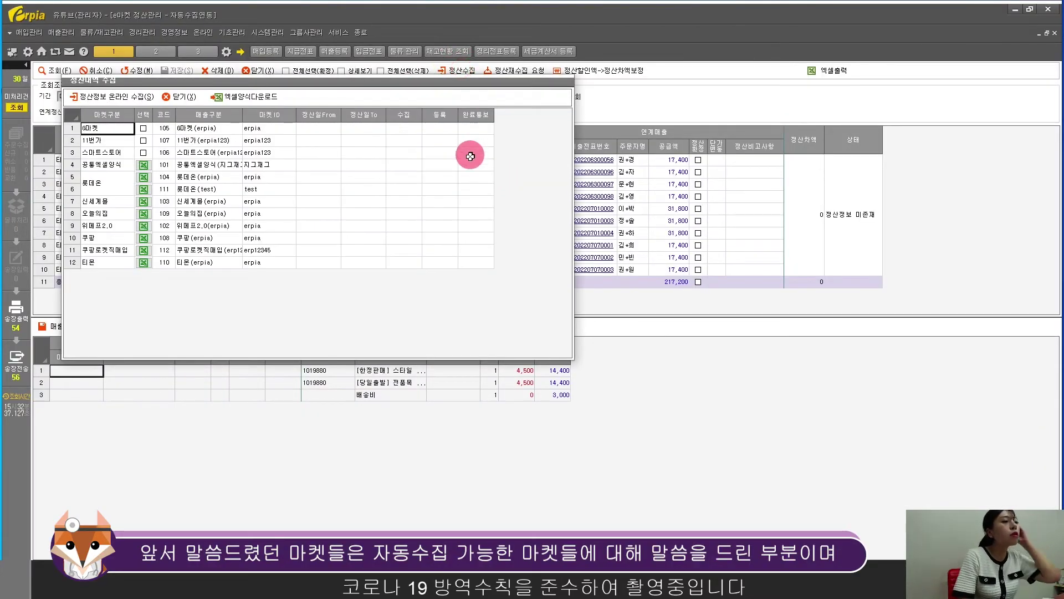
drag(293, 81, 343, 99)
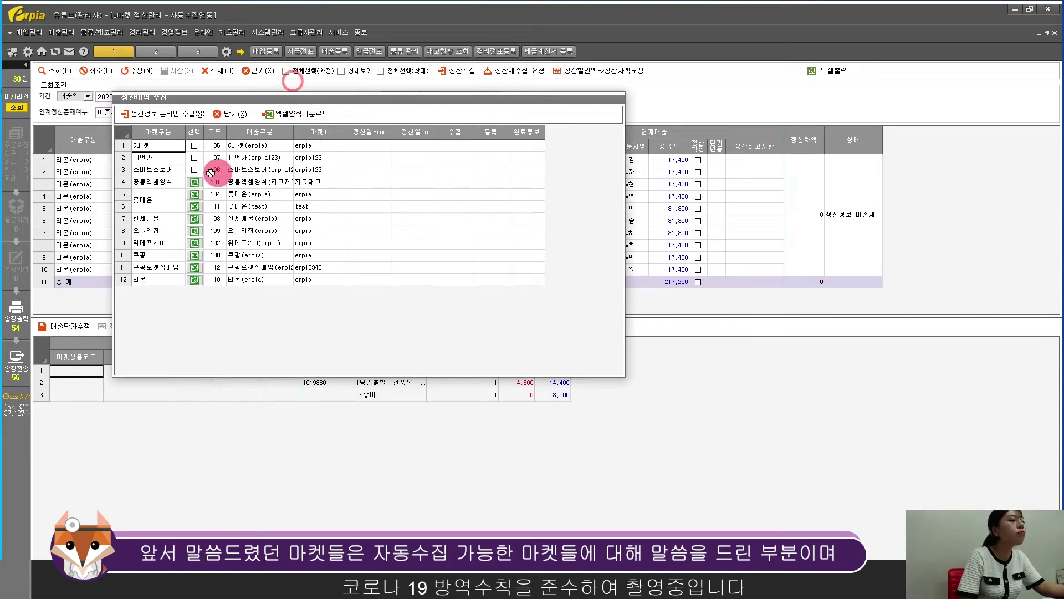
click(194, 145)
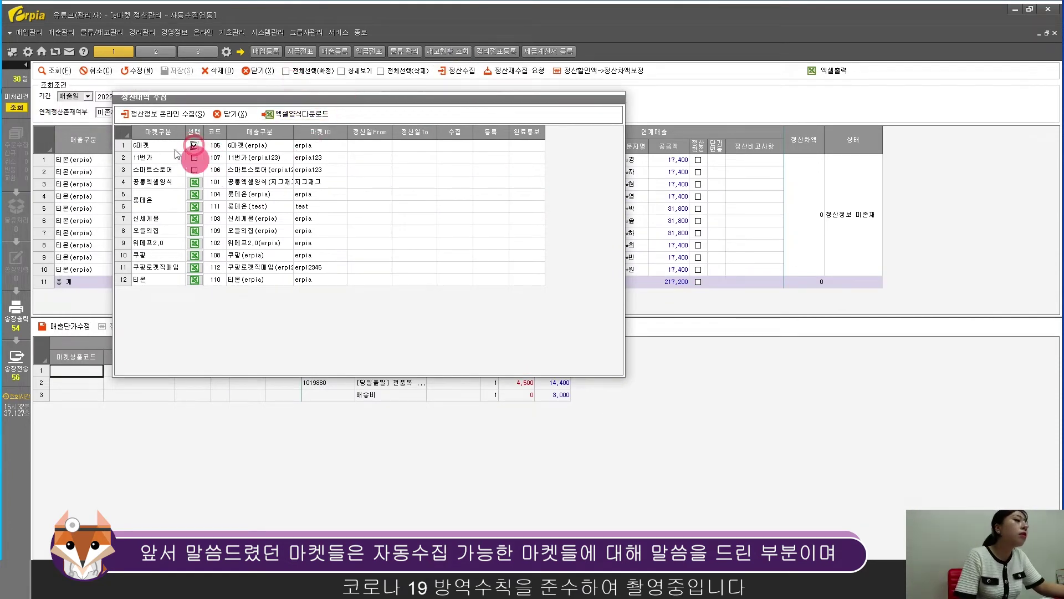
click(164, 117)
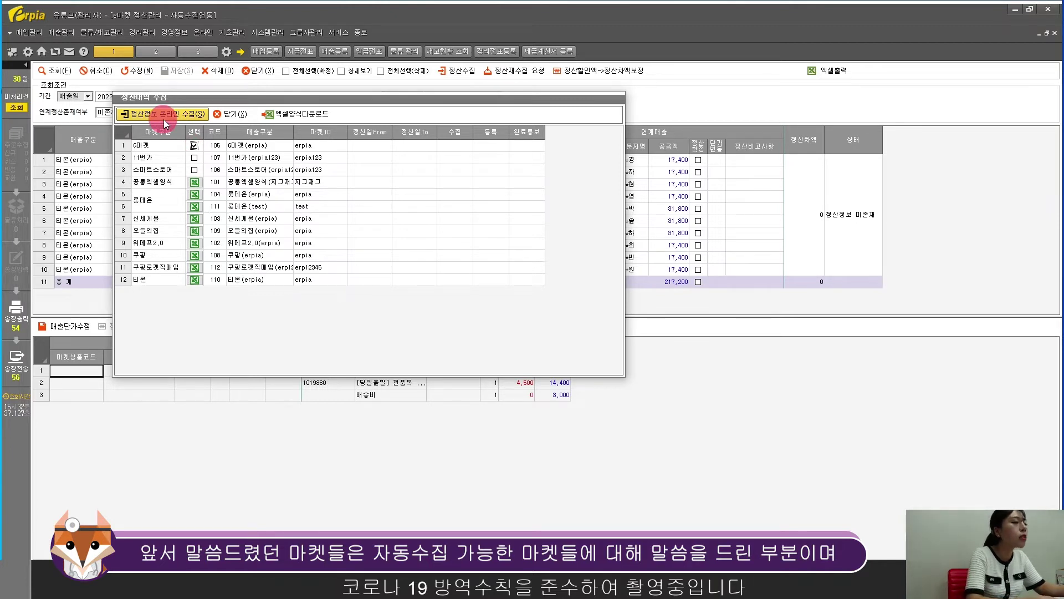
click(225, 117)
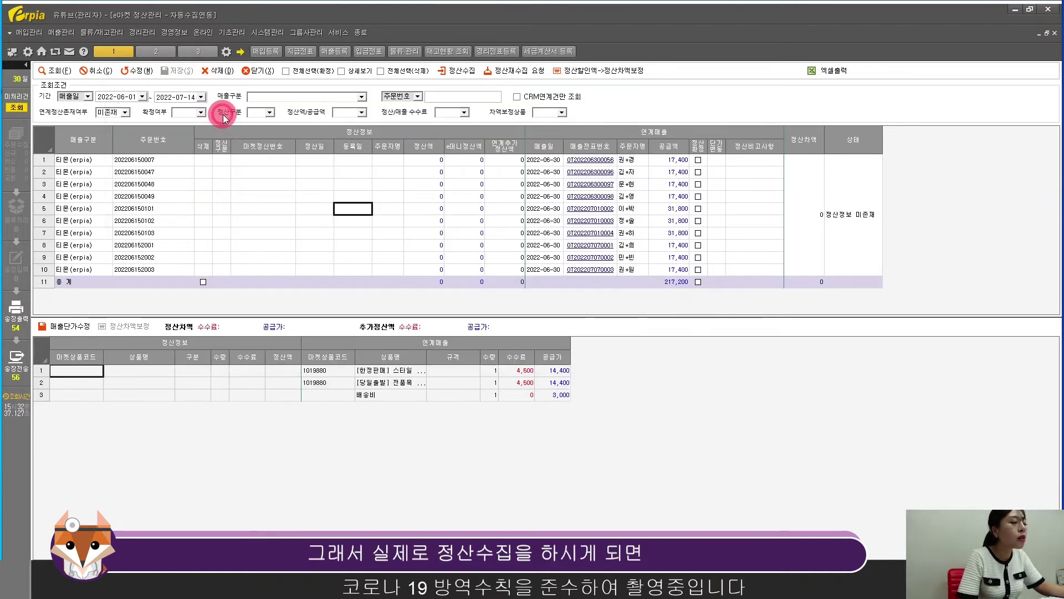
Query settlements by 정산일 from 2022-06-01 to 2022-07-14, and check the 등록일 of the first rows
click(55, 71)
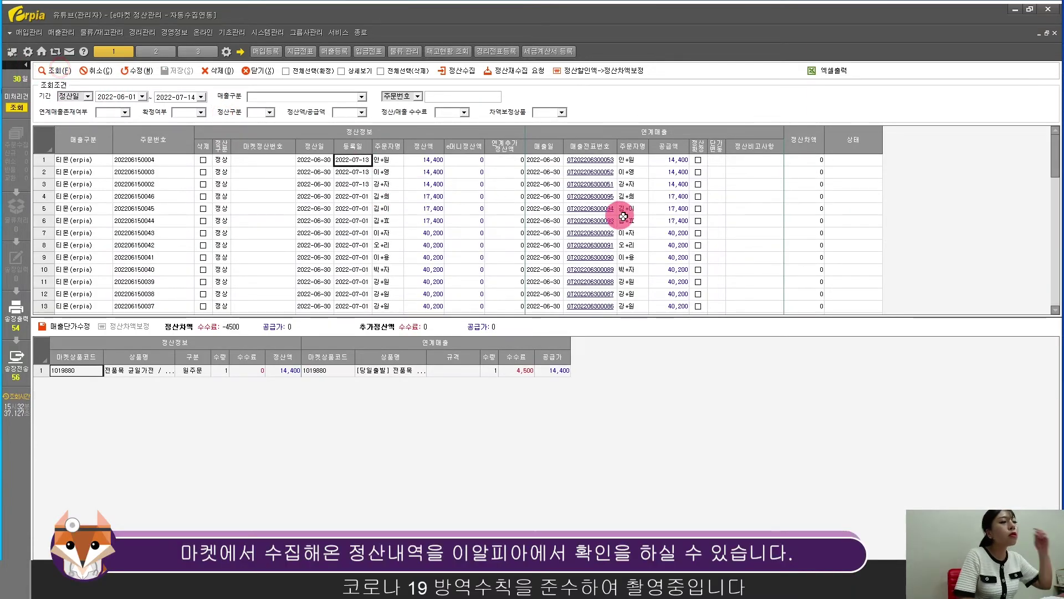
mouse_move(354, 159)
mouse_down()
mouse_move(356, 233)
mouse_move(397, 159)
mouse_move(343, 158)
mouse_move(357, 177)
mouse_up()
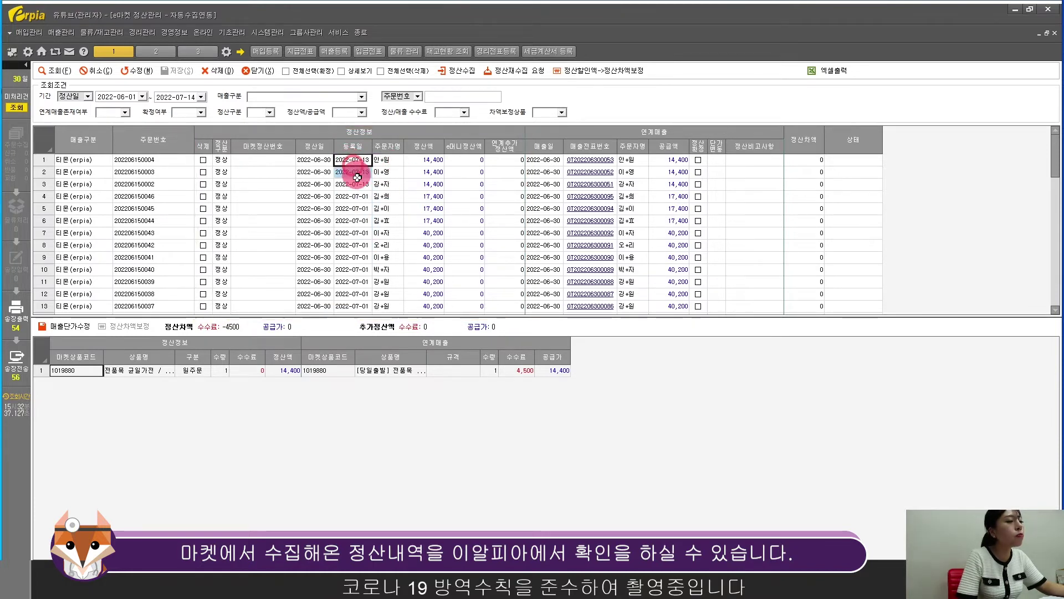
click(366, 183)
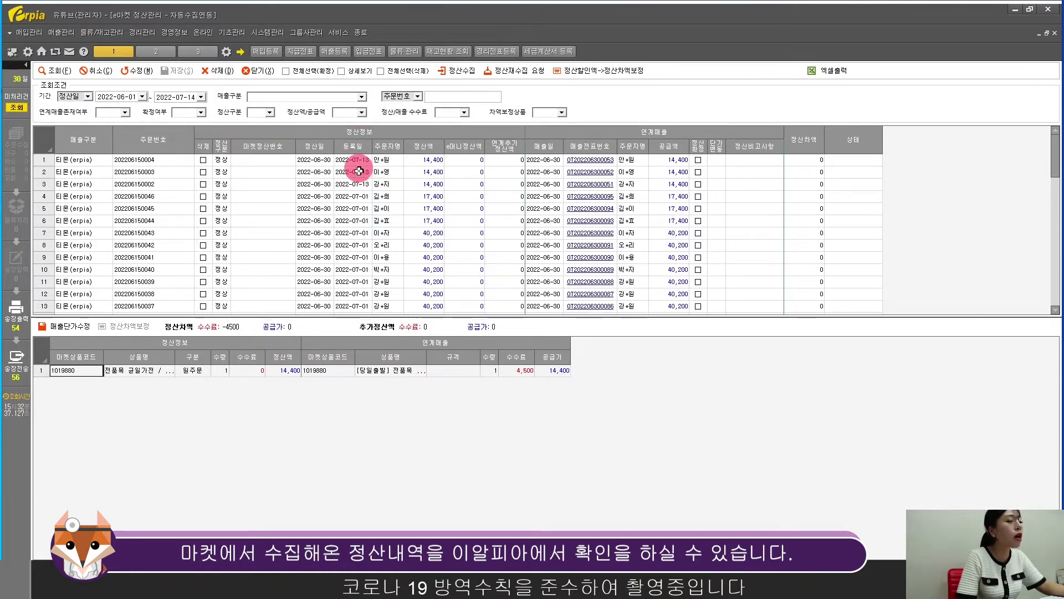
click(360, 171)
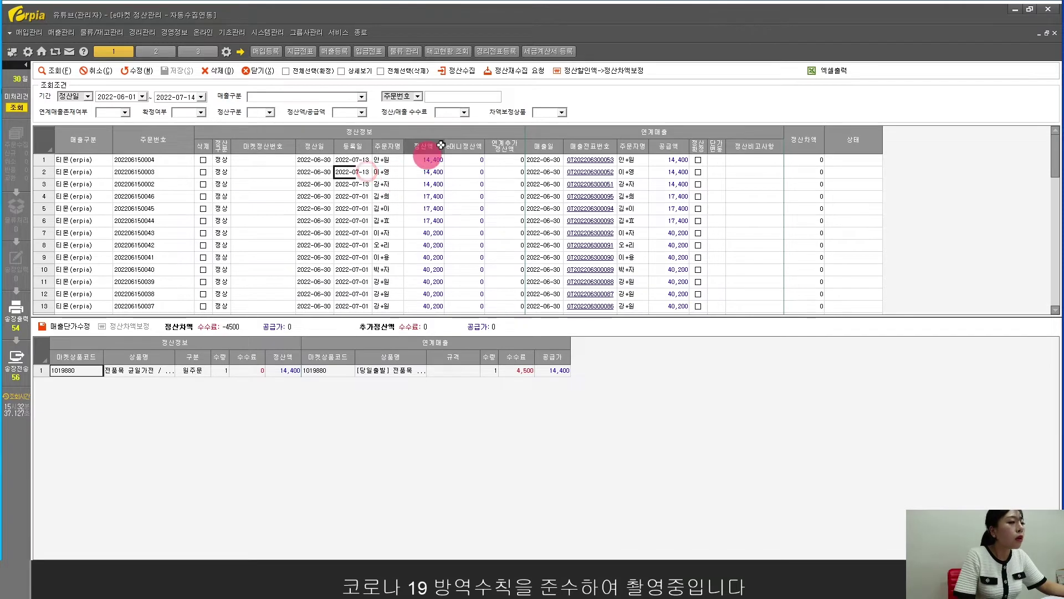
Compare the first order's 정산정보 with its 연계매출, checking 정산액 against 공급액
click(345, 160)
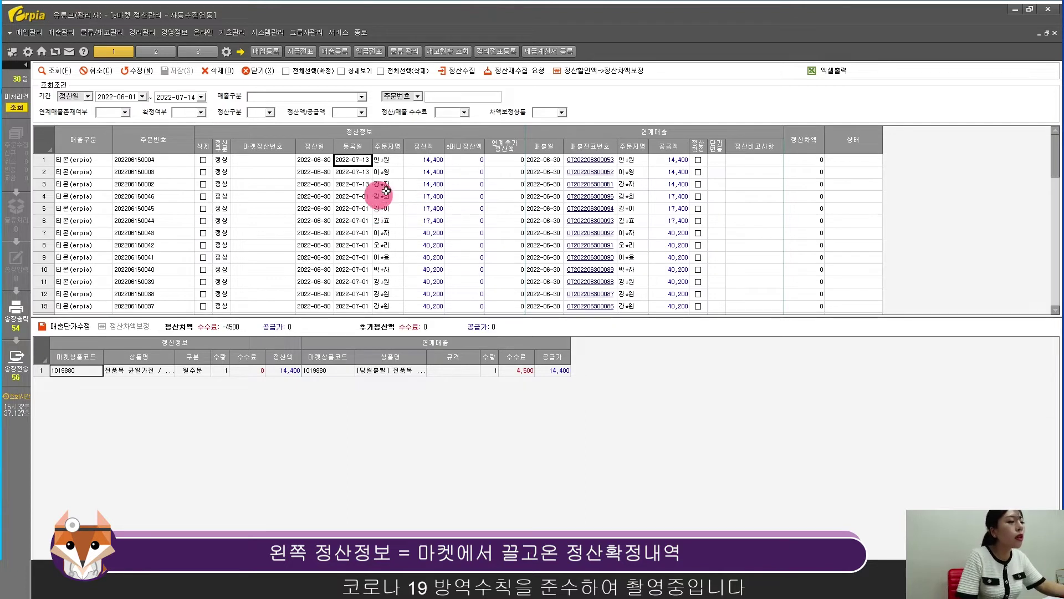
click(399, 161)
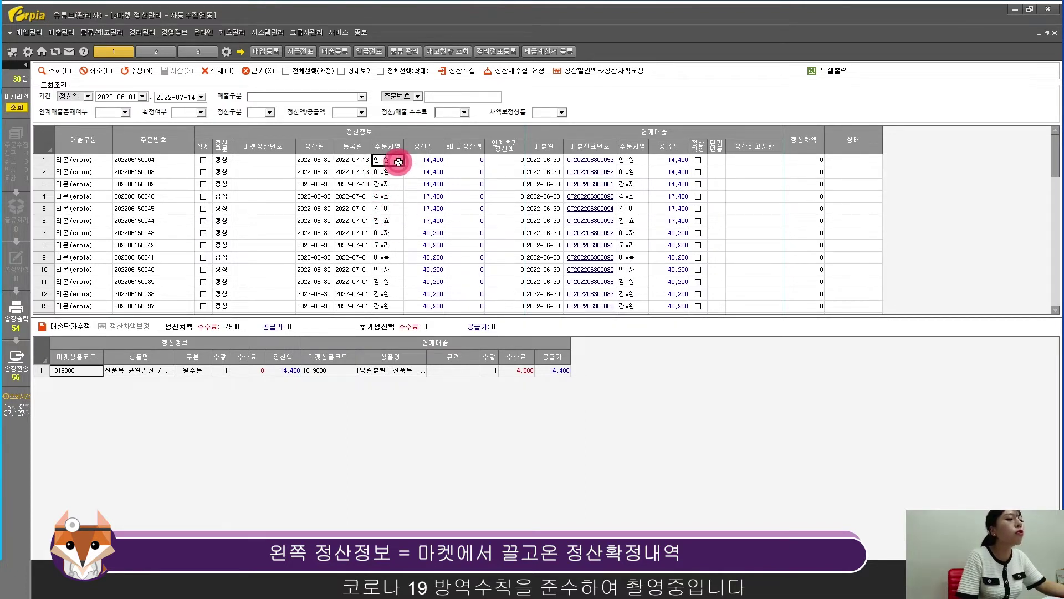
click(668, 161)
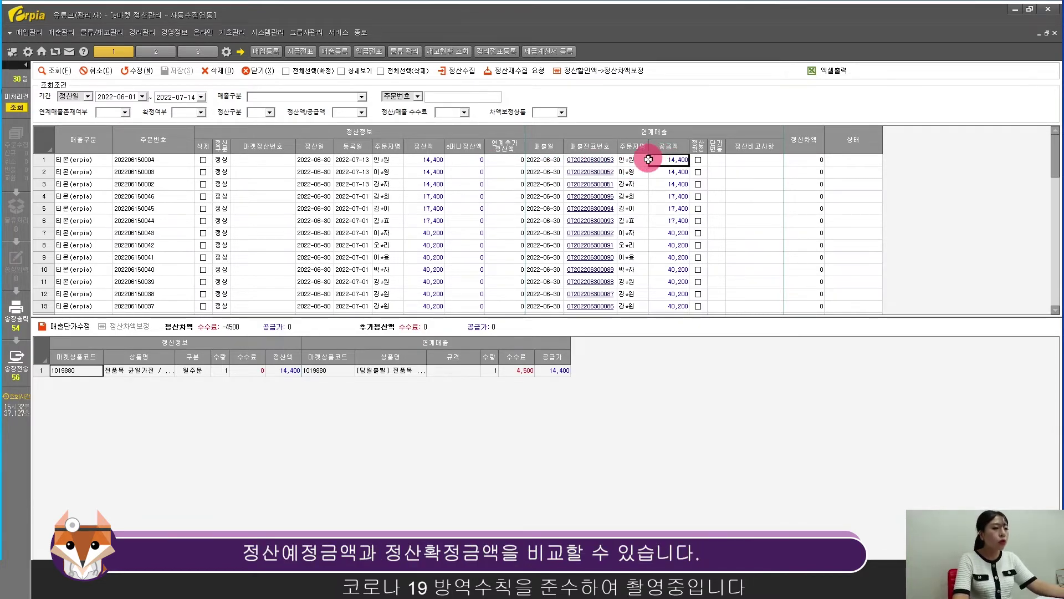
click(434, 160)
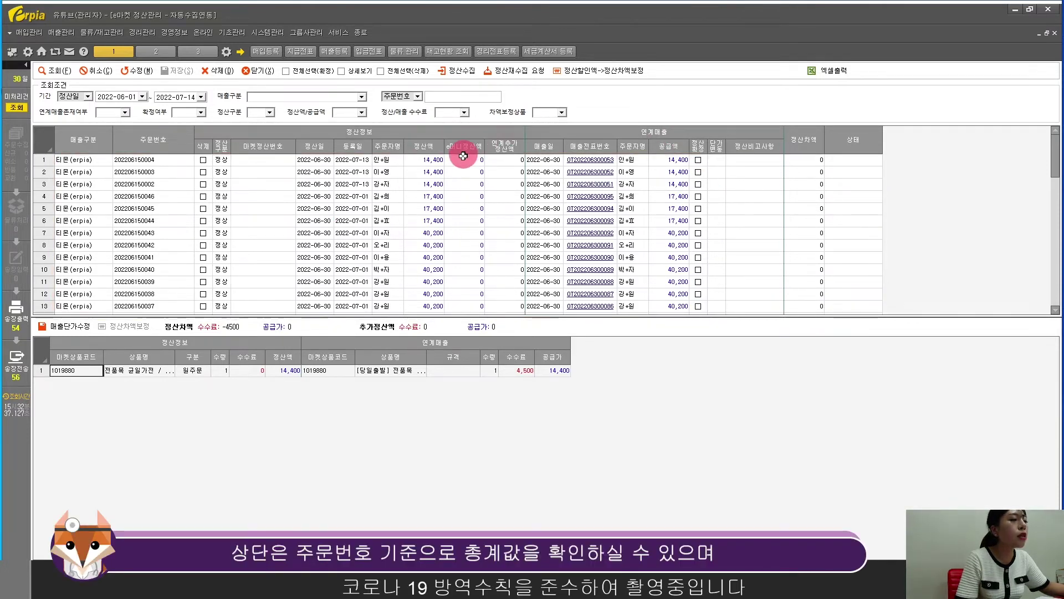
click(135, 157)
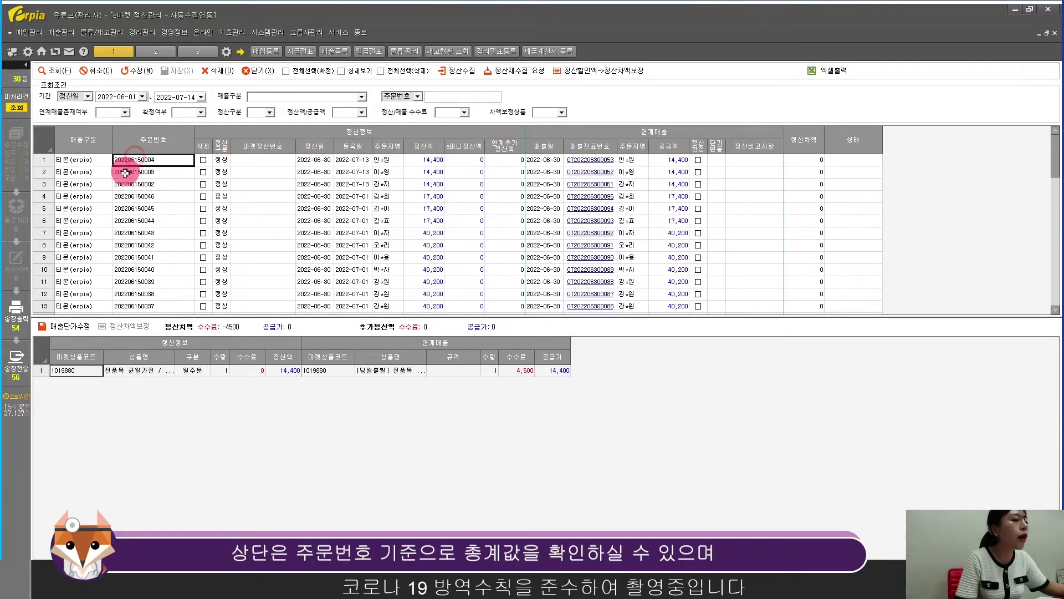
click(423, 160)
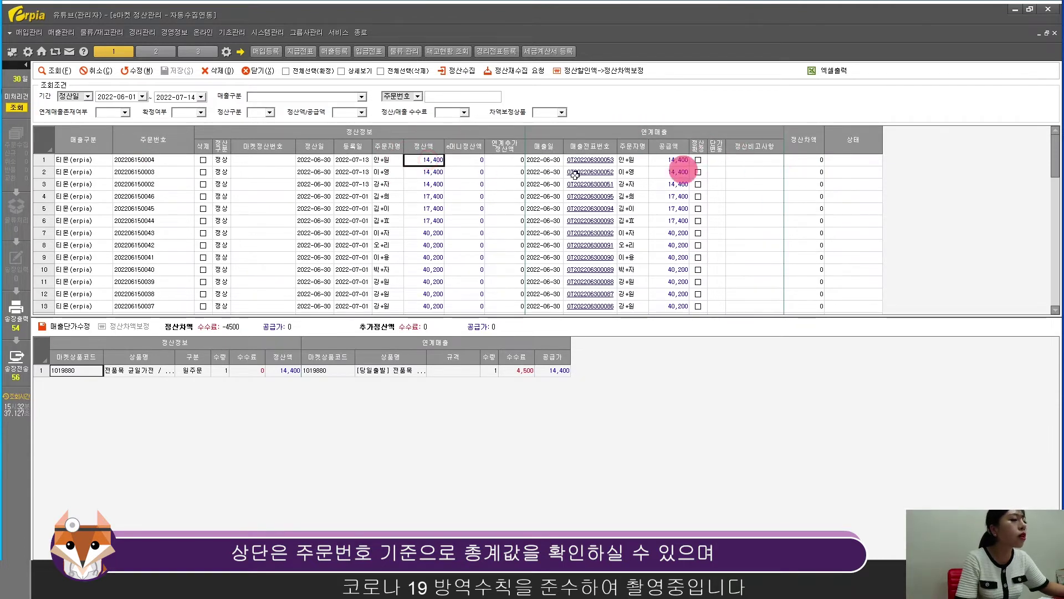
Display the item details of the order in row 5, and widen the 상품명 column under 정산정보 to fit the full product name
click(448, 203)
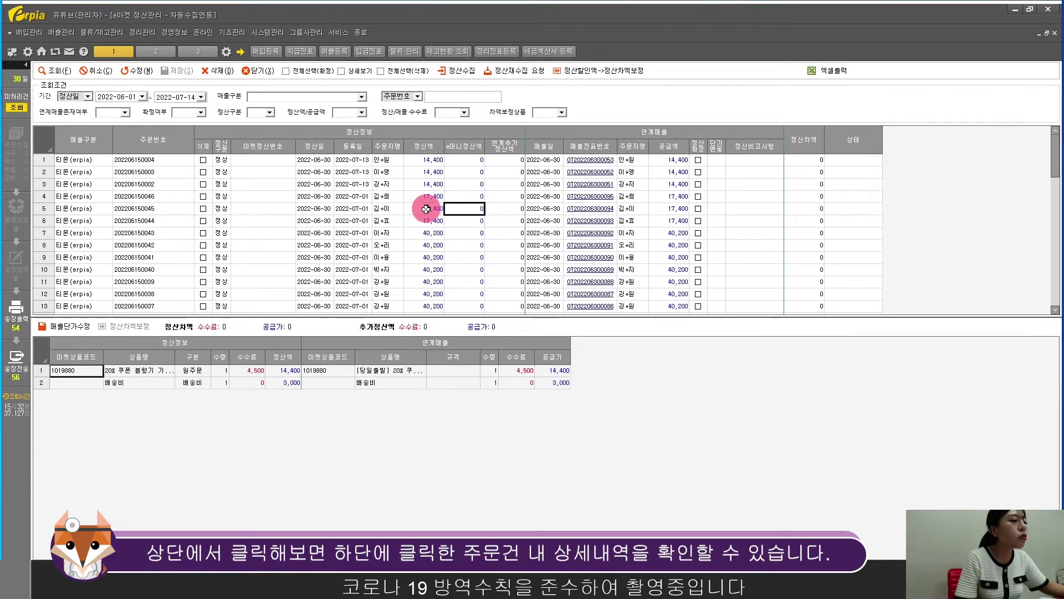
click(331, 453)
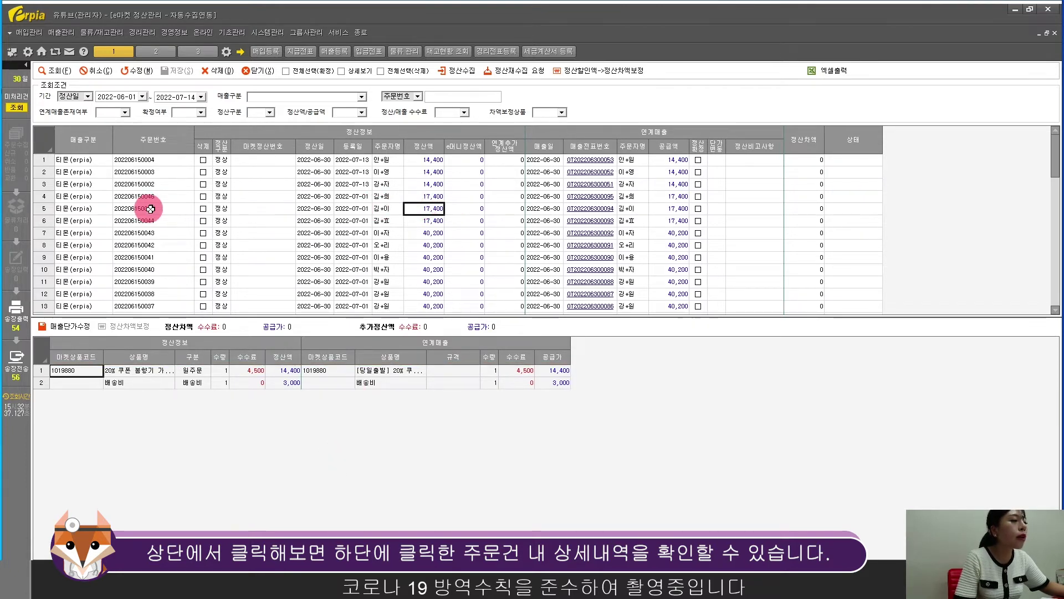
click(174, 359)
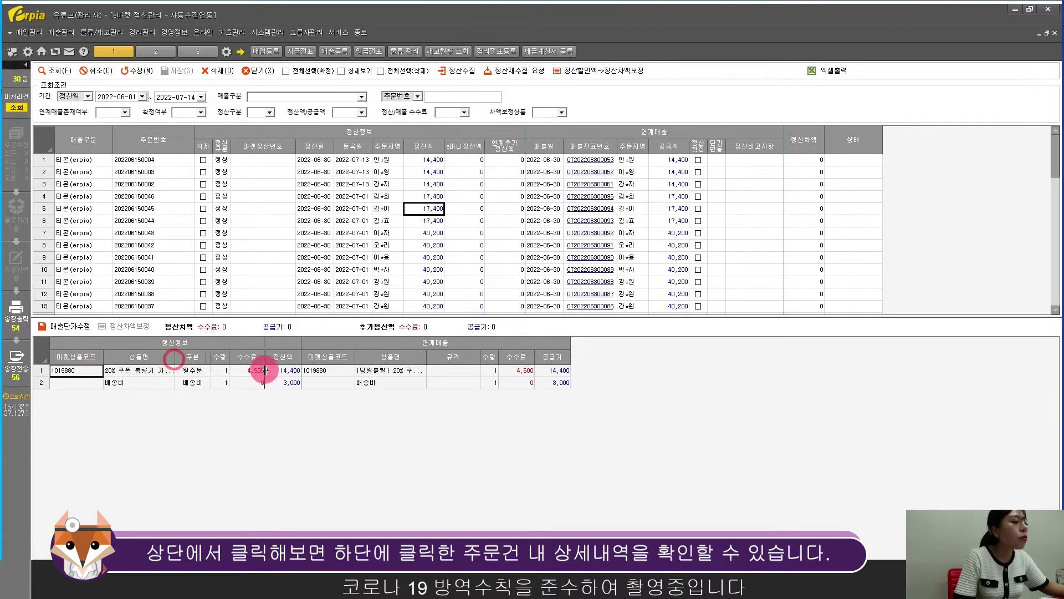
drag(265, 370, 264, 370)
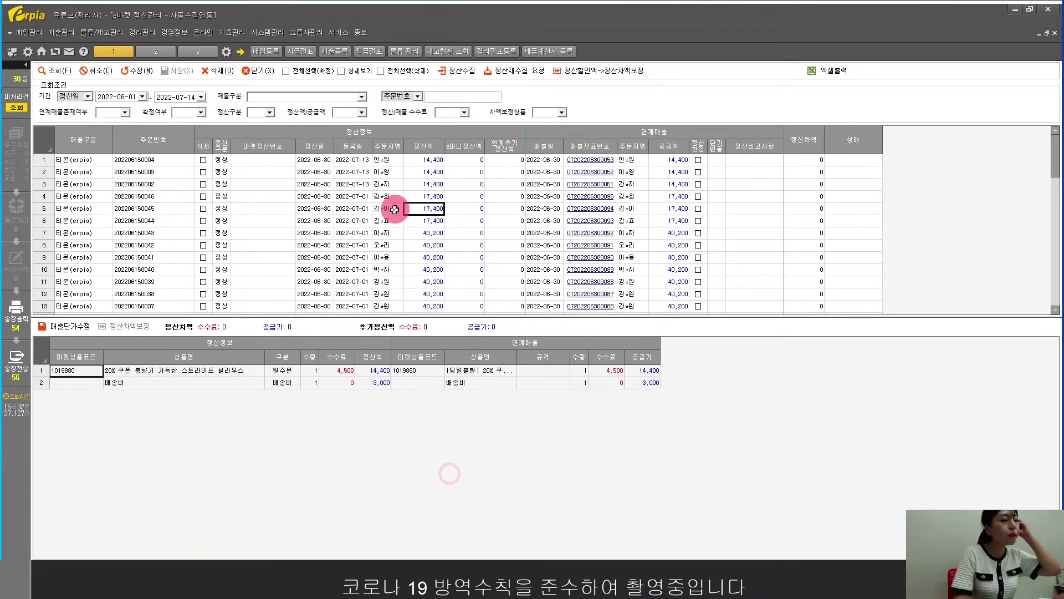
Examine the 정산차액 column for orders whose settlement amount differs from the supply amount, including the item details of row 31
scroll(466, 202, down, 9)
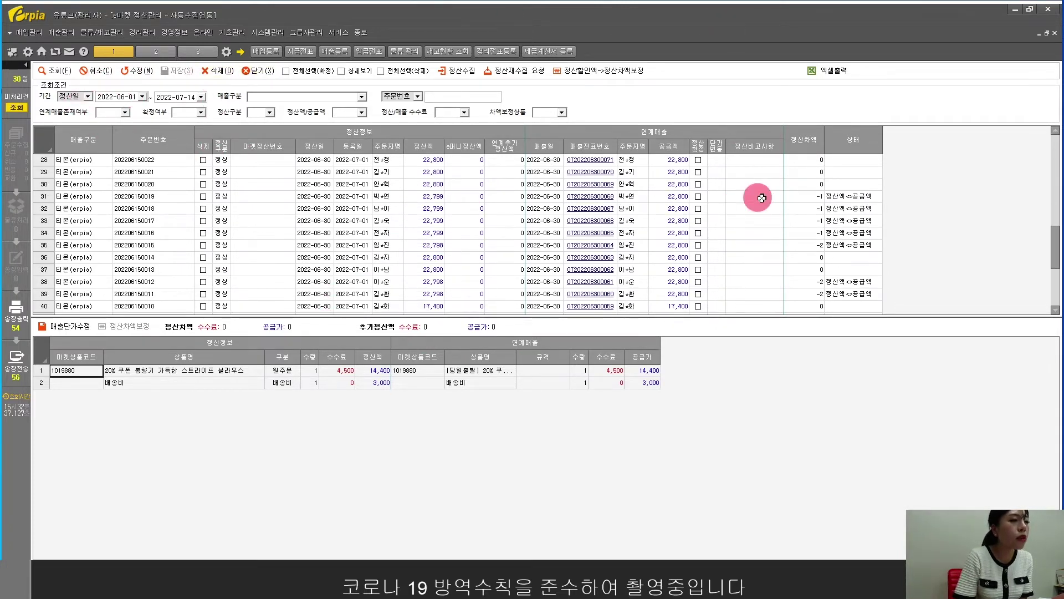
scroll(770, 236, down, 1)
scroll(770, 235, down, 1)
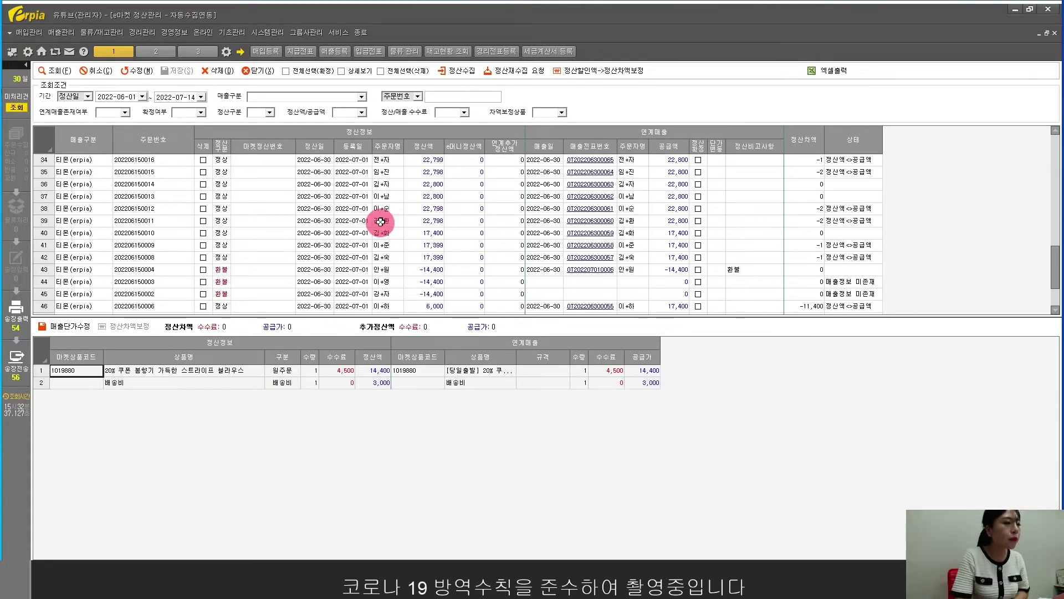
scroll(800, 227, up, 1)
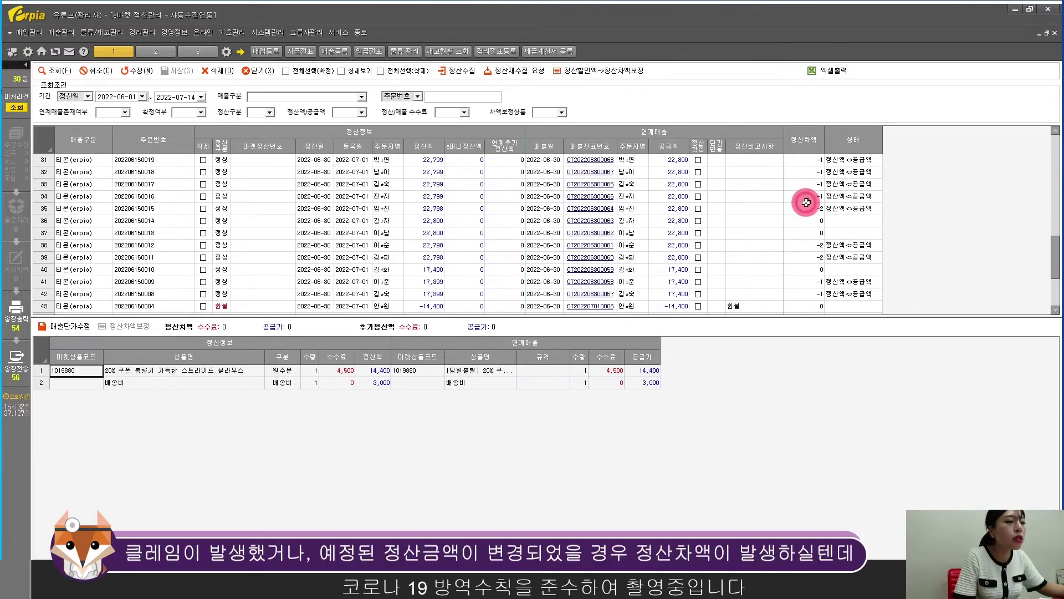
click(803, 159)
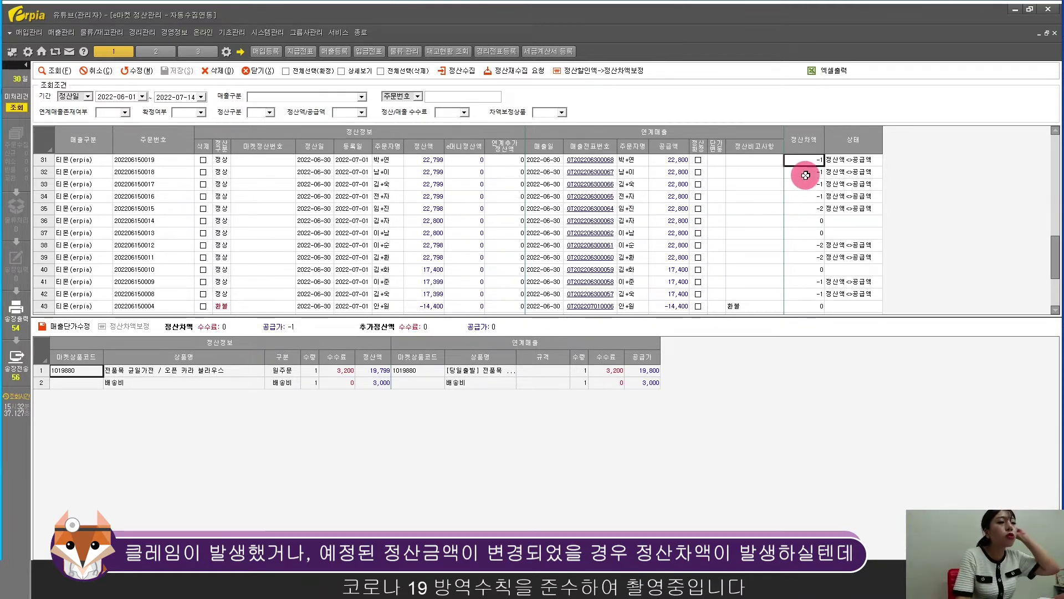
drag(809, 168, 802, 209)
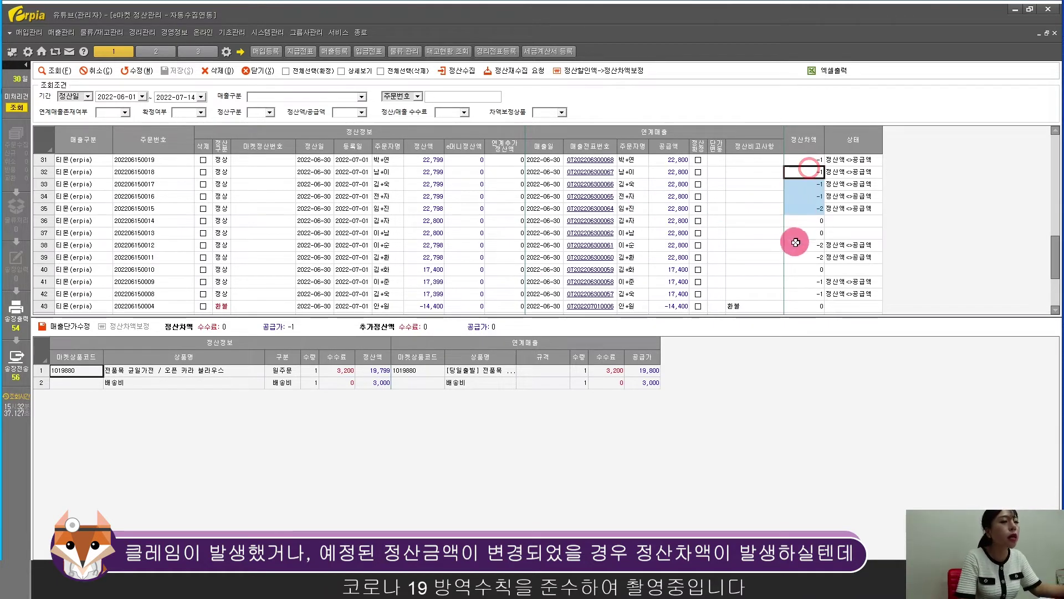
click(797, 235)
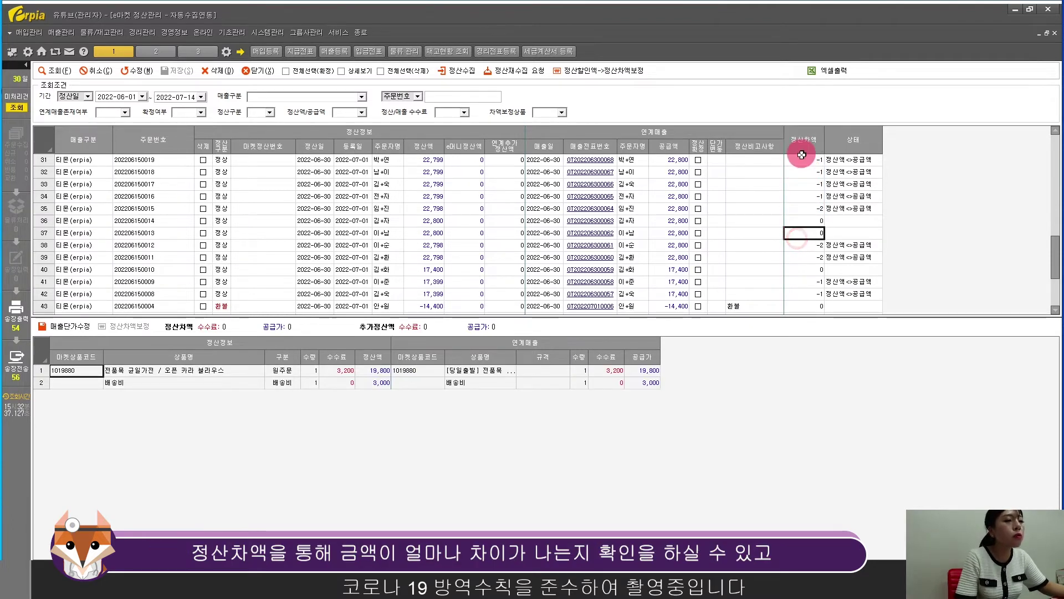
drag(807, 164, 816, 222)
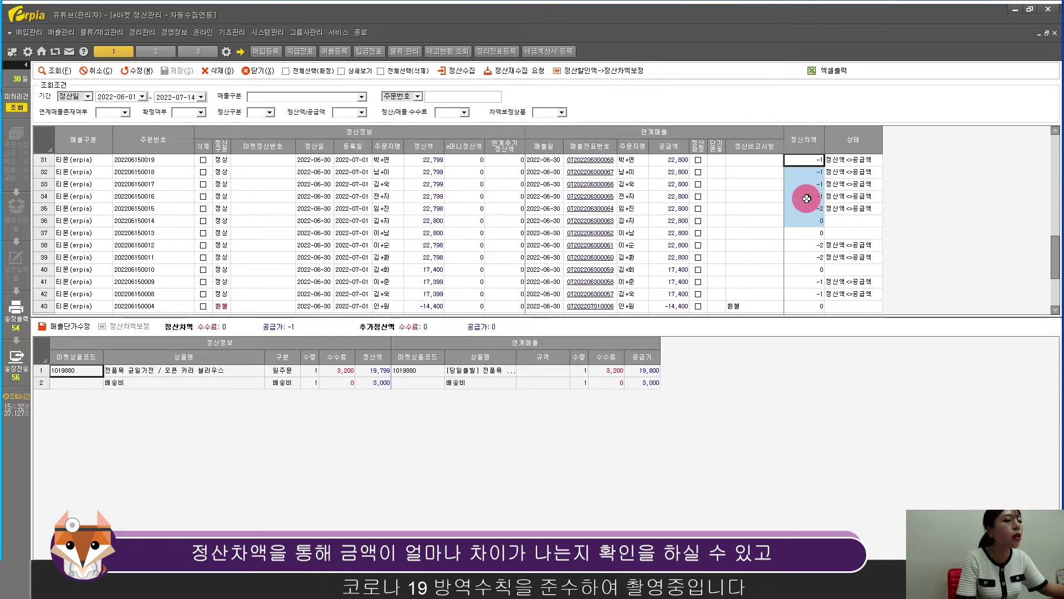
Sort the settlement list by 상태, and check the 상태 of orders with a 정산차액 of 0
click(856, 142)
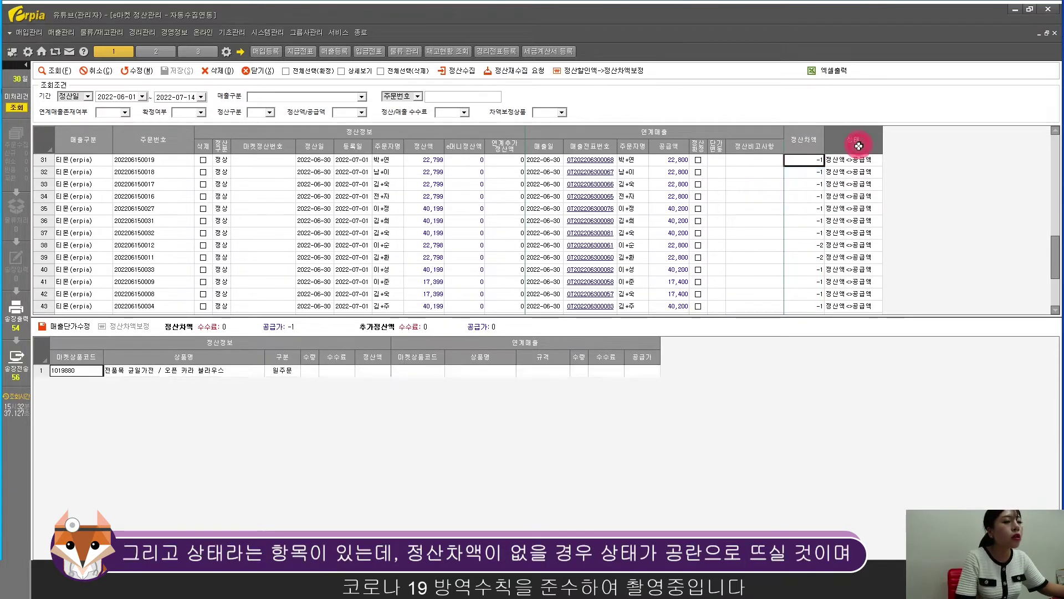
scroll(867, 200, down, 3)
scroll(866, 207, up, 3)
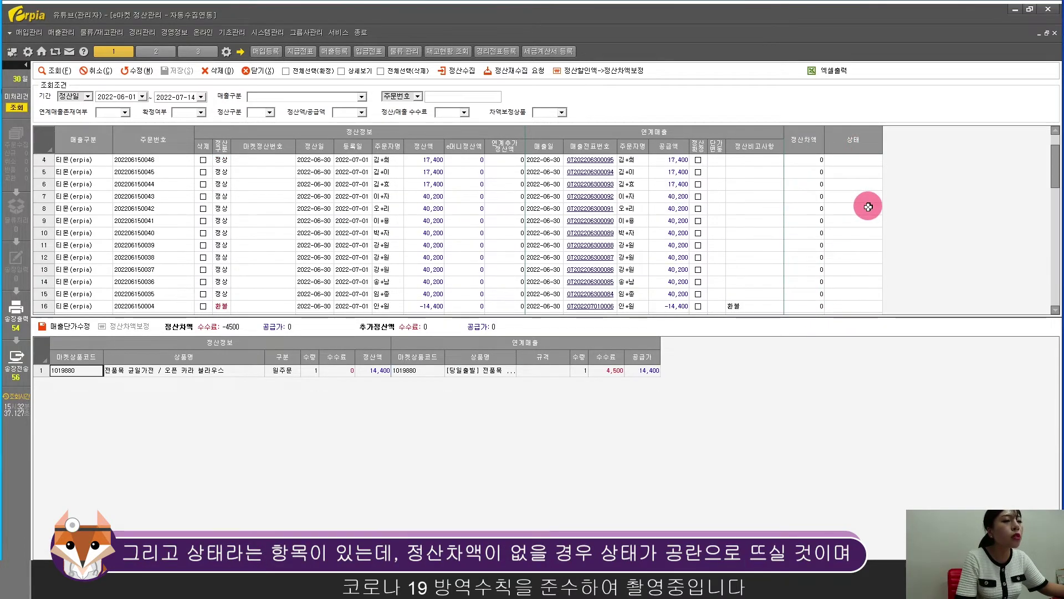
scroll(866, 208, down, 2)
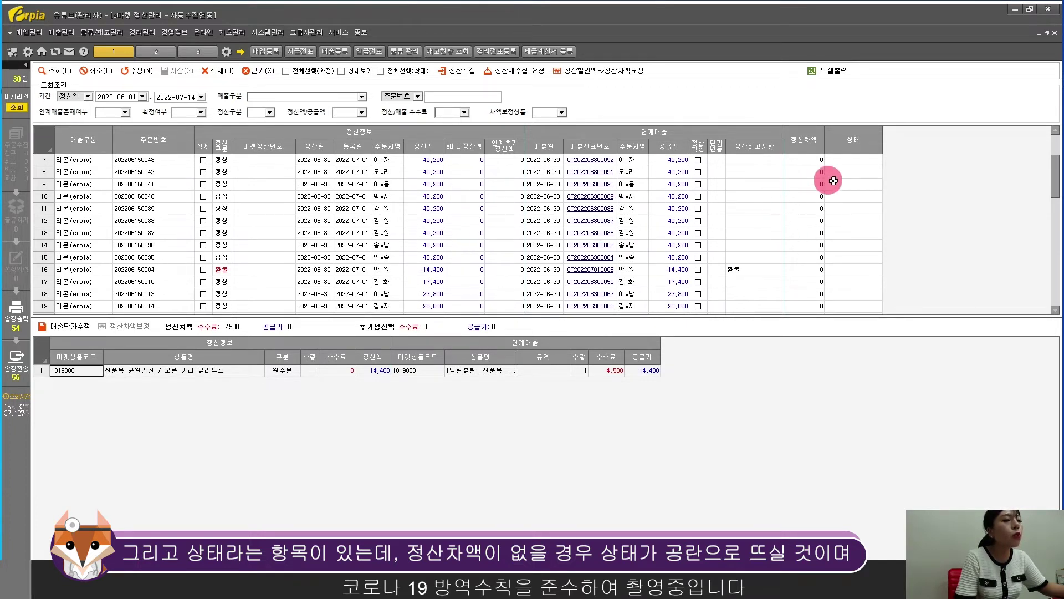
drag(801, 184, 807, 233)
drag(856, 184, 865, 247)
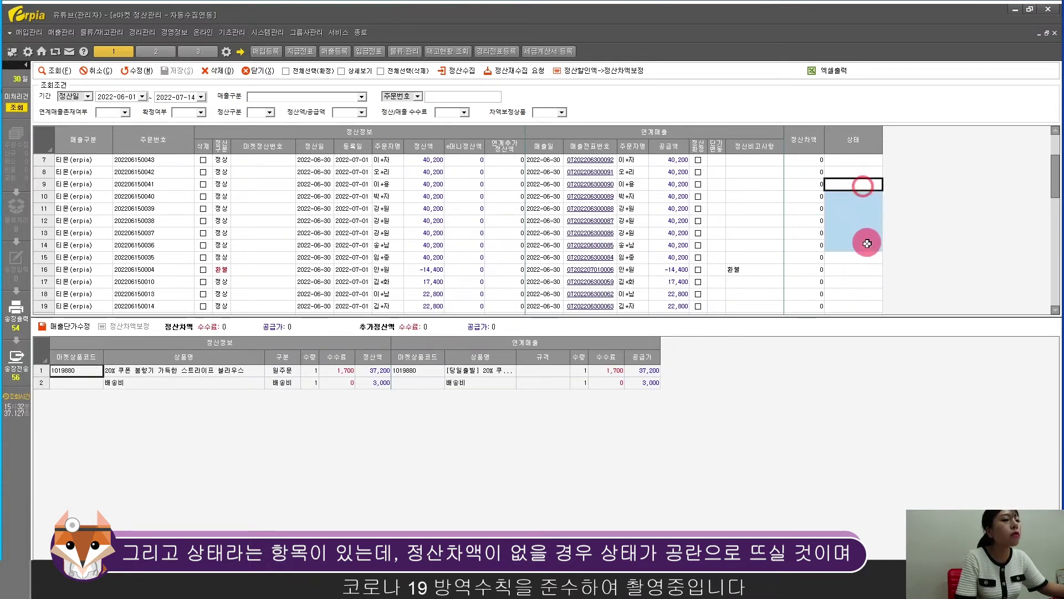
Review the orders marked 정산액<>공급액 in the 상태 column together with their 정산차액
scroll(850, 204, down, 3)
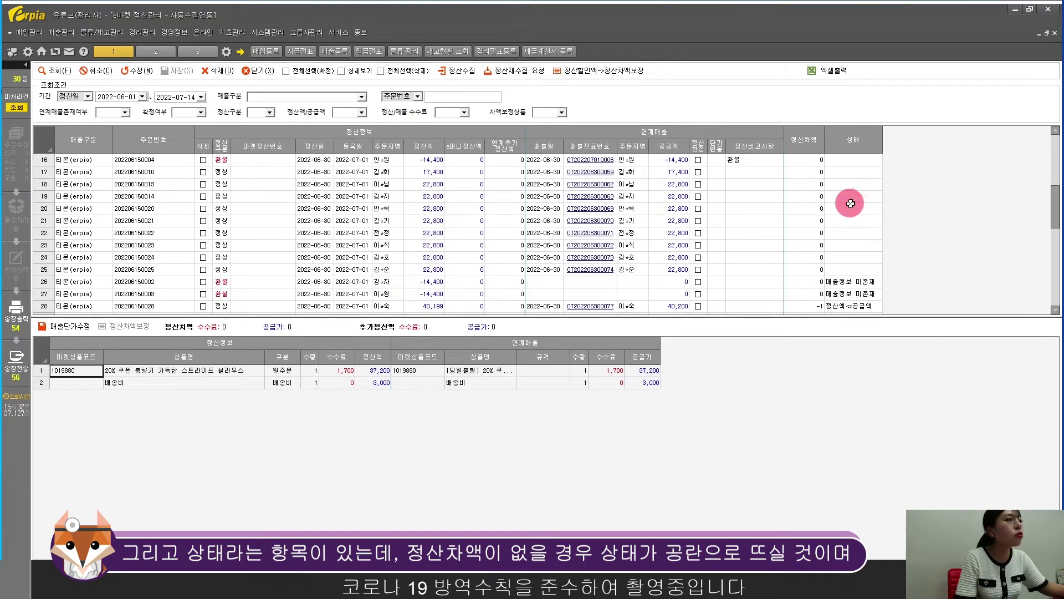
scroll(851, 203, down, 4)
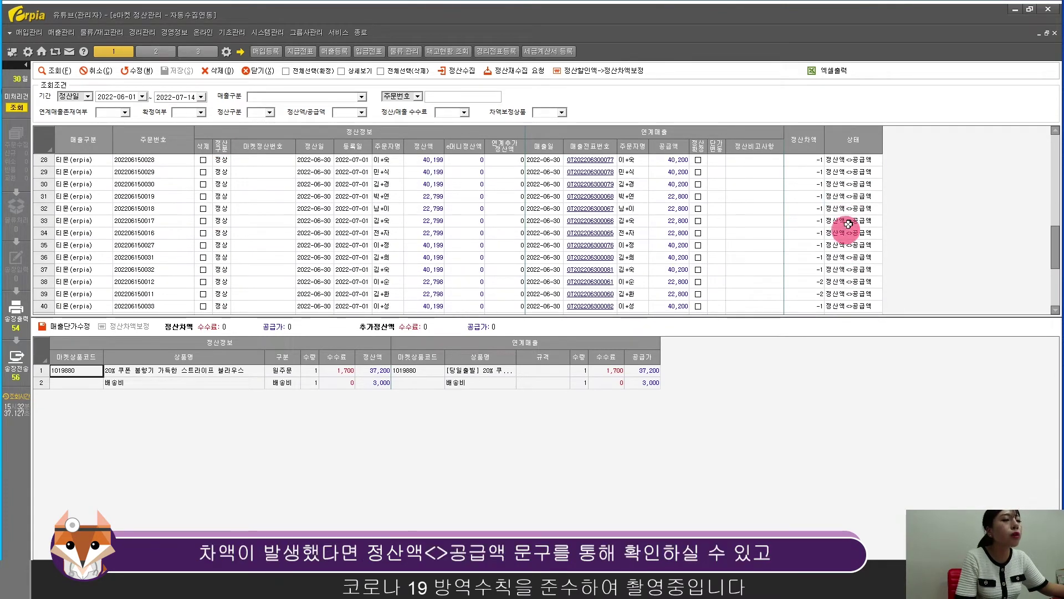
click(804, 209)
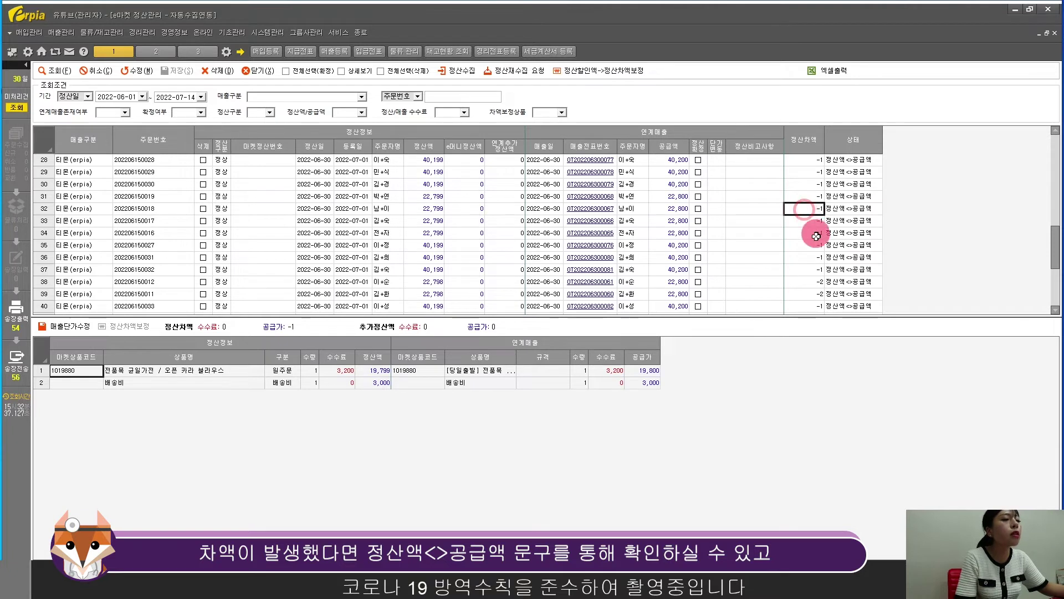
click(844, 201)
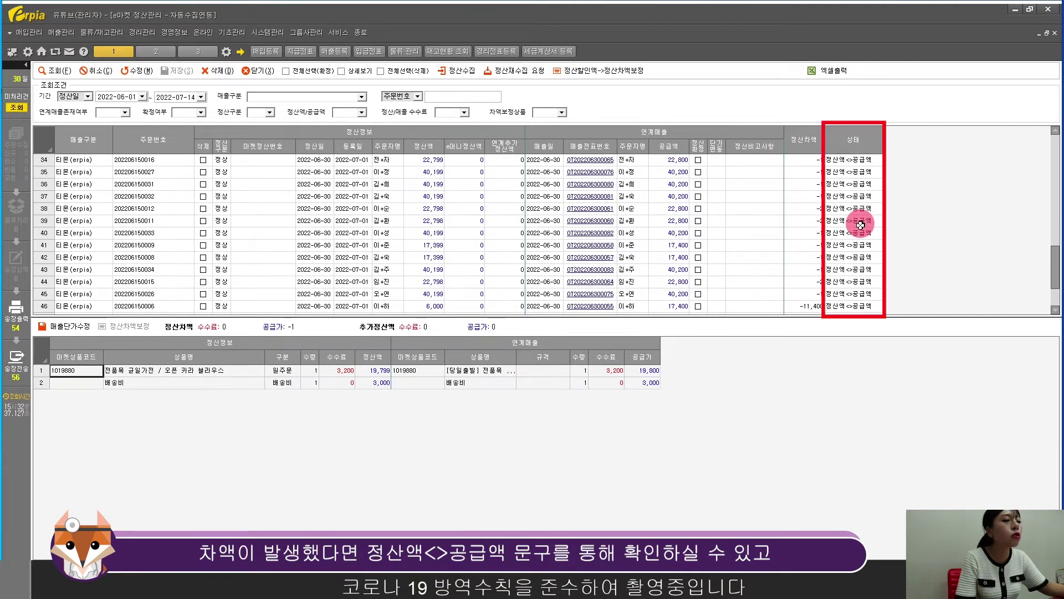
scroll(865, 219, up, 2)
scroll(860, 222, up, 2)
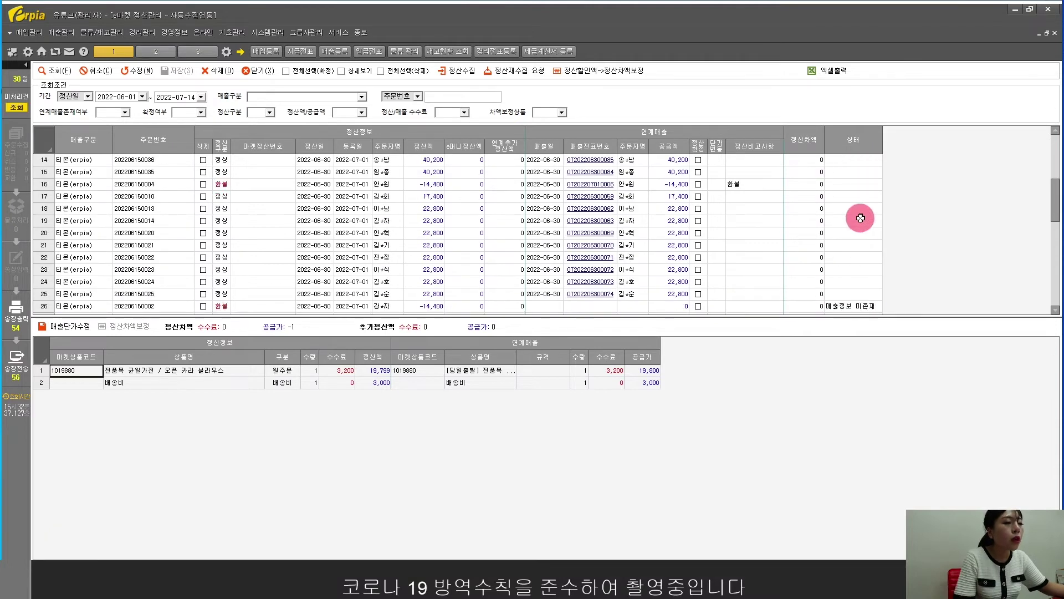
Set the 기간 basis to 매출일 and query the settlement list again
click(860, 220)
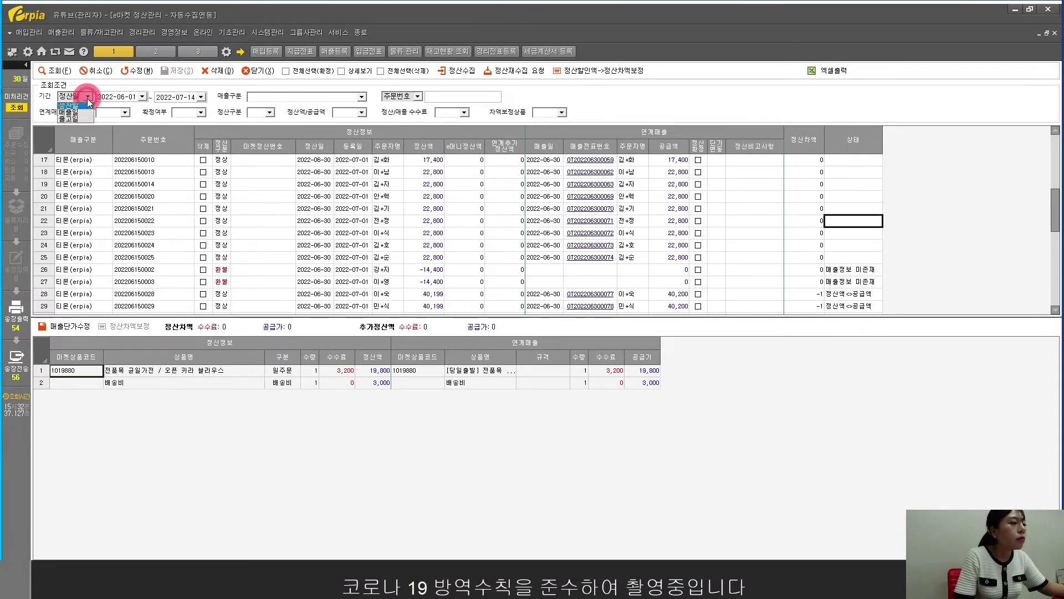
click(72, 112)
click(53, 70)
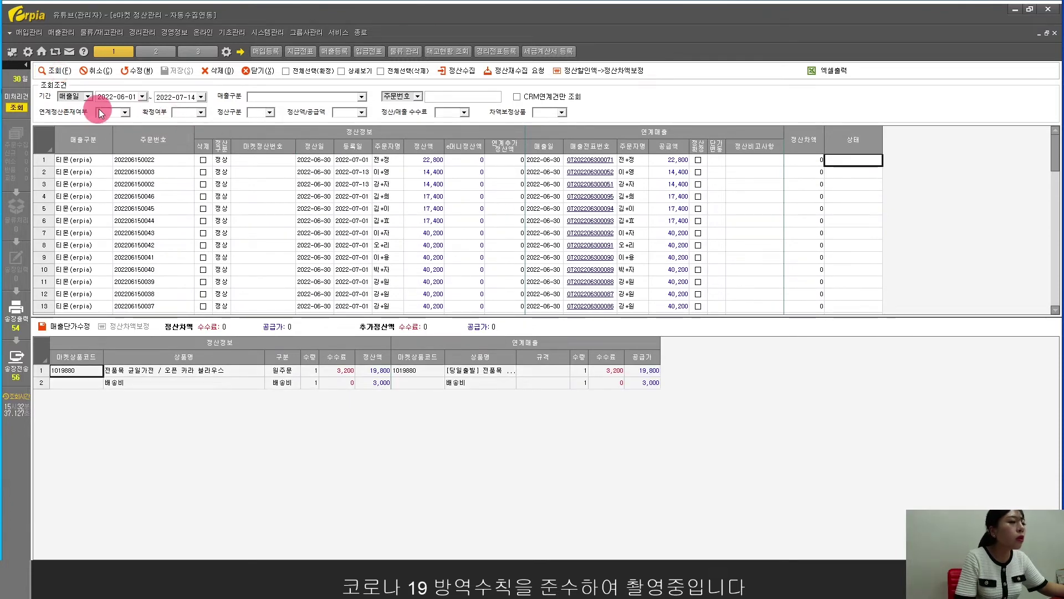
Examine the orders marked 정산정보 미존재 in the 상태 column, including their linked orderers and sales amounts
scroll(526, 216, down, 14)
scroll(545, 224, down, 1)
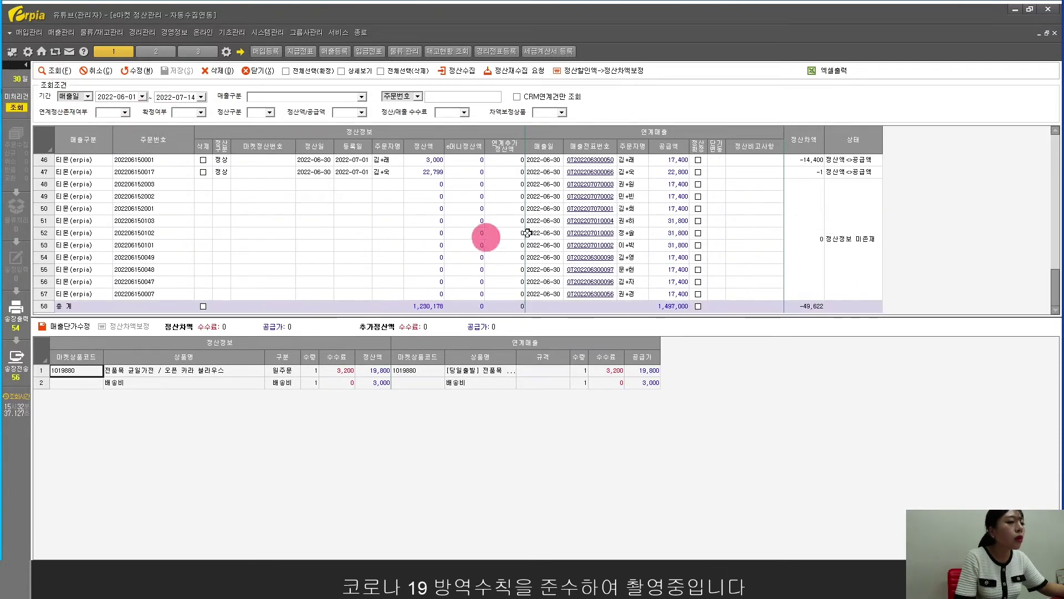
click(835, 223)
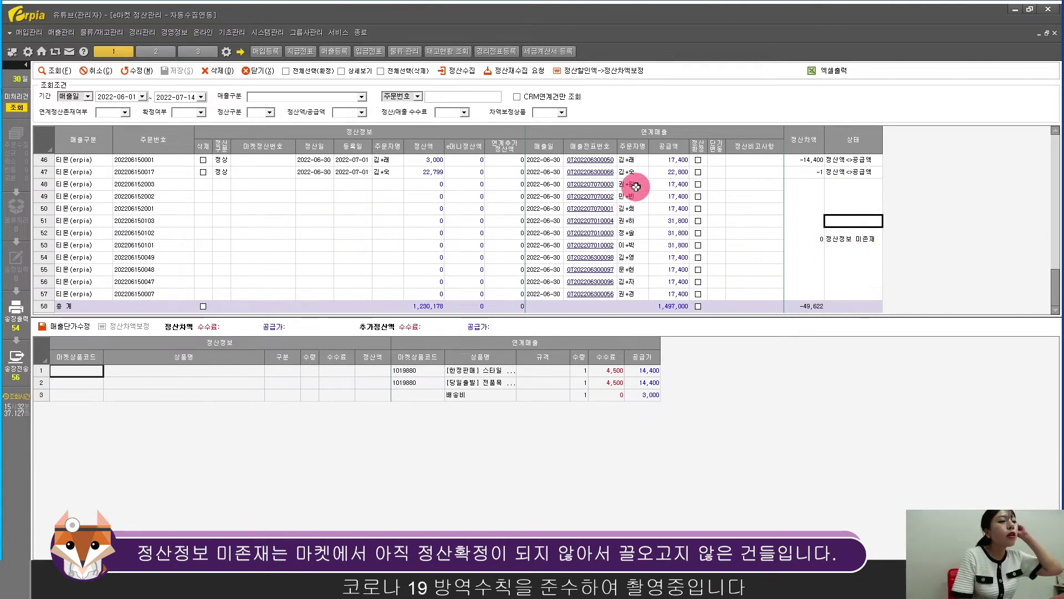
drag(636, 187, 626, 259)
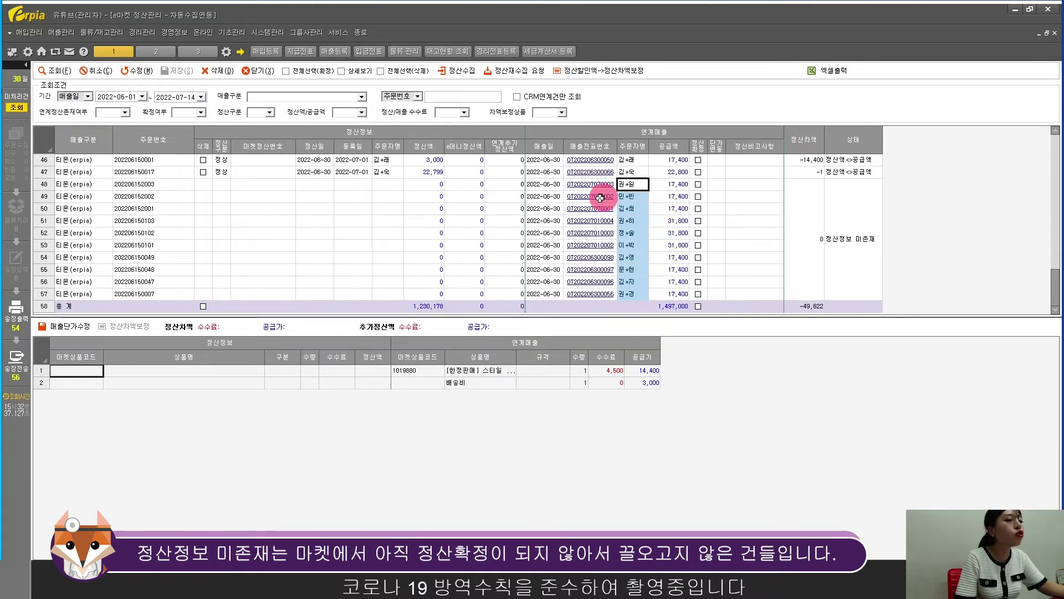
click(867, 216)
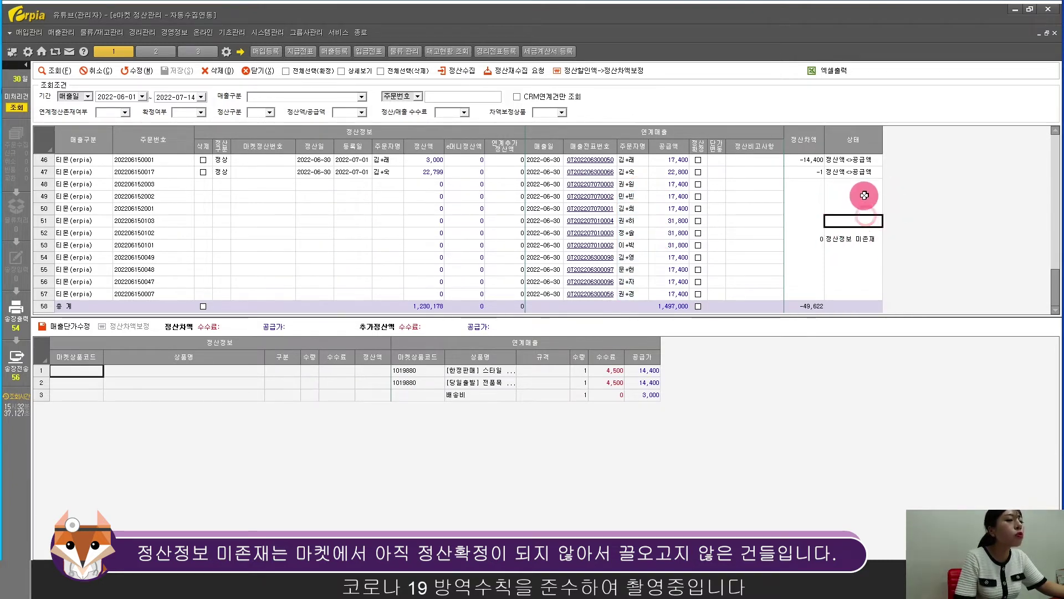
drag(864, 195, 855, 271)
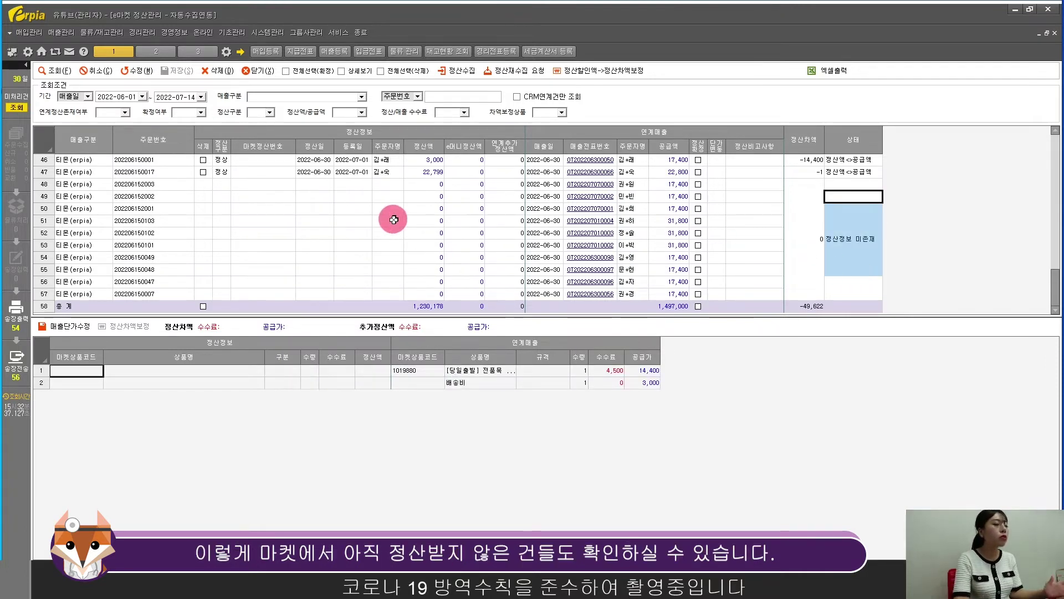
drag(653, 184, 653, 304)
Filter 연계정산존재여부 by 미존재 and query only the sales without collected settlement information
scroll(652, 275, up, 15)
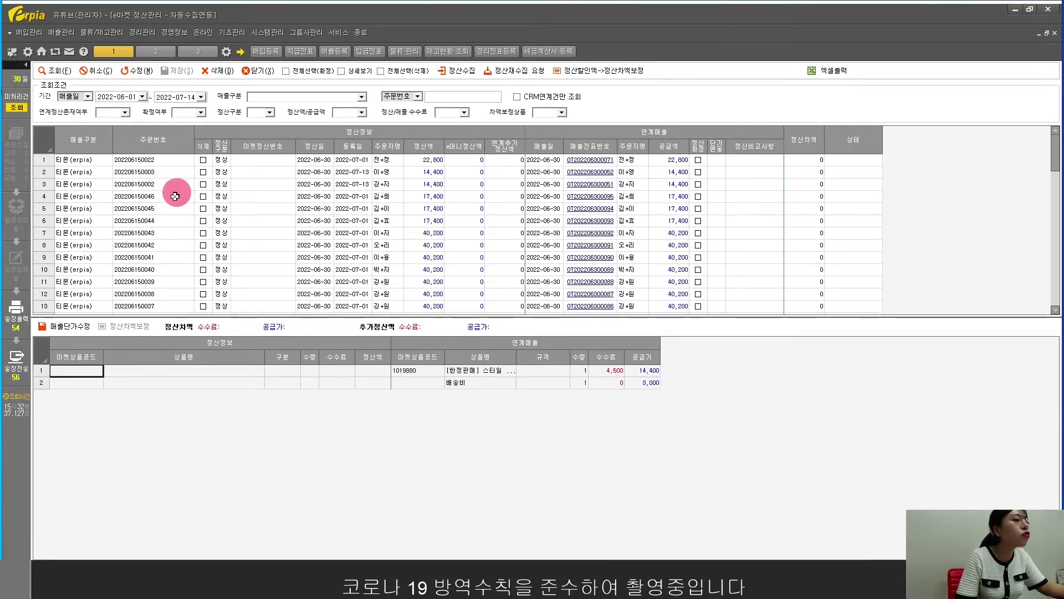
click(119, 113)
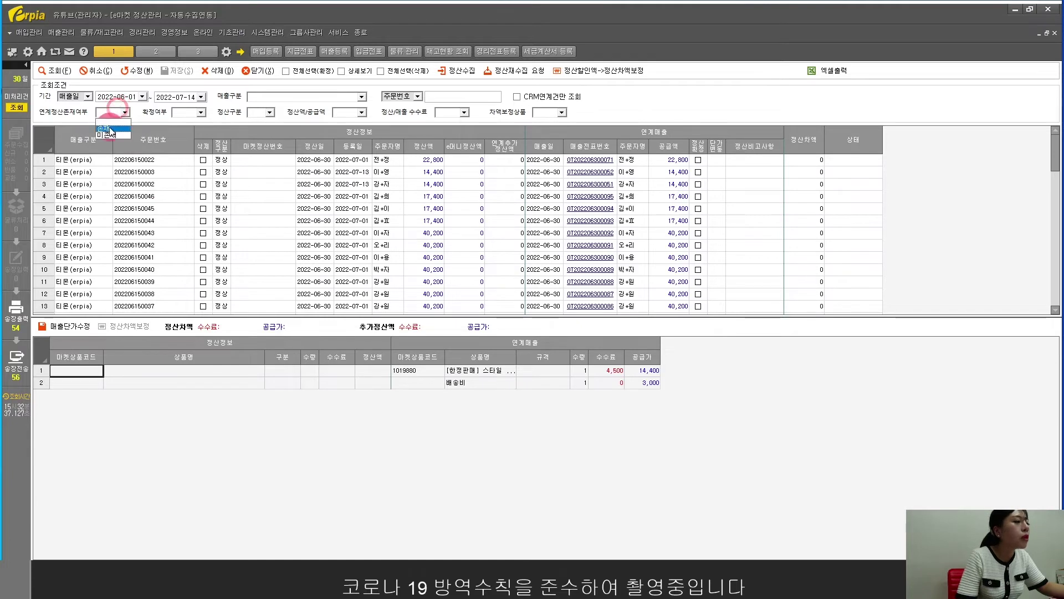
click(105, 135)
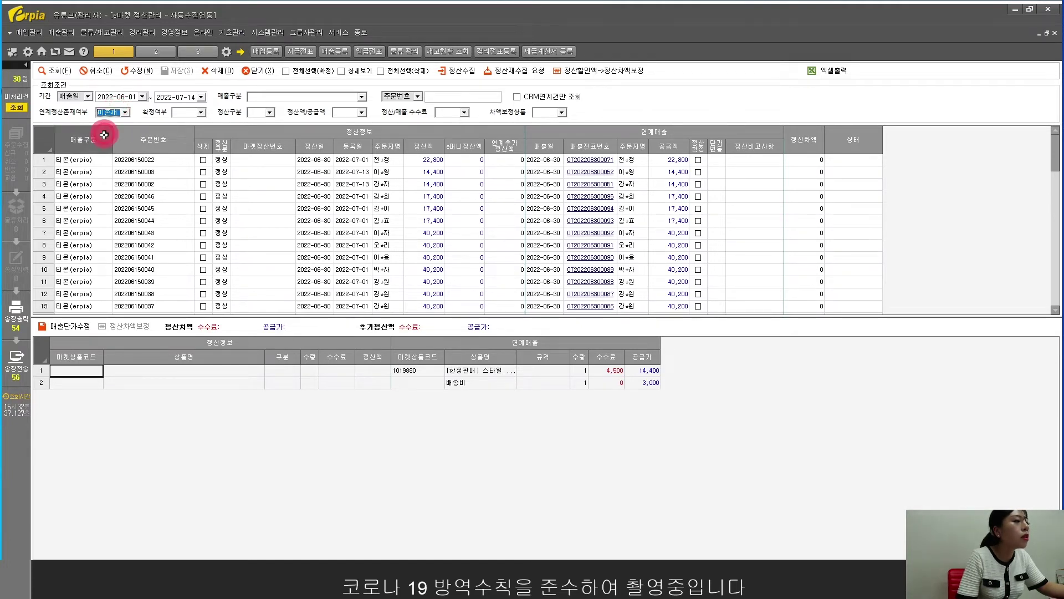
click(50, 70)
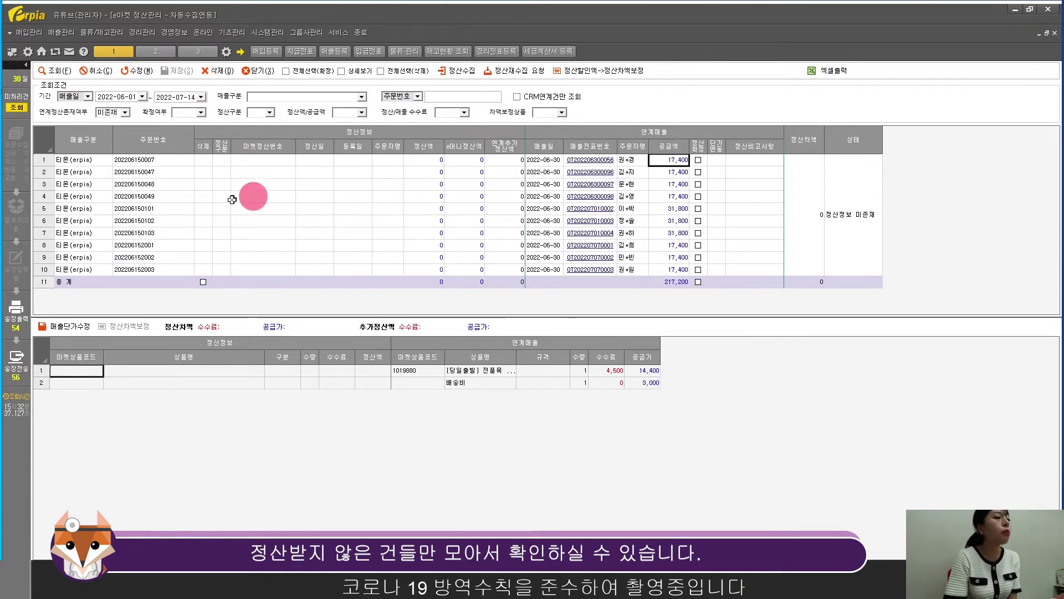
Set 연계정산존재여부 to 존재, query the sales with collected settlements, and look through the list
click(111, 113)
click(105, 126)
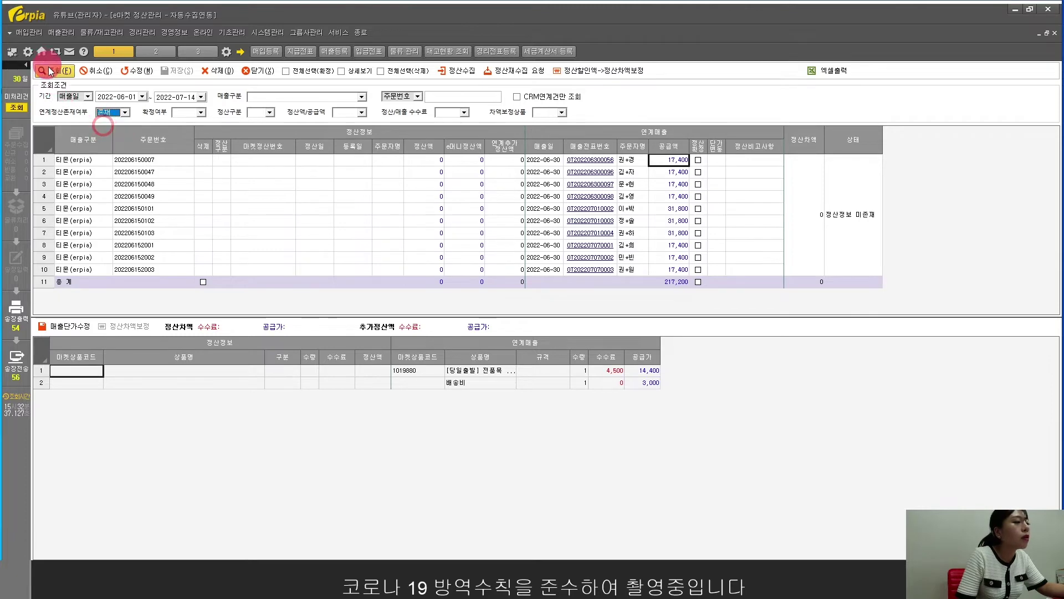
click(53, 70)
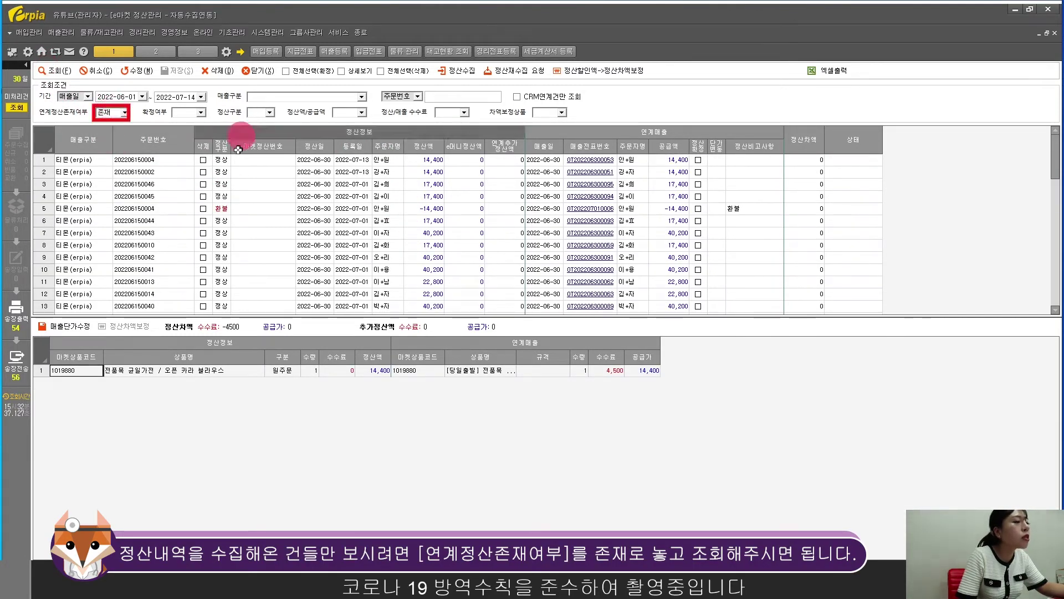
scroll(413, 233, down, 7)
scroll(423, 226, up, 8)
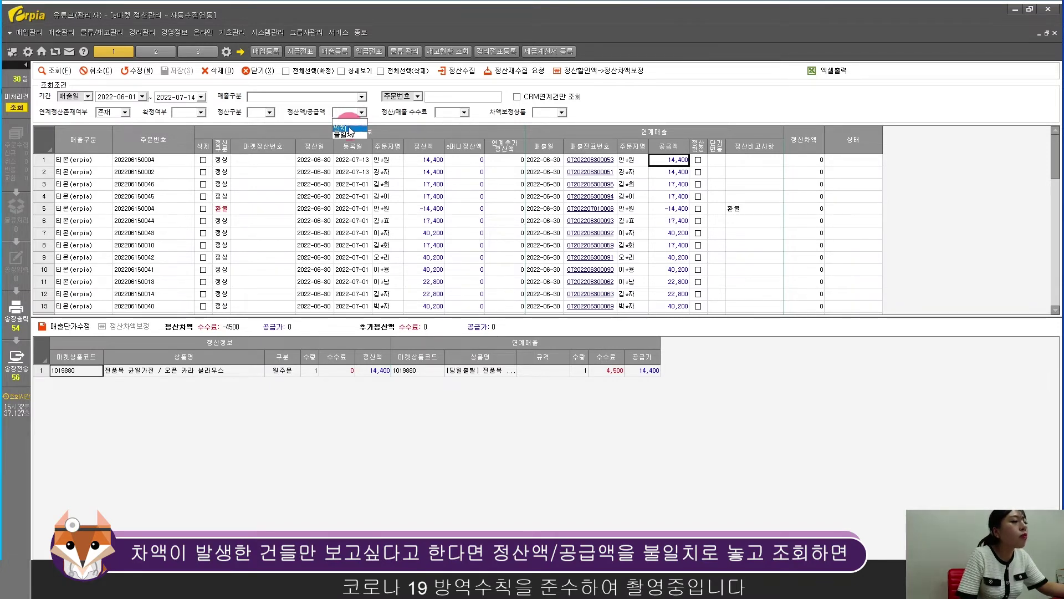
Set 정산액/공급액 to 불일치, query the orders with a difference, and display the item details of row 6
click(349, 129)
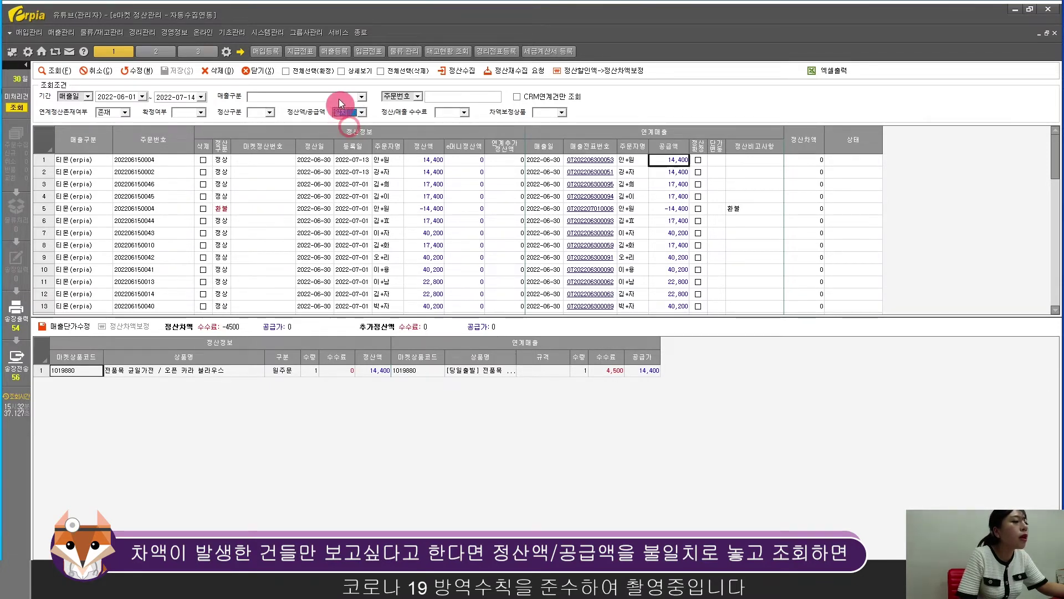
click(343, 112)
click(347, 136)
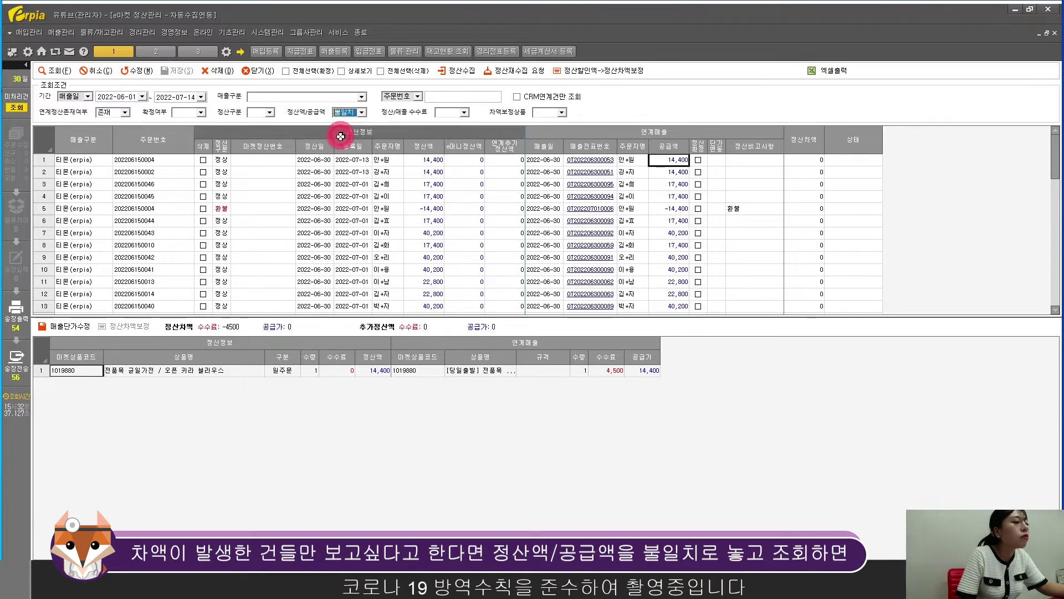
click(50, 71)
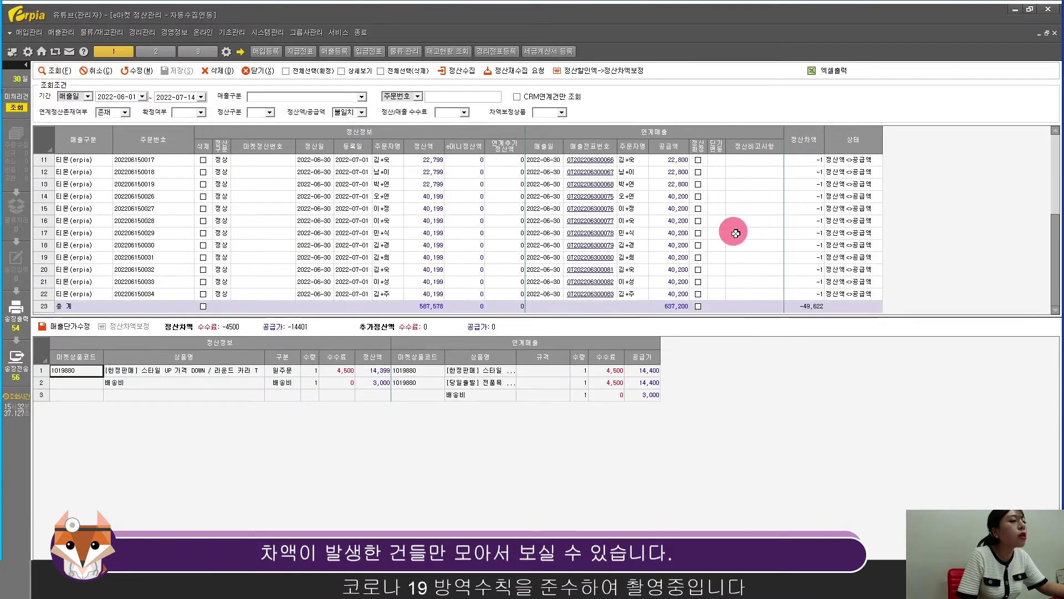
scroll(665, 237, up, 4)
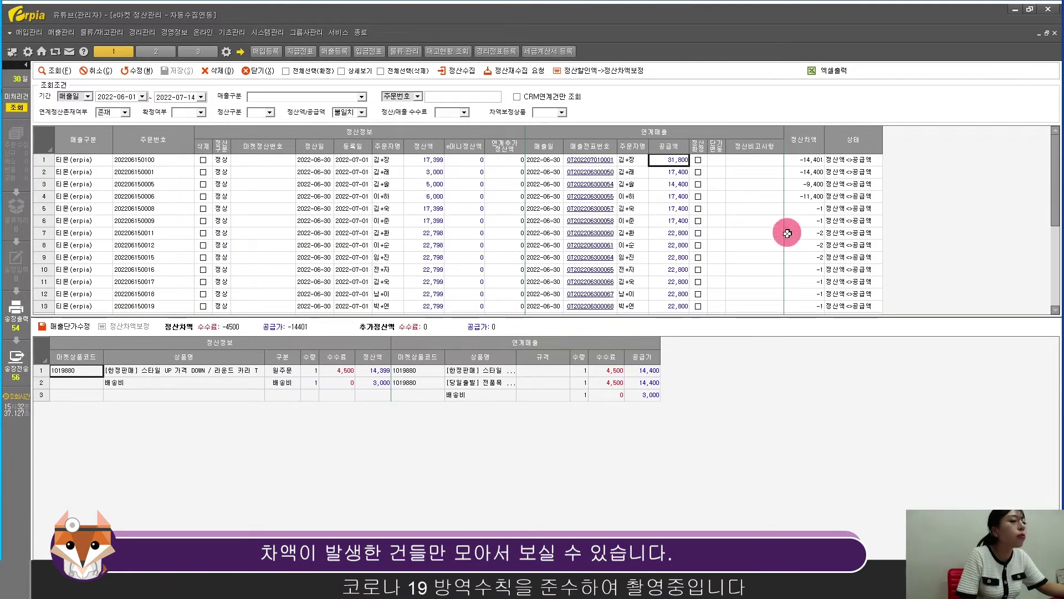
click(305, 220)
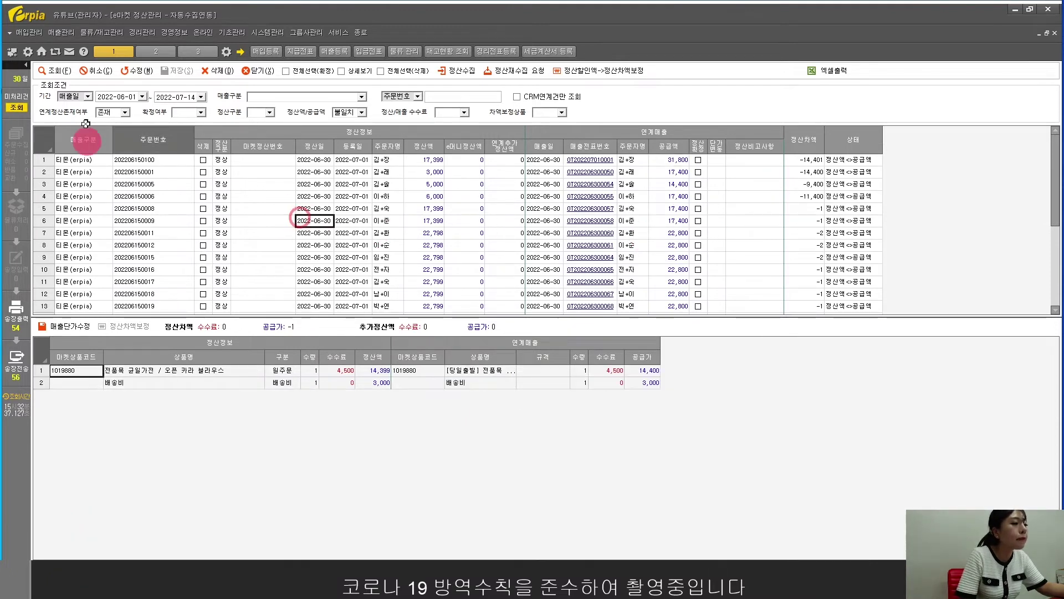
Clear the 연계정산존재여부 filter, set the 기간 basis to 정산일, and query the list again
click(105, 113)
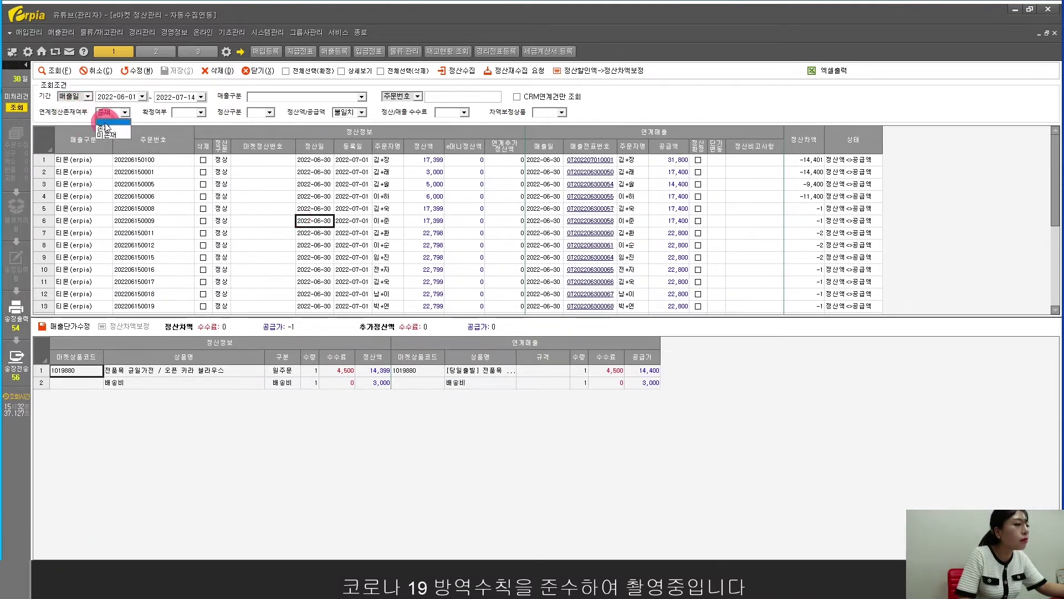
click(106, 121)
click(72, 97)
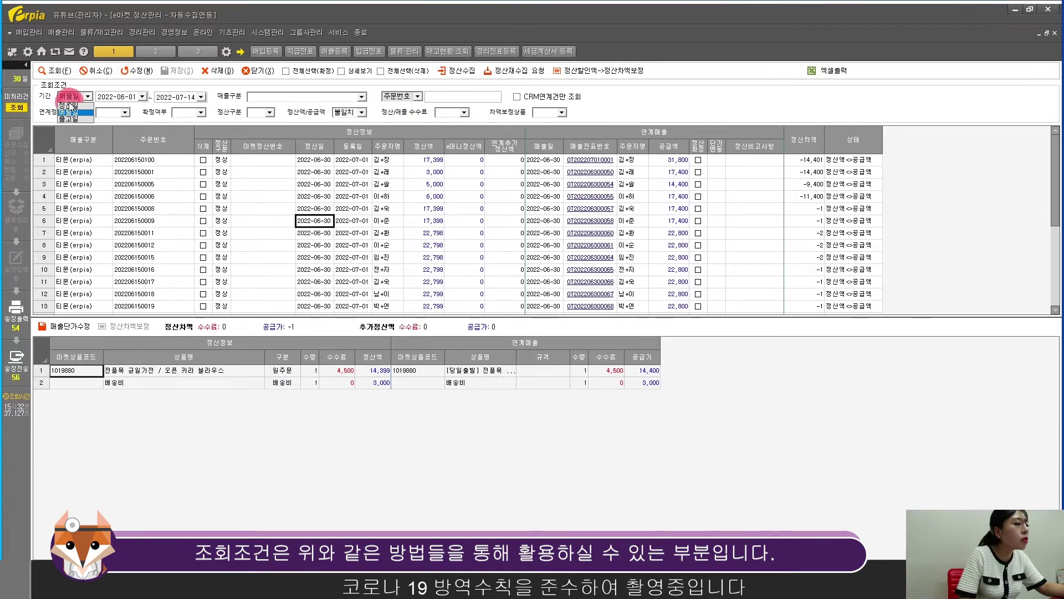
click(66, 105)
click(54, 71)
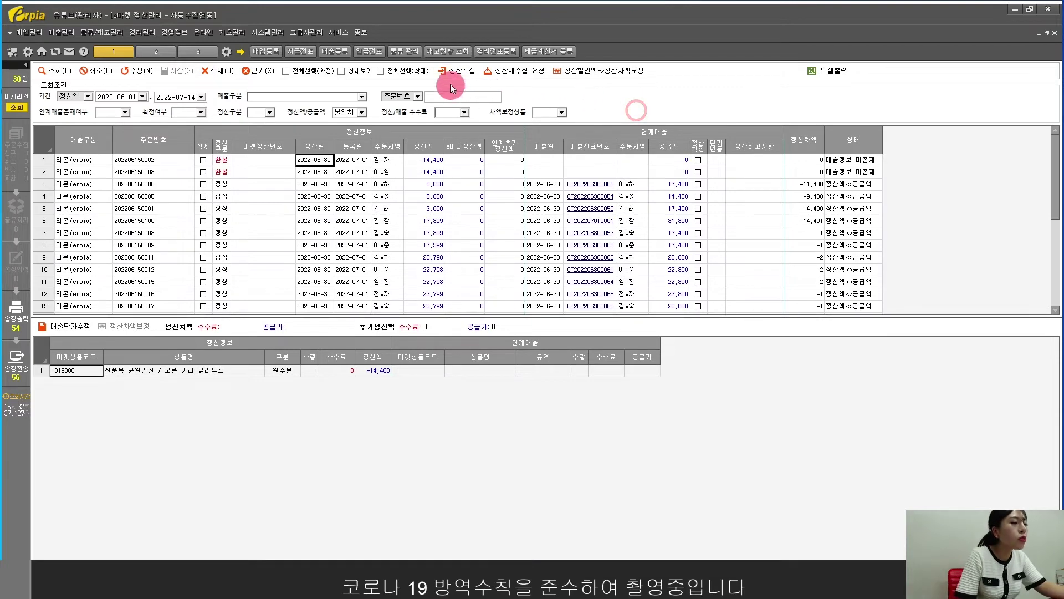
Open the 정산내역 수집 window, move it clear of the query conditions, and check the markets that use Excel collection
click(456, 70)
drag(288, 78, 425, 137)
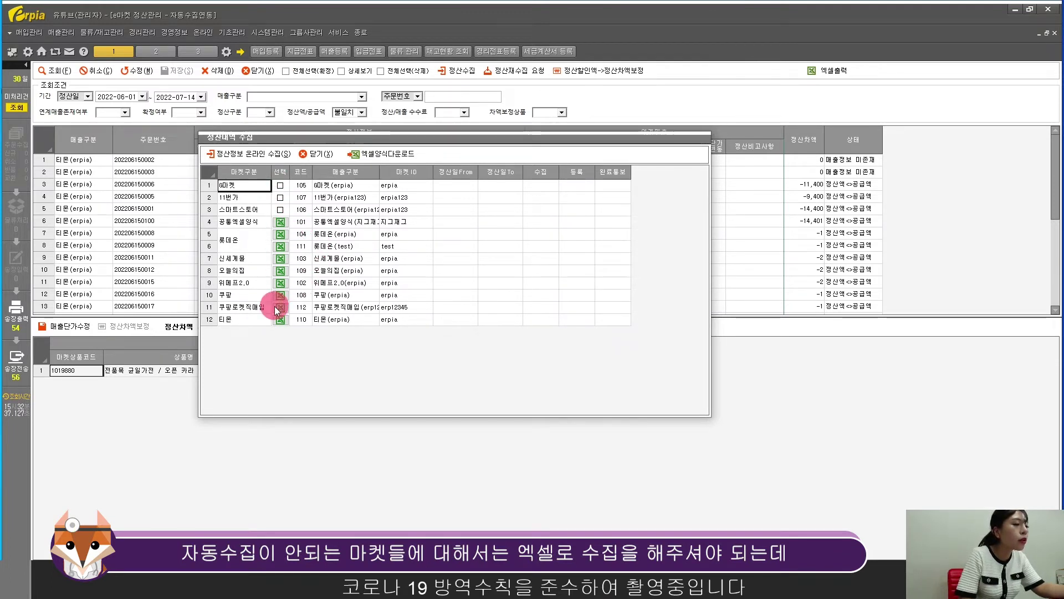
click(327, 272)
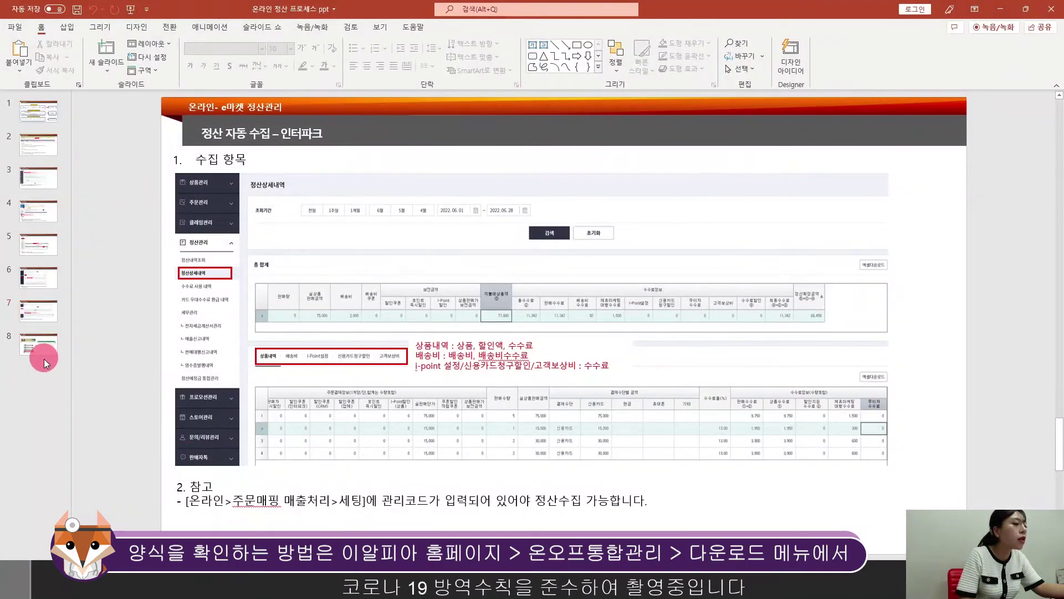
Switch to PowerPoint and view slide 8 of the 온라인 정산 프로세스 presentation
click(39, 350)
click(485, 222)
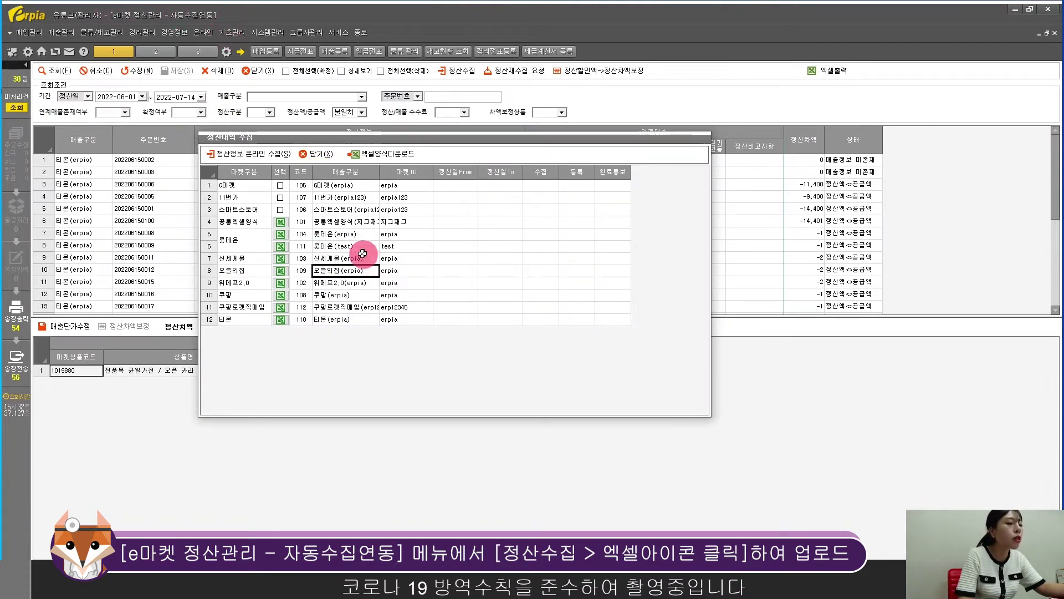
Load the desktop file 티몬(erpia) 정산 업로드 예시_0714 for the 티몬 market, select all its rows, and save them
click(355, 233)
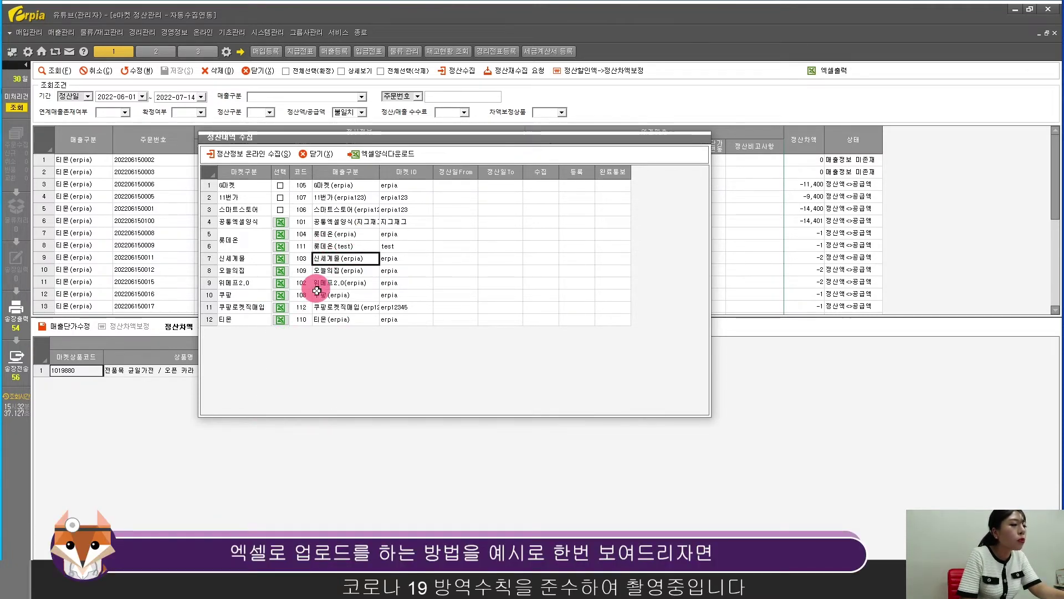
double_click(281, 321)
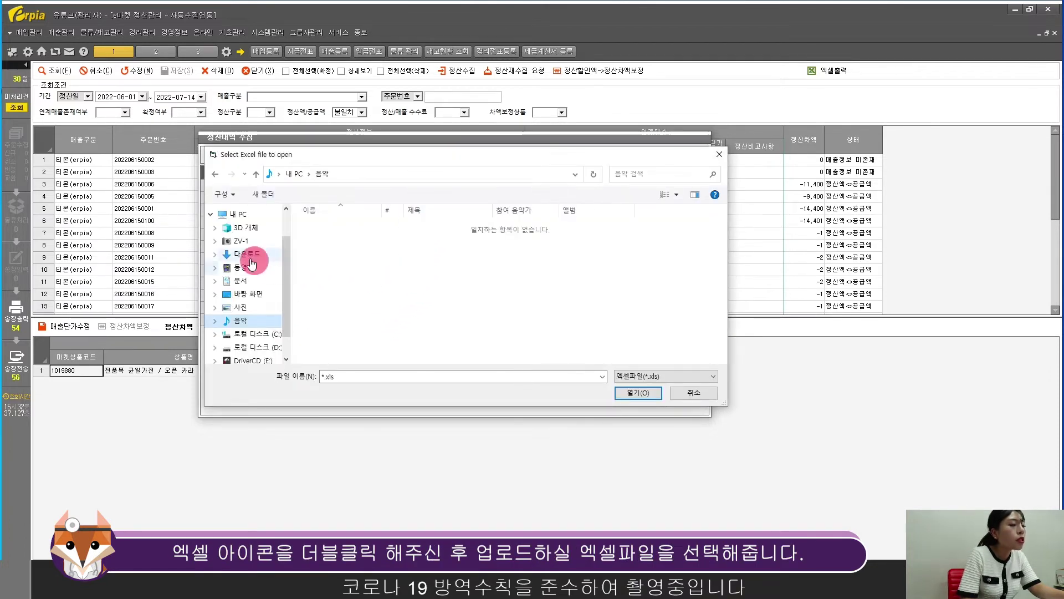
click(249, 292)
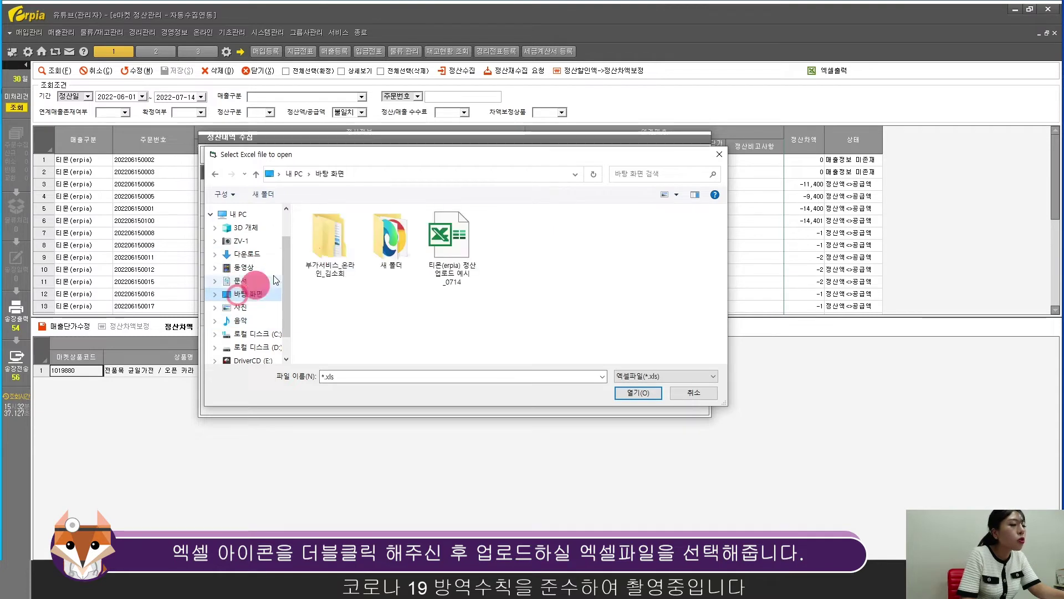
double_click(456, 239)
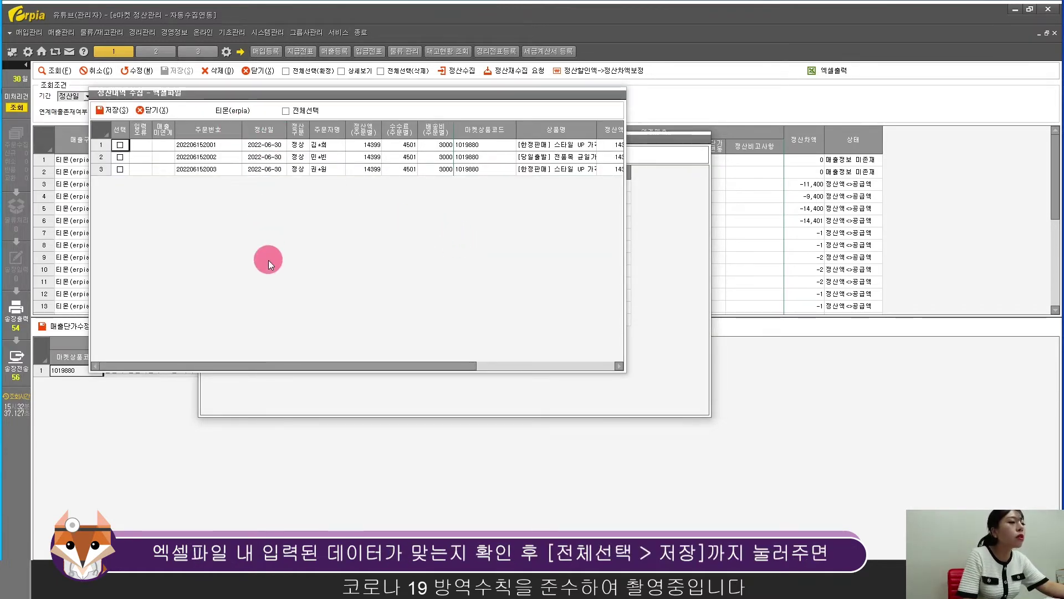
click(291, 110)
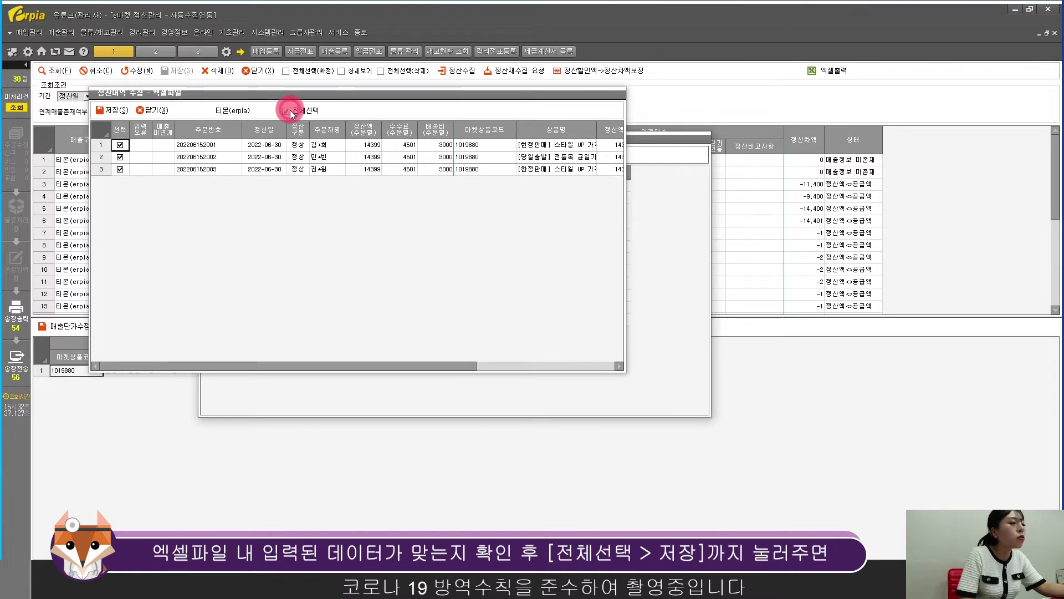
click(119, 111)
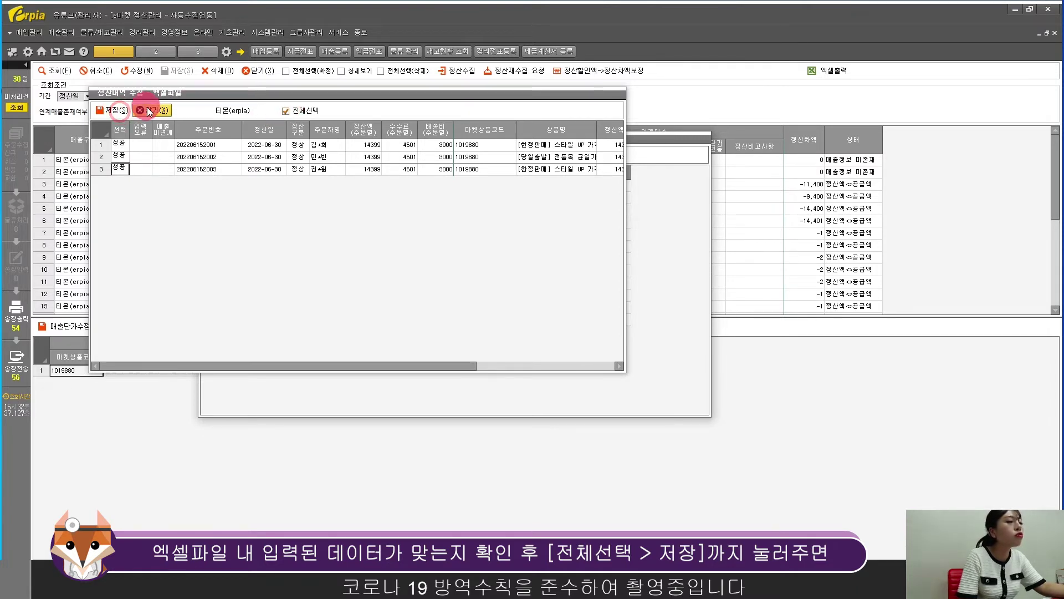
Copy the first uploaded row's order number, close both collection windows, and query the settlement list by that 주문번호
click(209, 146)
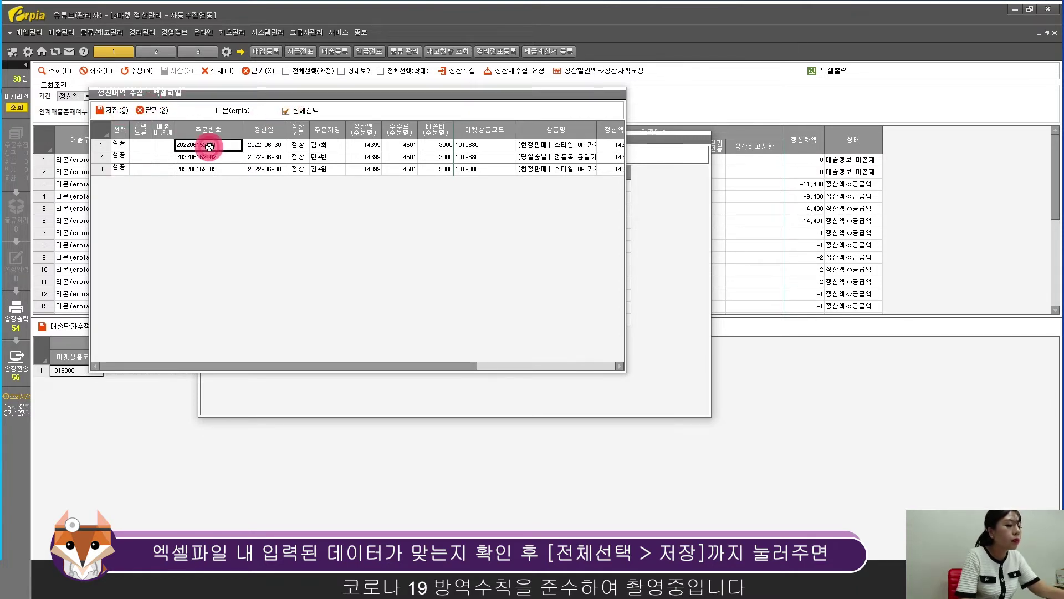
click(148, 111)
click(313, 151)
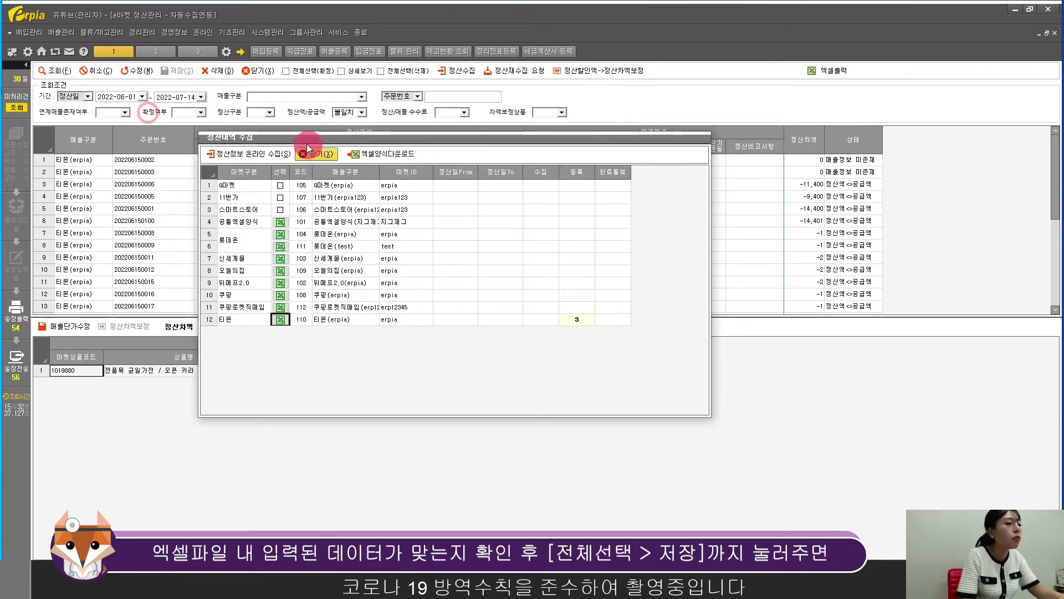
key(ctrl+v)
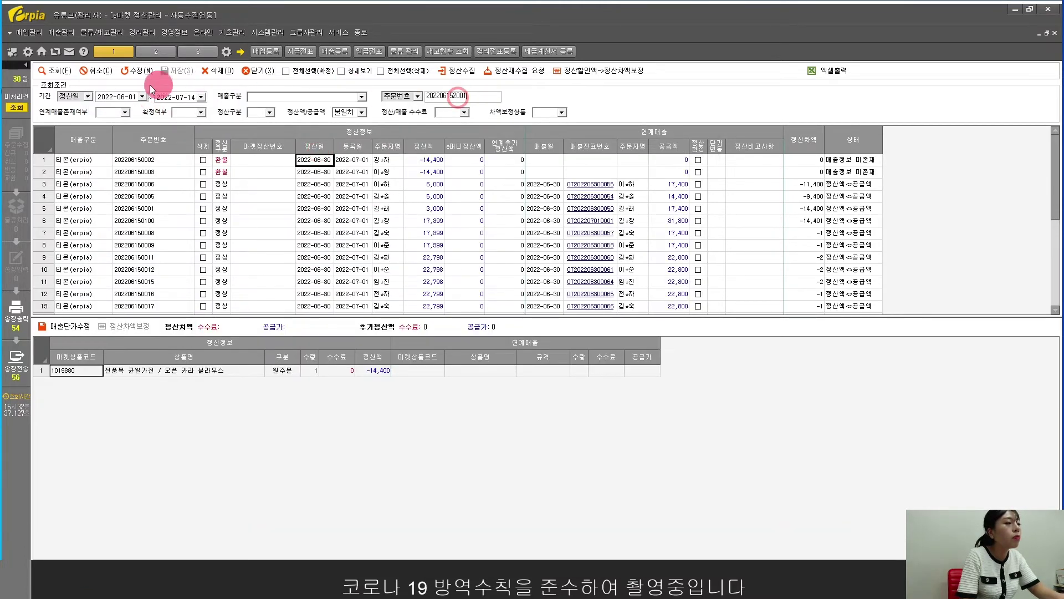
click(55, 70)
click(493, 248)
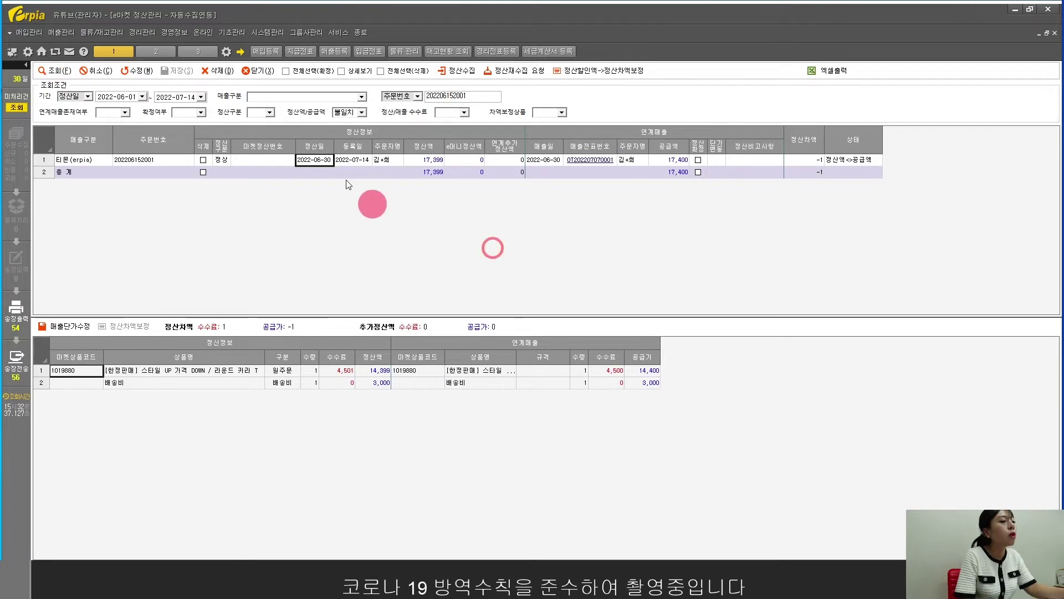
Compare the 정산일 and 등록일 dates of the 티몬 settlements in the list queried without an order number
click(323, 136)
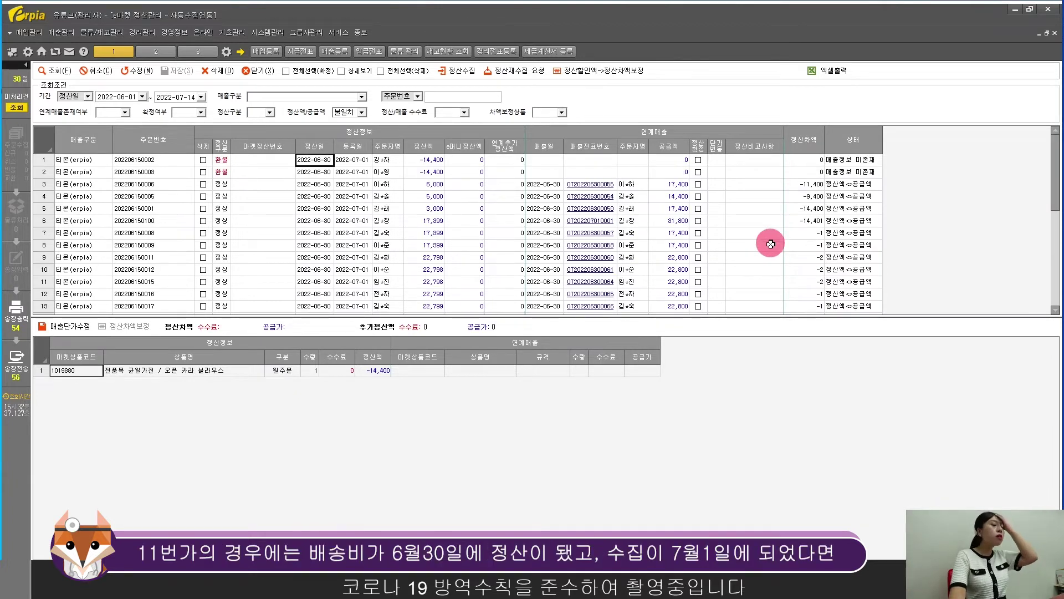
click(314, 231)
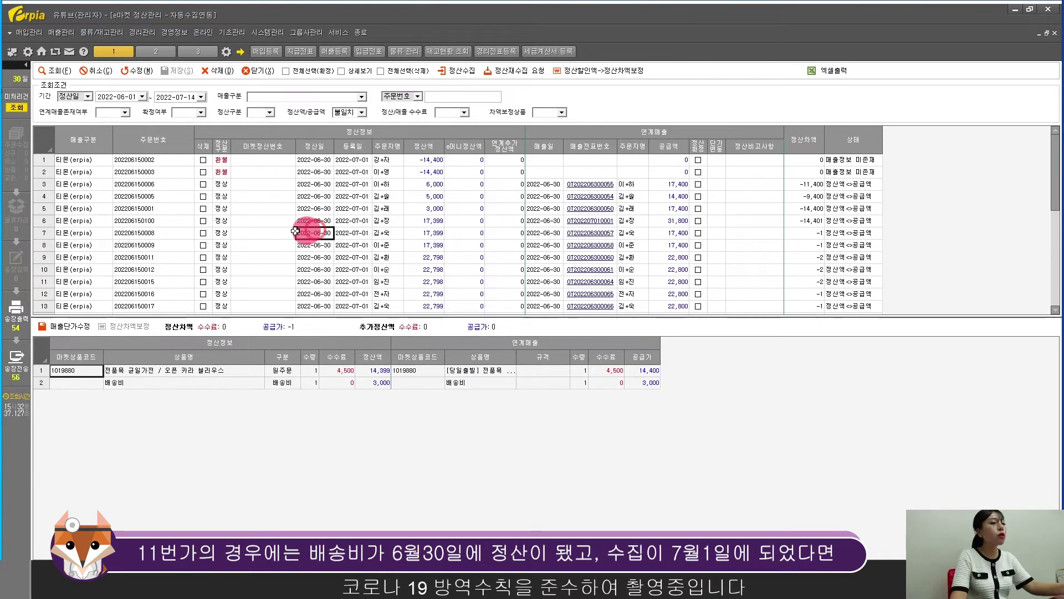
click(316, 198)
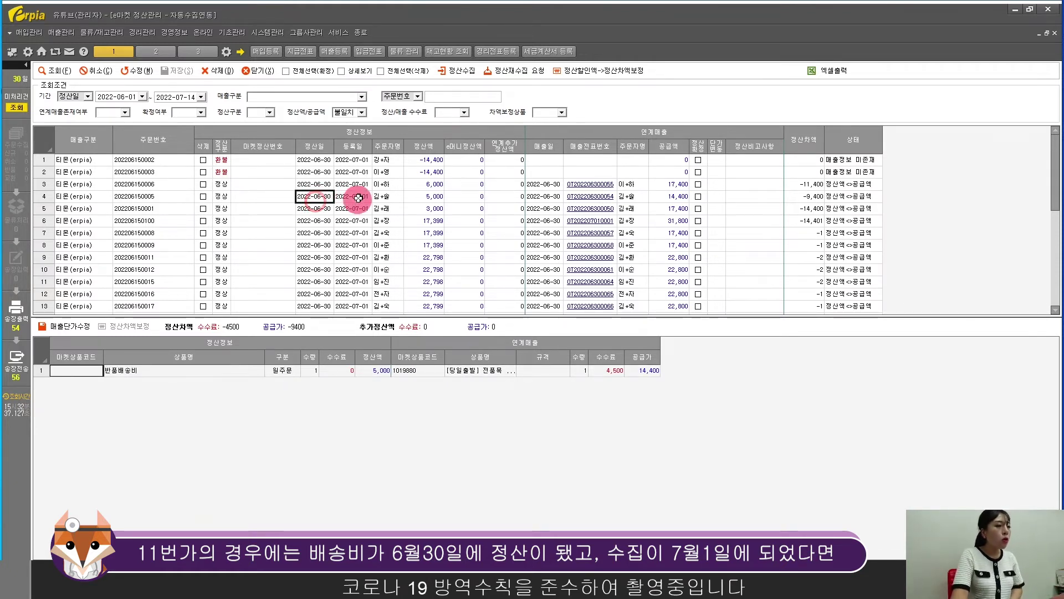
drag(357, 197, 356, 213)
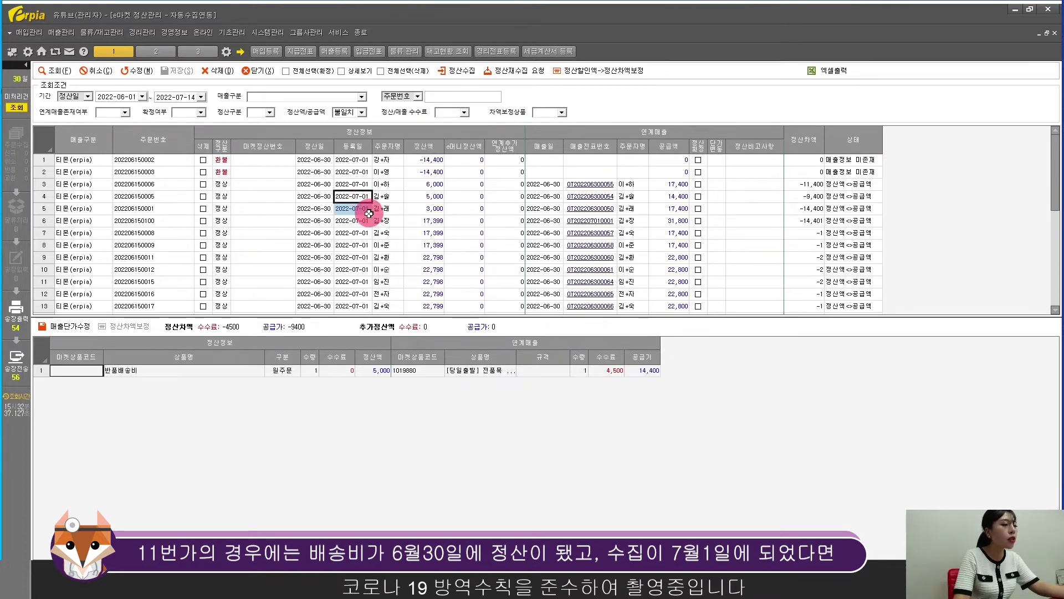
click(365, 207)
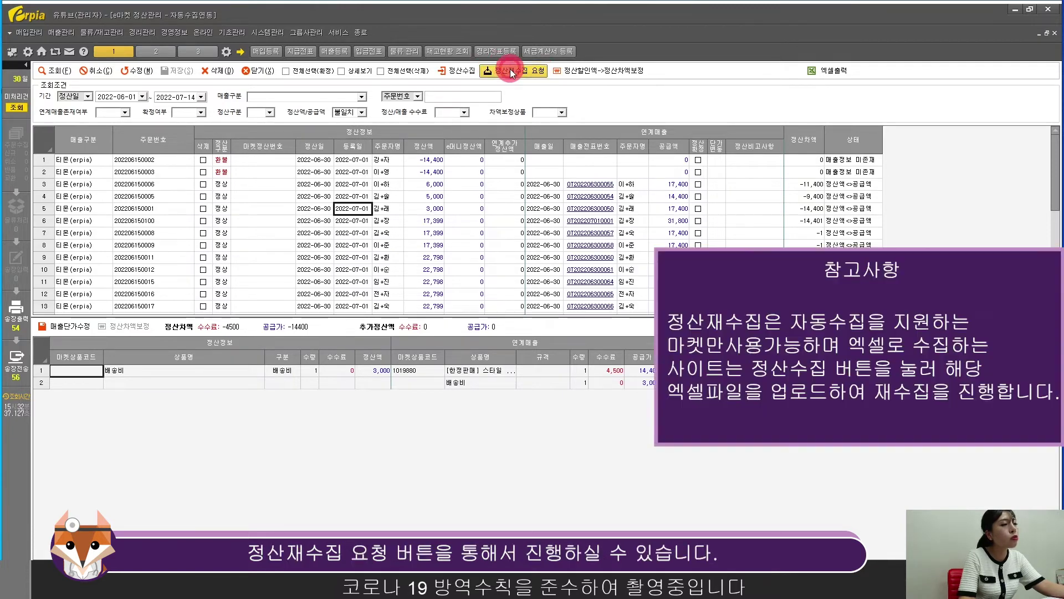
Open the 정산재수집 요청 window, move it down over the settlement list, and query its re-collection entries
click(508, 71)
drag(392, 79, 458, 115)
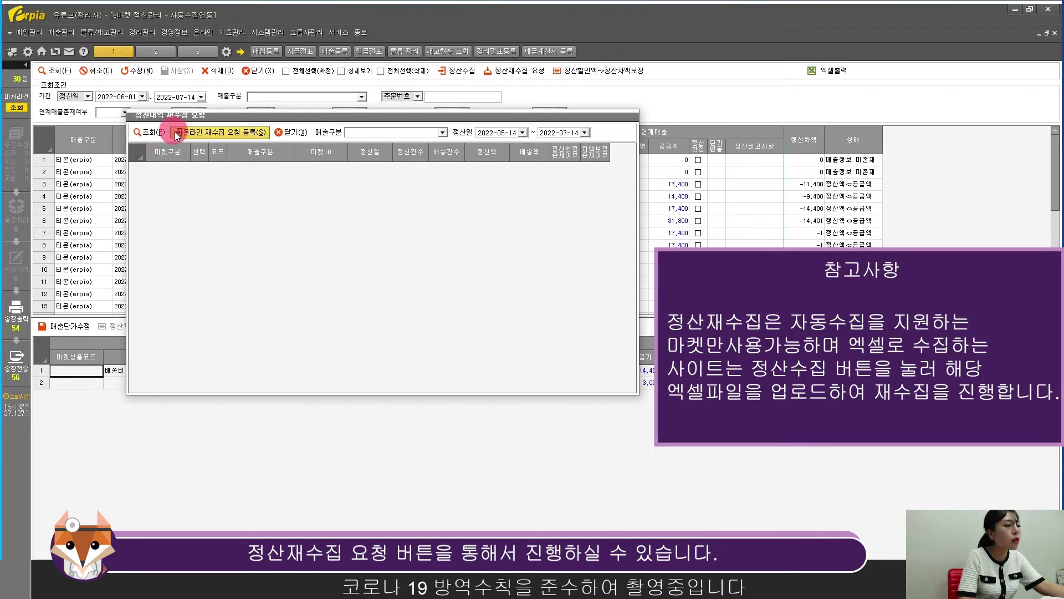
click(148, 132)
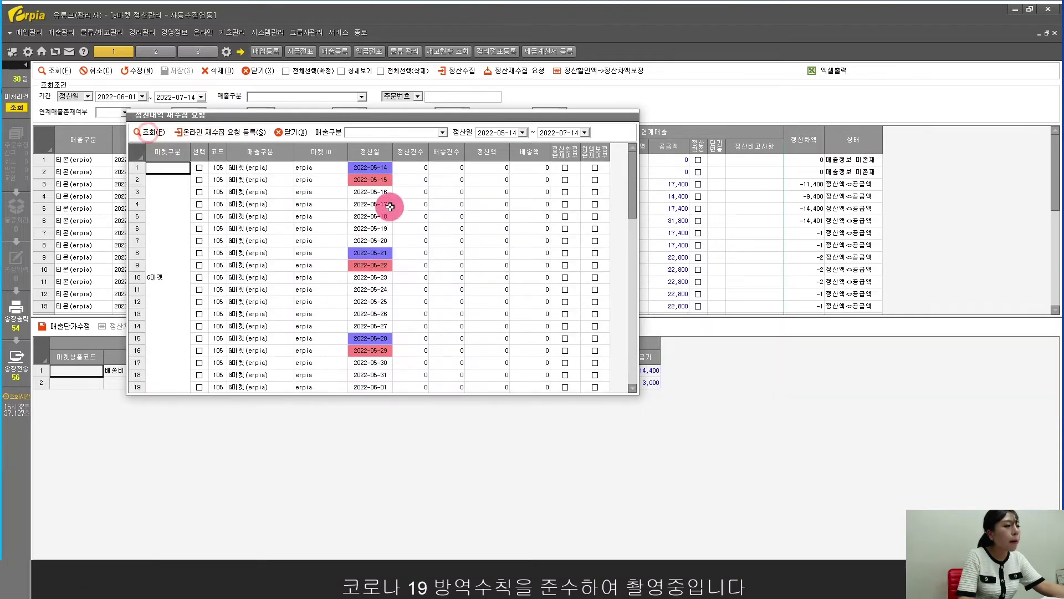
Set the re-collection request's 매출구분 to the 11번가 market and its 정산일 period to 2022-06-01 through 2022-06-30
click(389, 133)
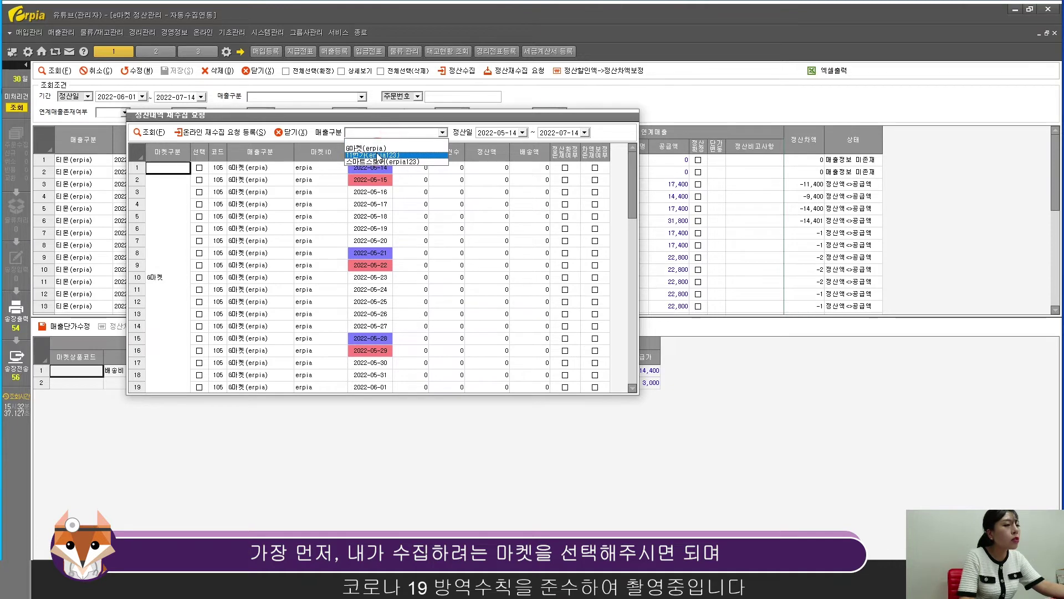
click(379, 156)
click(471, 217)
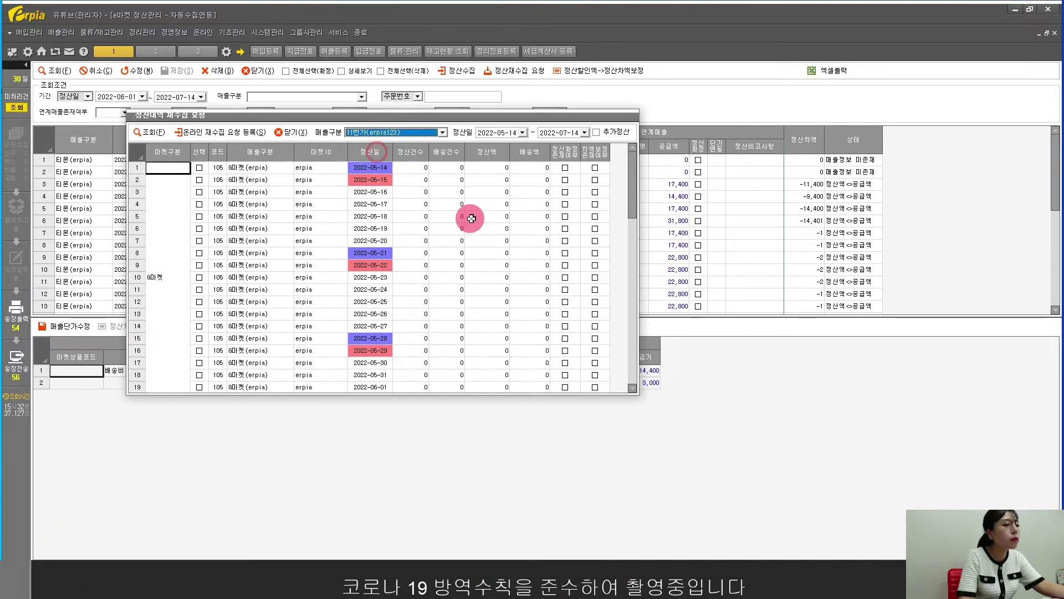
click(504, 132)
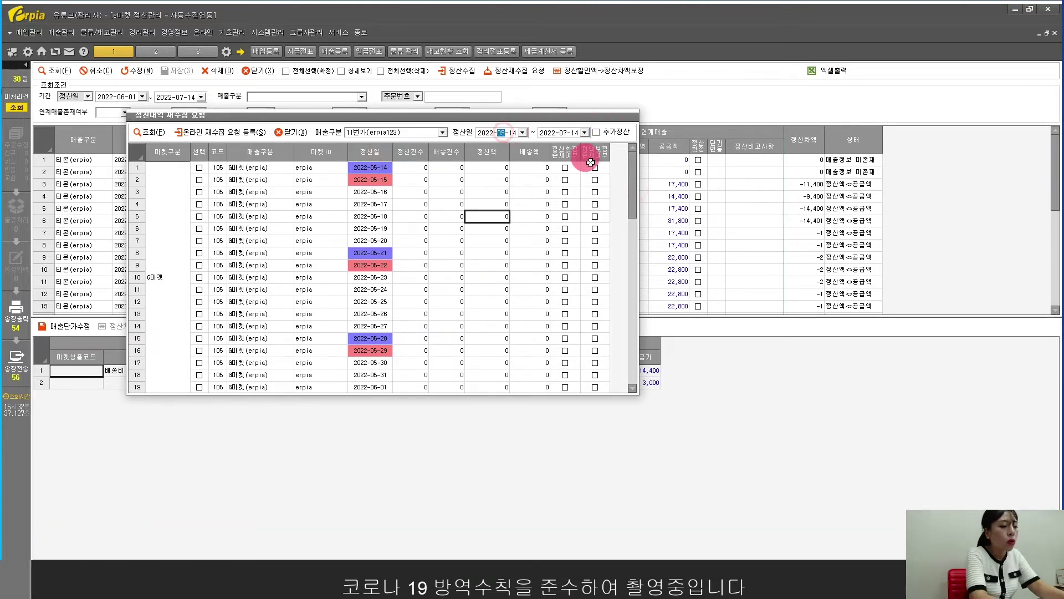
text(06-)
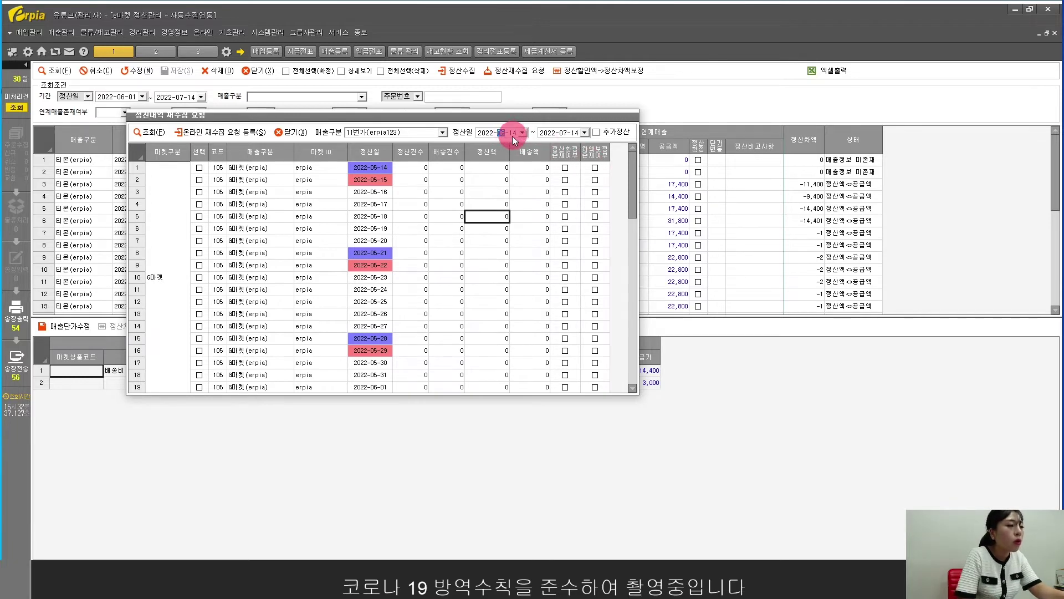
text(01)
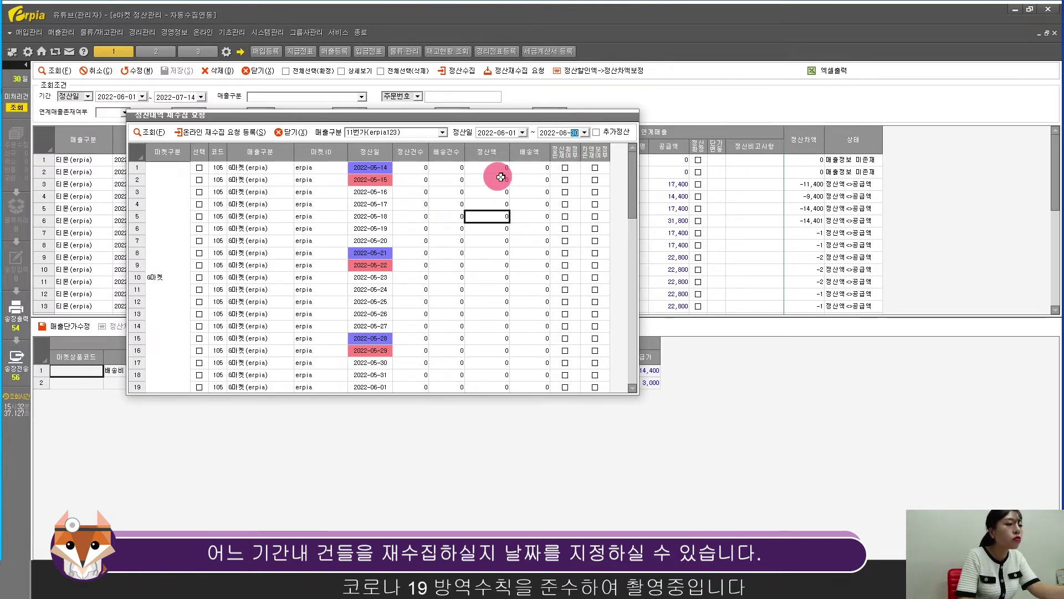
Enable 추가정산 in the widened, repositioned re-collection window and register the online re-collection request
drag(641, 183, 821, 224)
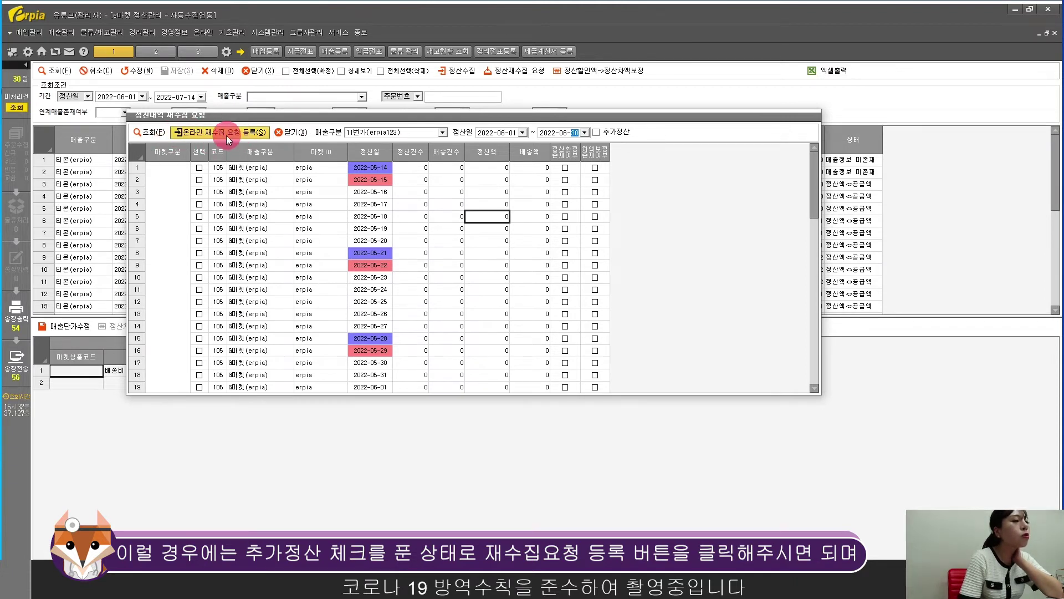
click(735, 163)
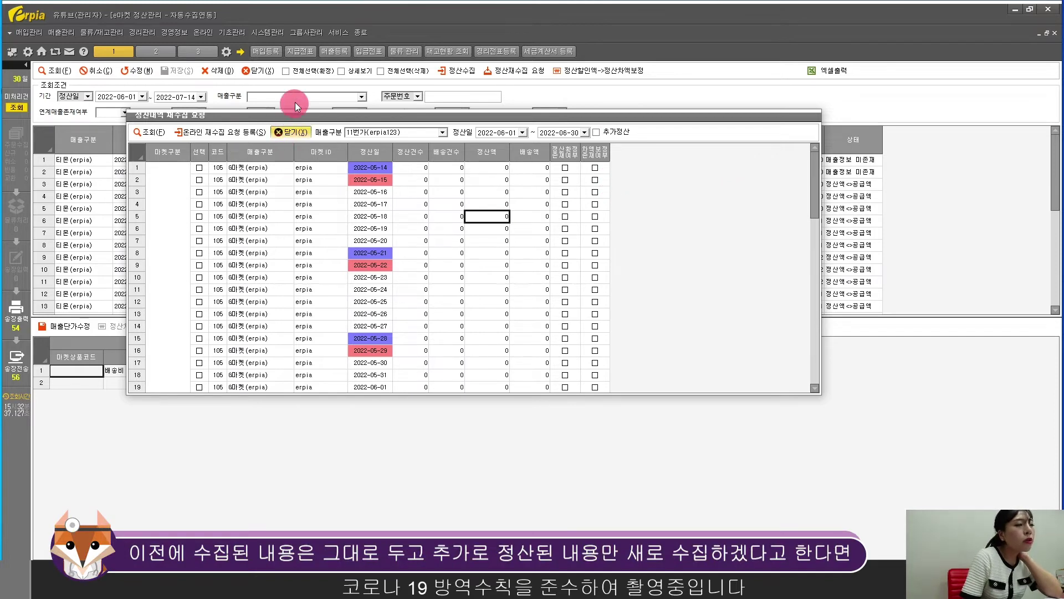
drag(284, 117, 463, 126)
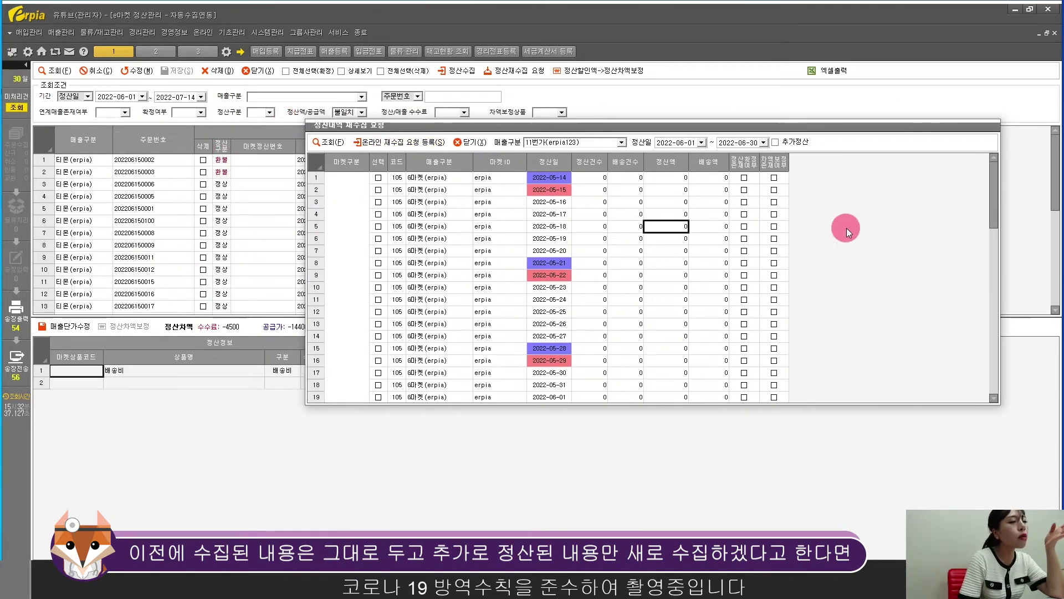
click(786, 142)
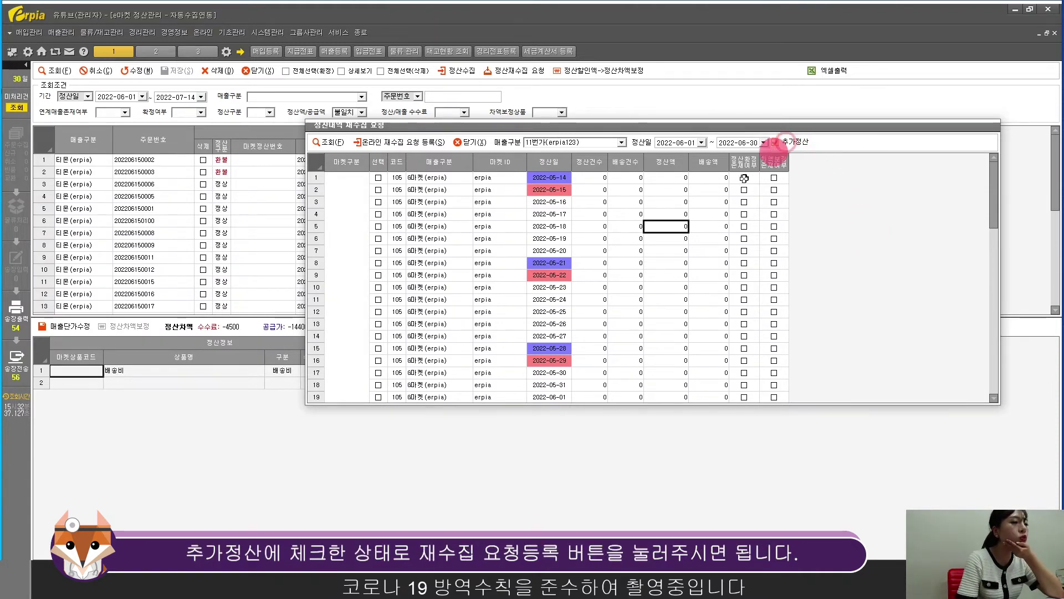
click(404, 145)
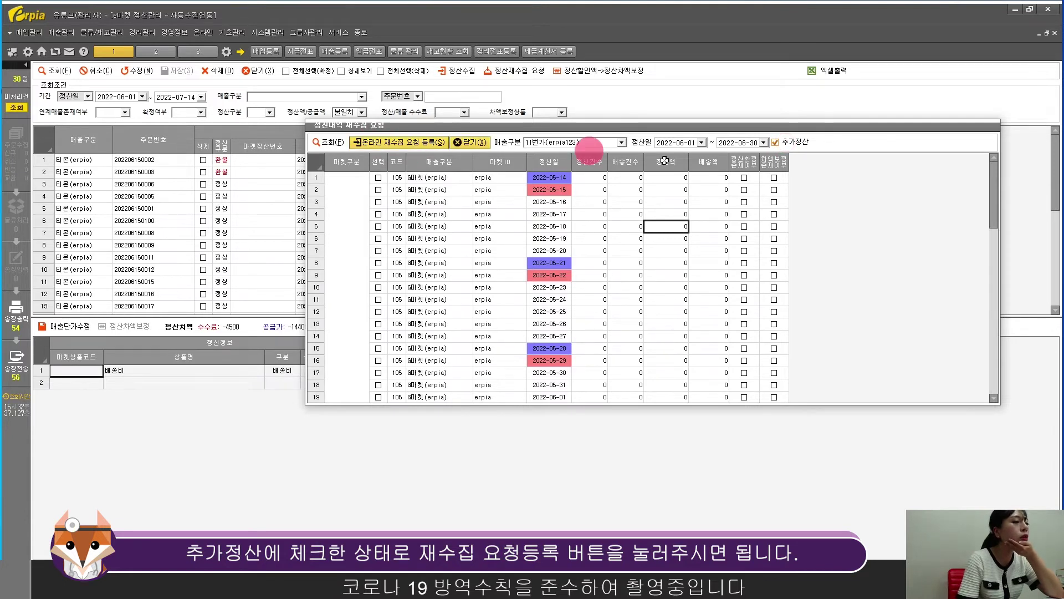
Reveal the hidden 전체선택 option, register the re-collection request for all listed dates, and close the request window
scroll(406, 228, down, 8)
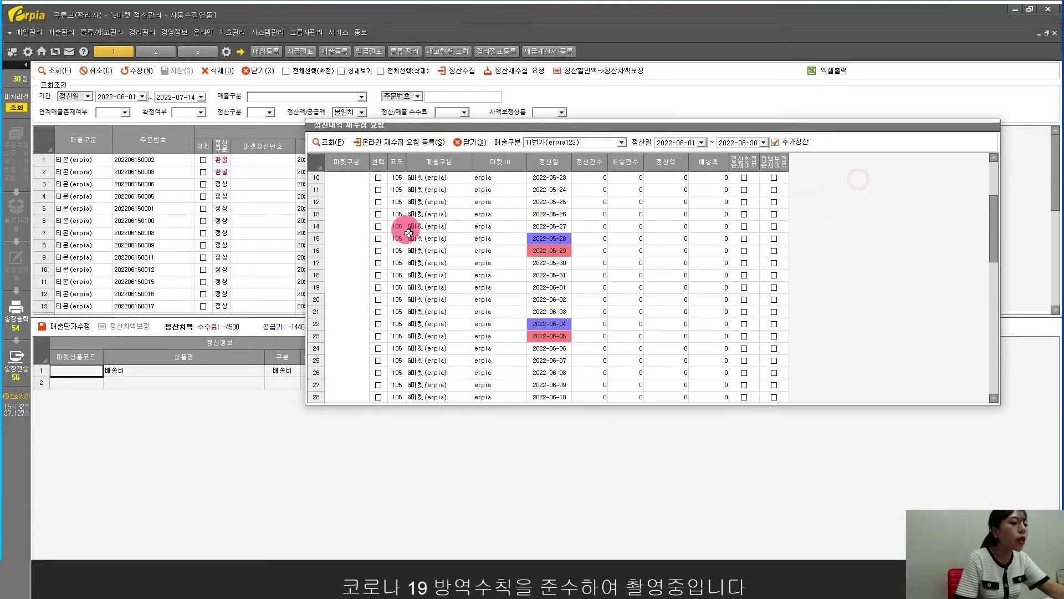
scroll(424, 237, up, 8)
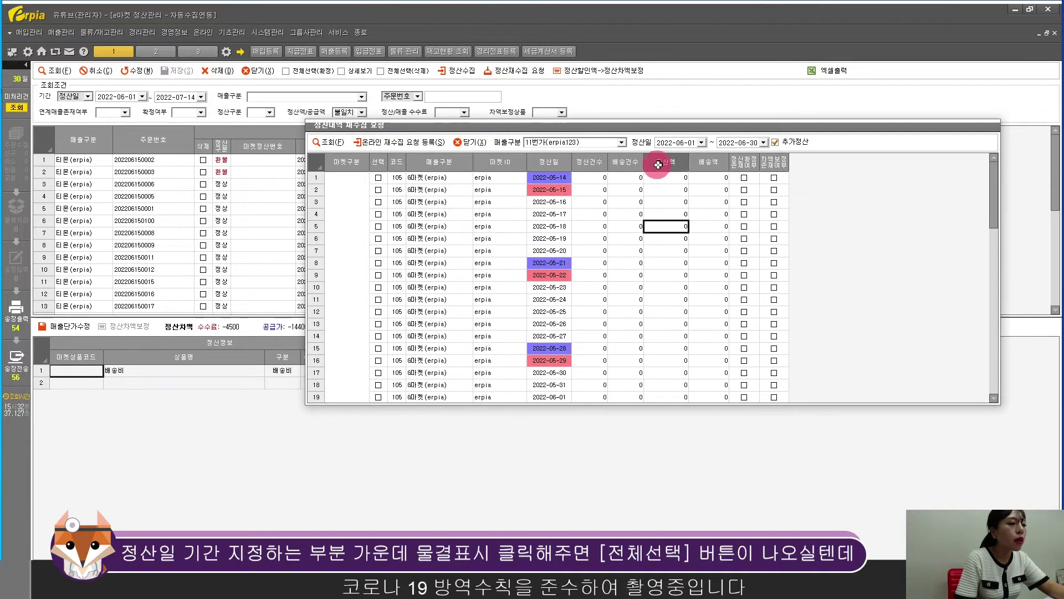
click(712, 143)
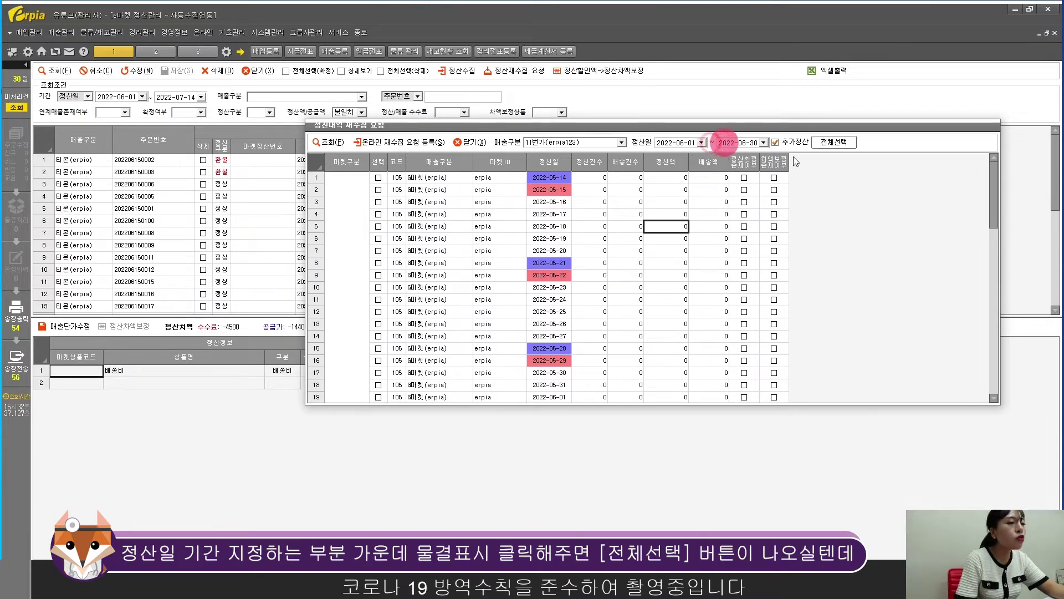
click(837, 141)
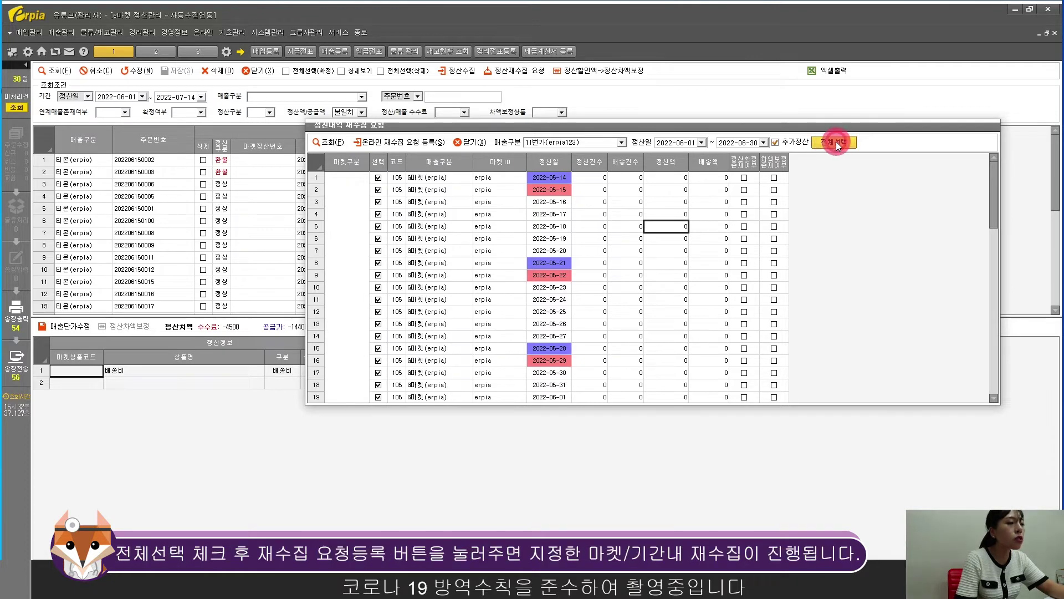
click(402, 143)
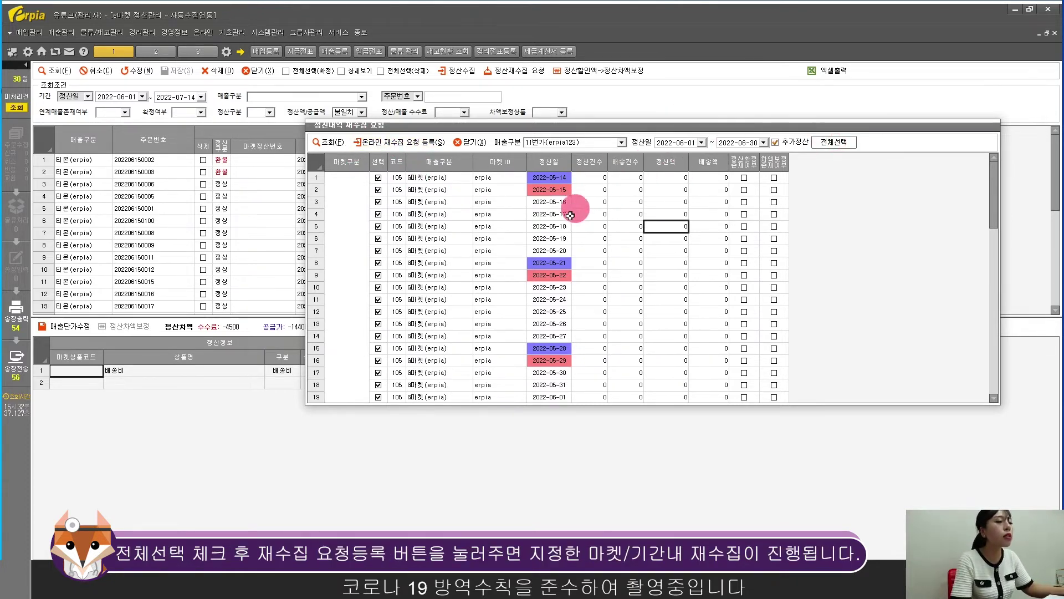
click(472, 140)
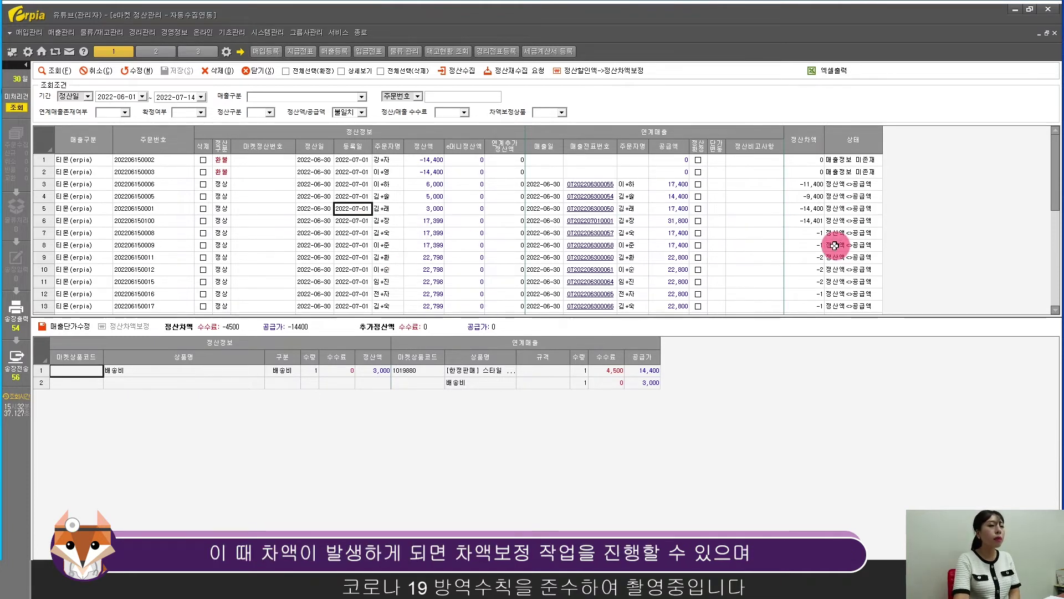
Review the 정산차액 values, view slide 1 of the 온라인 정산 프로세스 presentation in PowerPoint, and return to Erpia
scroll(819, 262, down, 2)
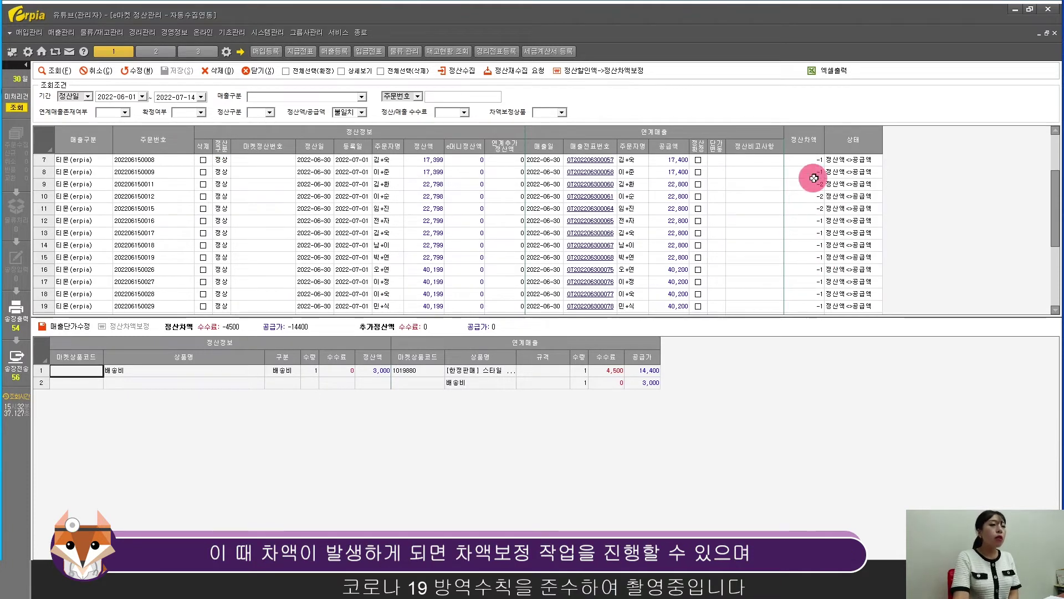
drag(808, 171, 815, 248)
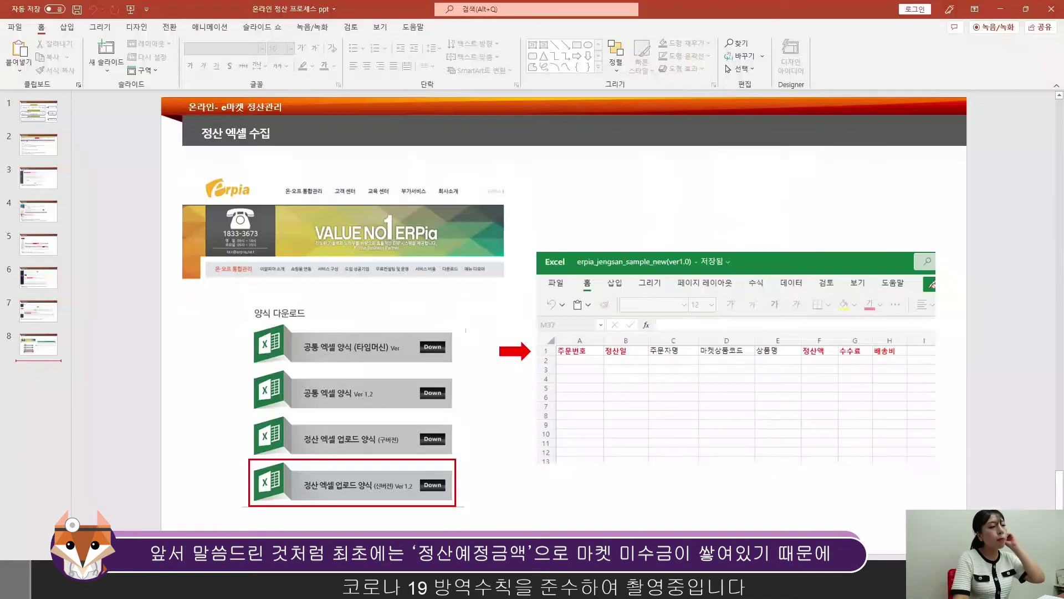
click(38, 113)
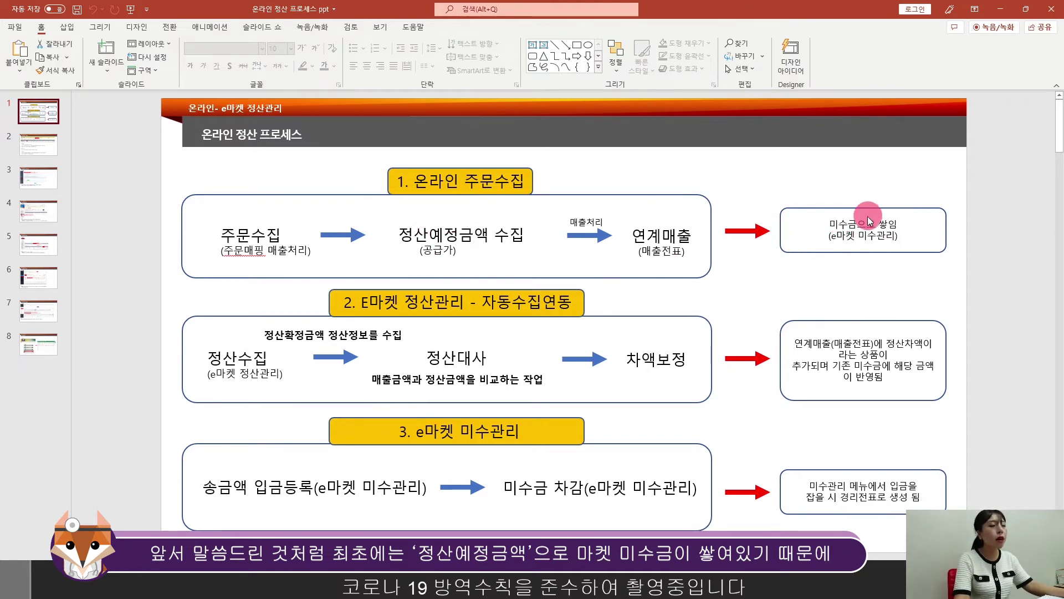
click(1004, 11)
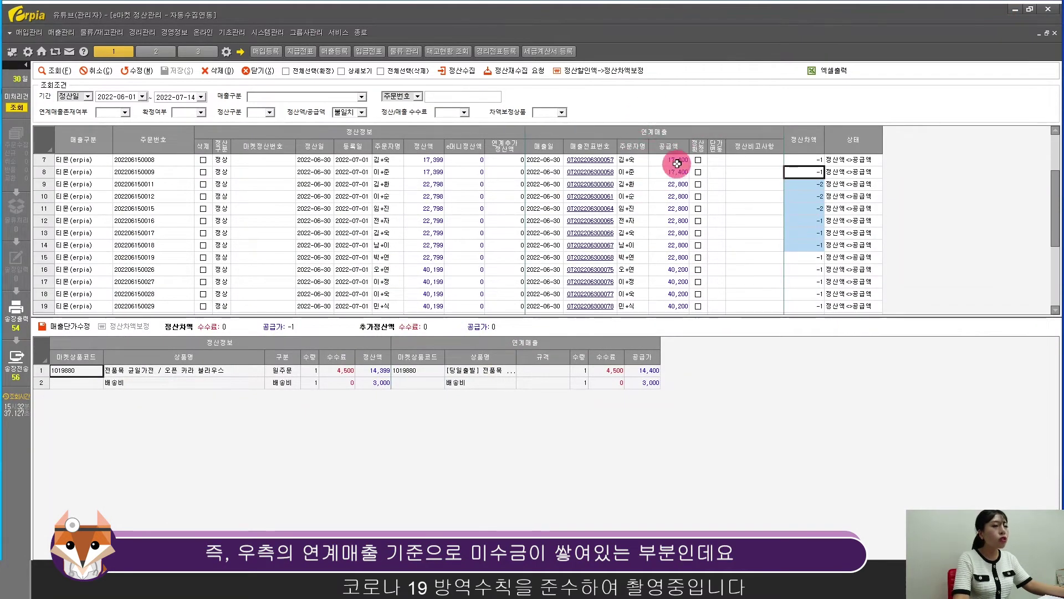
Compare the linked sales' 공급액 with the settlement information and the 정산차액 values across the mismatched rows
drag(675, 160, 676, 251)
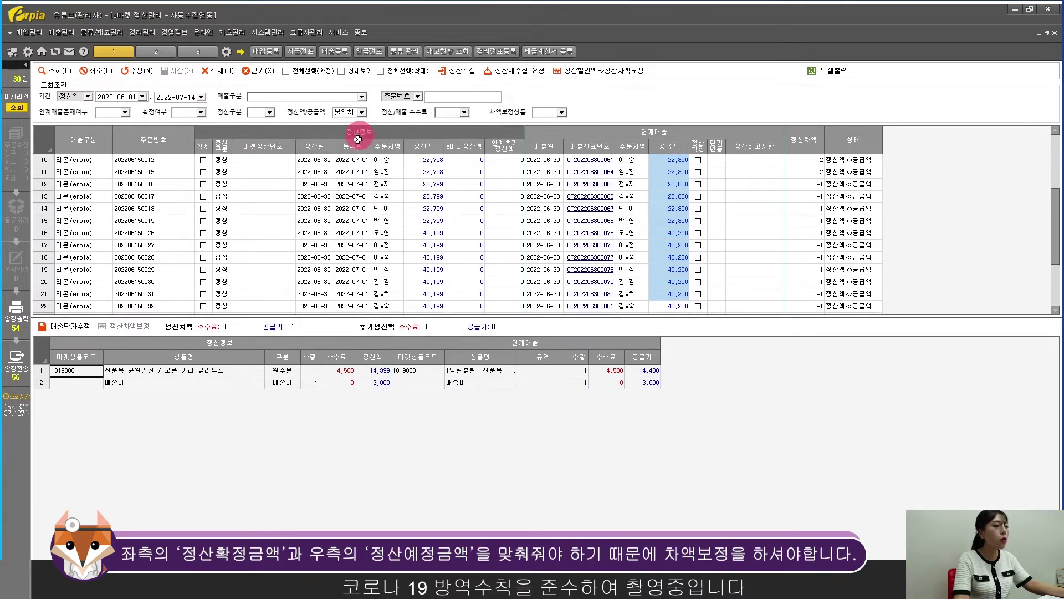
click(338, 196)
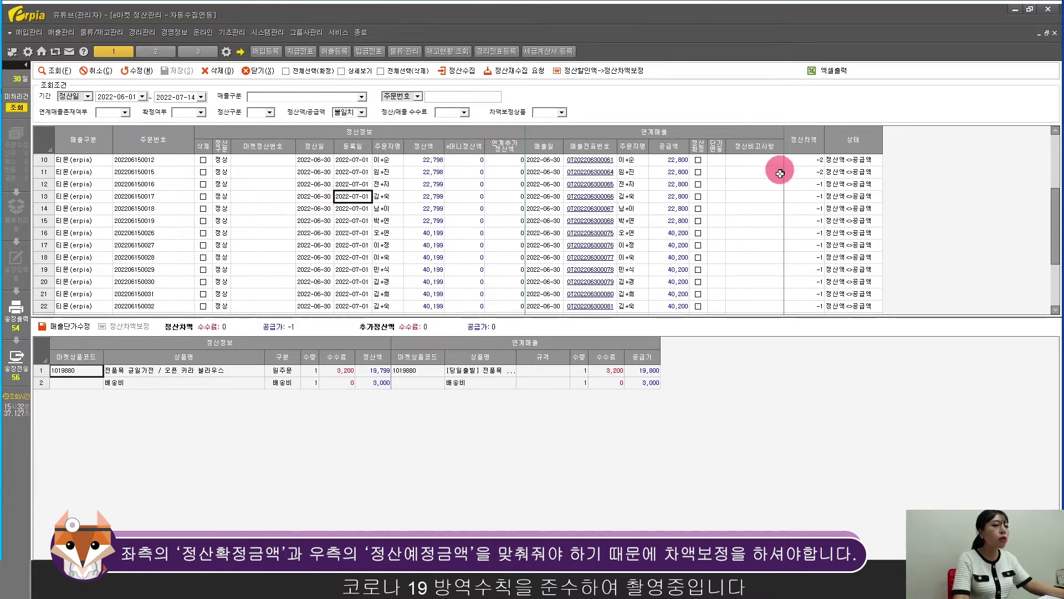
drag(799, 161, 804, 249)
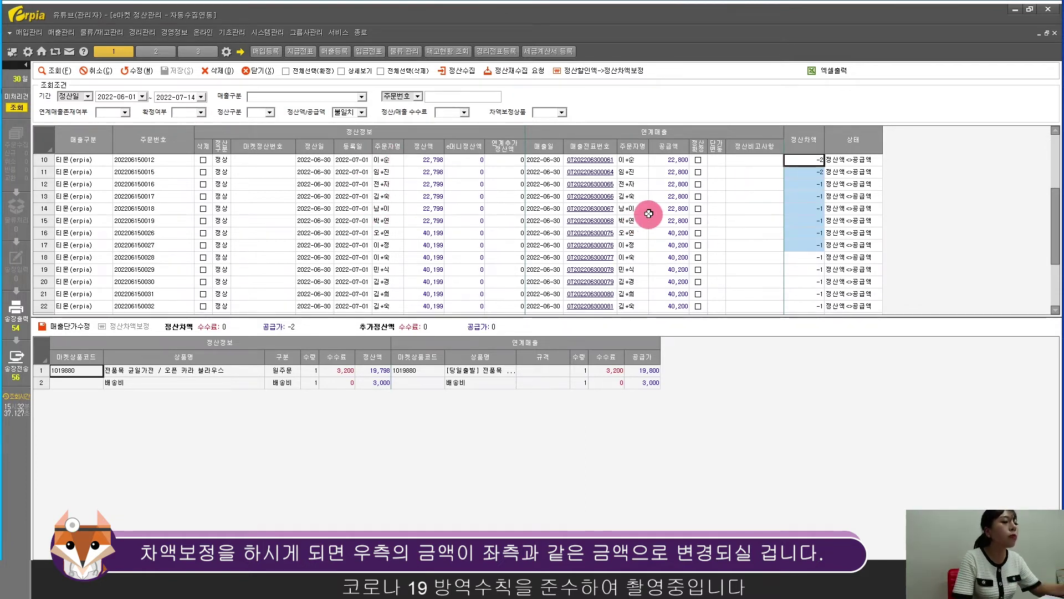
click(764, 171)
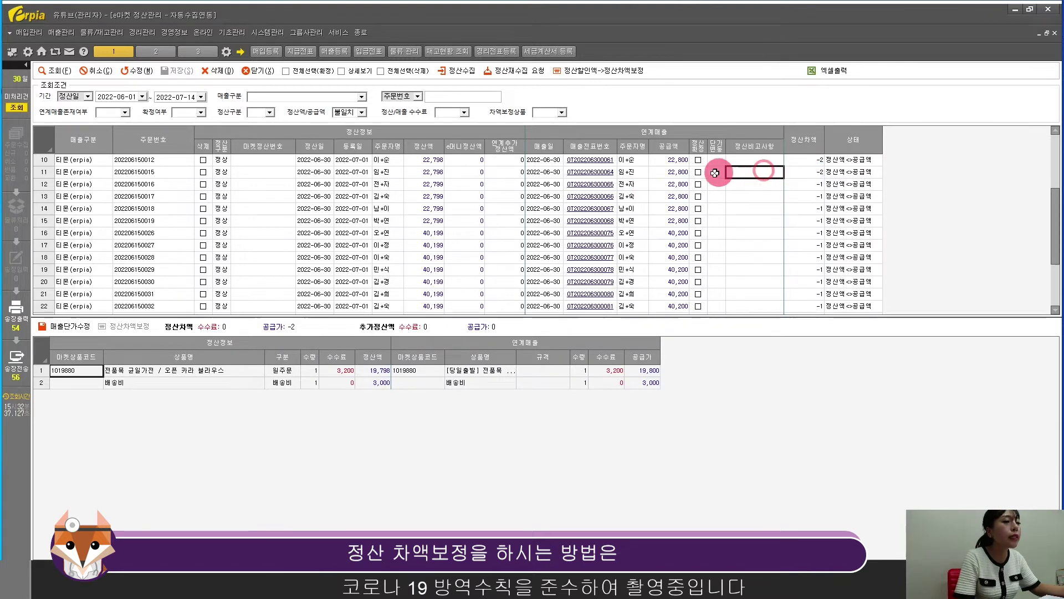
Edit the linked sales price of the row 11 settlement, apply 정산차액보정 to it, and save the price
click(325, 174)
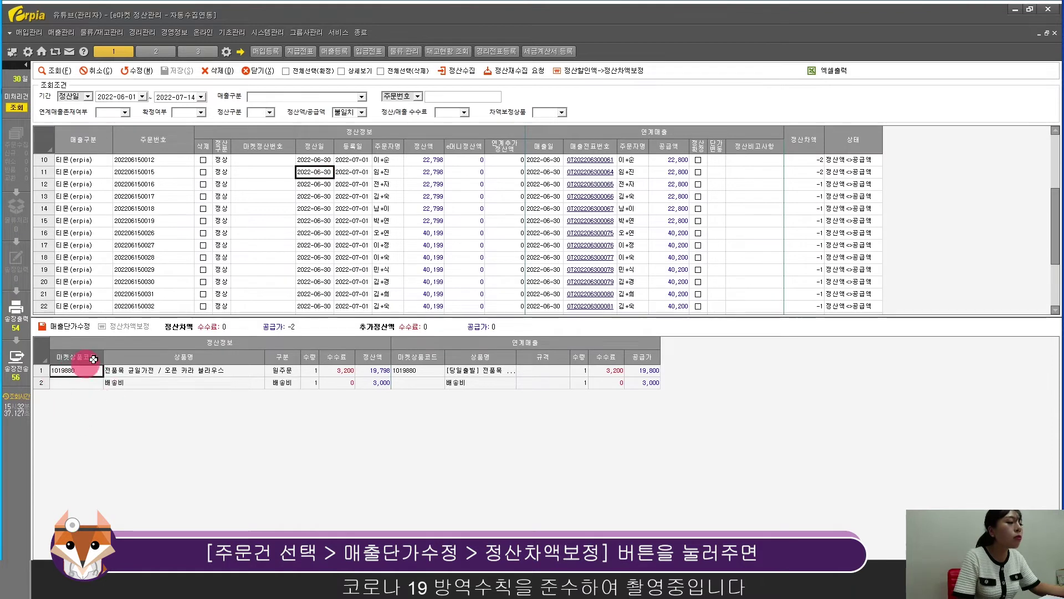
click(69, 325)
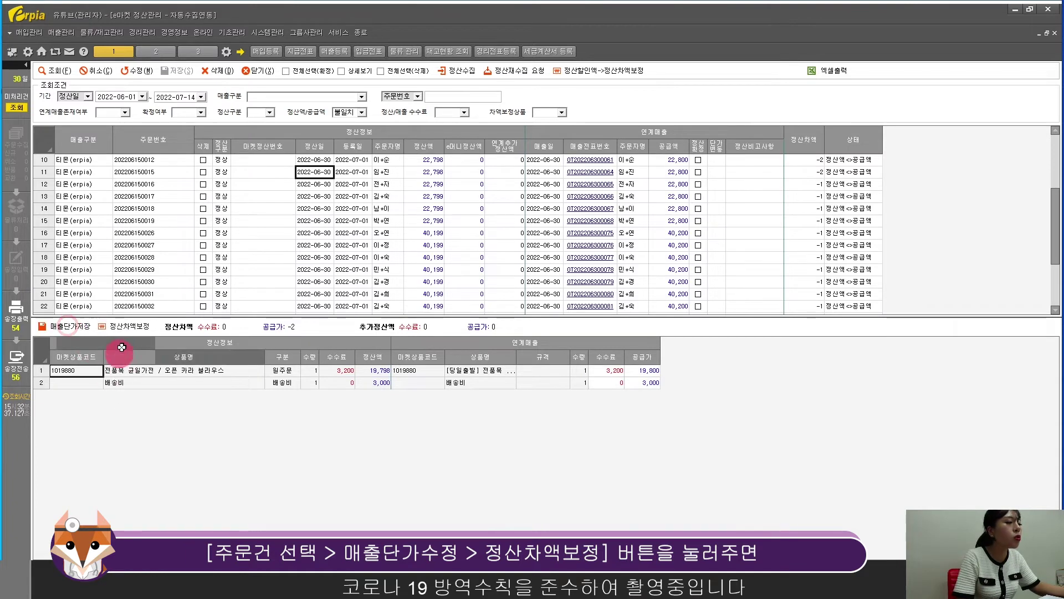
click(137, 327)
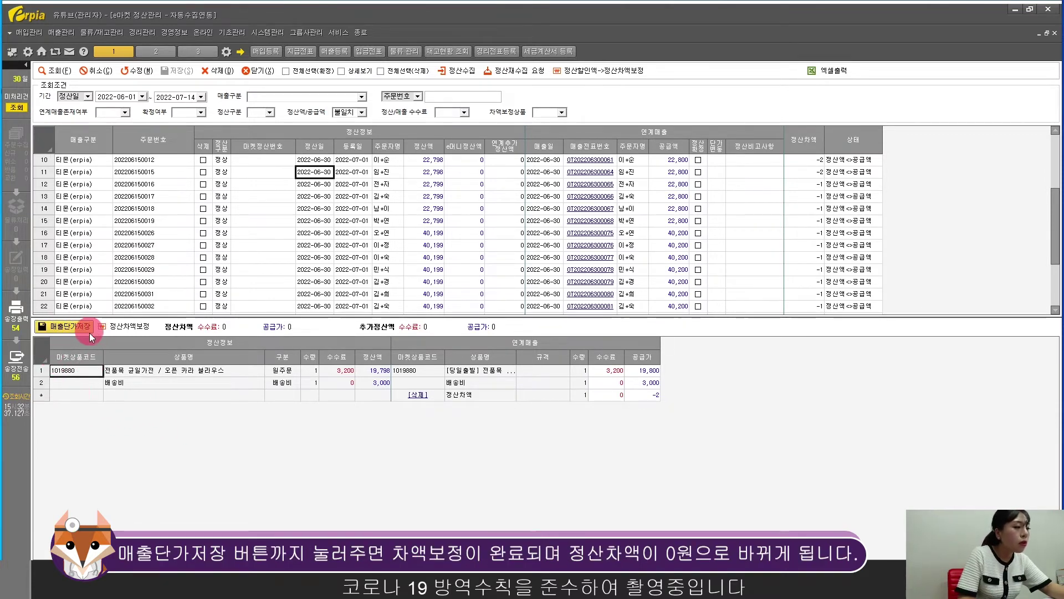
click(71, 331)
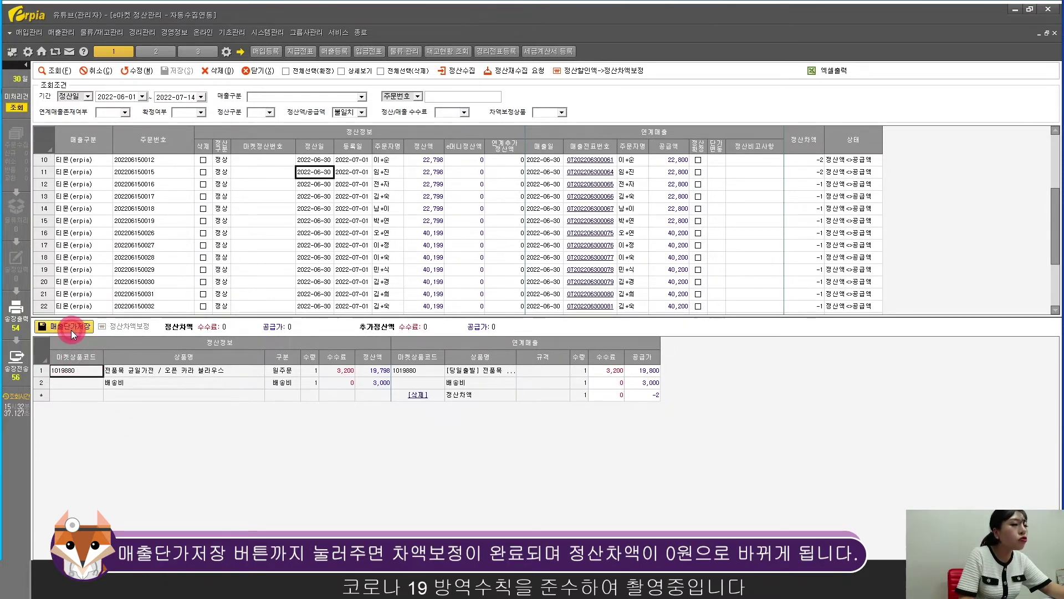
Check the 정산차액 line in the row 11 linked sales, its 정산차액 value, and the other mismatched settlements
click(477, 391)
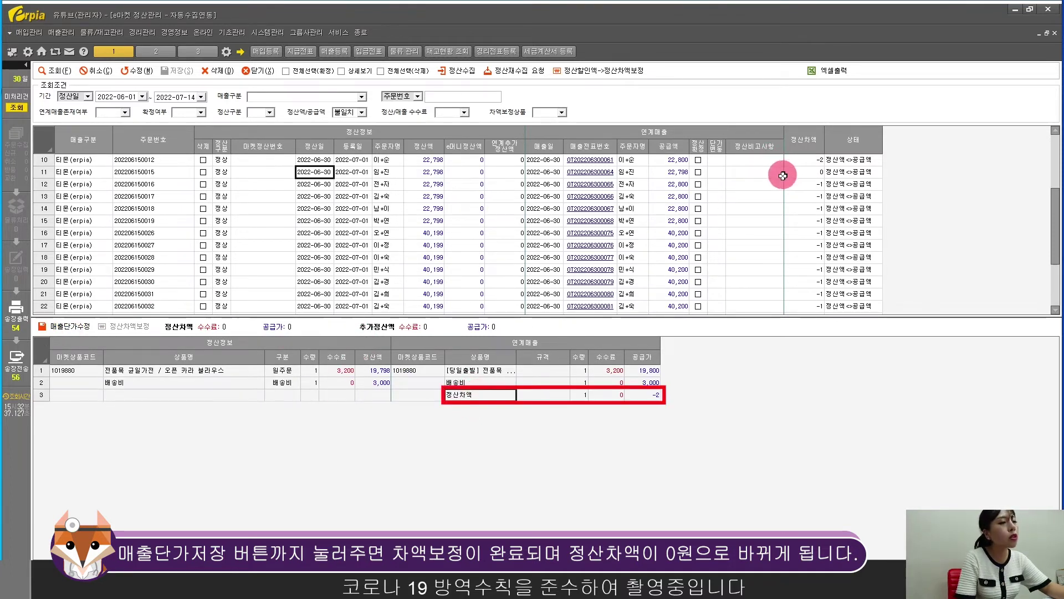
click(805, 173)
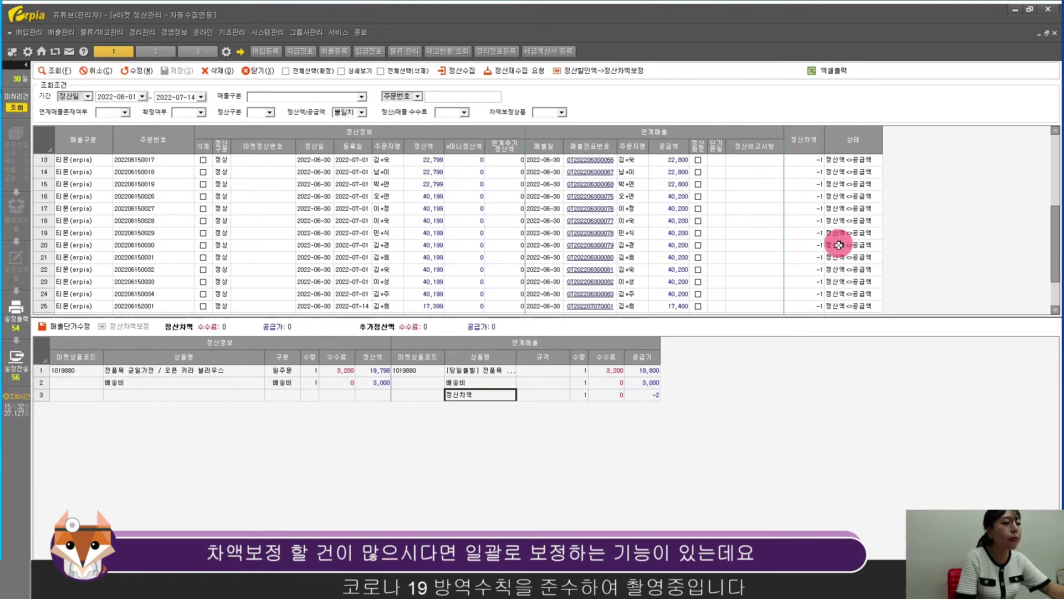
scroll(844, 237, up, 1)
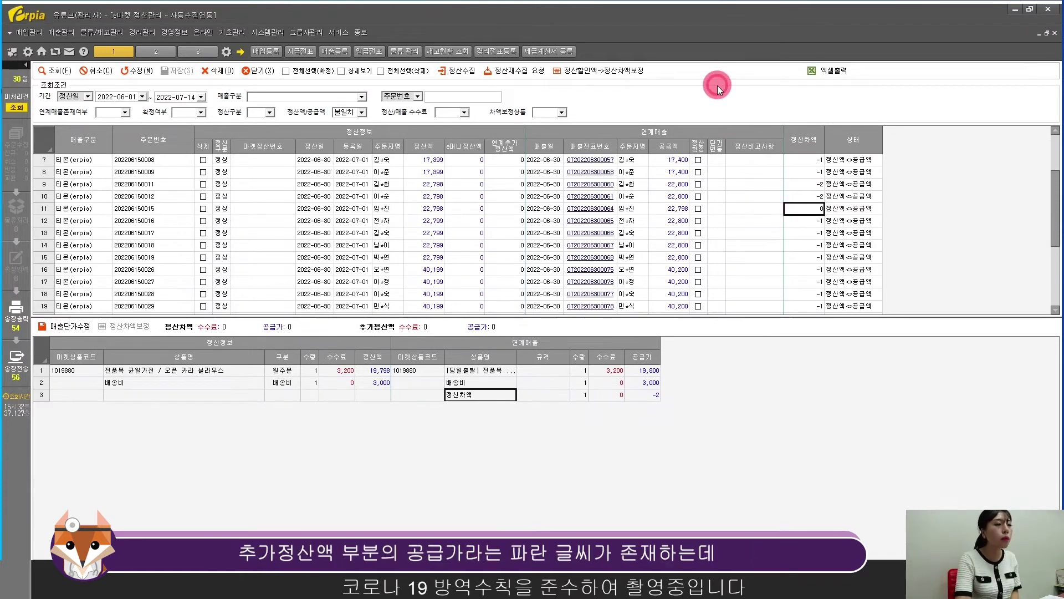
Reveal the hidden 일괄보정 checkboxes and select all listed settlements with 전체선택(일괄)
double_click(478, 329)
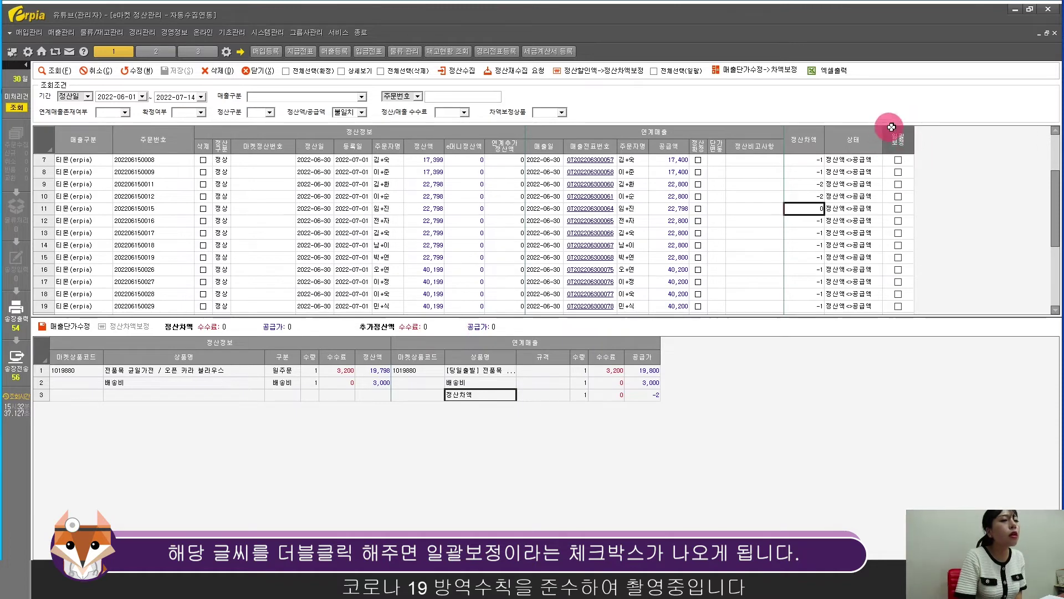
scroll(956, 211, up, 2)
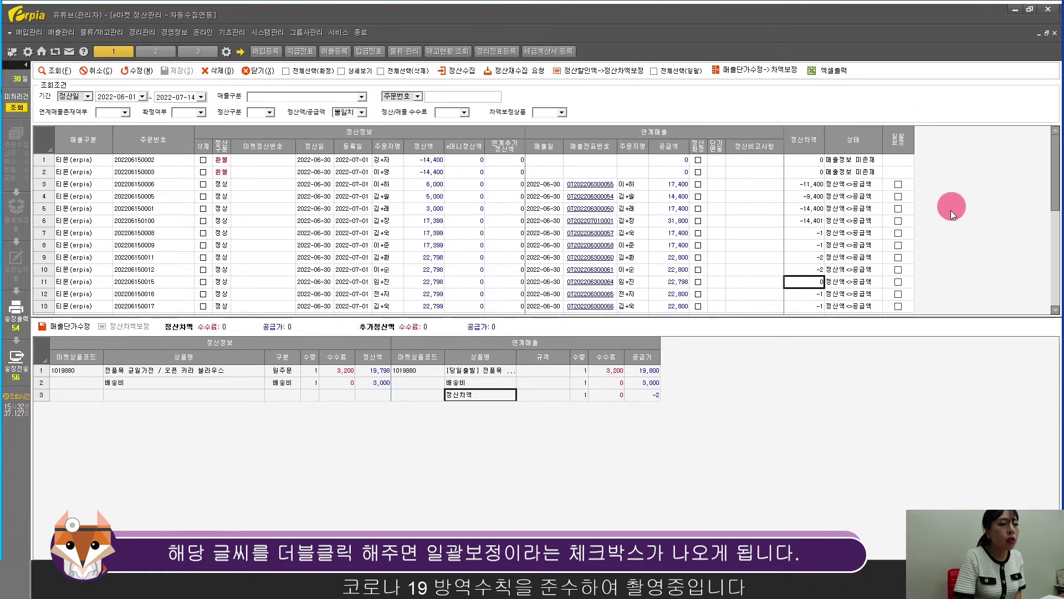
click(660, 71)
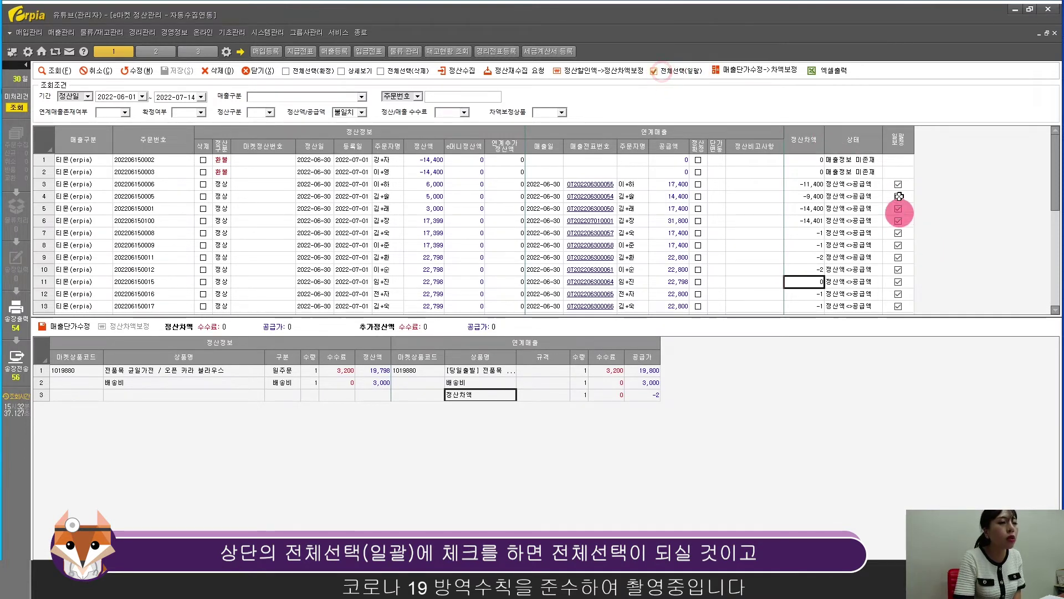
scroll(901, 277, down, 2)
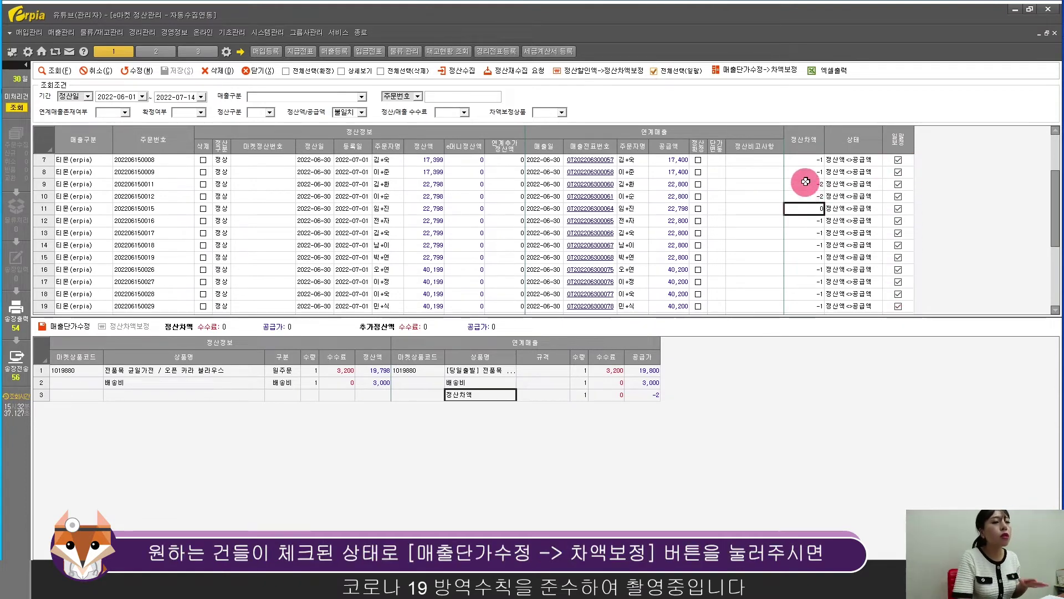
Try the 매출단가수정->차액보정 bulk correction on the checked settlements, and clear the 전체선택(일괄) selection
click(897, 172)
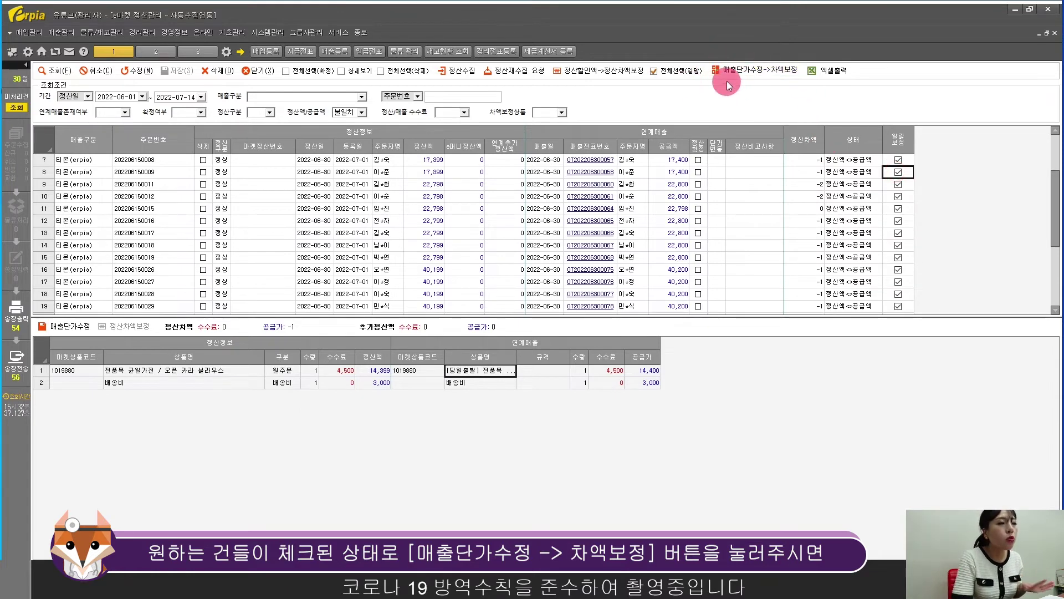
click(746, 71)
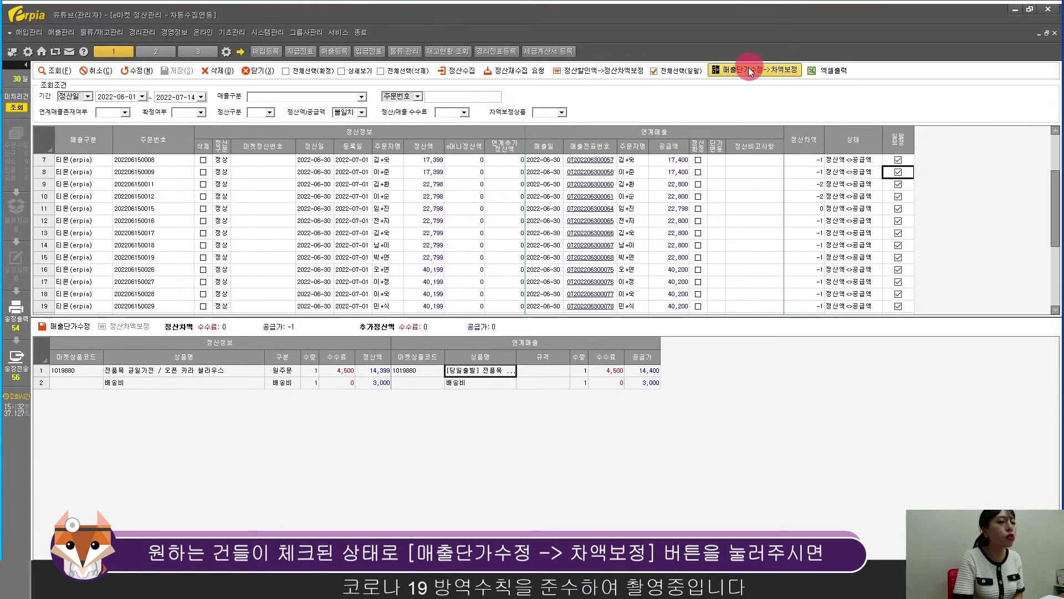
scroll(785, 271, up, 2)
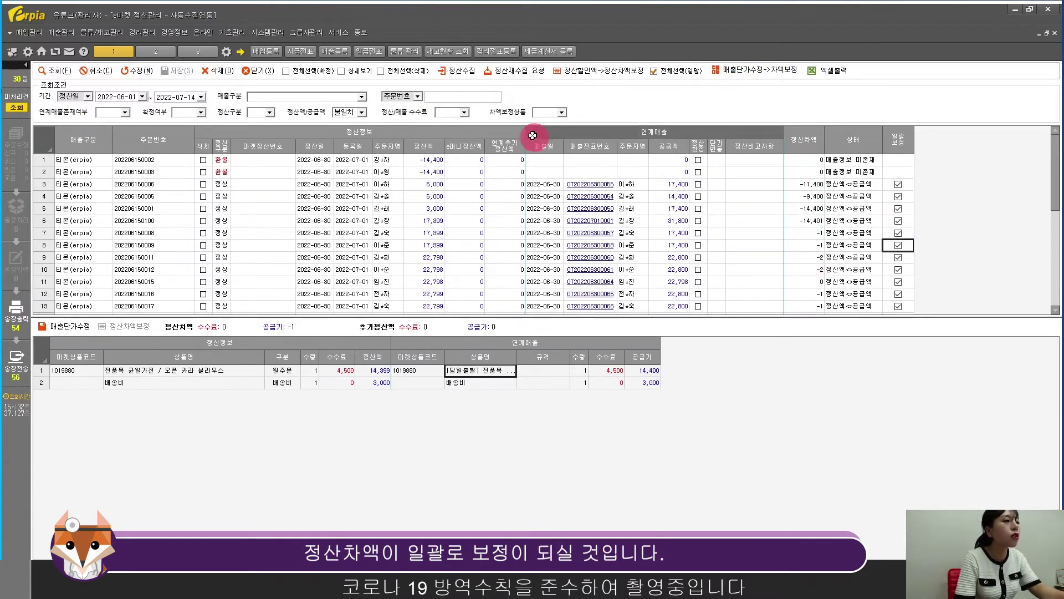
click(664, 71)
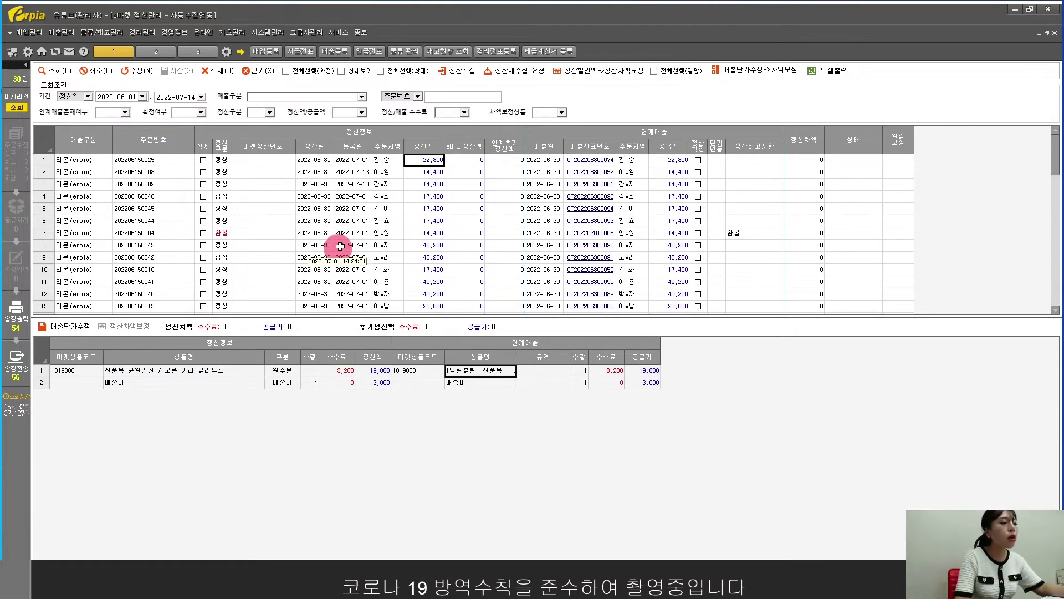
Set the period basis to 매출일 and query the settlement of the partially returned order
click(355, 196)
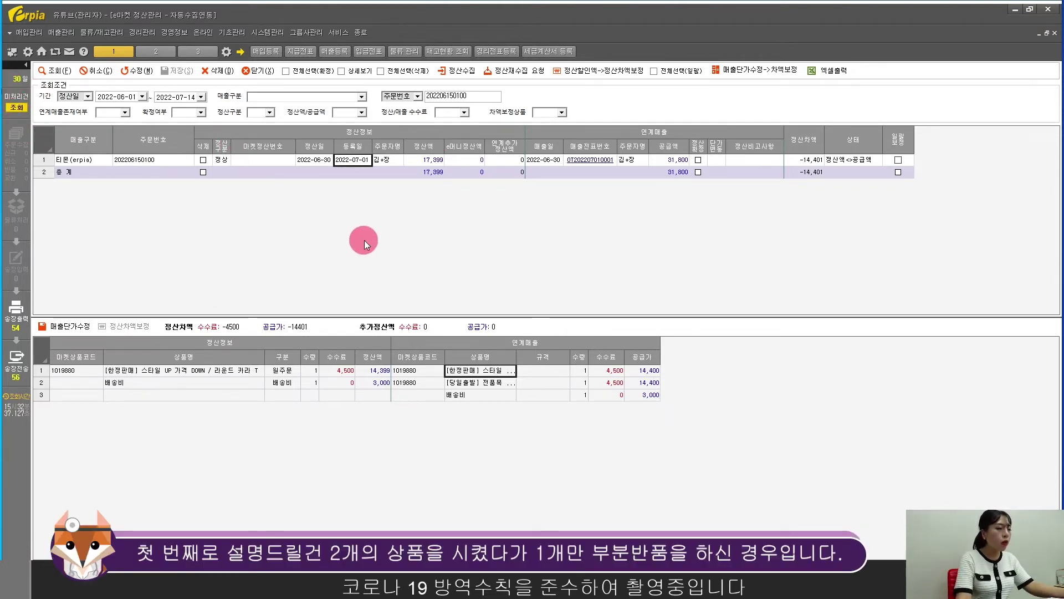
click(78, 98)
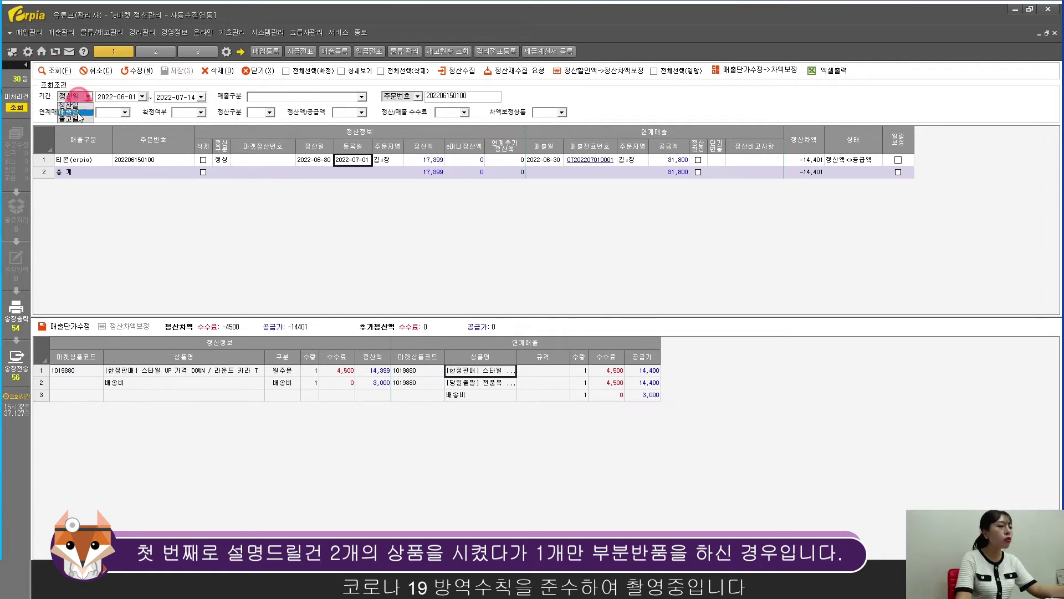
click(55, 68)
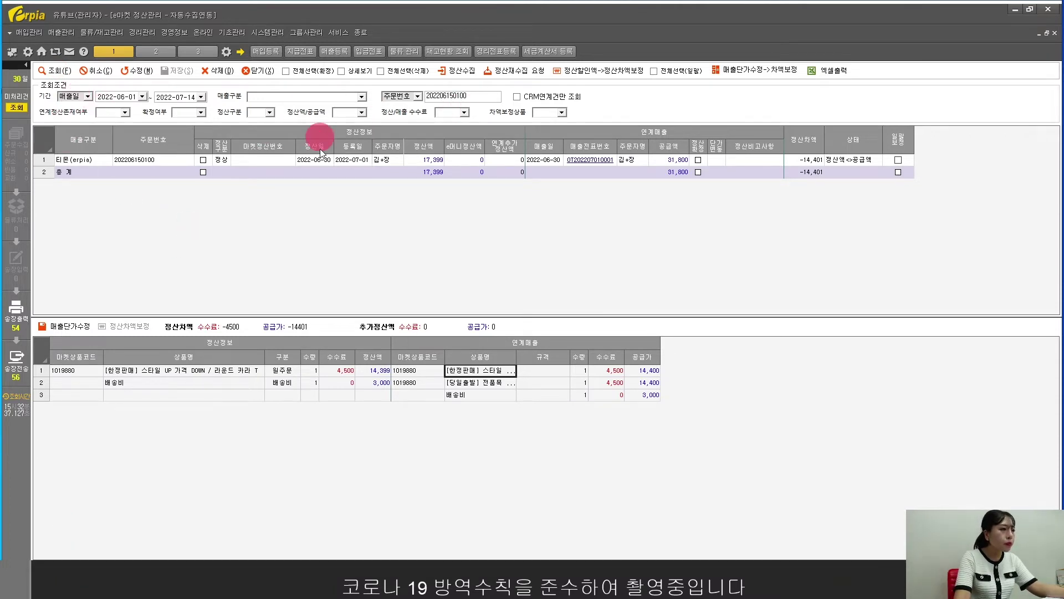
click(324, 222)
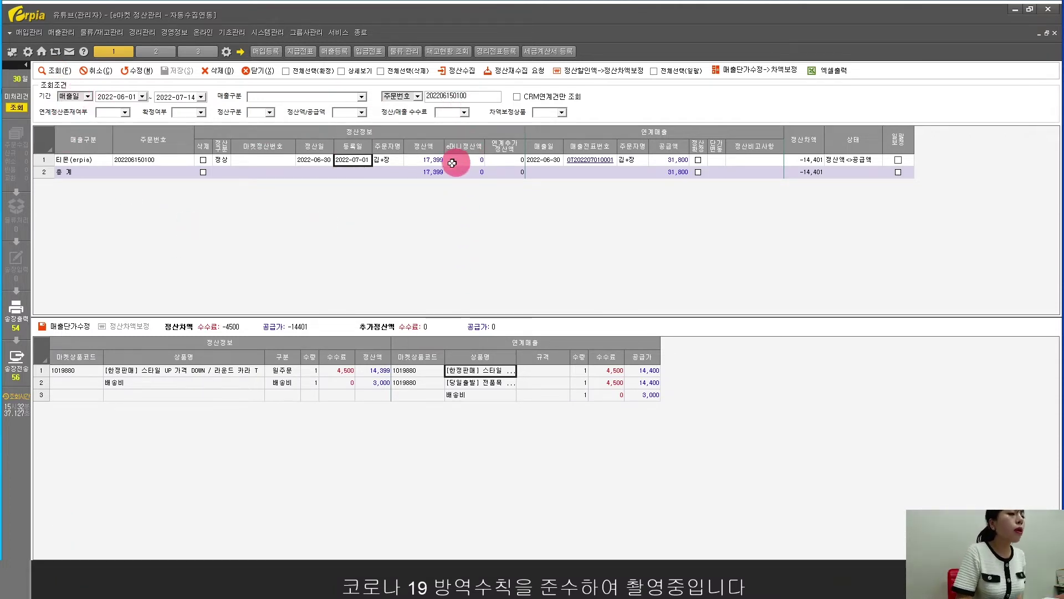
Compare the order's total 공급액 with the 공급가 of its two products and shipping fee, widening the linked 상품명 column
click(672, 160)
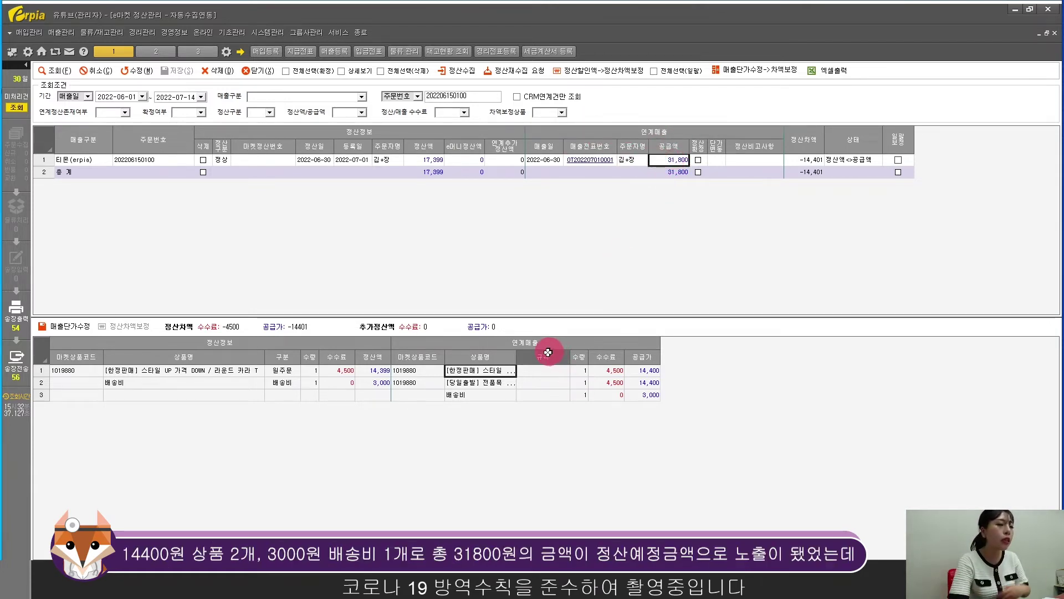
drag(570, 357, 582, 361)
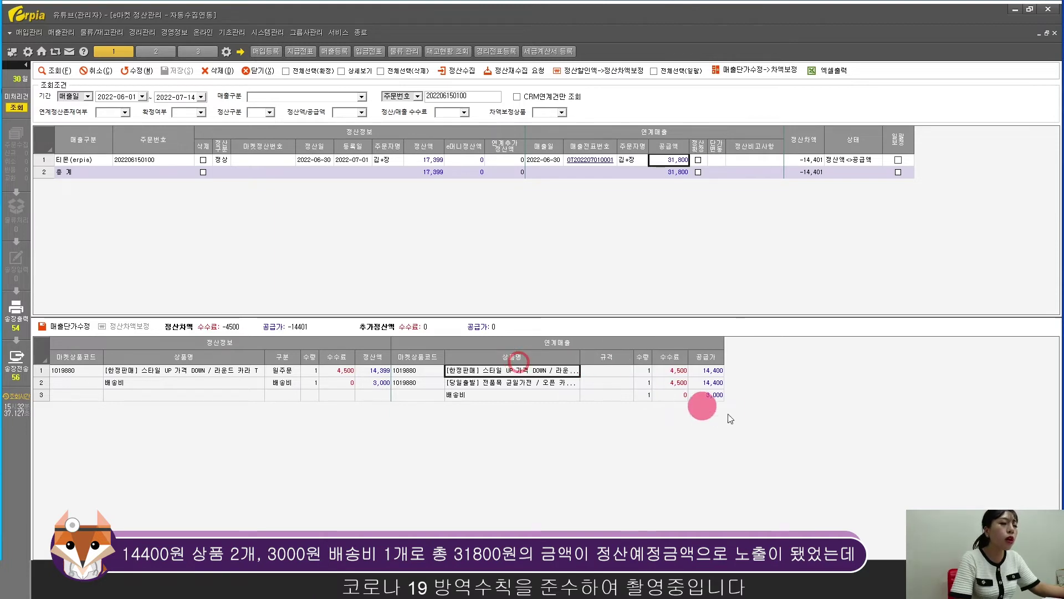
click(719, 371)
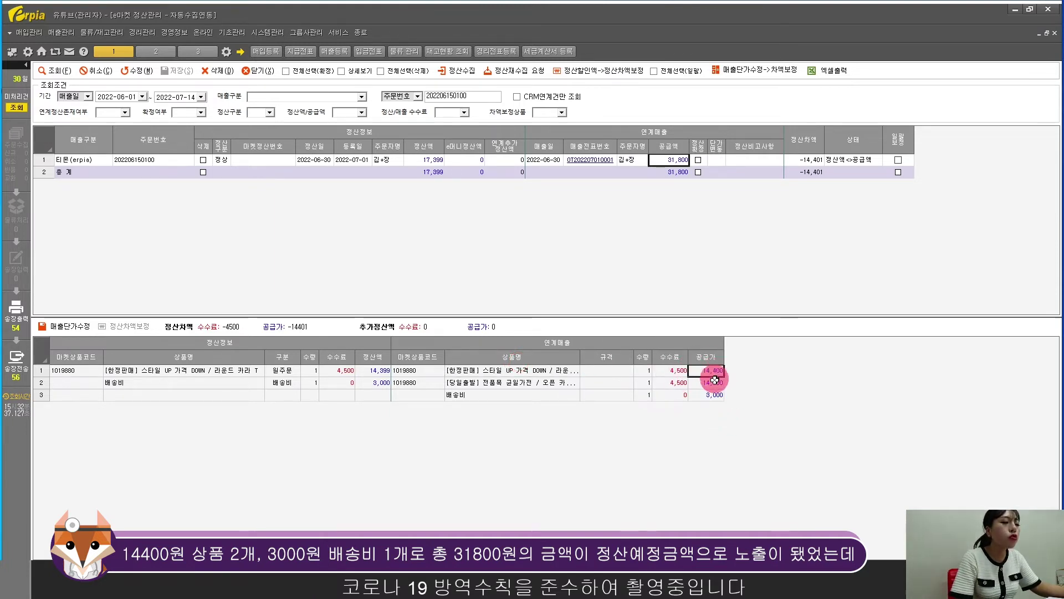
click(711, 383)
click(711, 395)
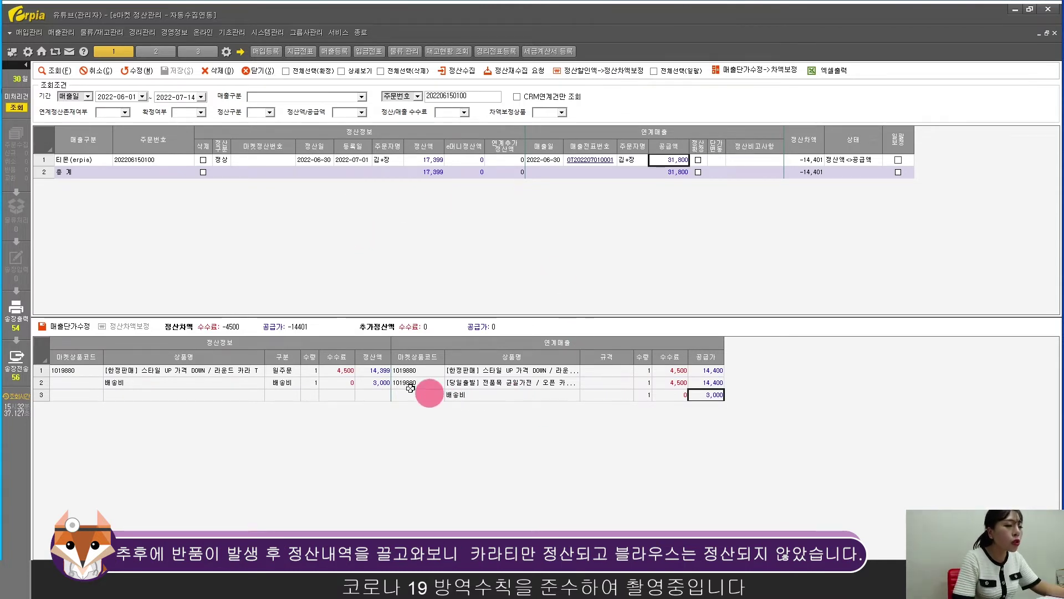
Widen both 상품명 columns and compare the settled 카라 T with the 블라우스 listed only under linked sales
drag(266, 357, 297, 357)
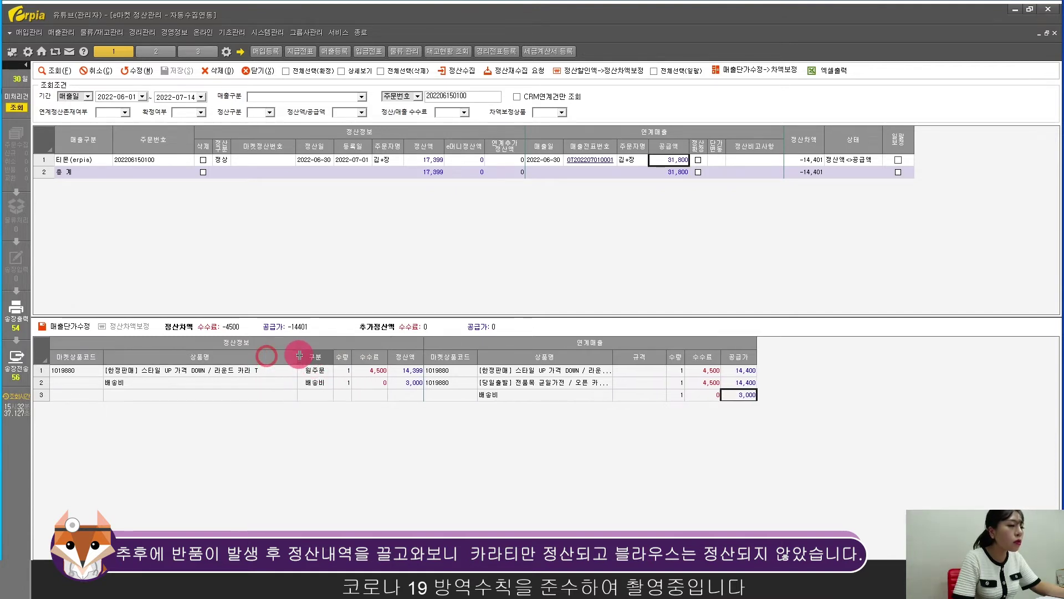
click(232, 372)
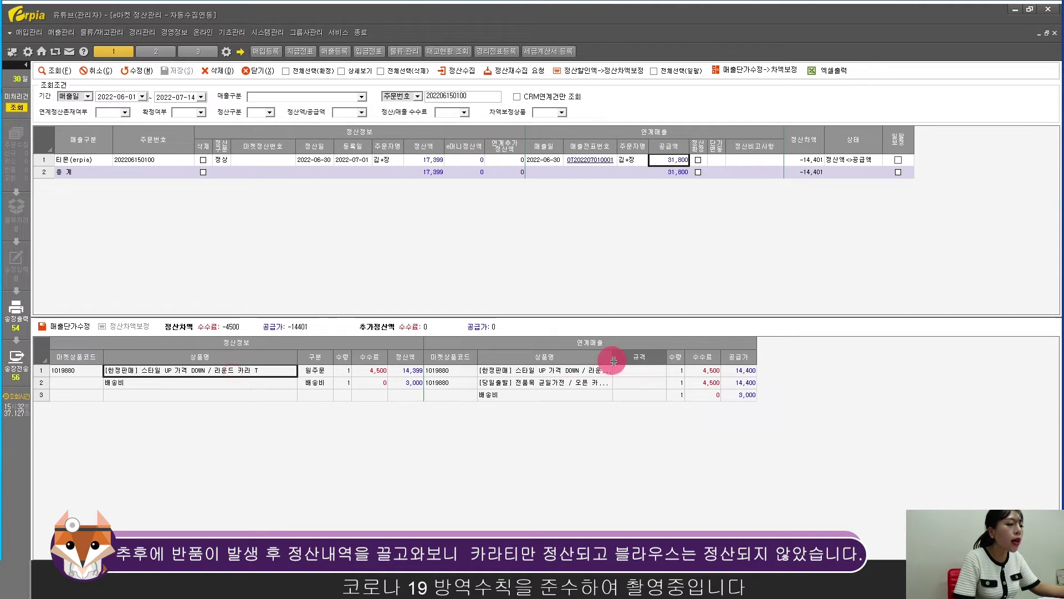
drag(612, 357, 687, 358)
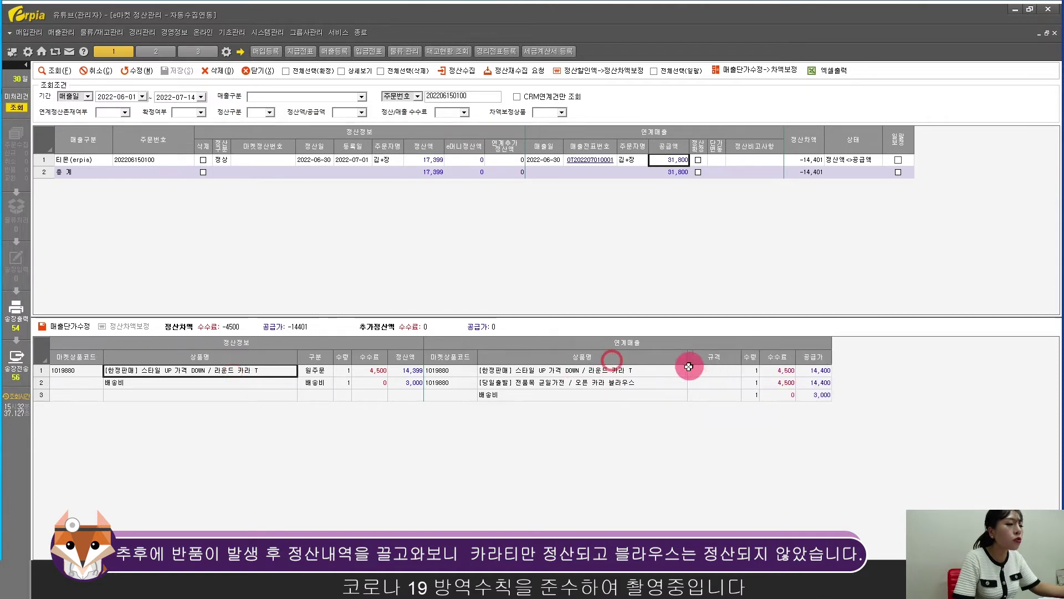
click(588, 383)
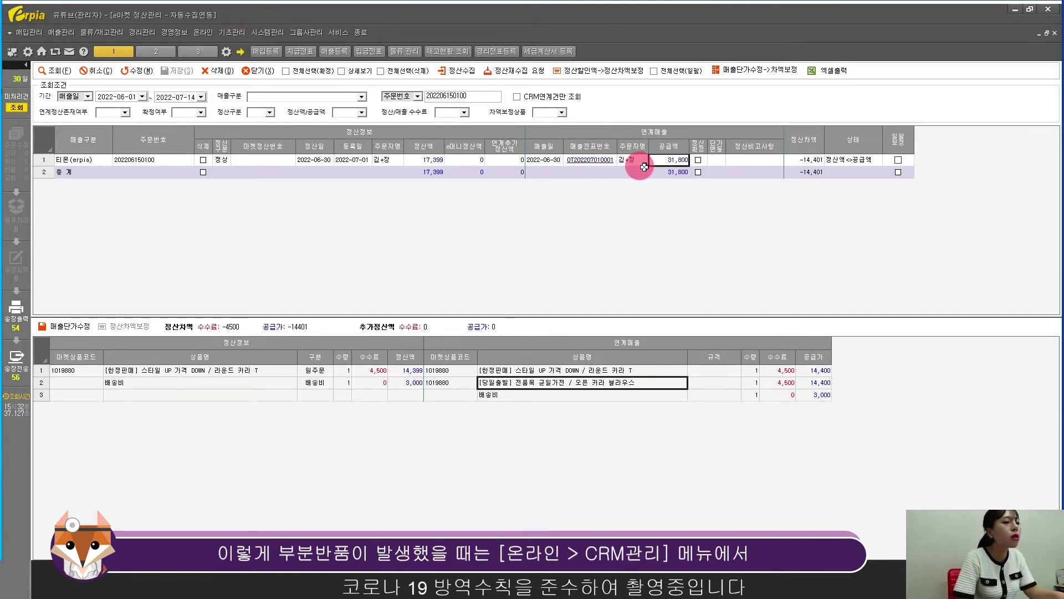
Copy the order number from the settlement row, open CRM 관리 Ver.3, and search for that order
click(145, 159)
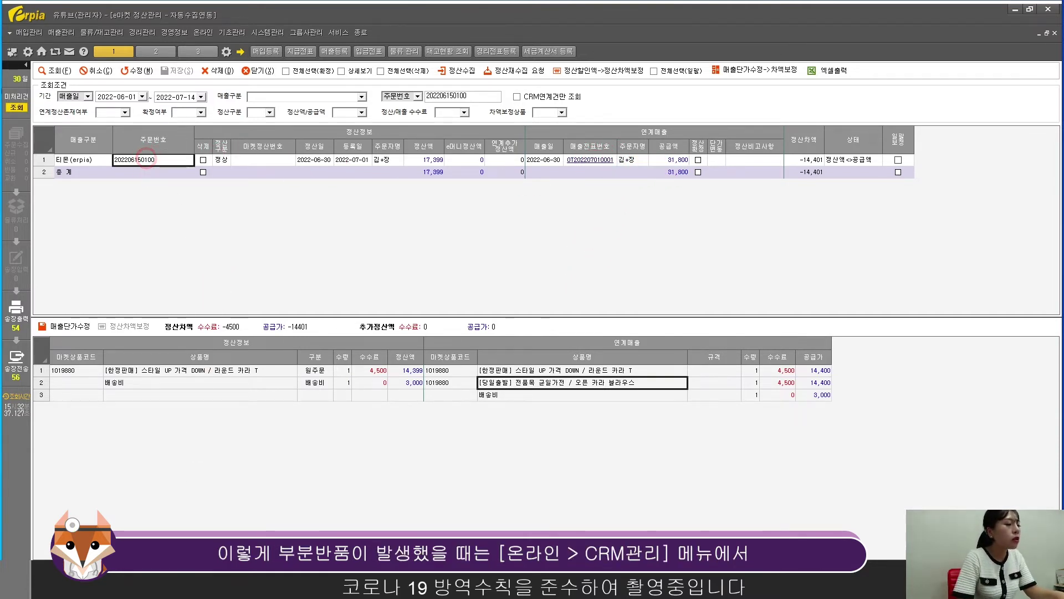
click(203, 33)
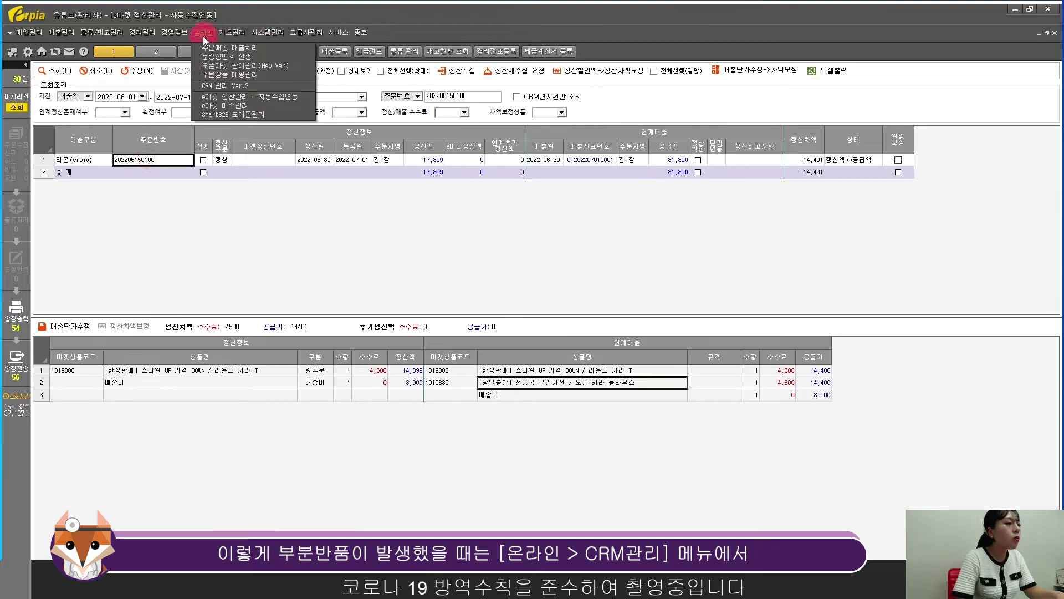
click(227, 85)
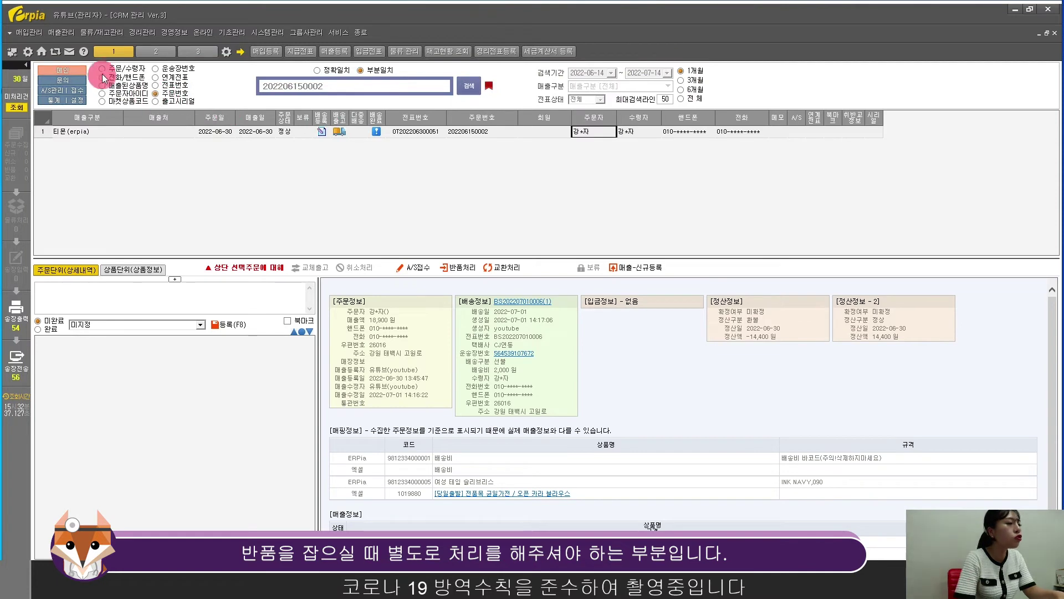
drag(347, 86, 185, 70)
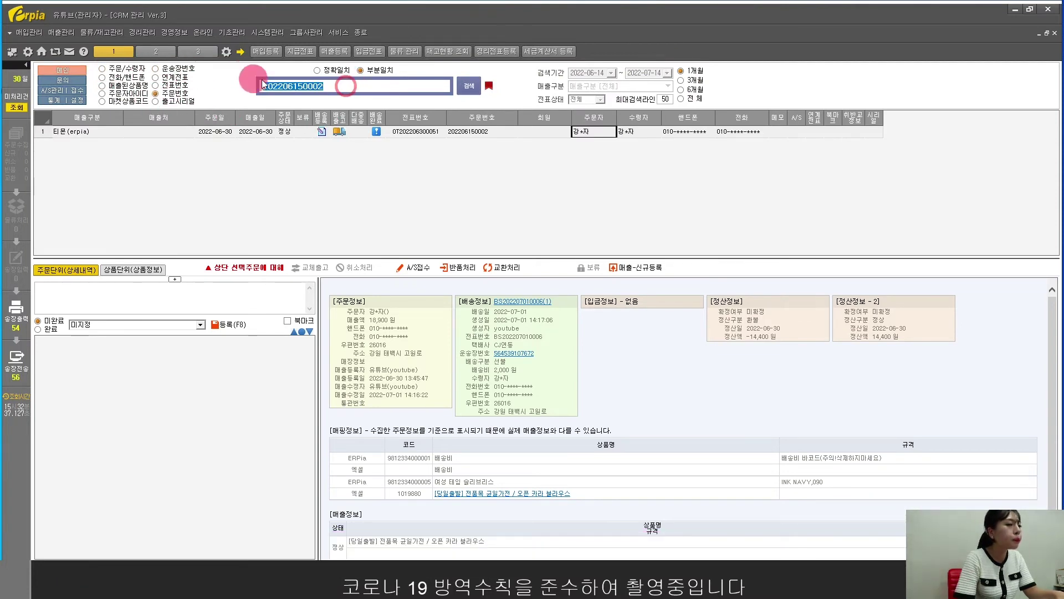
key(ctrl+v)
key(Return)
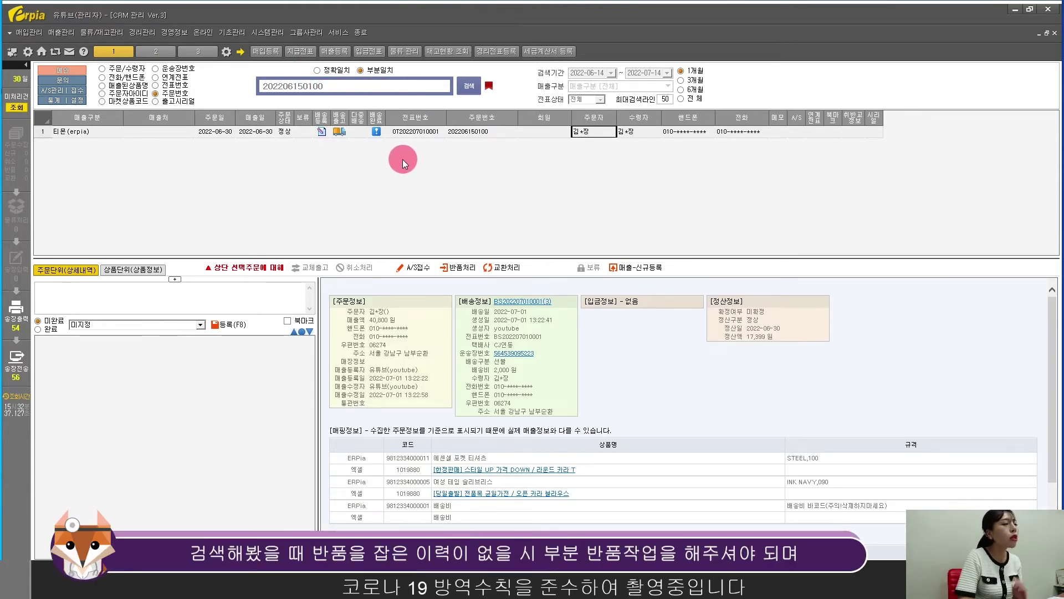
In 상품단위(상품정보), register and save a 반품처리 for the 오픈 카라 블라우스 item, and rerun the order search
click(384, 178)
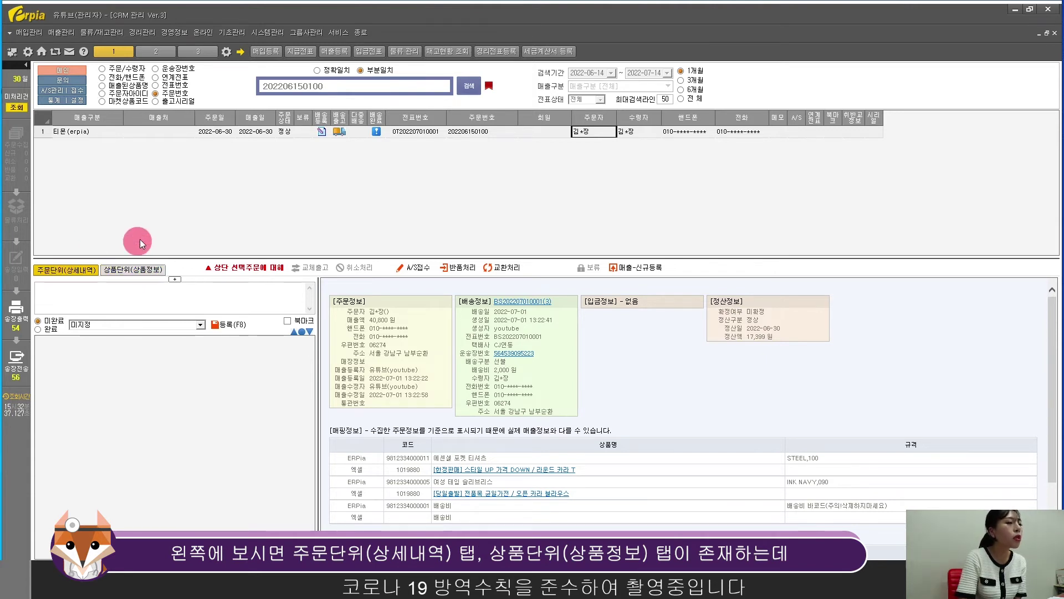
click(137, 270)
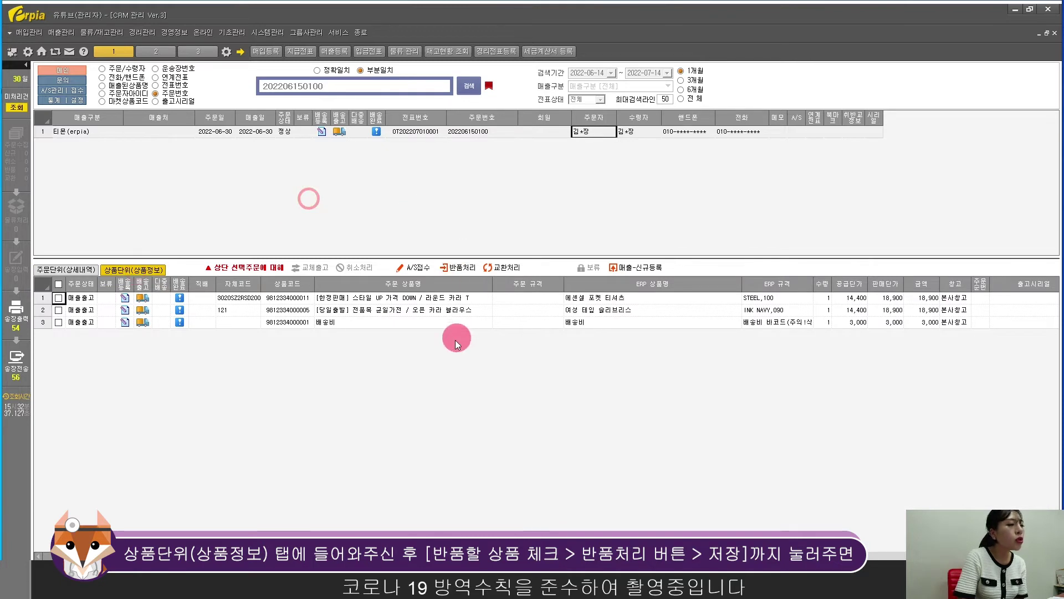
click(448, 310)
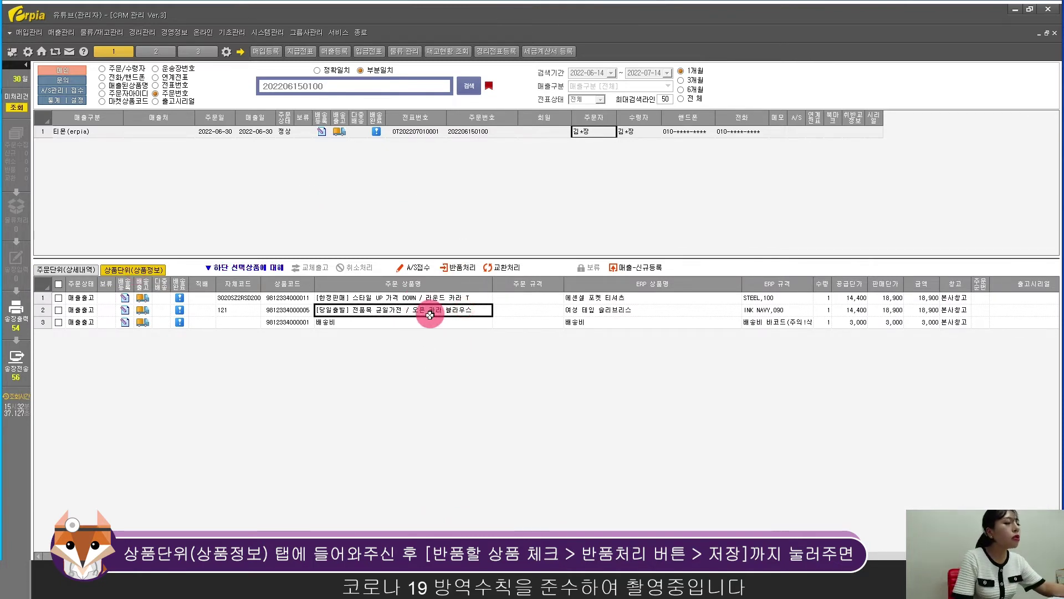
click(58, 310)
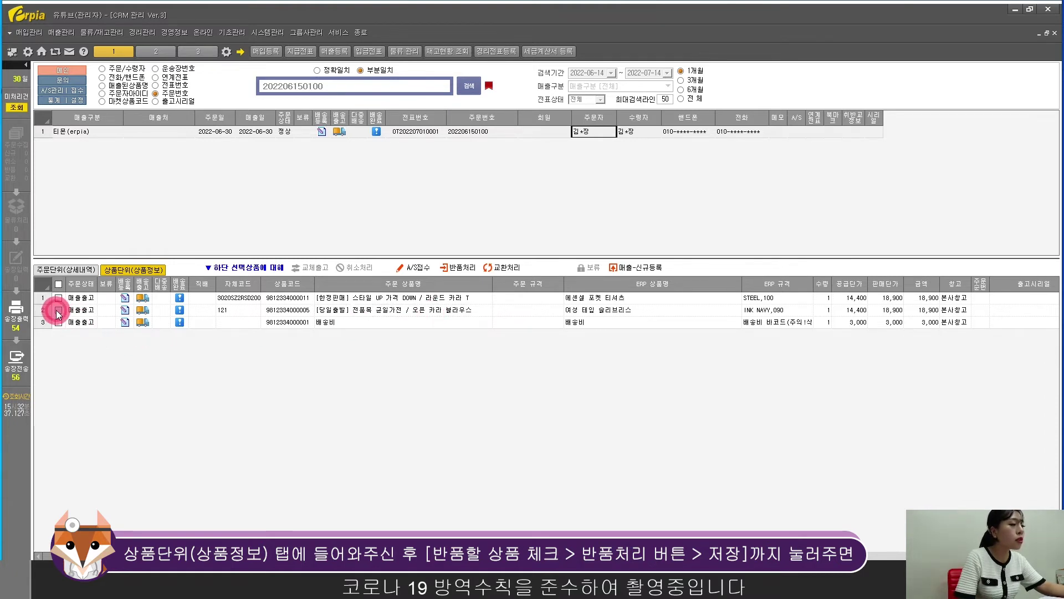
click(456, 267)
click(62, 201)
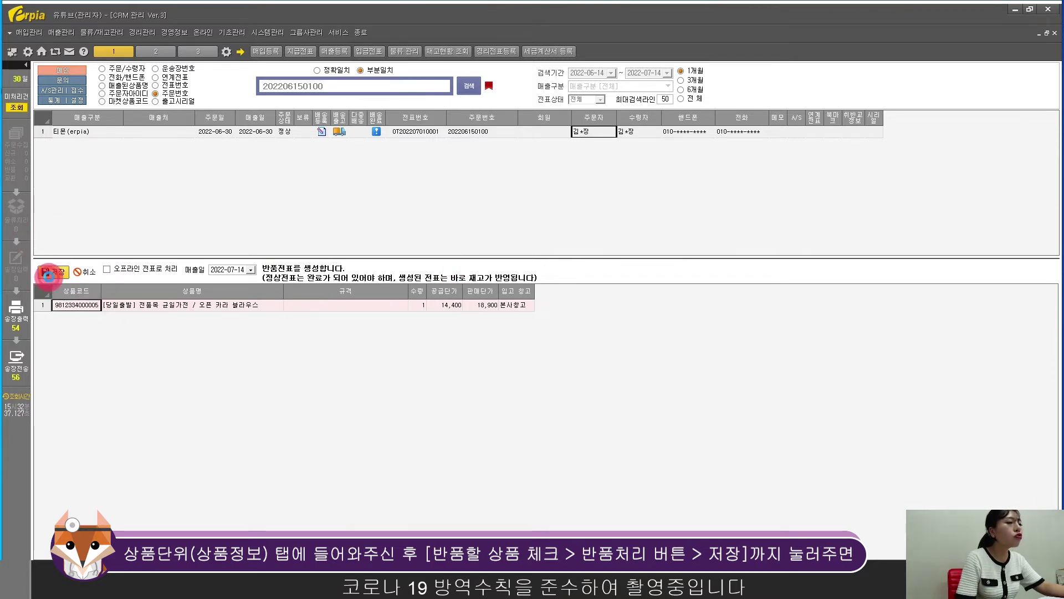
click(538, 324)
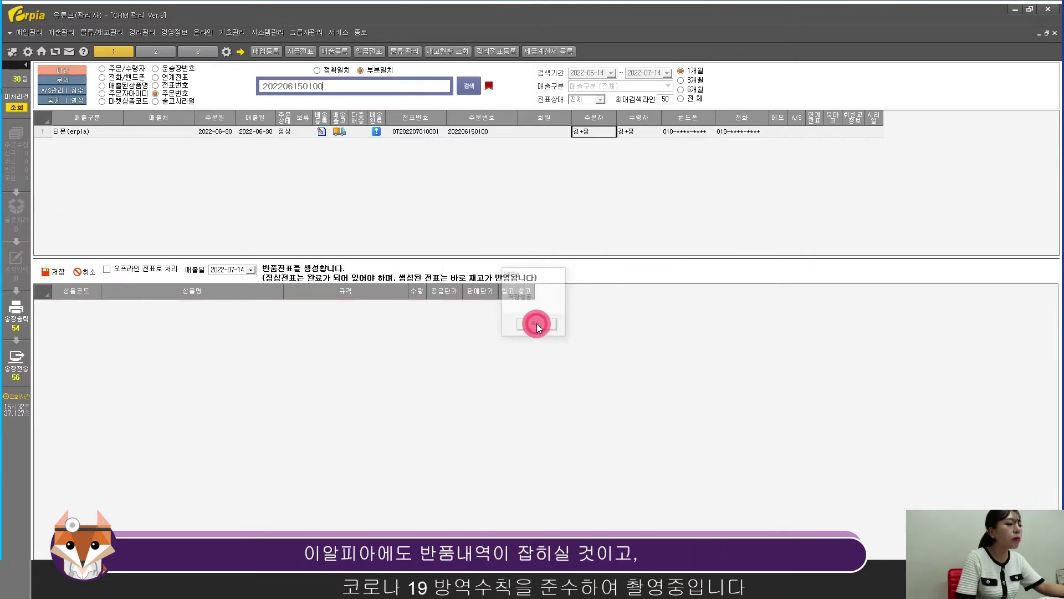
click(464, 93)
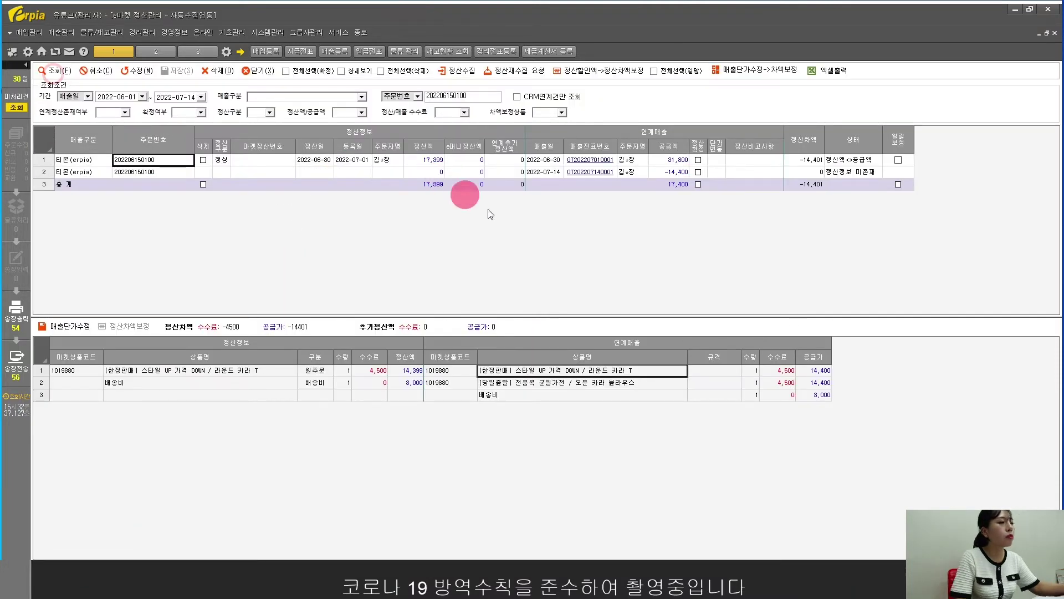
Compare the order's total 정산액 with the 공급액 of its original sale, its return row and their 총계
click(715, 250)
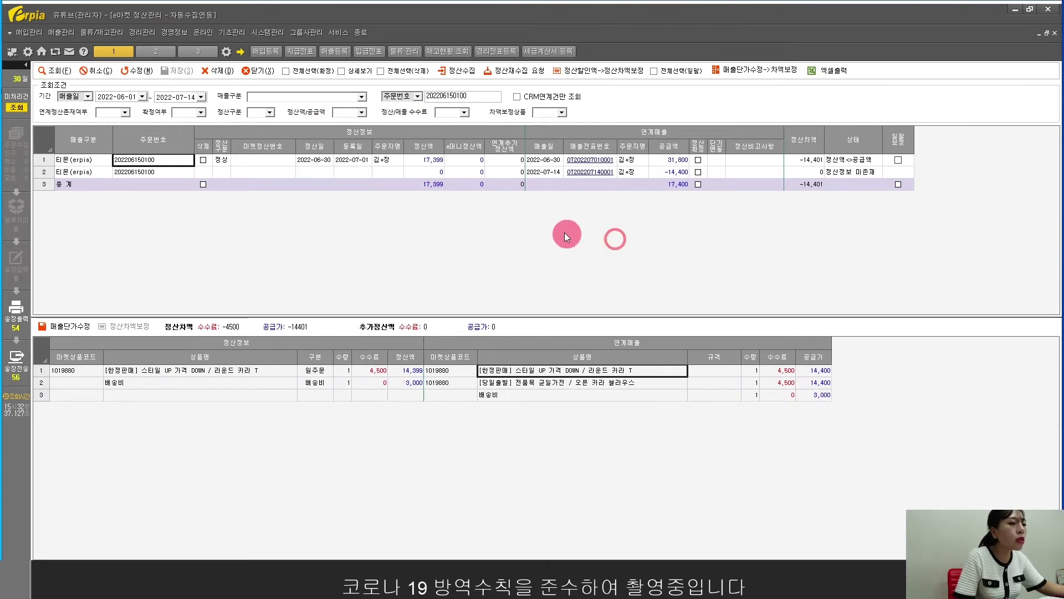
click(426, 208)
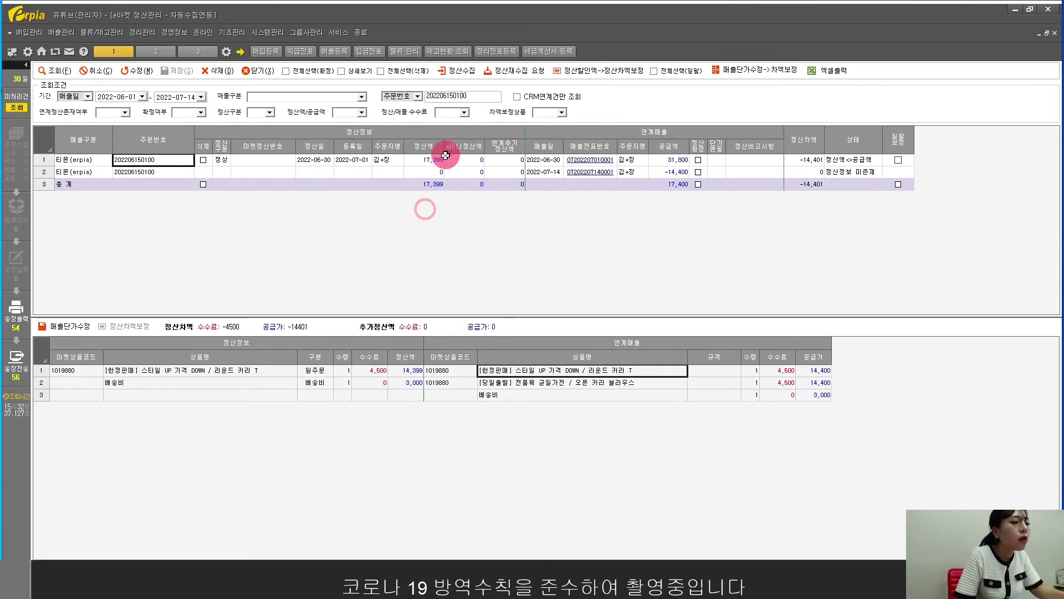
click(434, 184)
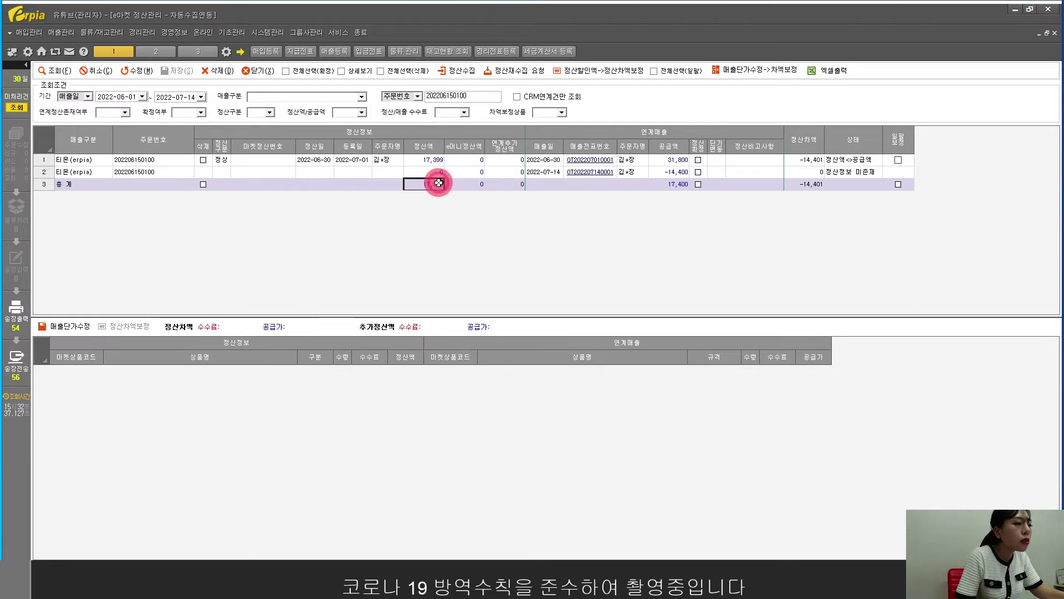
click(671, 159)
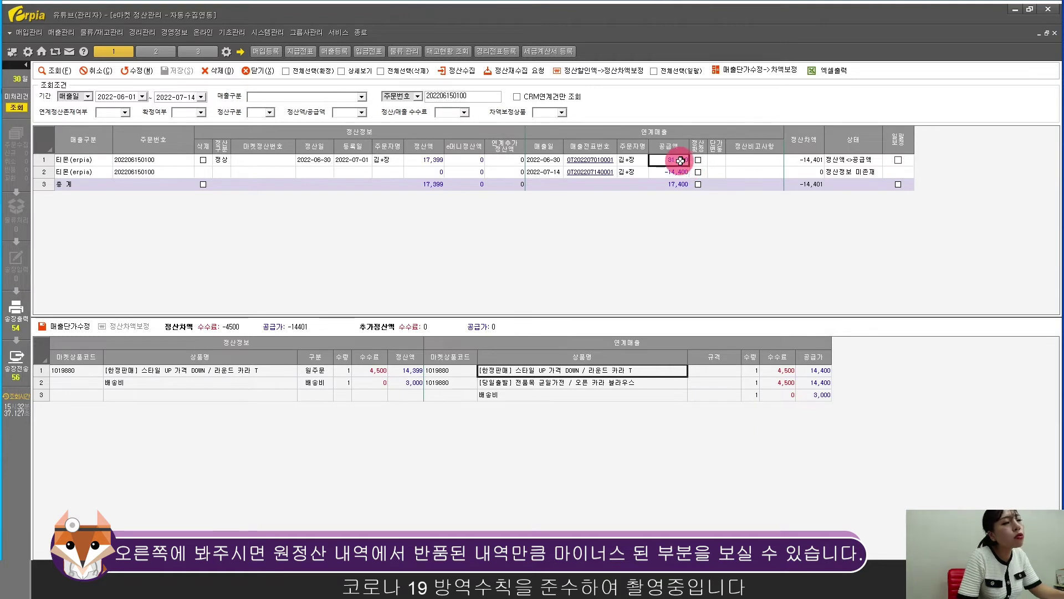
click(673, 172)
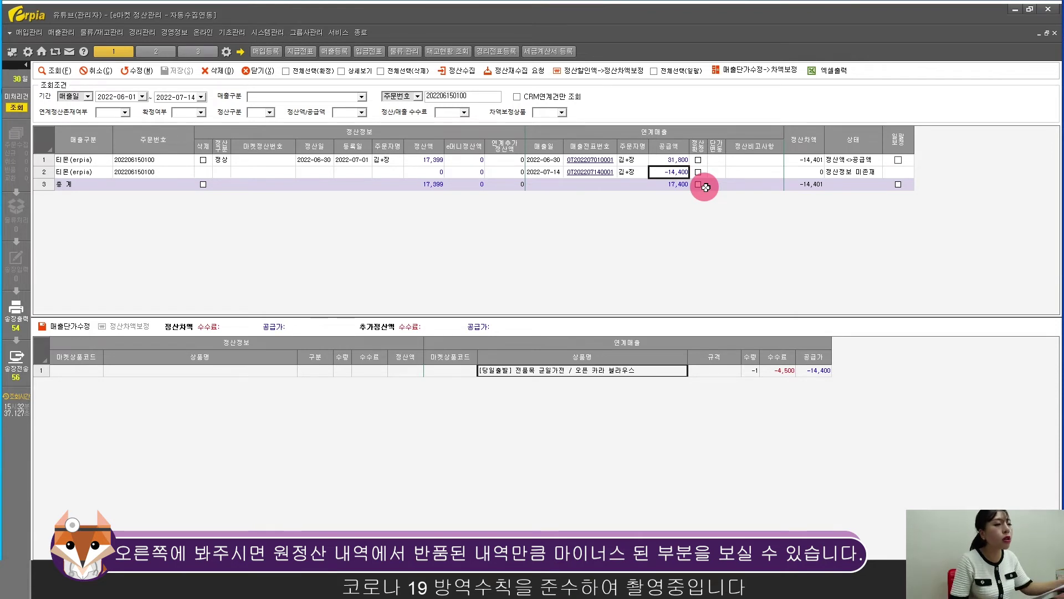
click(675, 190)
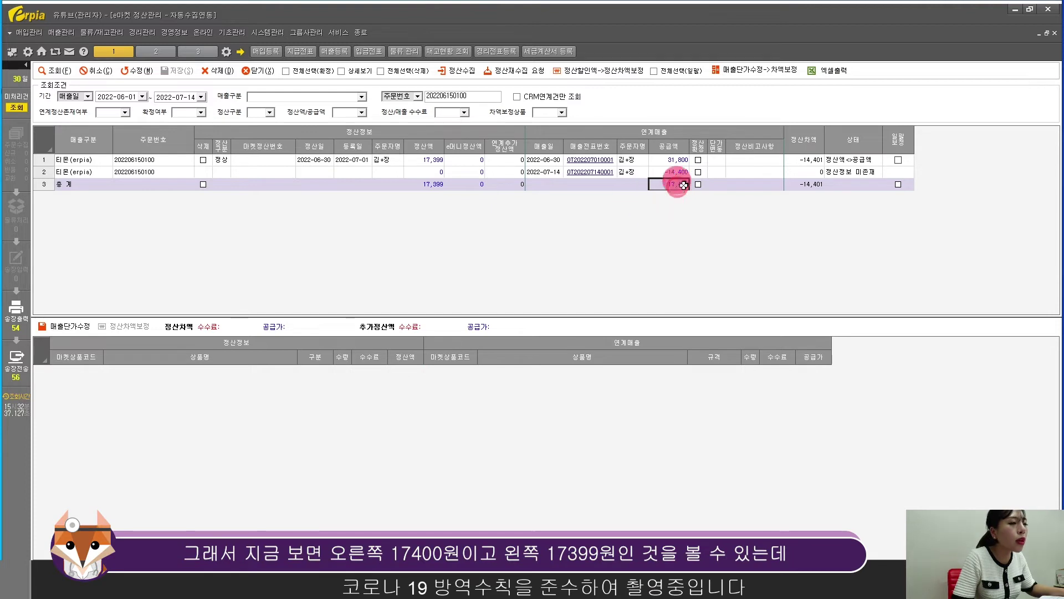
click(424, 184)
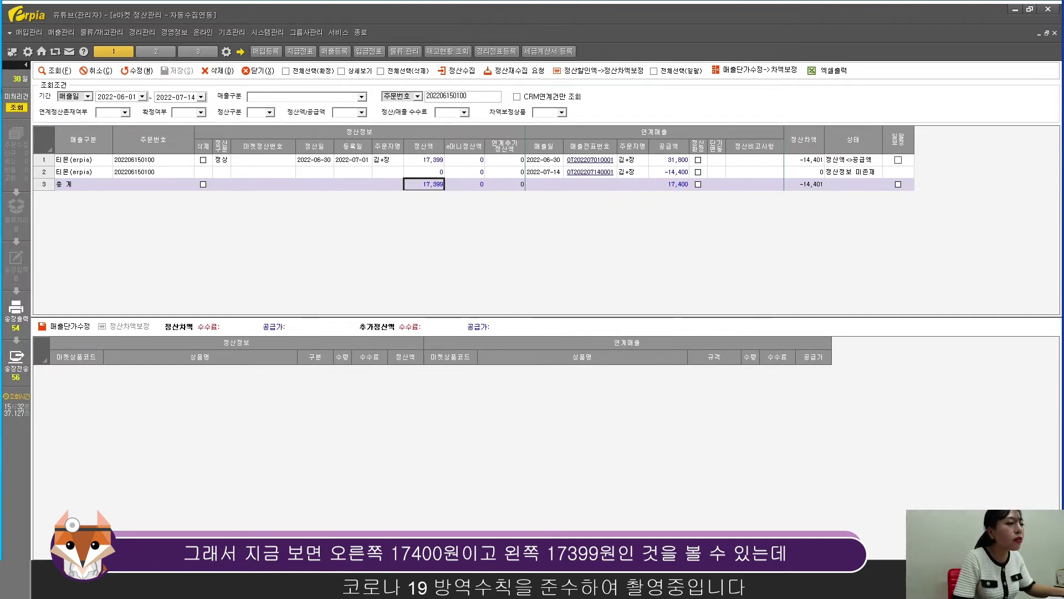
click(422, 184)
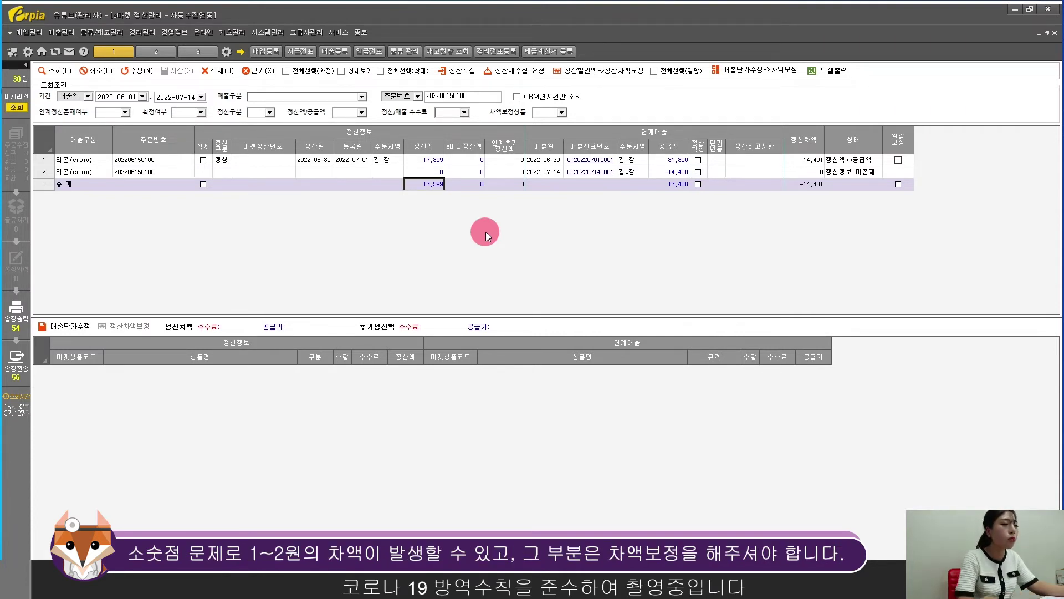
click(666, 184)
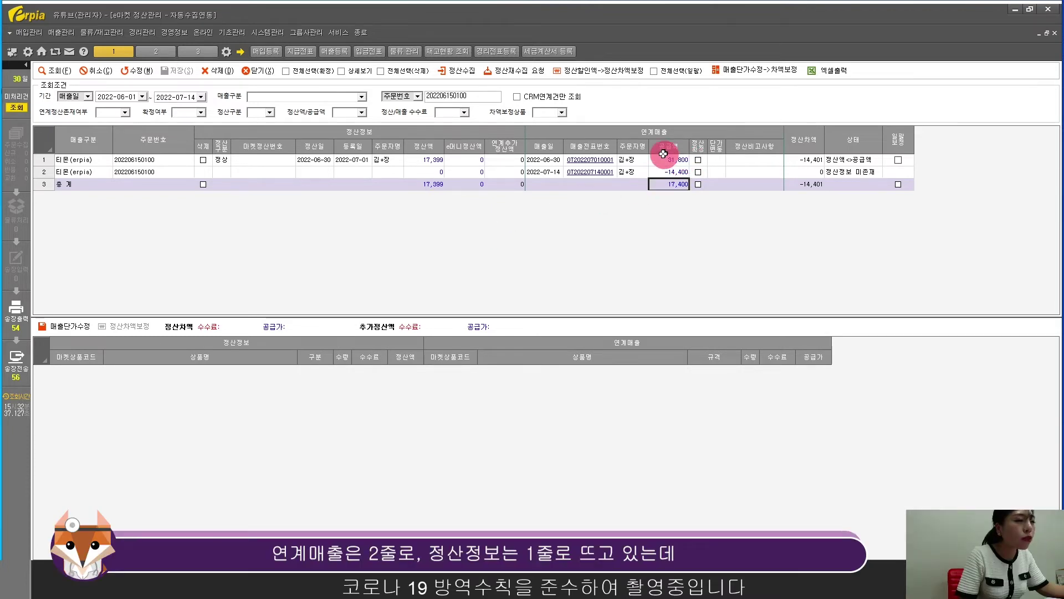
click(367, 159)
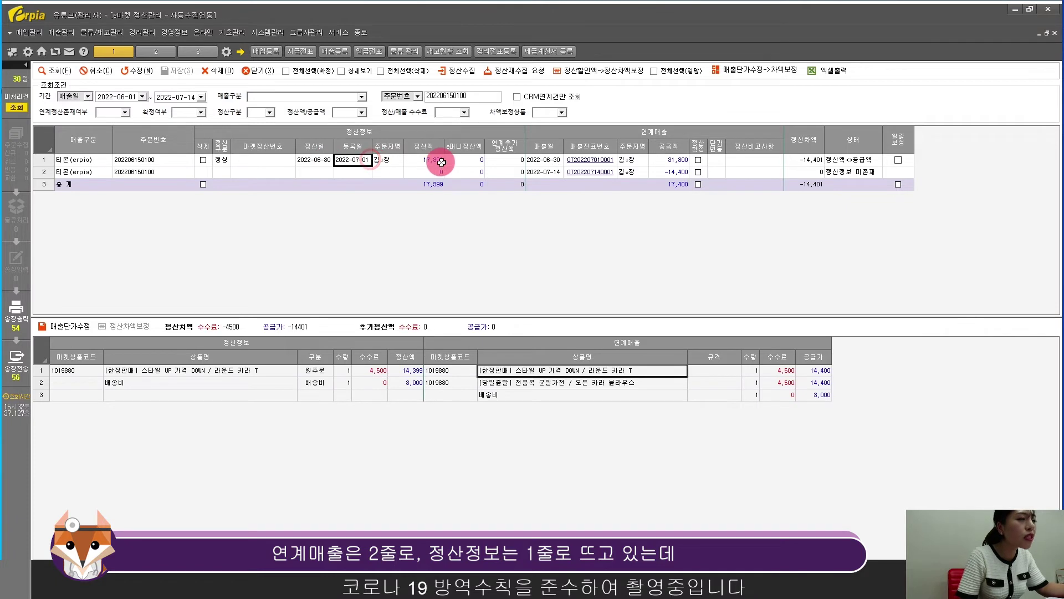
Mark both of the order's settlement rows as 정산확정 with 전체선택(확정) and save the change
click(162, 159)
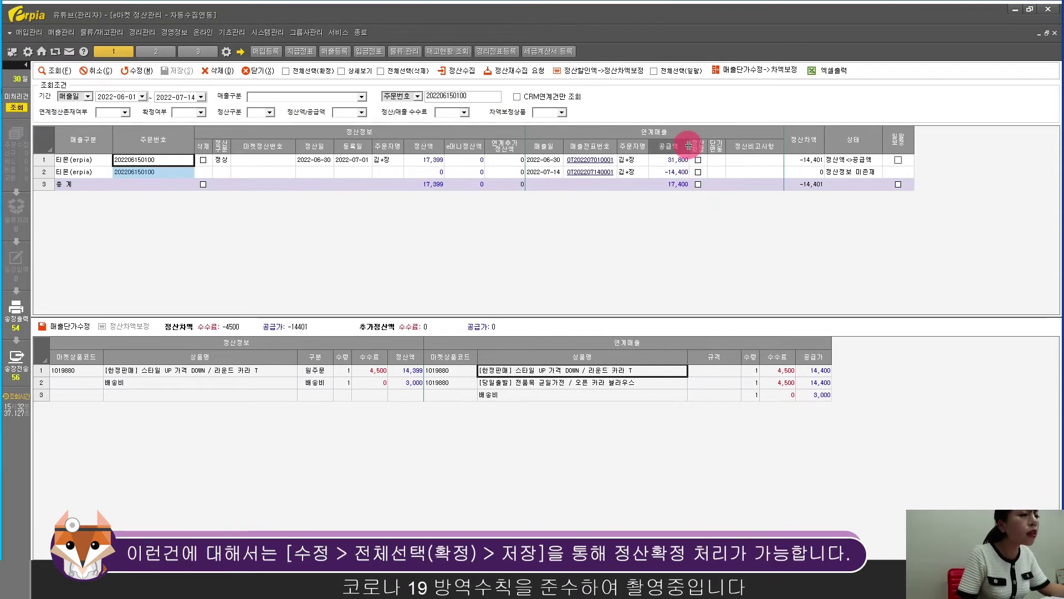
click(137, 71)
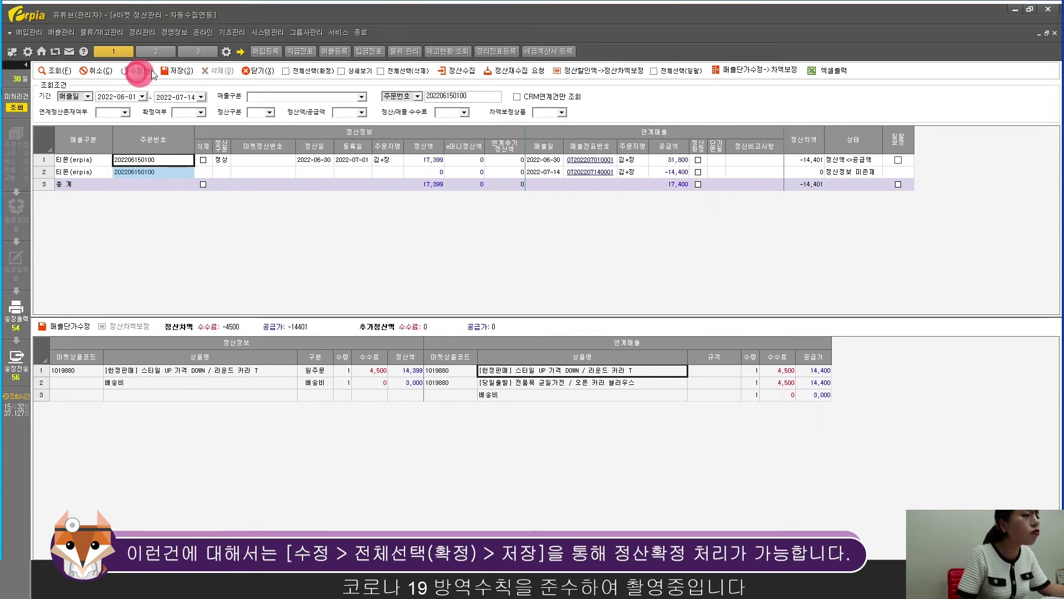
click(717, 169)
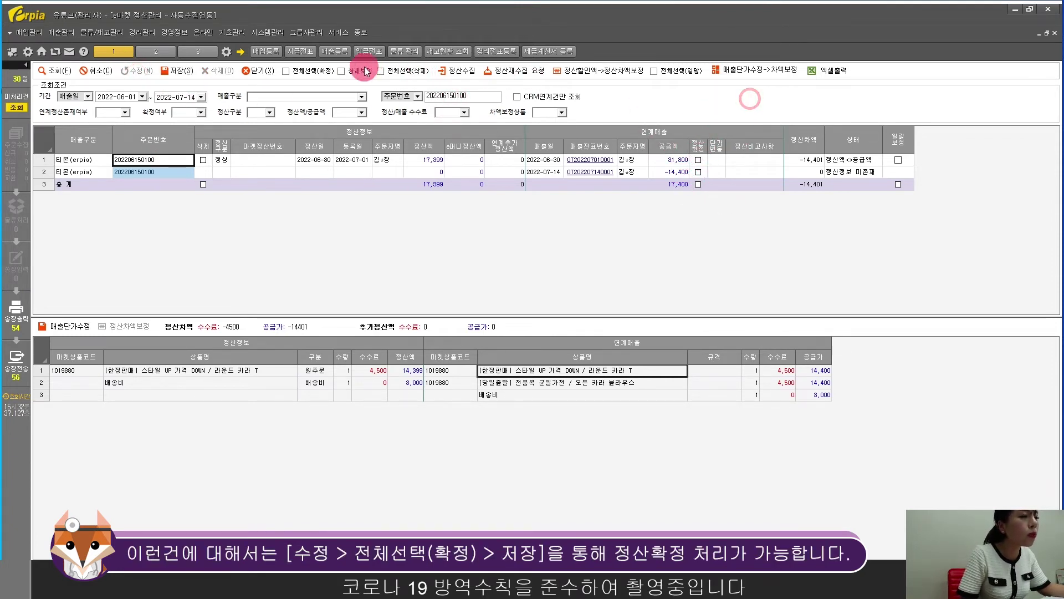
click(311, 71)
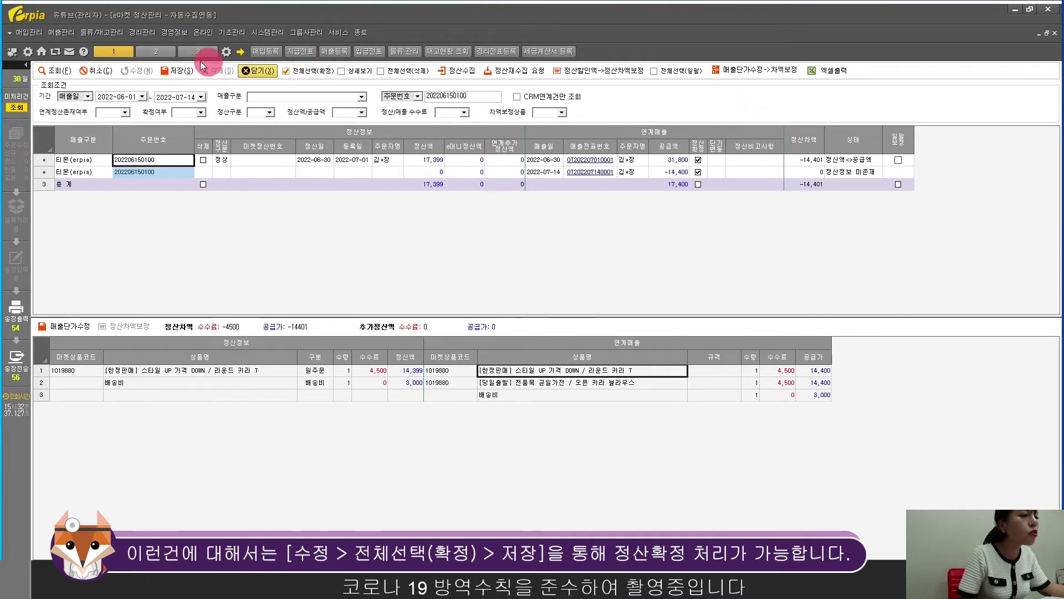
click(168, 71)
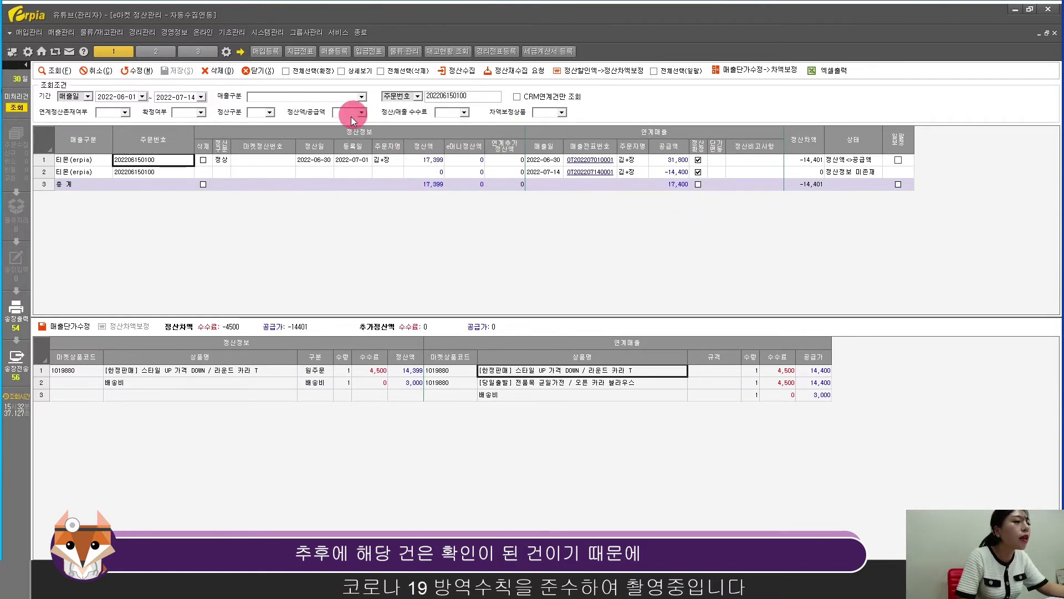
Filter 확정여부 by 확정 and rerun the settlement search
click(181, 127)
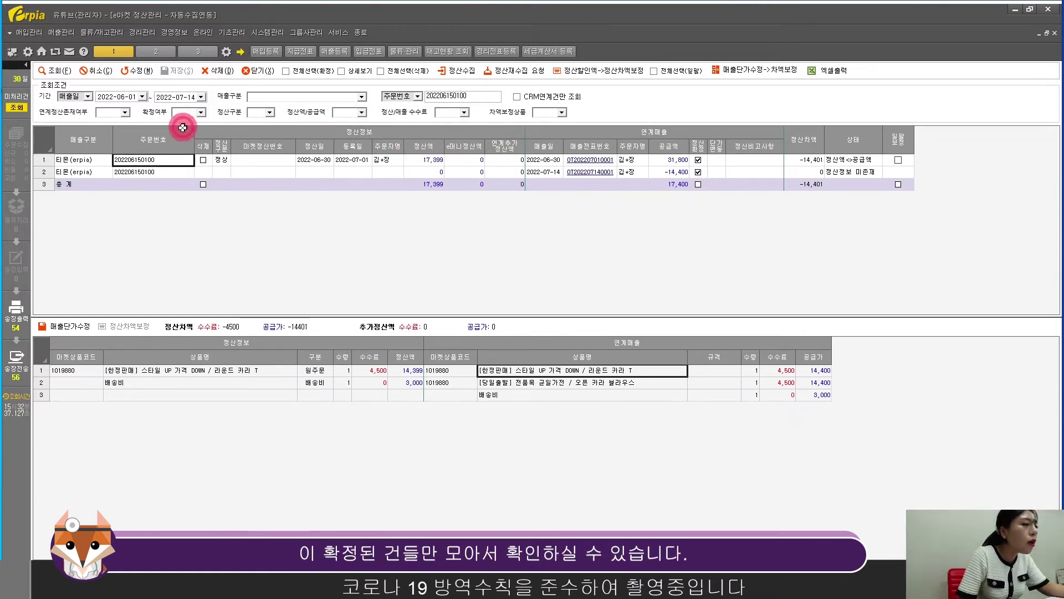
click(54, 71)
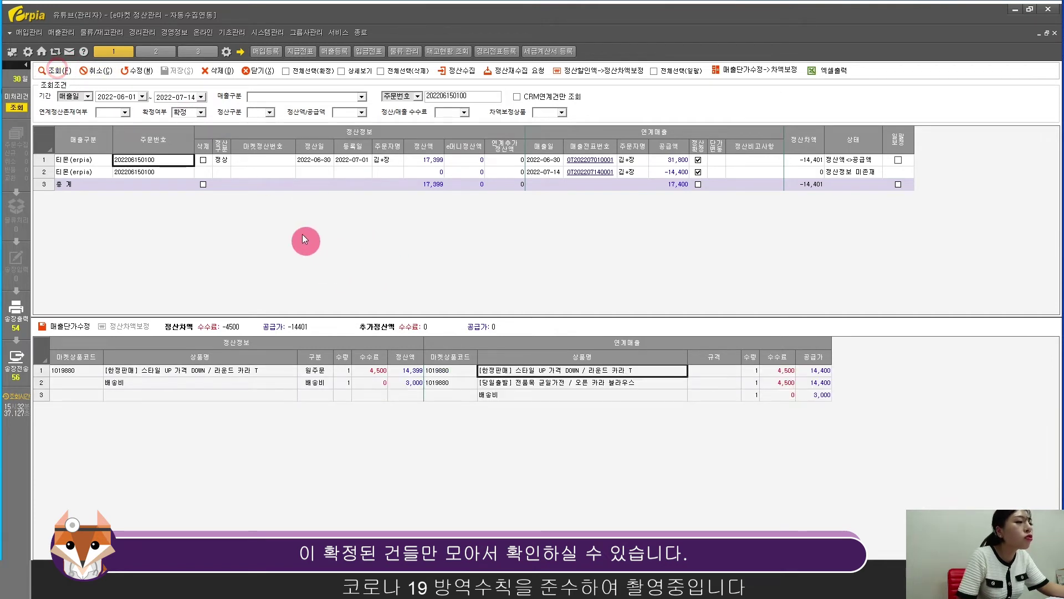
click(346, 237)
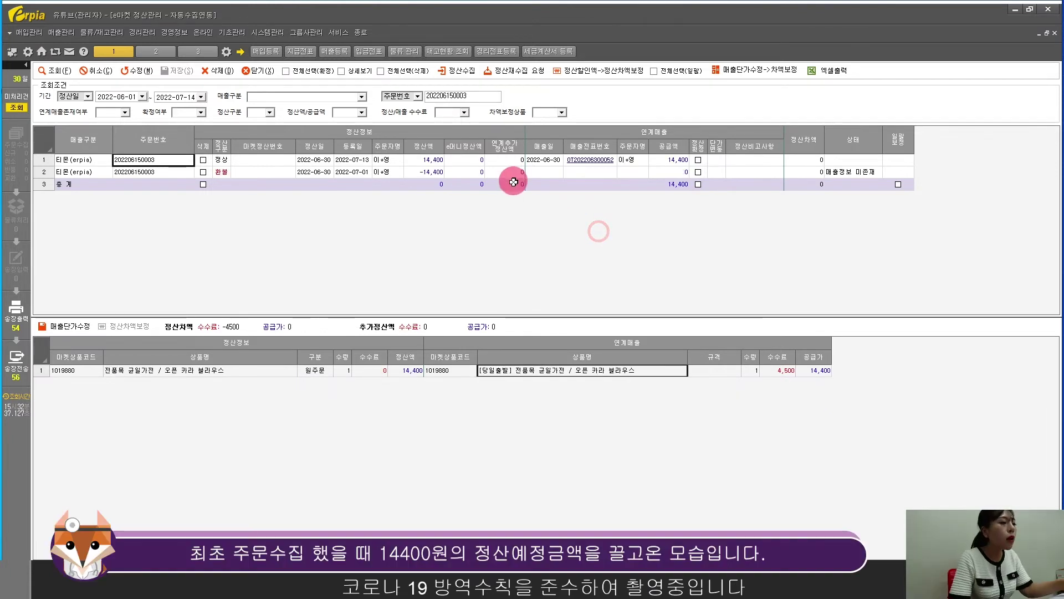
Compare the 공급액 and 정산액 of the refunded blouse order's 정상 row
click(678, 160)
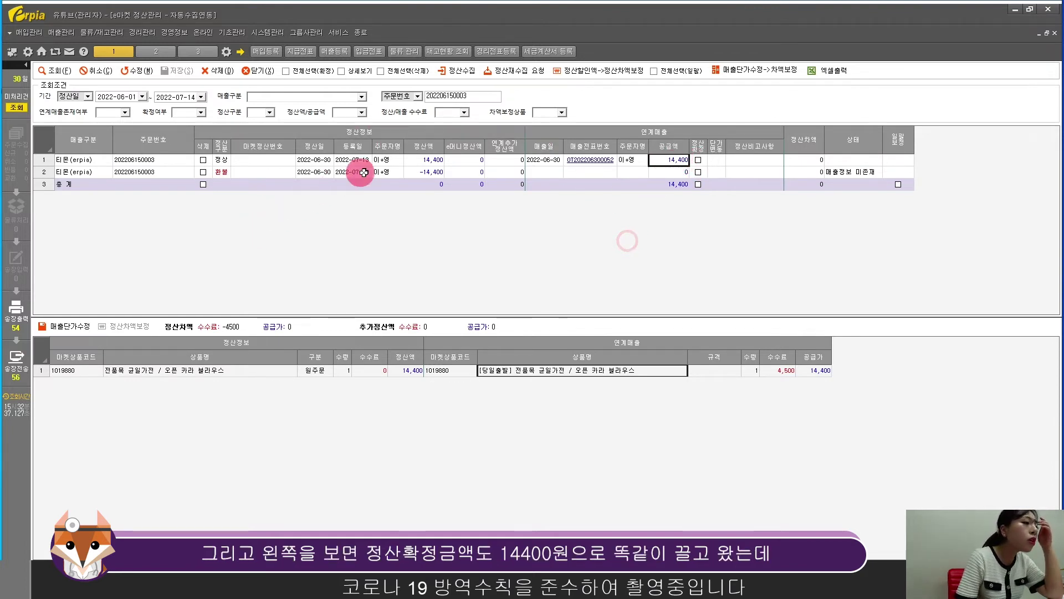
click(428, 161)
drag(278, 160, 417, 165)
click(421, 160)
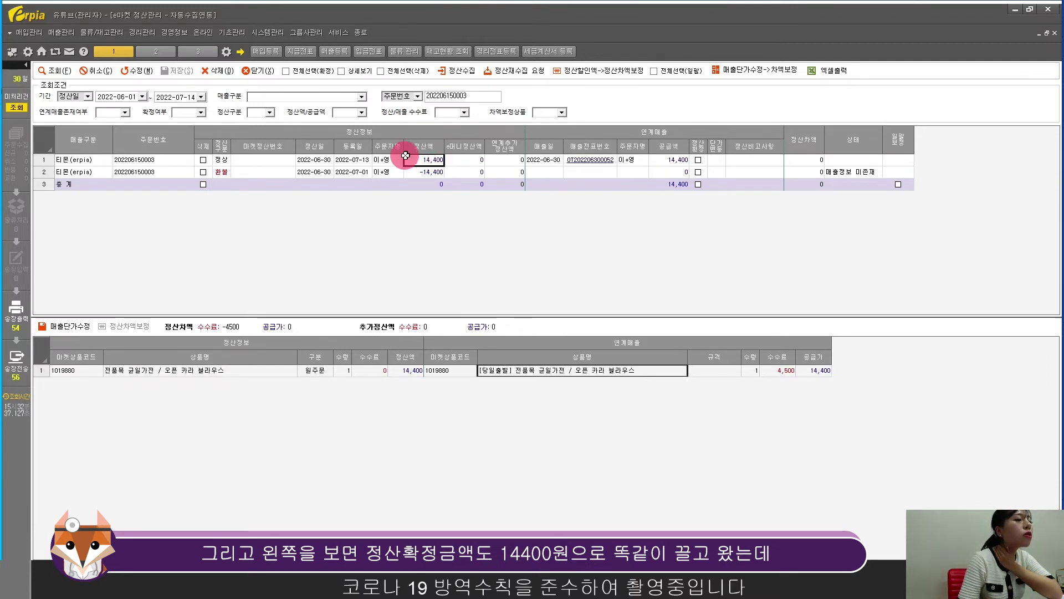
click(466, 254)
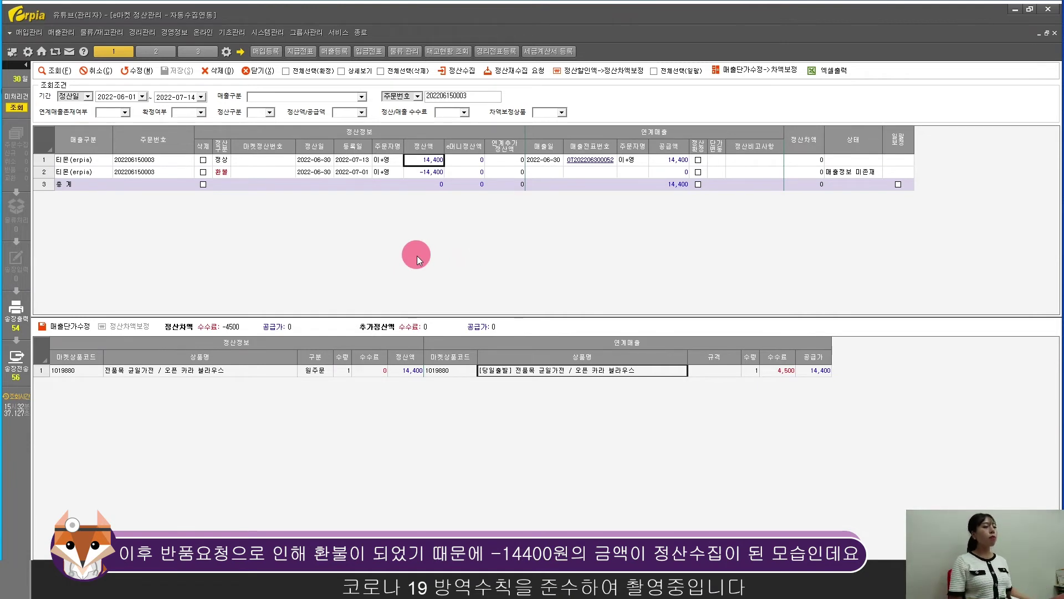
Compare the 환불 row's 정산액 with its linked 공급액 and 매출전표번호, and check the 공급액 총계
click(424, 172)
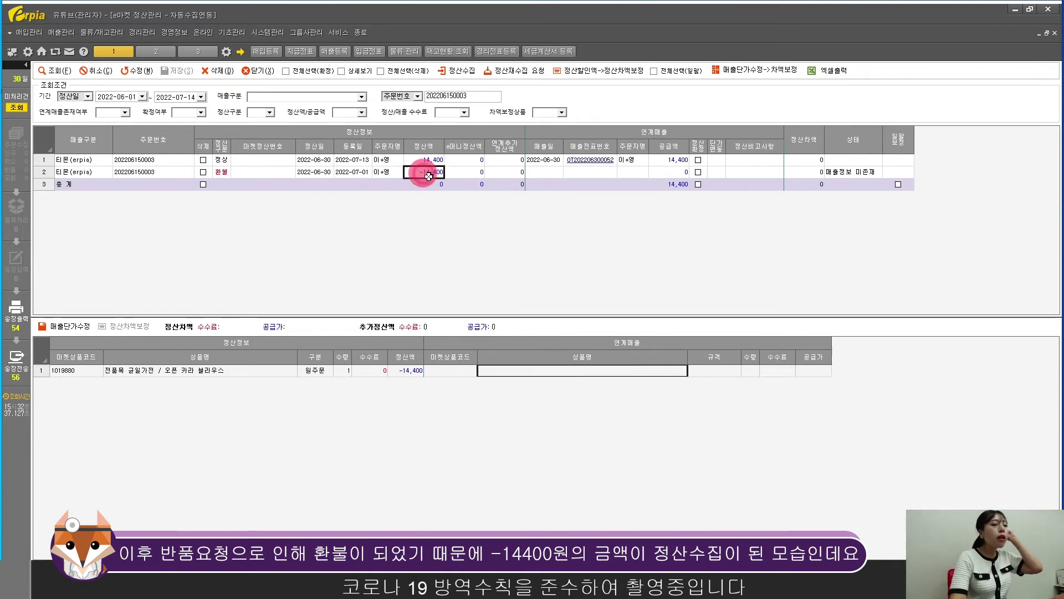
click(449, 185)
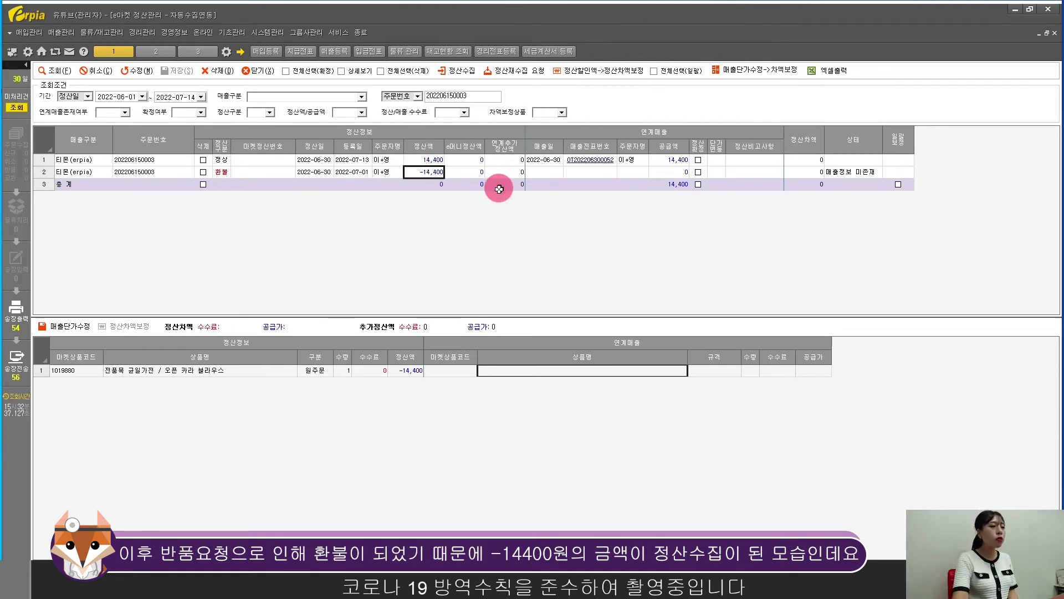
click(659, 171)
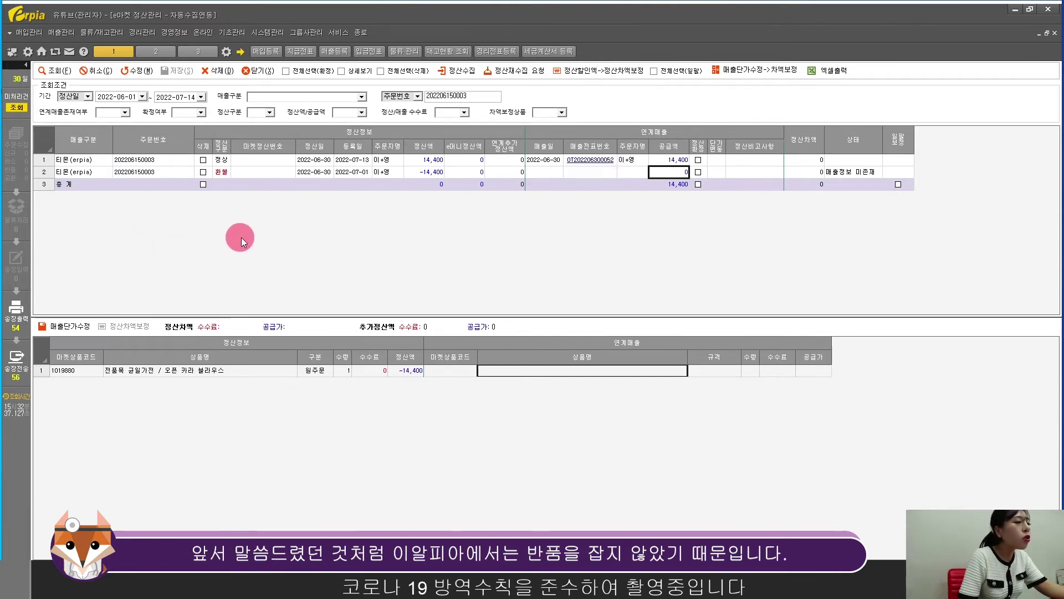
click(613, 172)
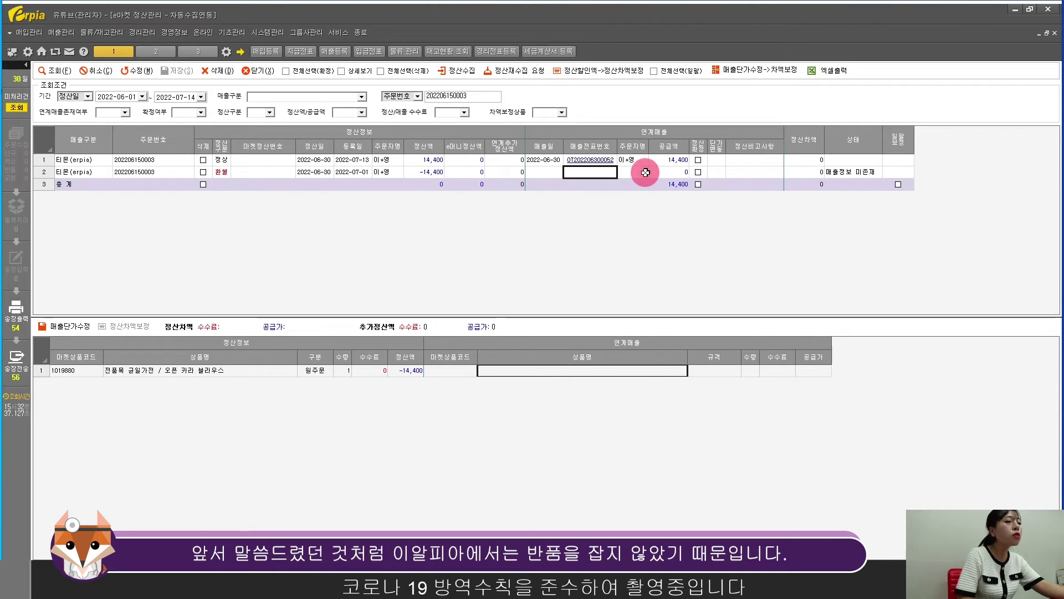
click(649, 186)
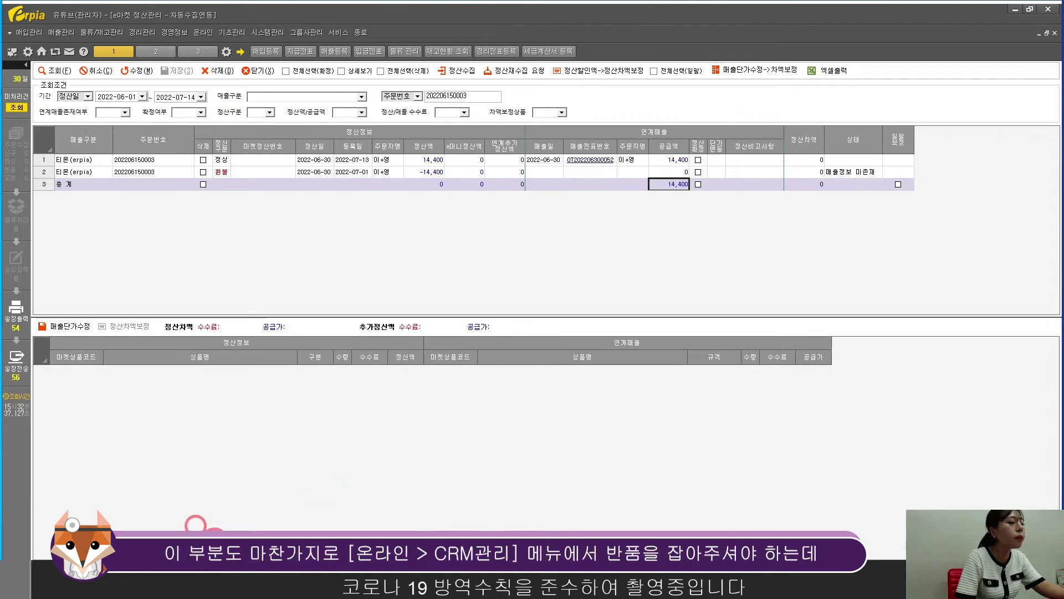
Copy the refunded order's number from the settlement search, switch to CRM 관리 Ver.3, and search for that order
click(235, 501)
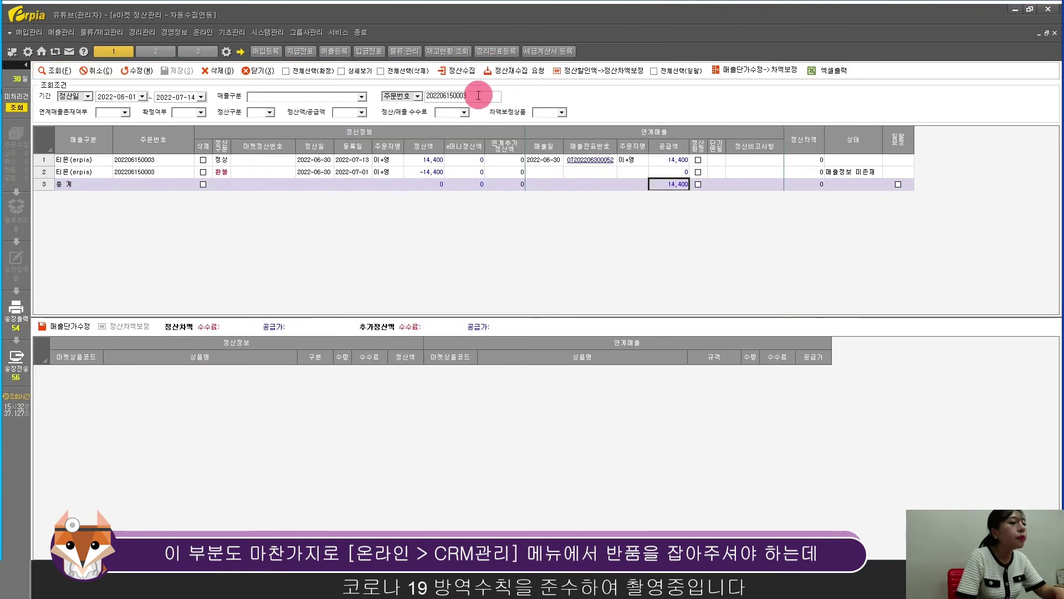
click(477, 95)
click(252, 566)
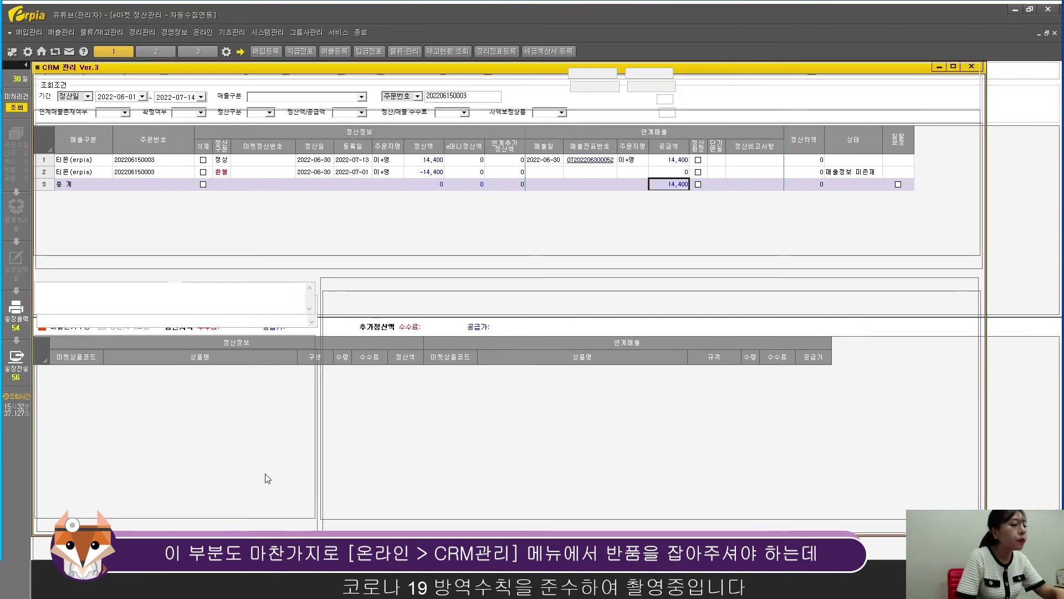
click(356, 85)
key(ctrl+v)
click(192, 78)
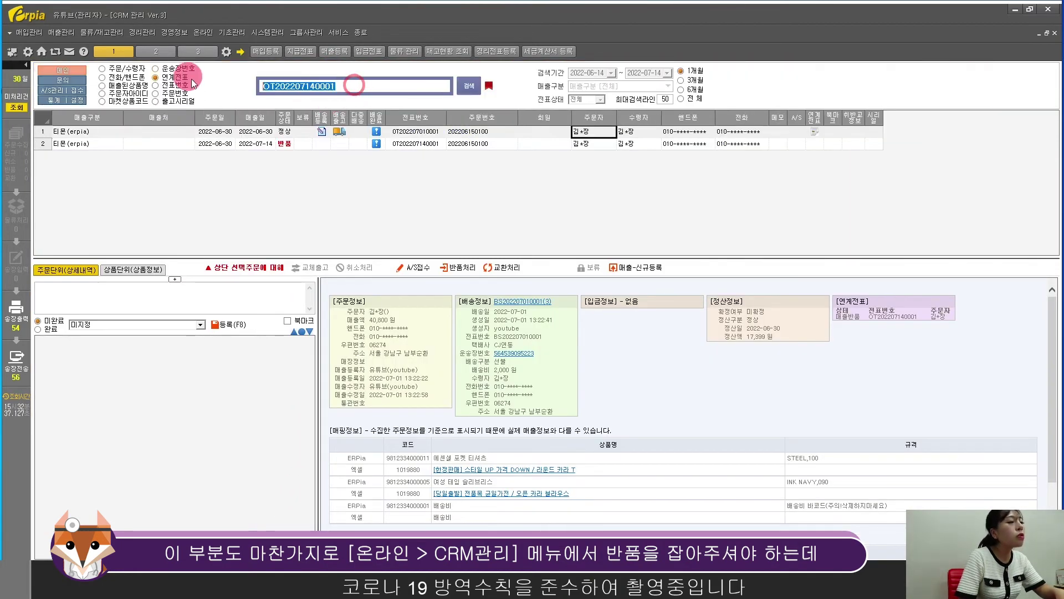
click(324, 175)
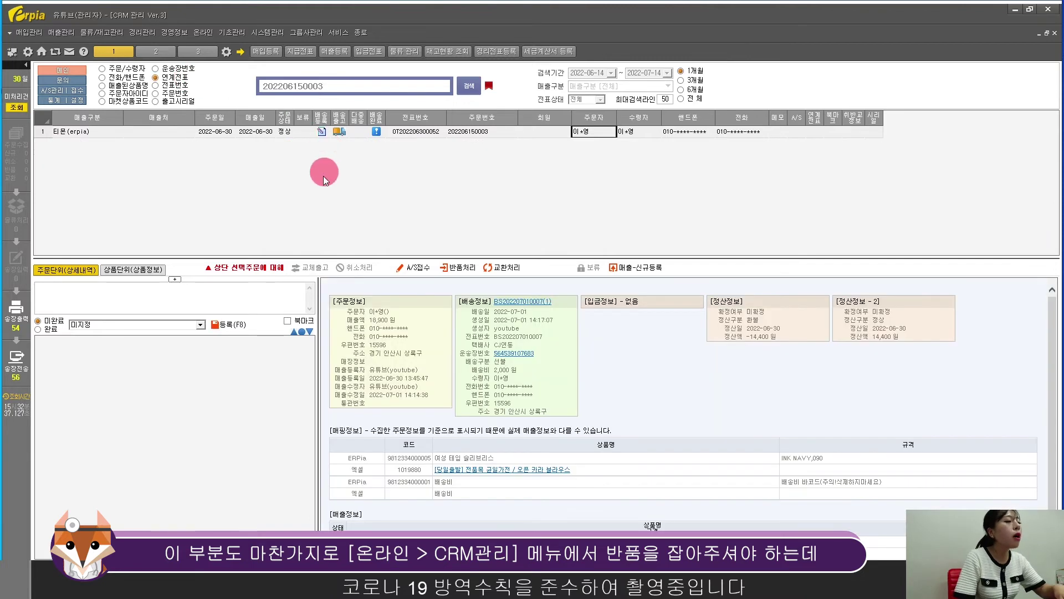
In 상품단위(상품정보), register and save a 반품처리 for the refunded order's 오픈 카라 블라우스 item
click(133, 269)
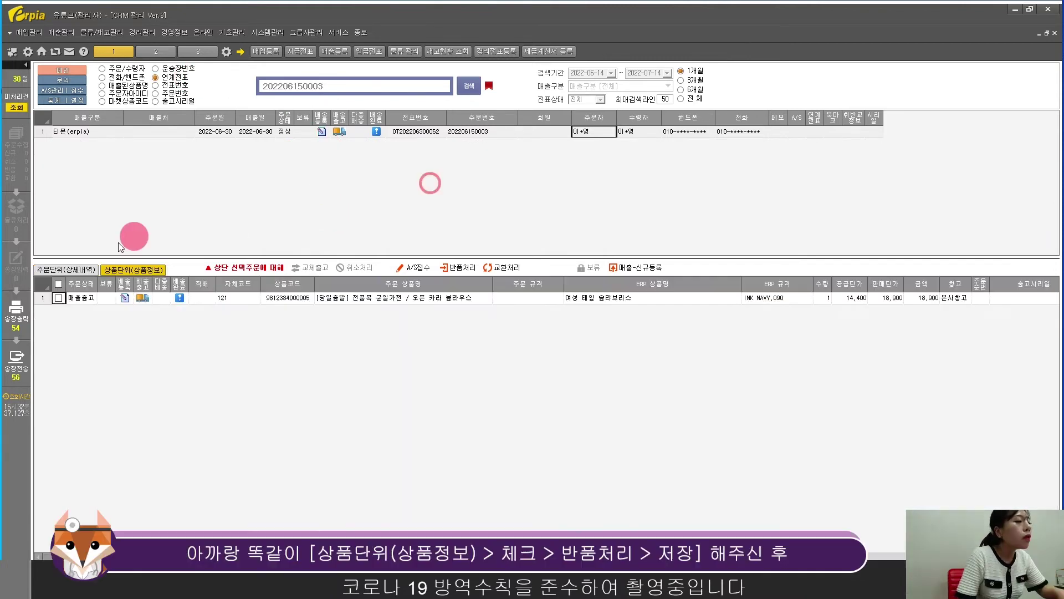
click(58, 298)
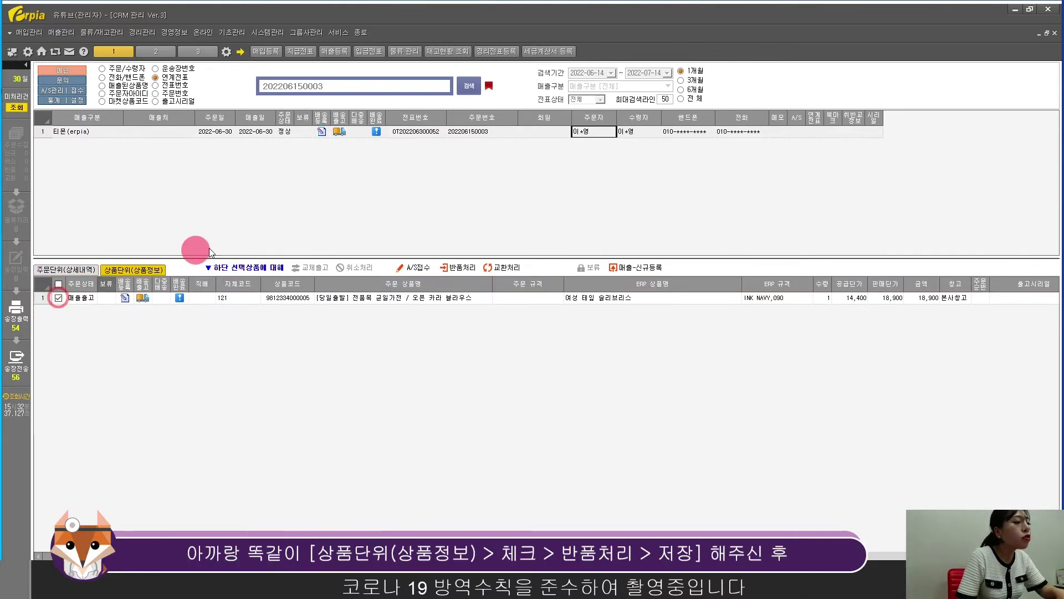
click(455, 270)
click(48, 271)
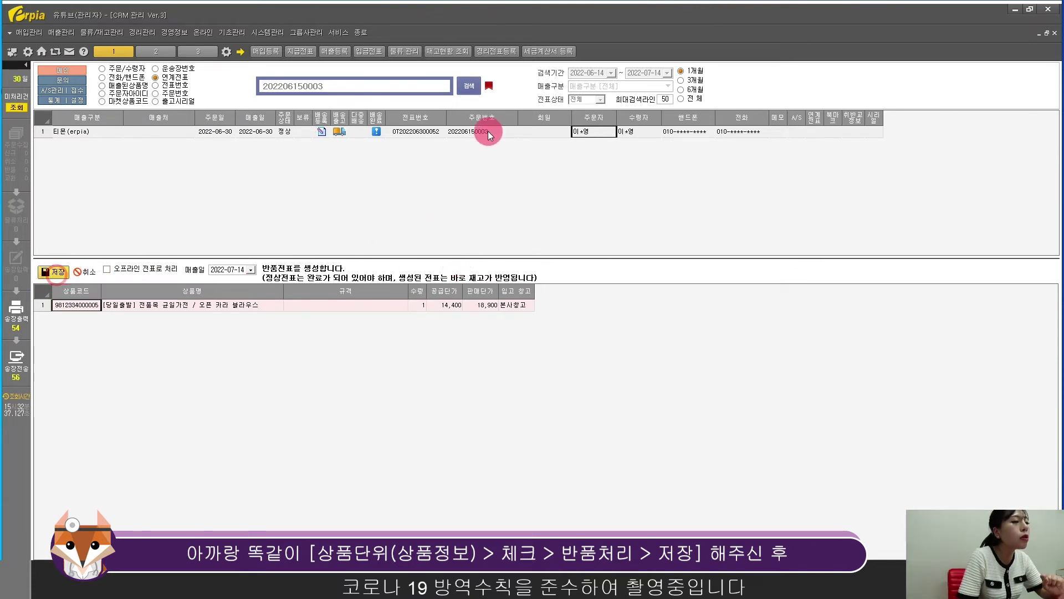
click(523, 326)
Refresh the returned order's CRM search, switch to e마켓 정산관리 - 자동수집연동, and query that order's settlements again
click(470, 92)
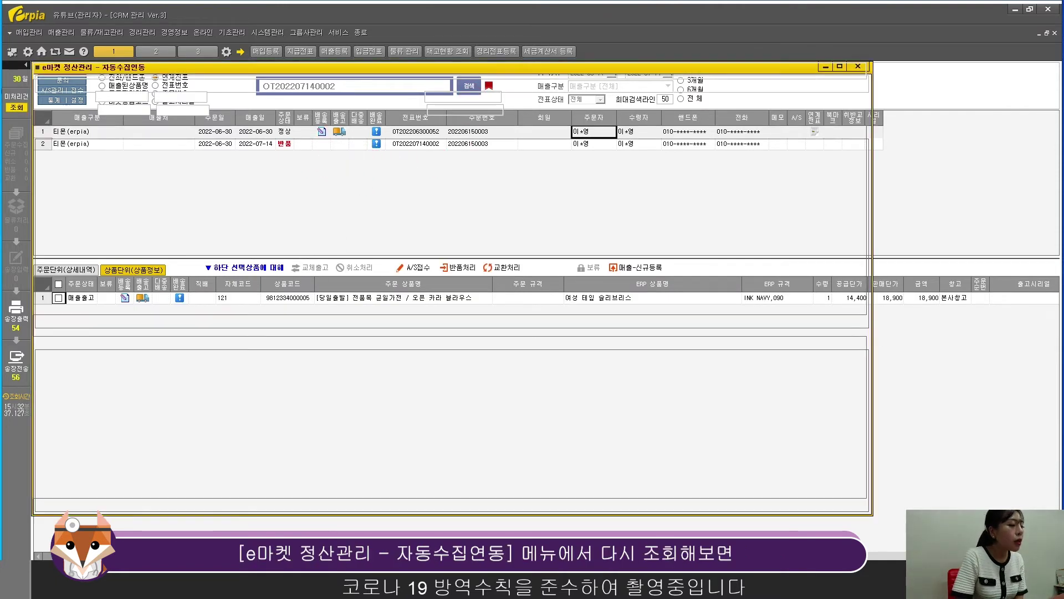
click(490, 99)
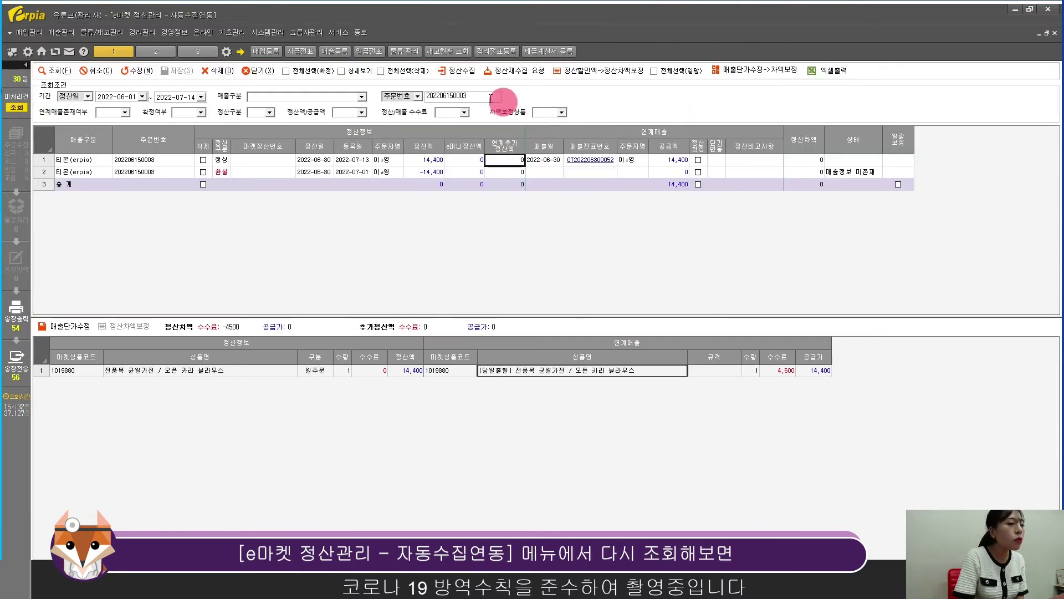
click(50, 70)
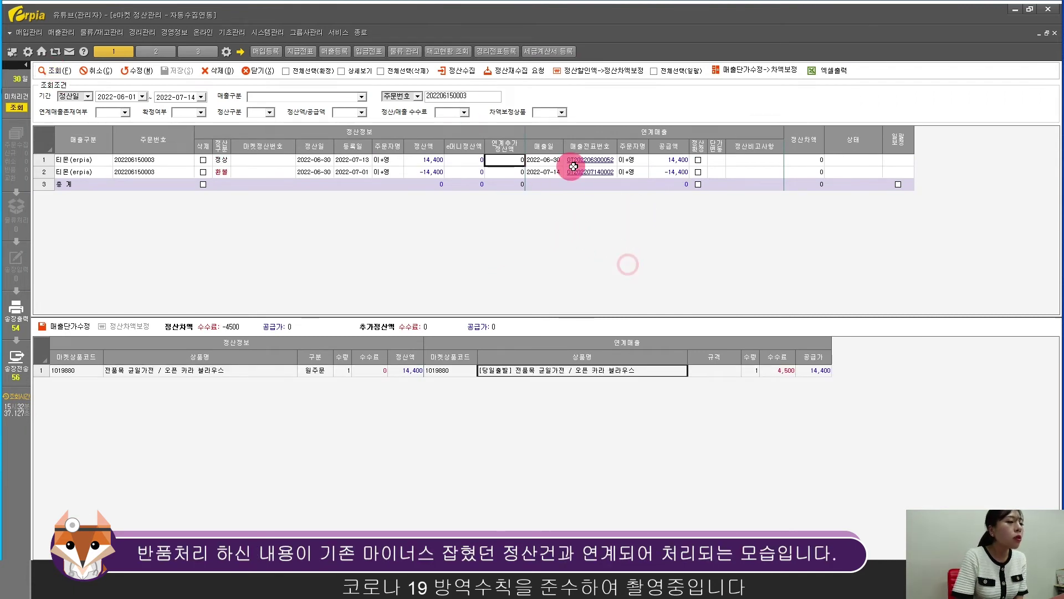
Compare the 환불 row's 정산액 with its linked 공급액, and check the 정산구분 of the 정상 and 환불 rows
click(230, 172)
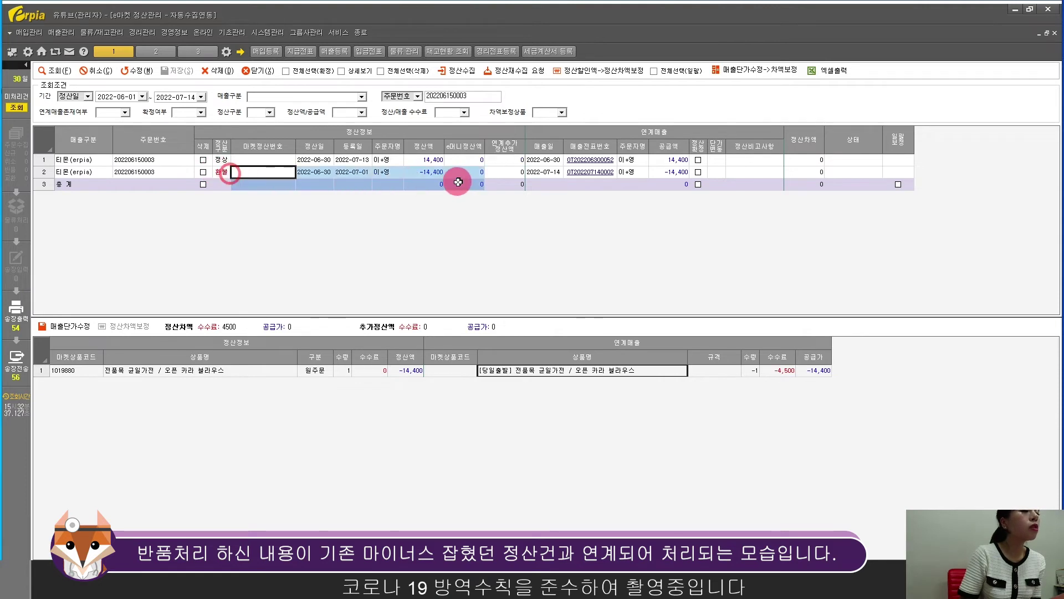
click(685, 173)
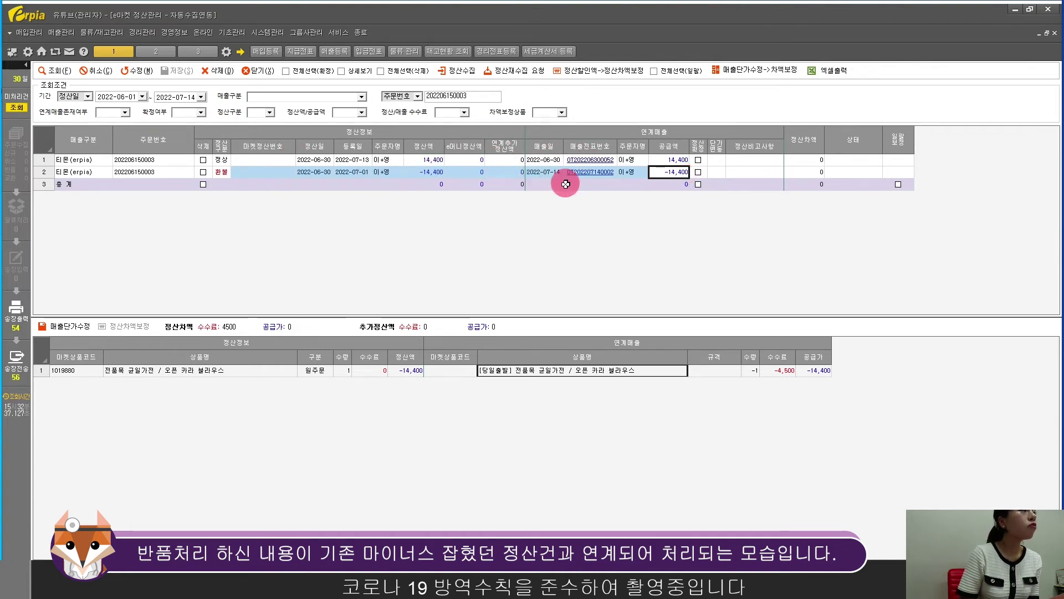
click(245, 172)
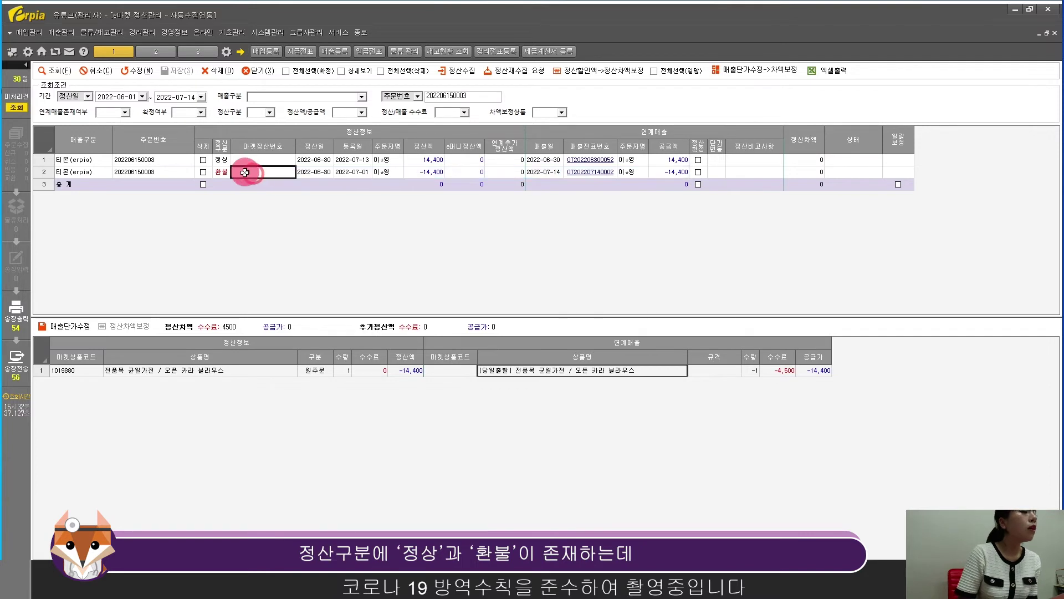
click(221, 159)
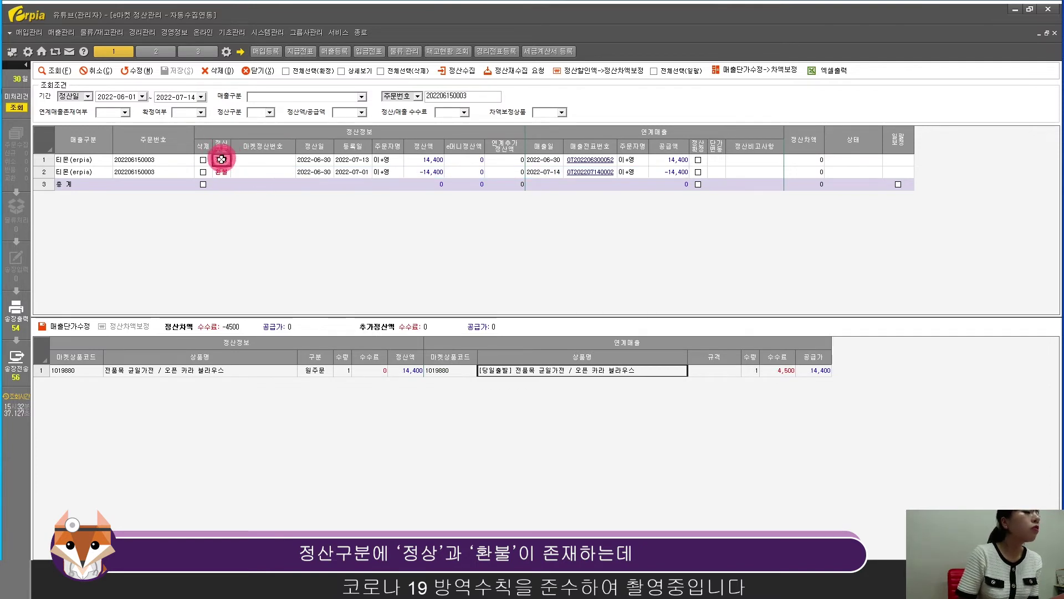
click(221, 171)
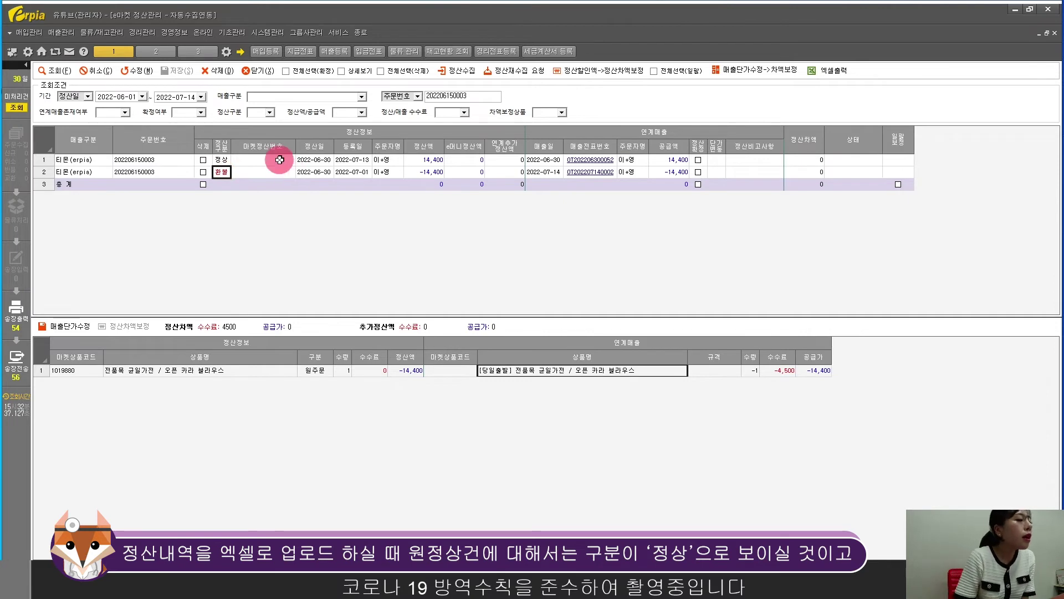
click(222, 159)
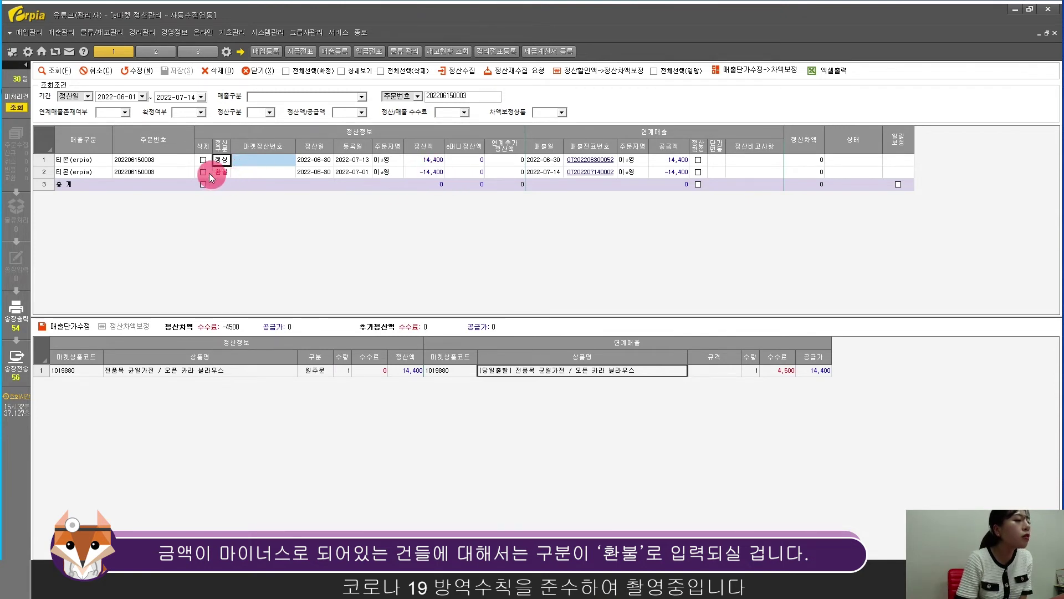
click(313, 173)
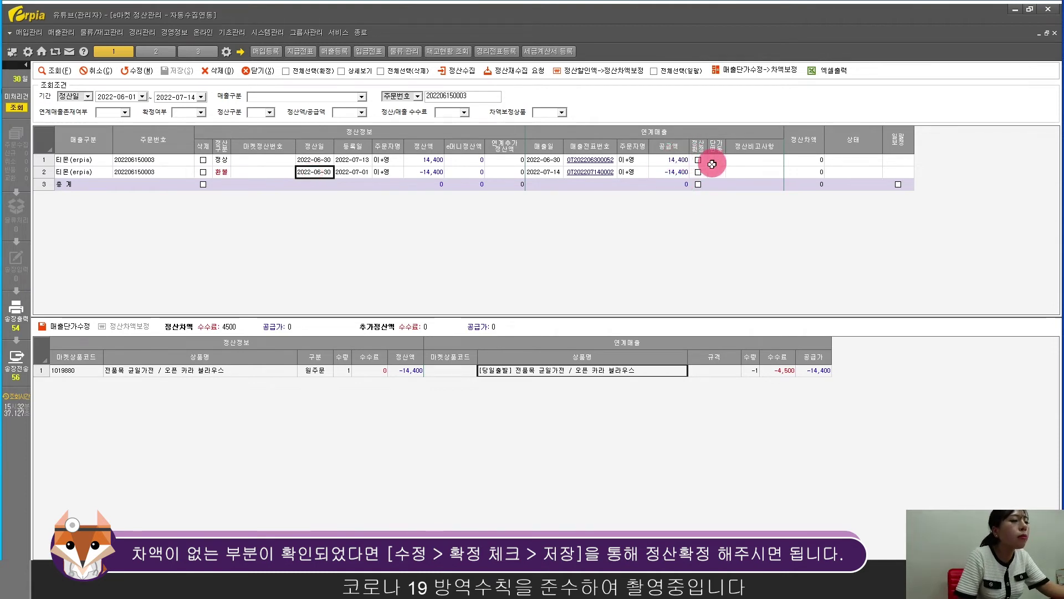
Mark the order's 정상 and 환불 rows as 정산확정 and save the settlement confirmation
click(131, 71)
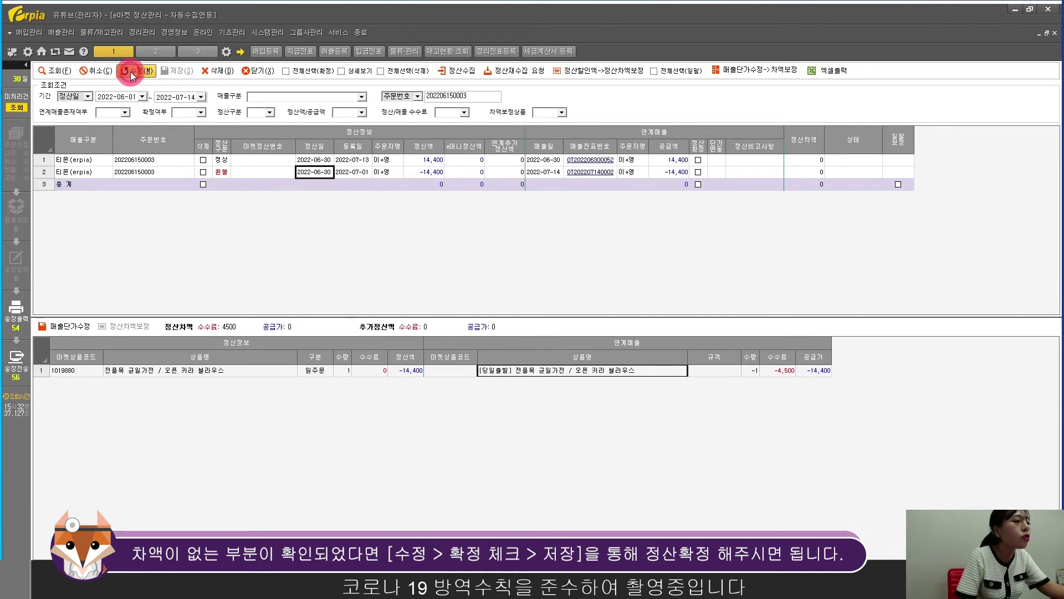
click(698, 160)
click(697, 172)
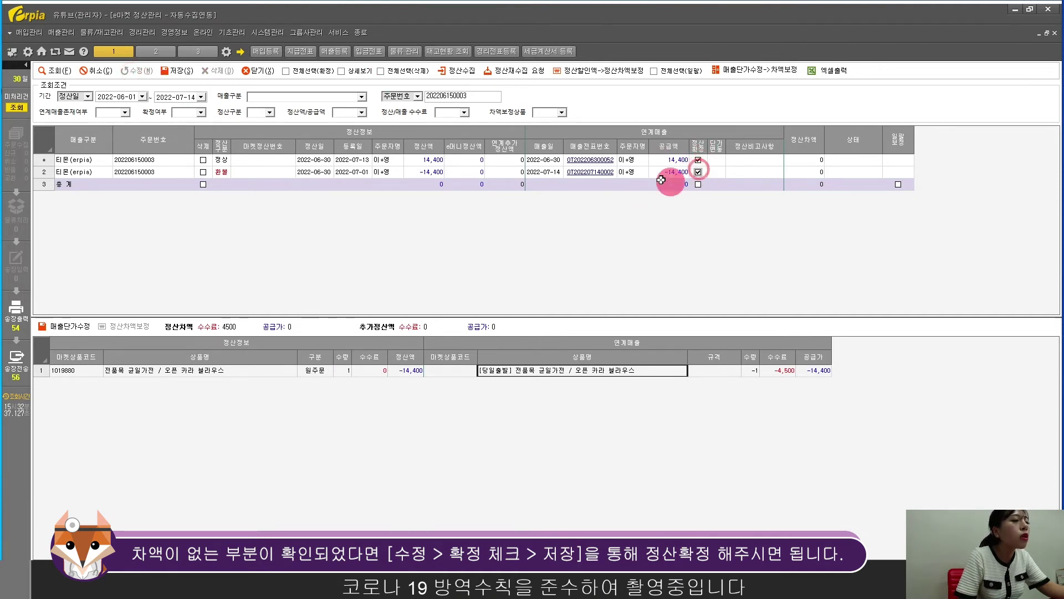
click(160, 71)
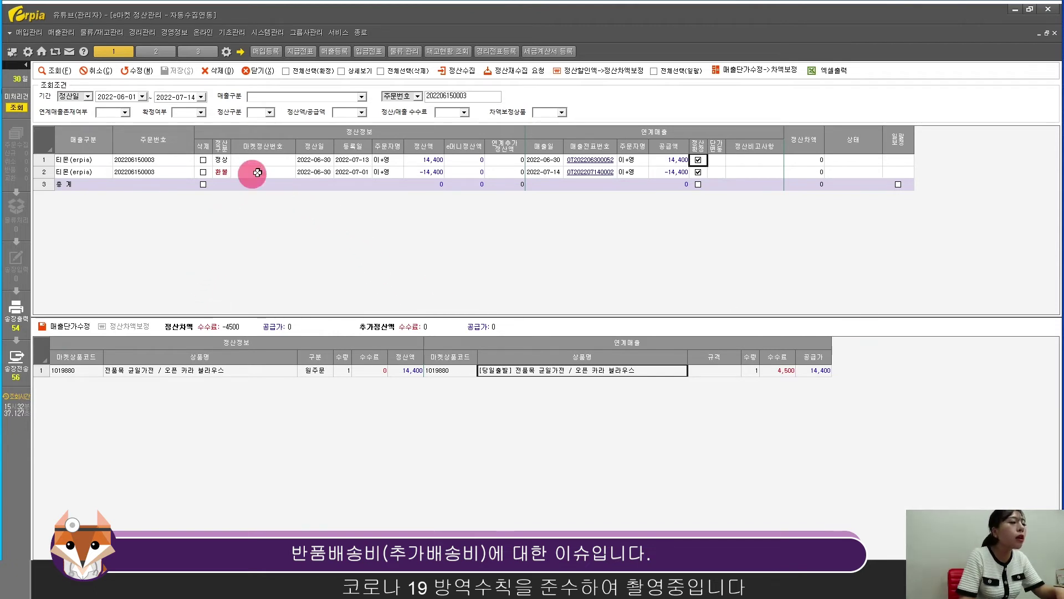
Search by 매출일 for the order settled with 반품배송비, and compare its 공급액 with its 정산액 and settled item
double_click(490, 96)
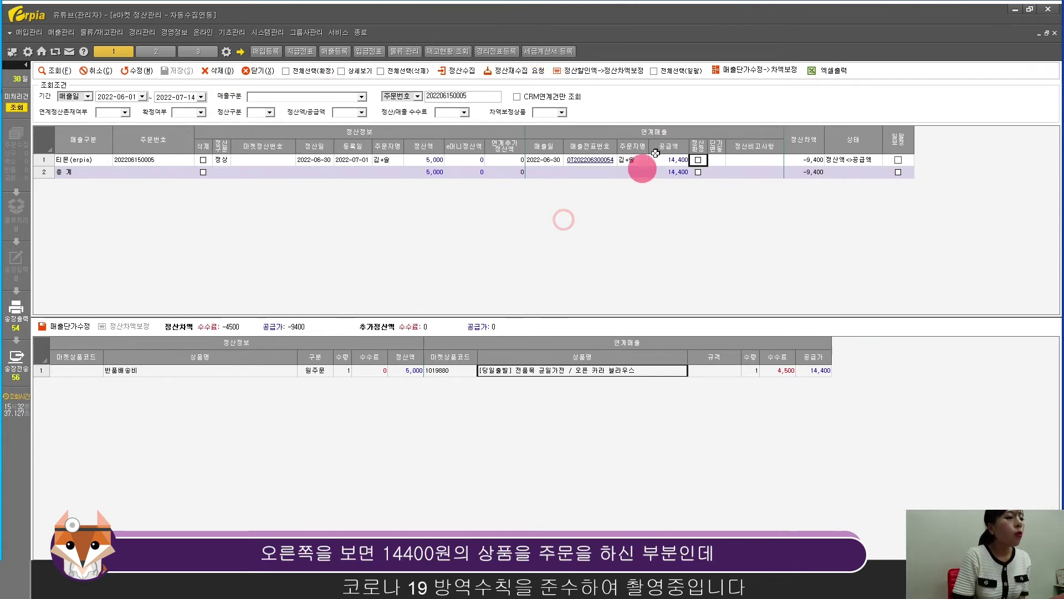
click(665, 160)
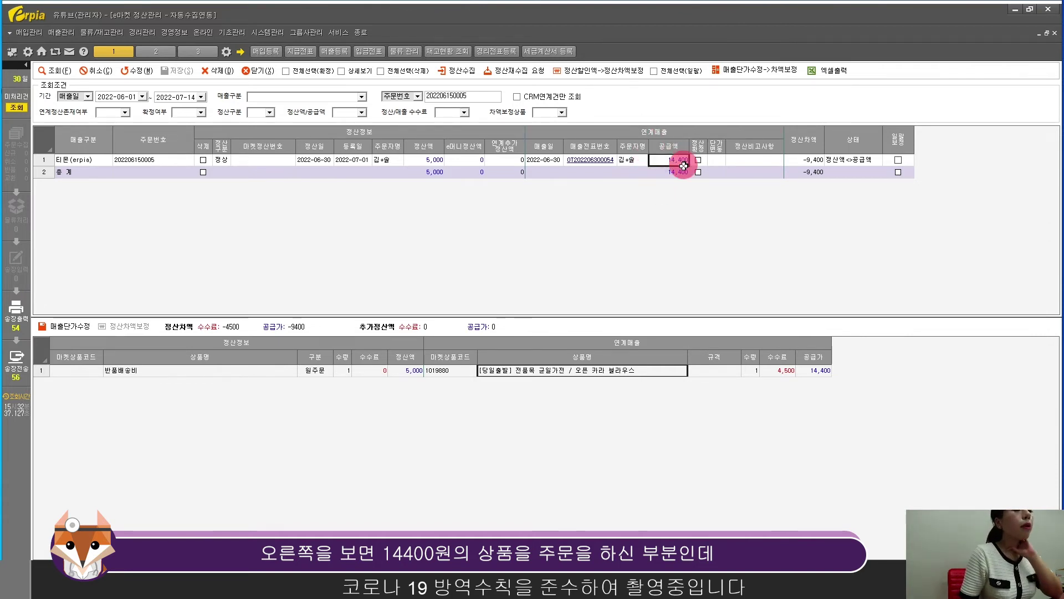
click(664, 160)
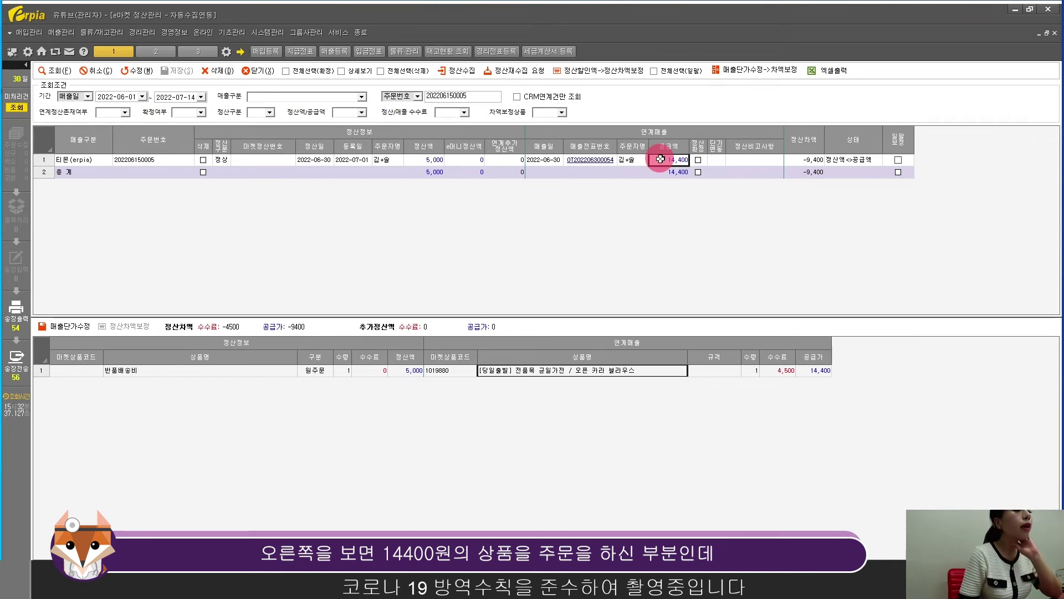
click(637, 253)
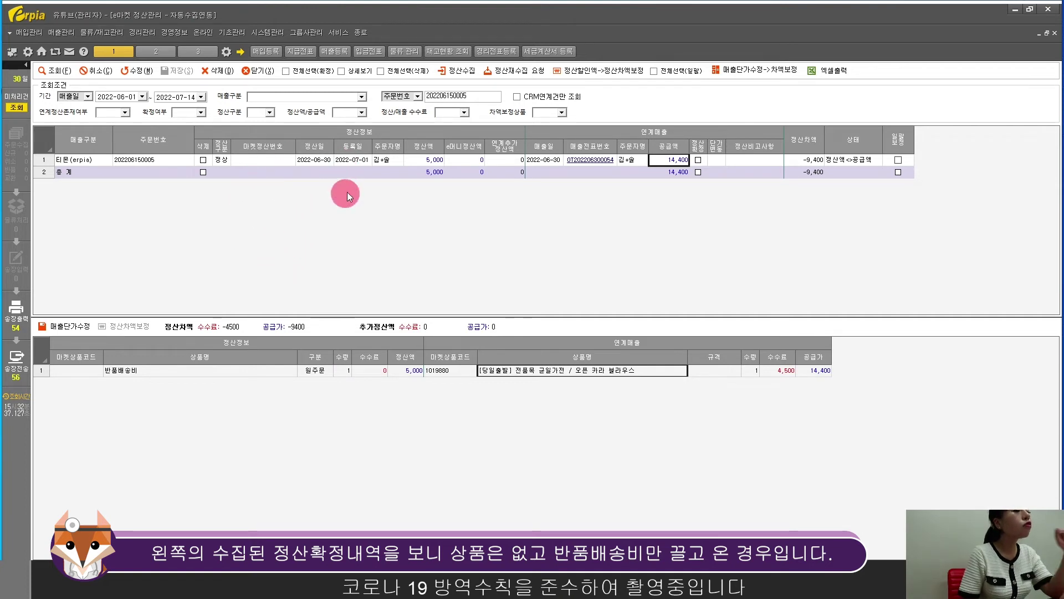
click(415, 158)
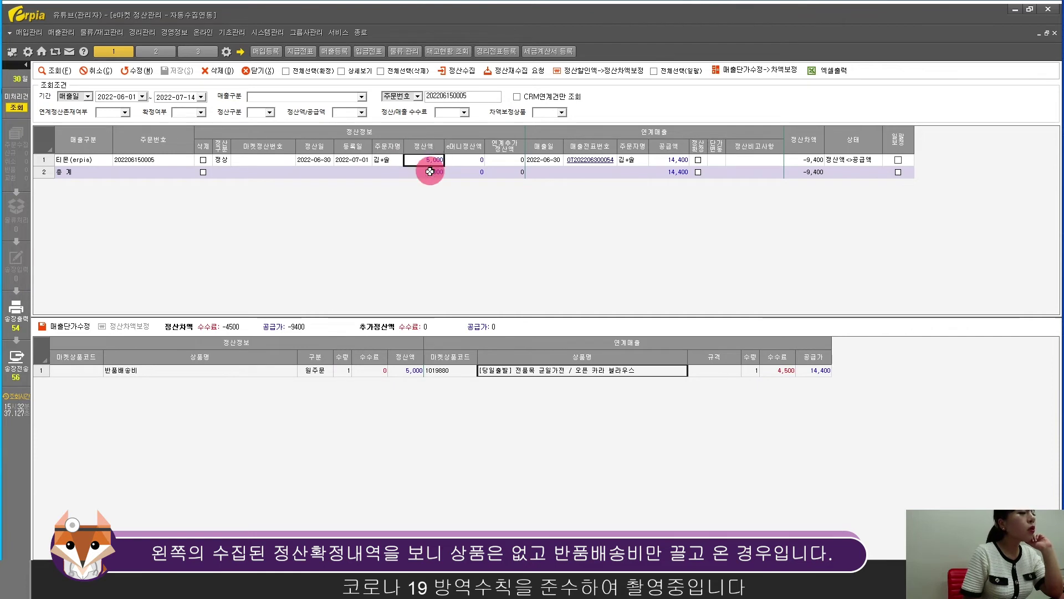
click(185, 371)
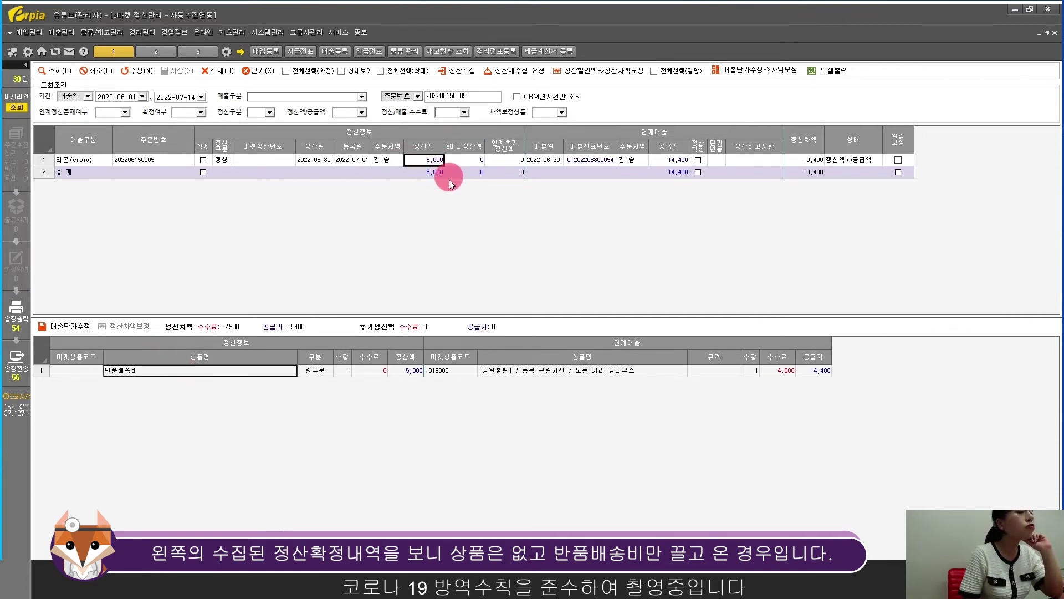
click(511, 214)
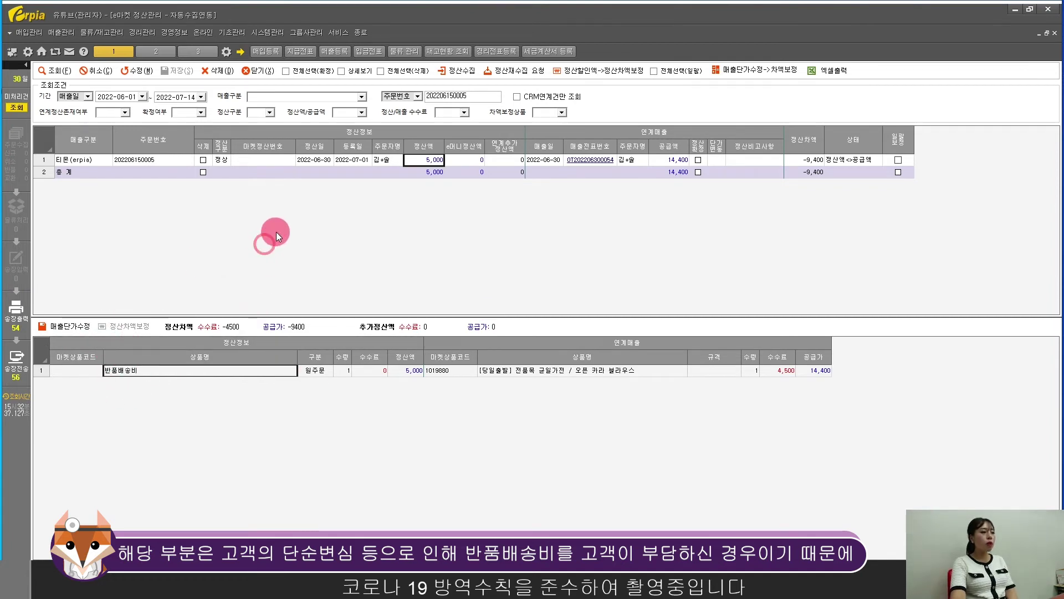
click(648, 244)
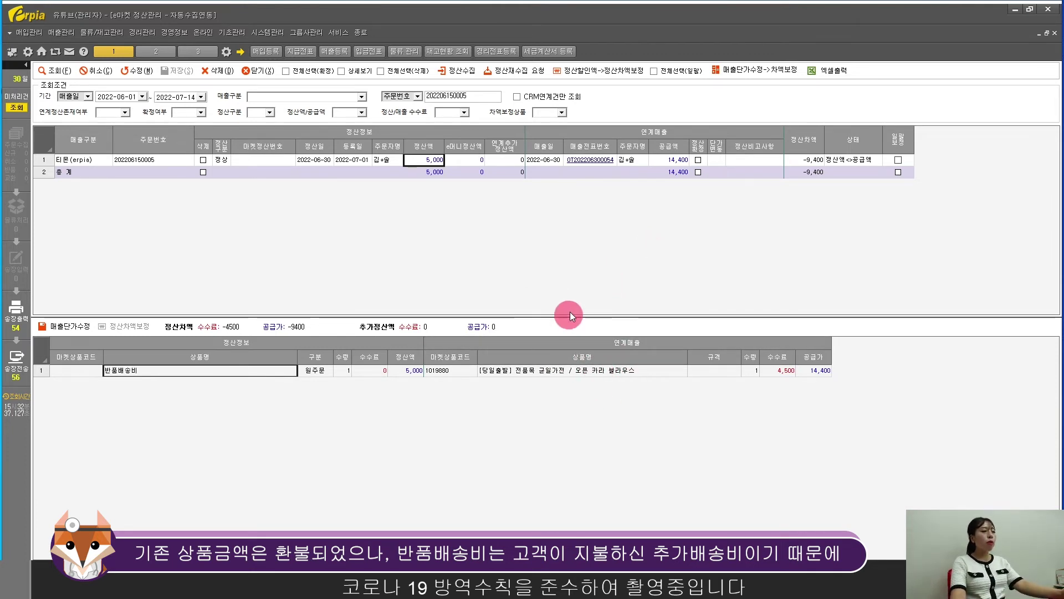
click(561, 291)
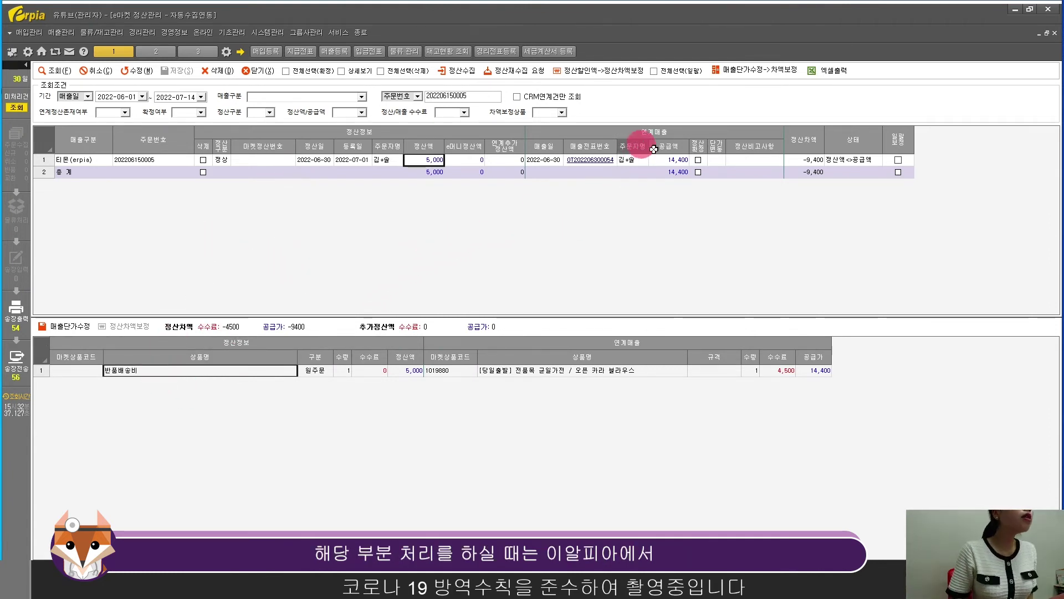
click(601, 257)
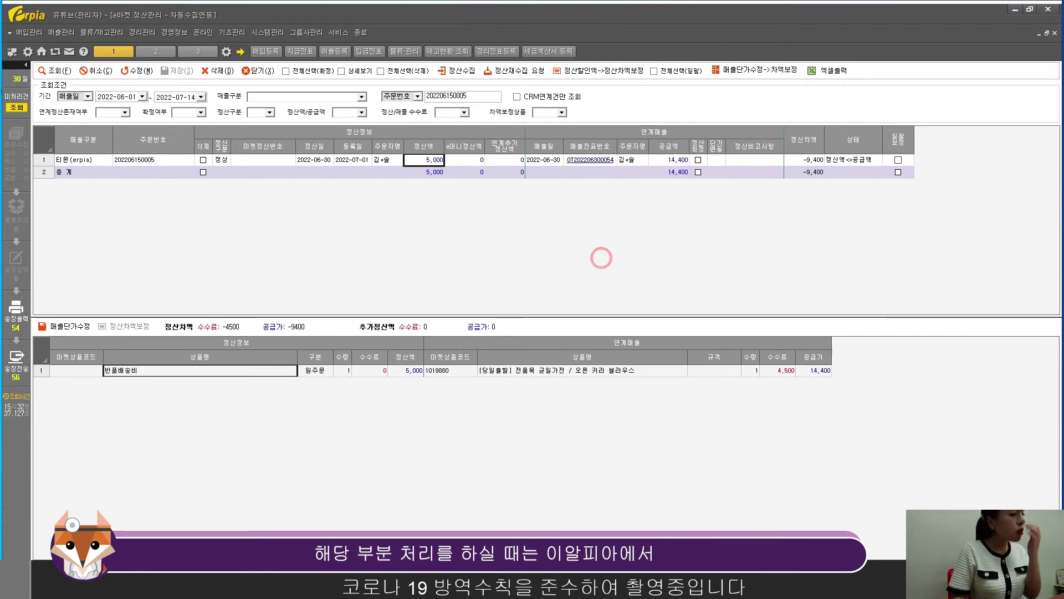
Switch to CRM 관리 Ver.3 and search for the 반품배송비 order by its 주문번호
click(213, 207)
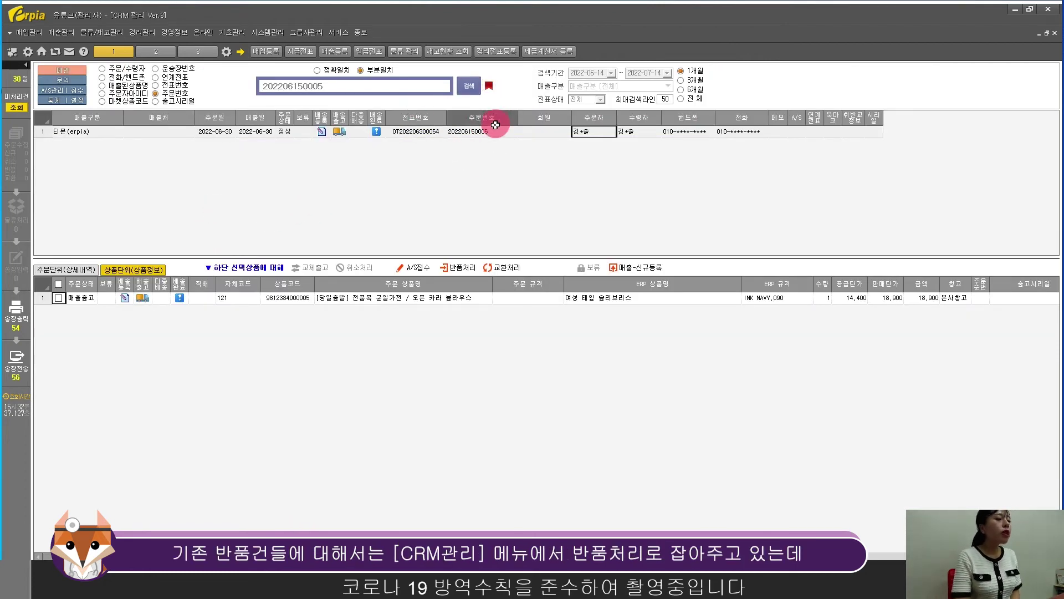
click(472, 187)
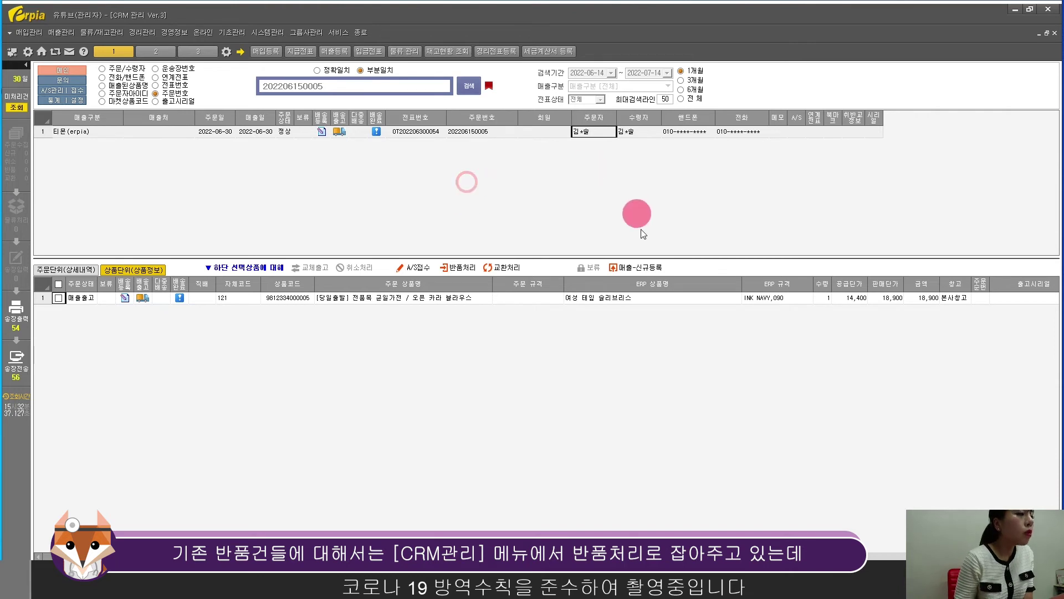
click(458, 269)
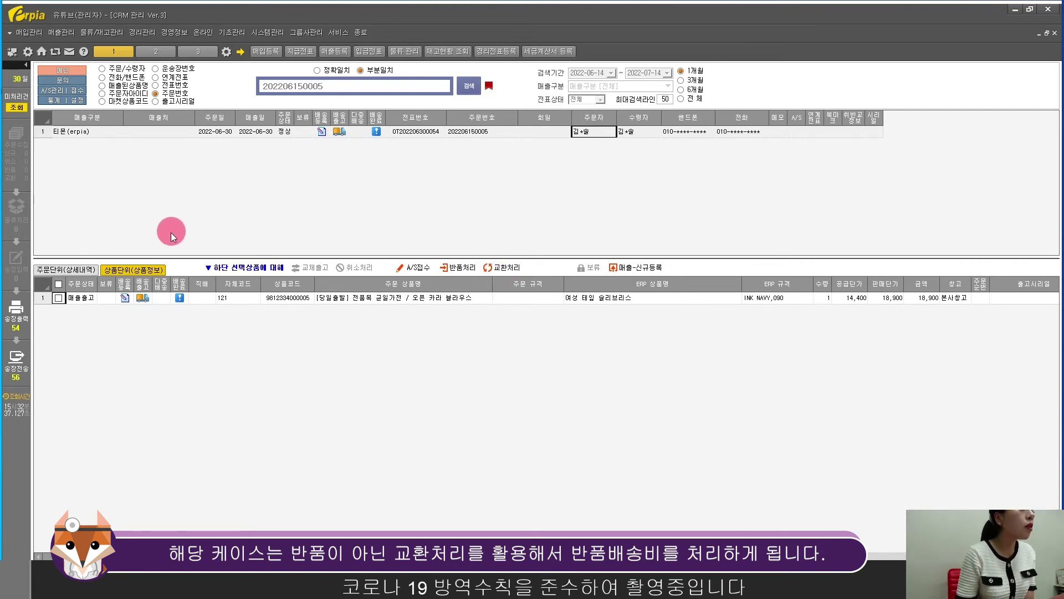
Start 교환처리 for the order's 오픈 카라 블라우스 item and add 반품배송비 as the outgoing product
click(58, 298)
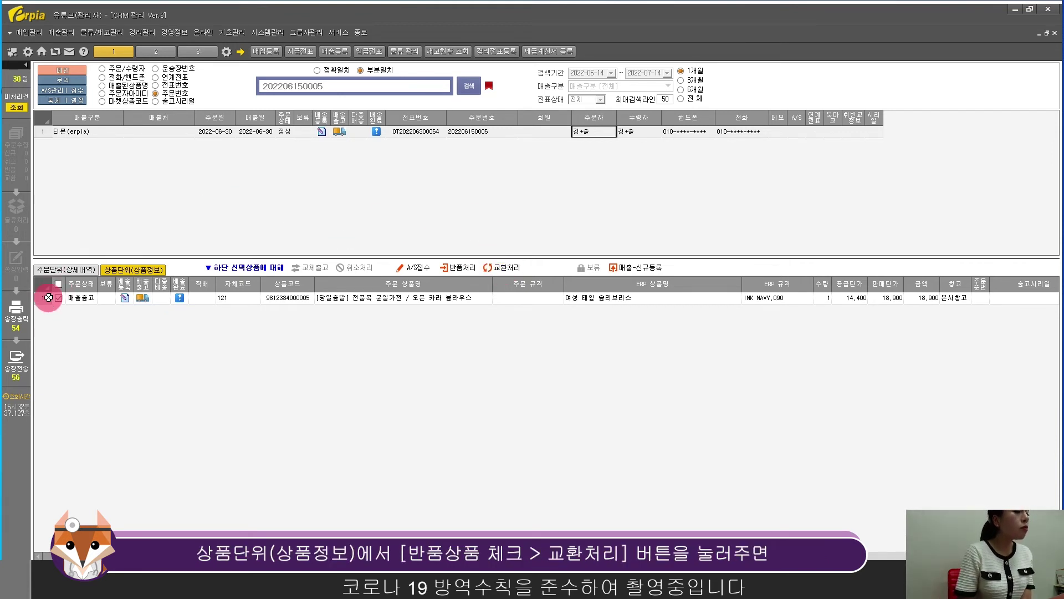
click(512, 267)
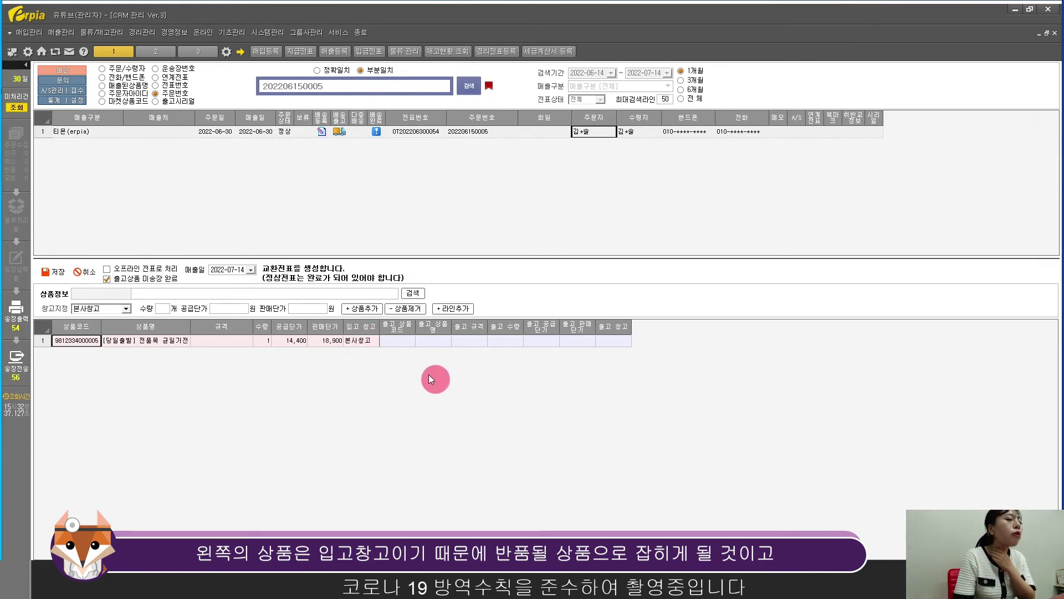
click(155, 292)
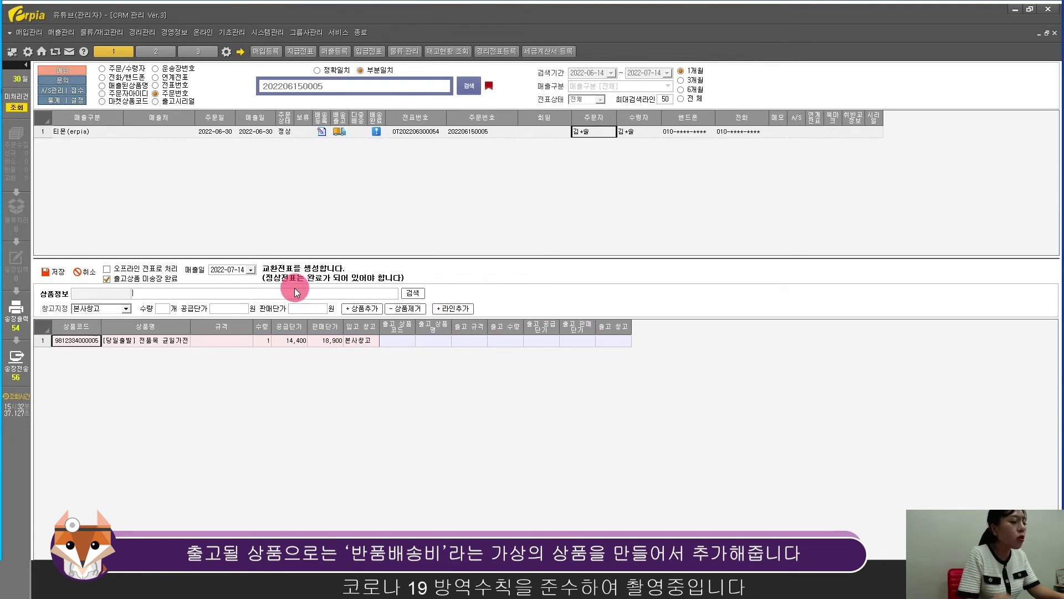
text(반품배송비)
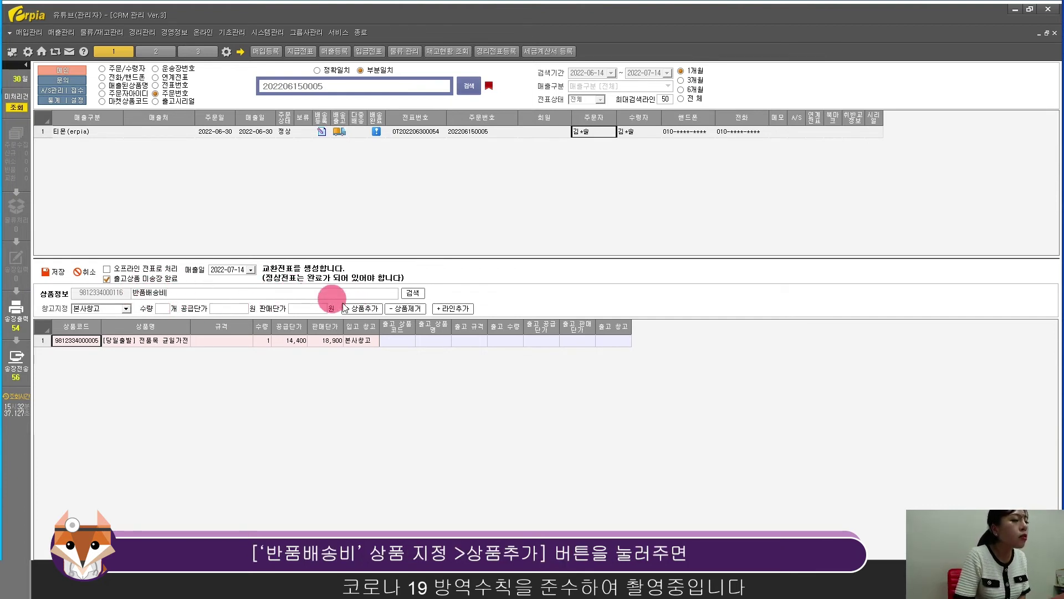
click(368, 311)
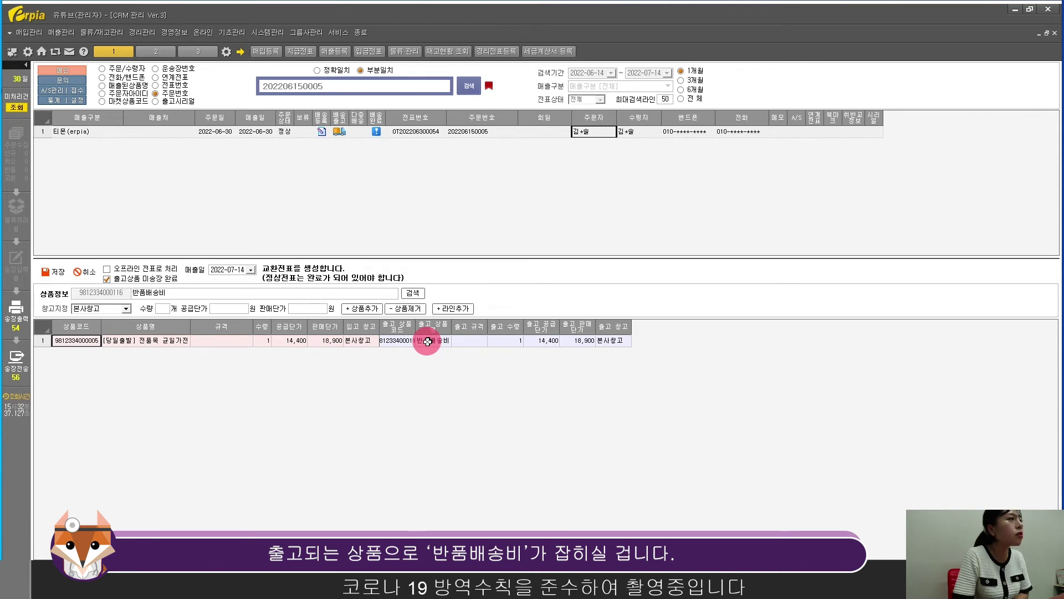
Set both 출고 공급단가 and 출고 판매단가 of the 반품배송비 product to 5,000
click(548, 340)
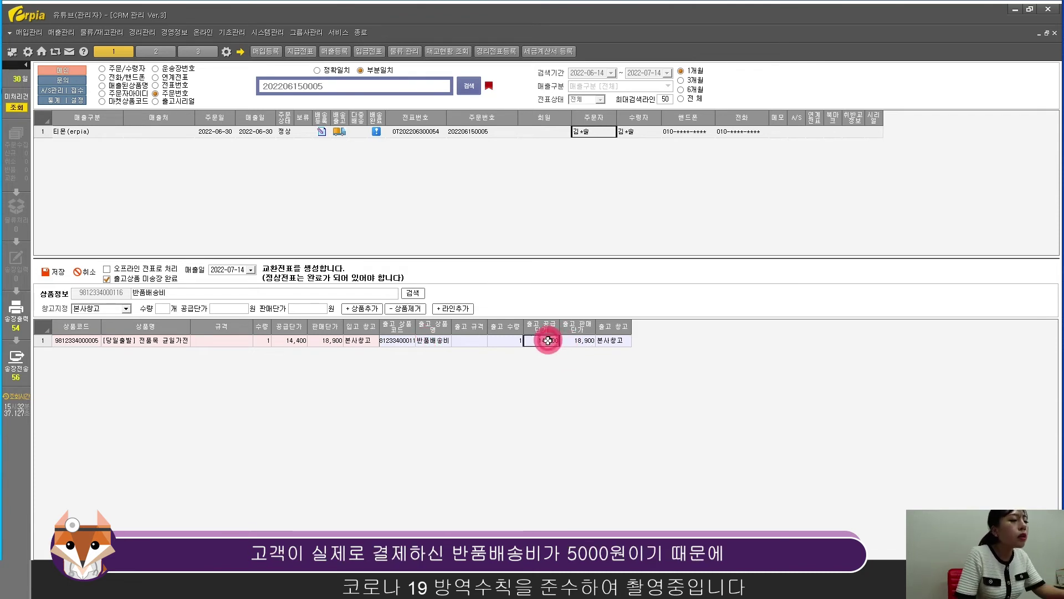
key(BackSpace)
key(BackSpace)
key(BackSpace)
key(BackSpace)
key(BackSpace)
text(0)
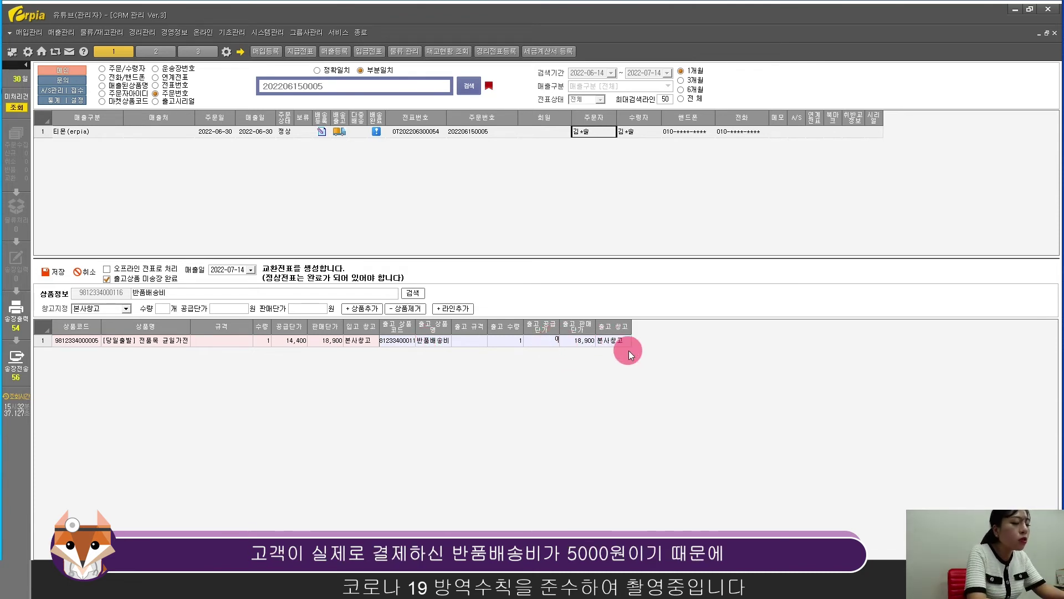
key(Return)
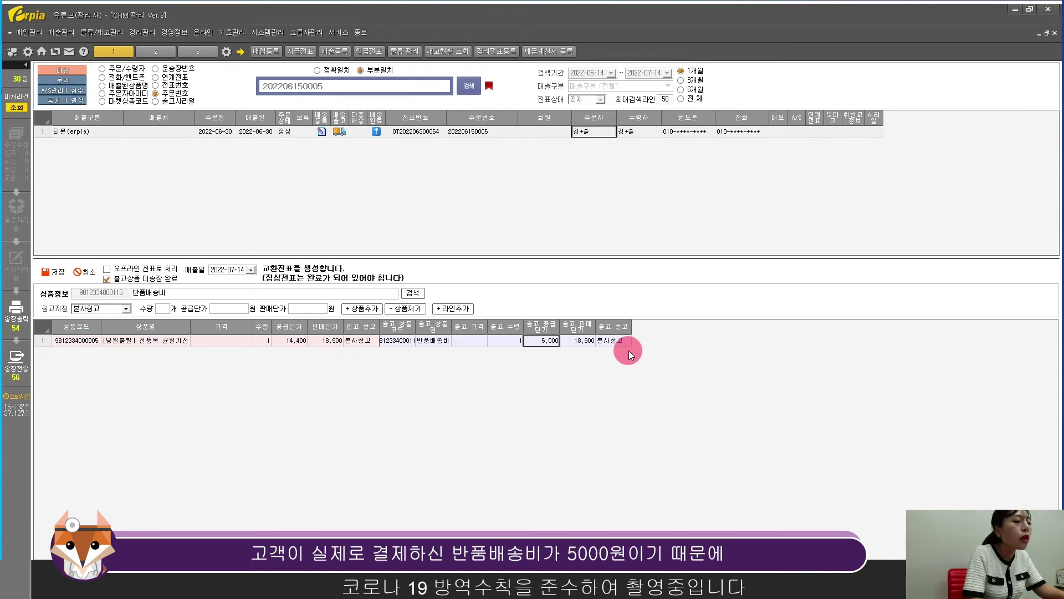
click(596, 340)
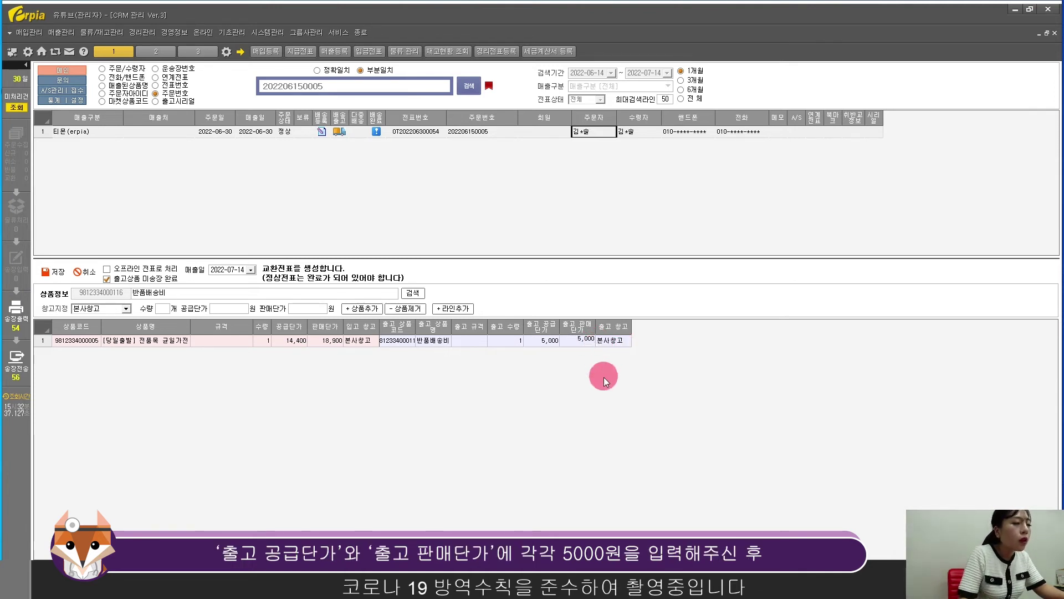
Save the exchange slip and select it in the order list to review its returned item and 반품배송비 line
click(609, 340)
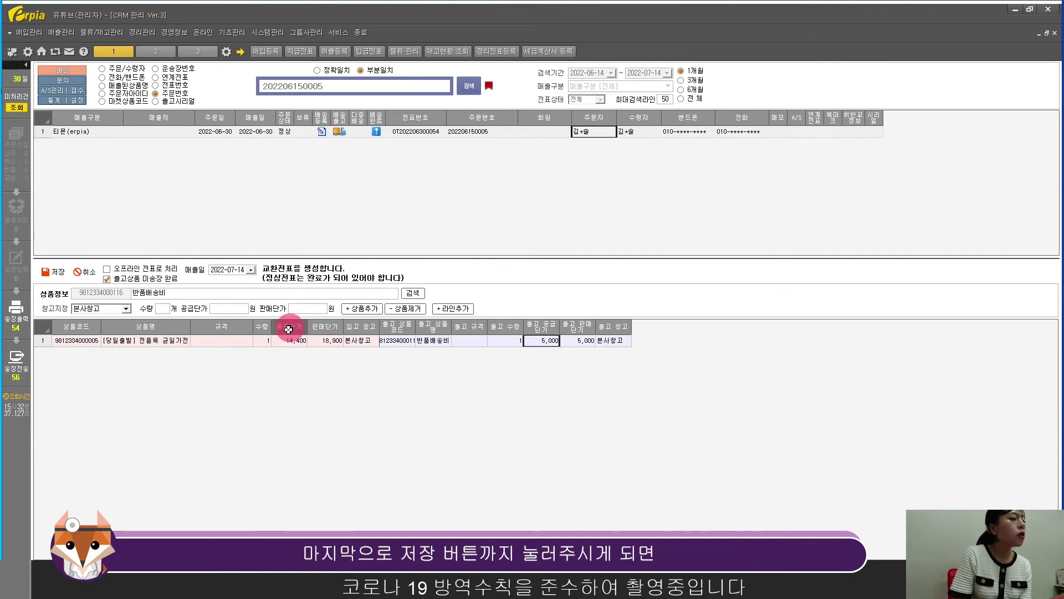
click(56, 273)
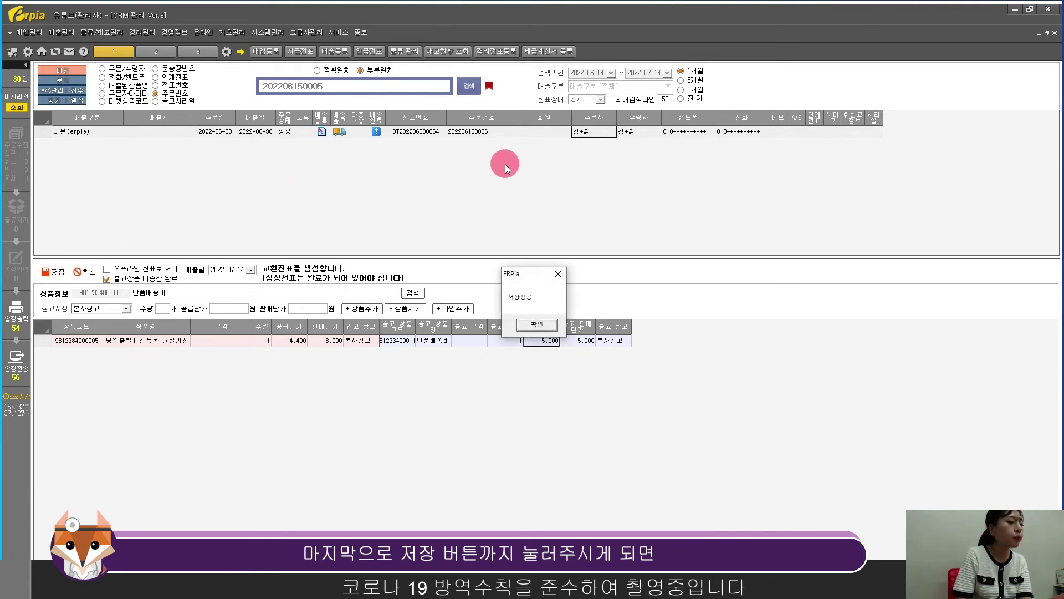
click(536, 325)
click(469, 87)
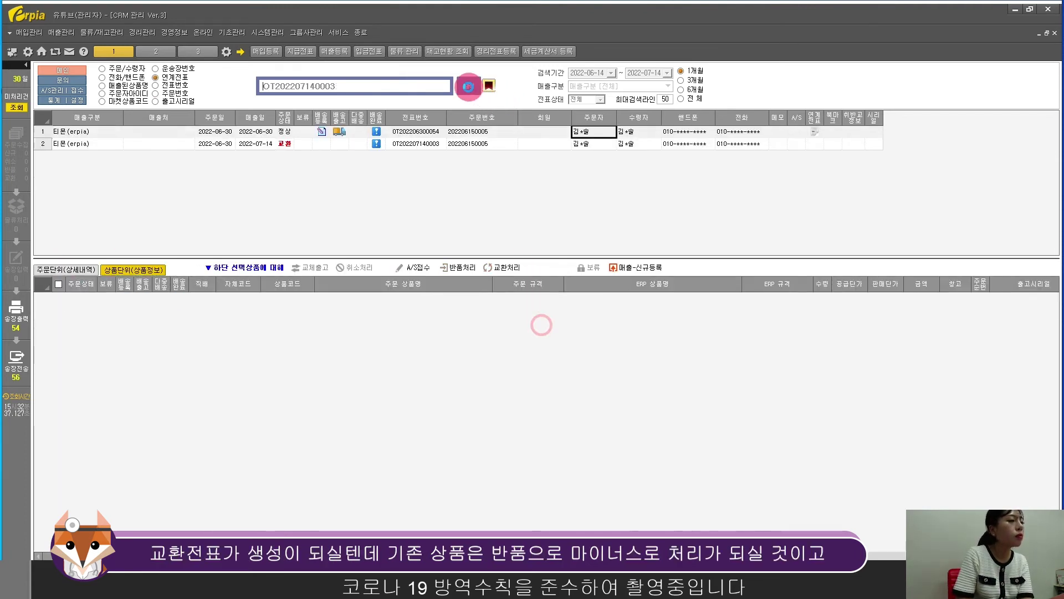
click(429, 145)
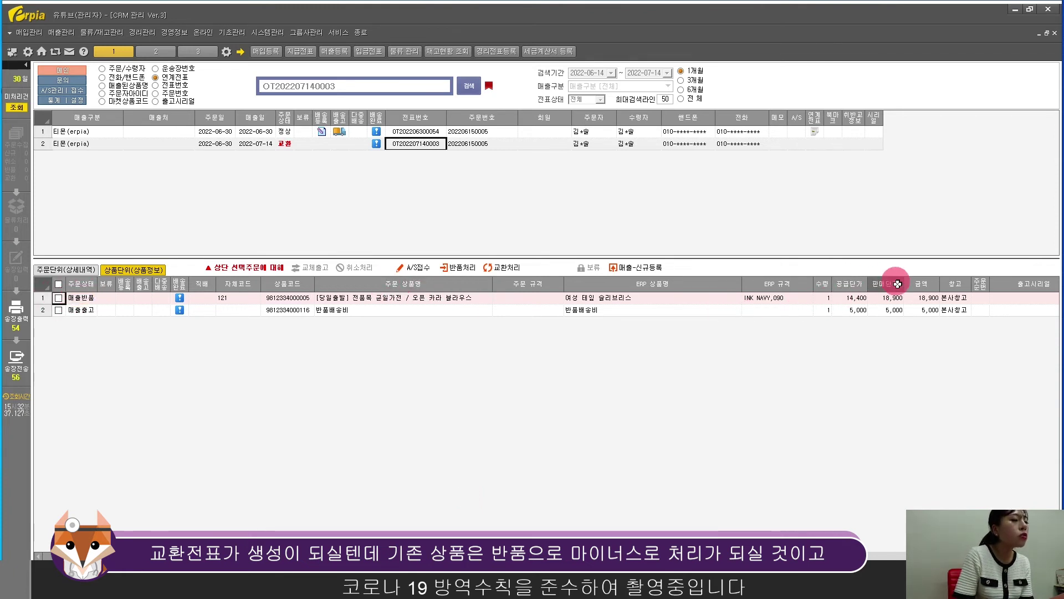
click(318, 312)
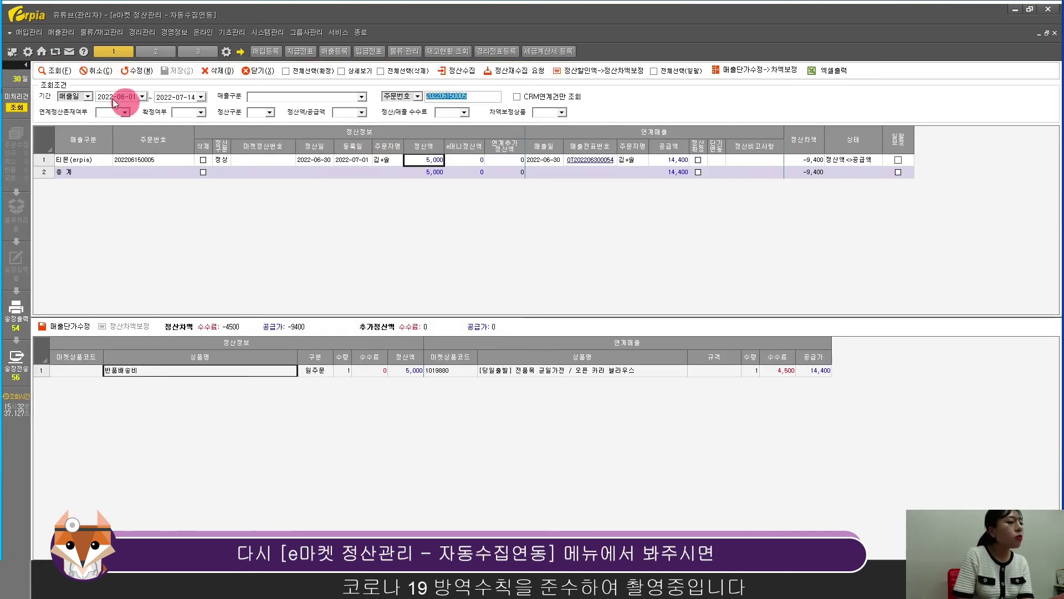
Switch to e마켓 정산관리 - 자동수집연동, rerun the search for the same order, and compare its total 공급액 and 정산액
click(58, 71)
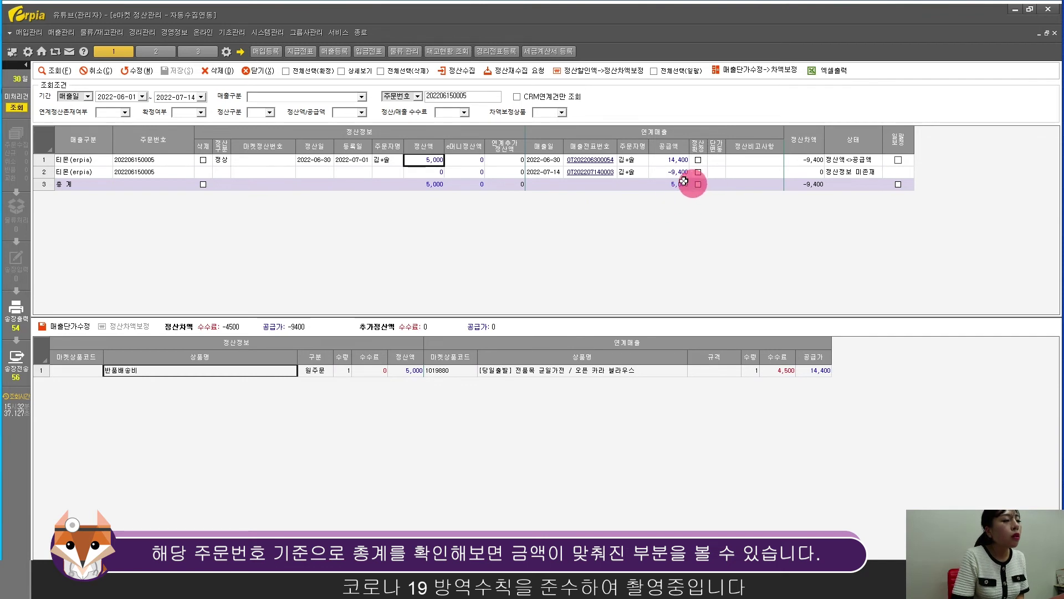
click(663, 185)
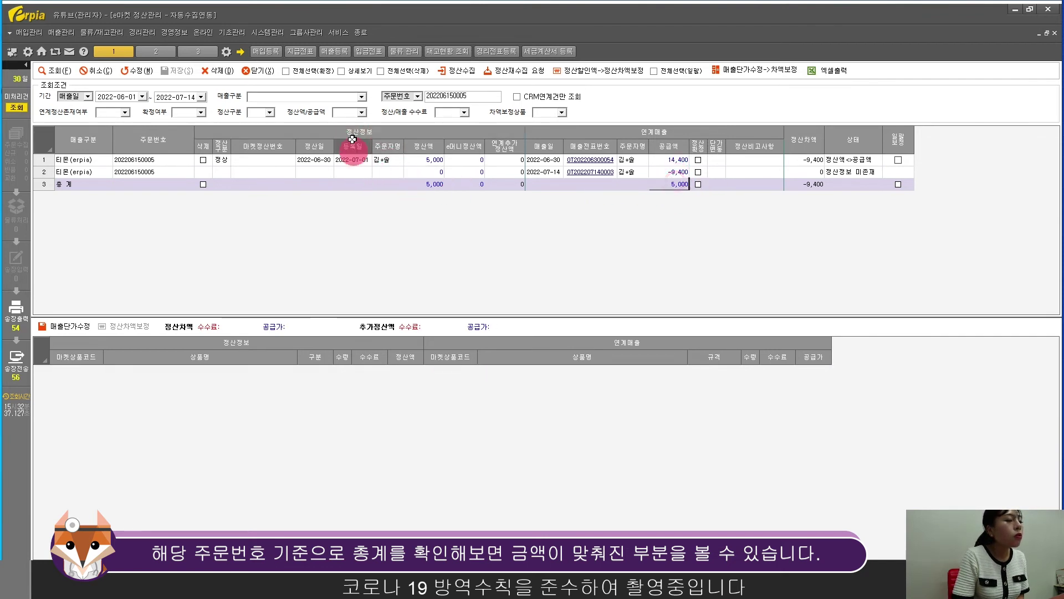
click(425, 185)
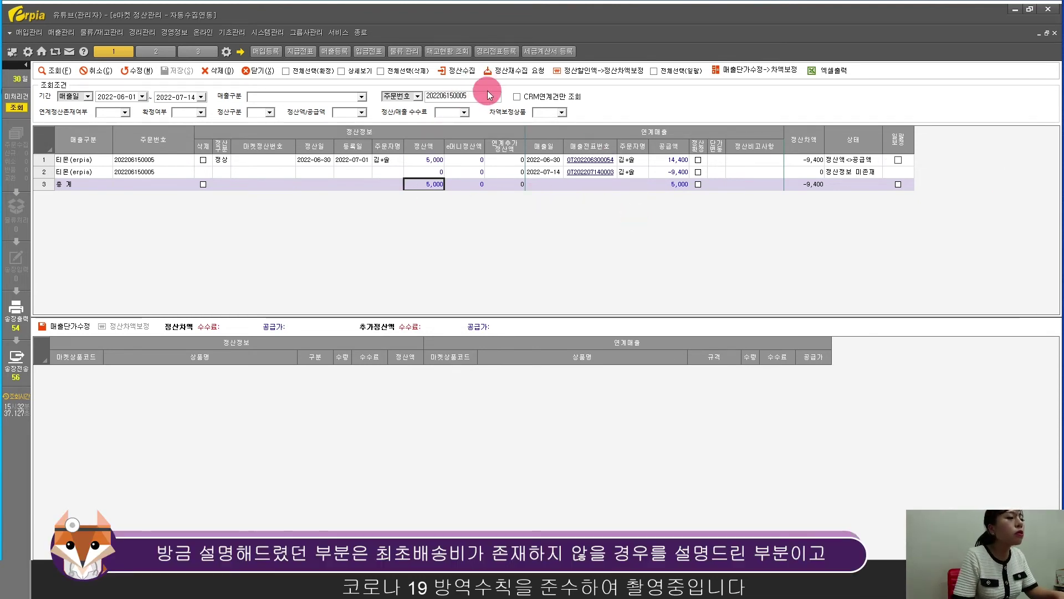
Search the settlement list by 주문번호 for the order that has both an initial 배송비 and a 반품배송비
click(447, 97)
drag(473, 97, 307, 105)
key(ctrl+v)
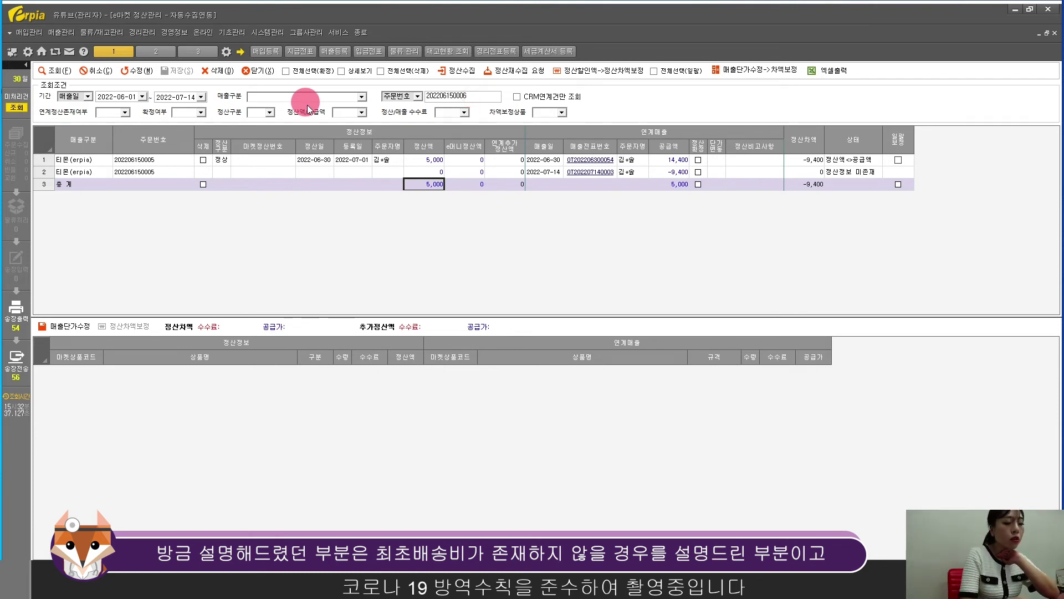
click(54, 70)
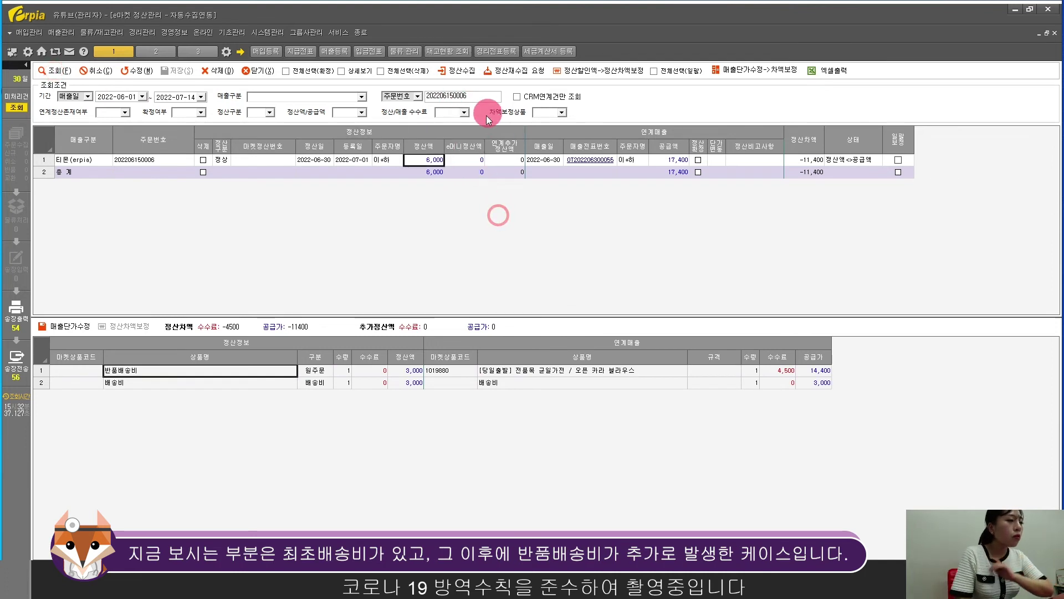
click(499, 215)
click(523, 237)
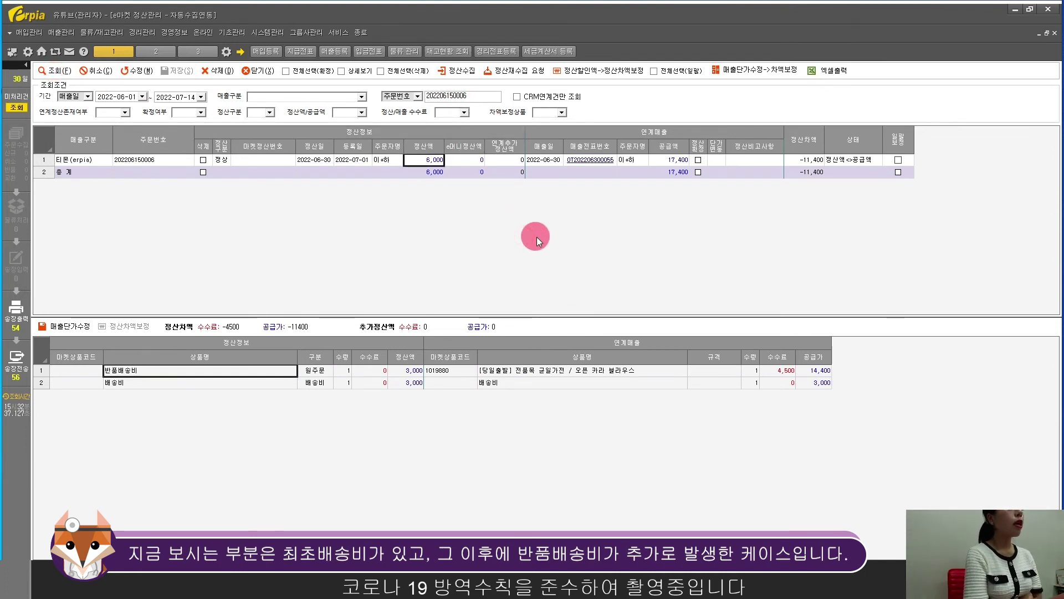
Compare the order's linked sale lines, 오픈 카라 블라우스 and 배송비, with its settled 반품배송비 and 배송비 lines
click(823, 383)
click(364, 329)
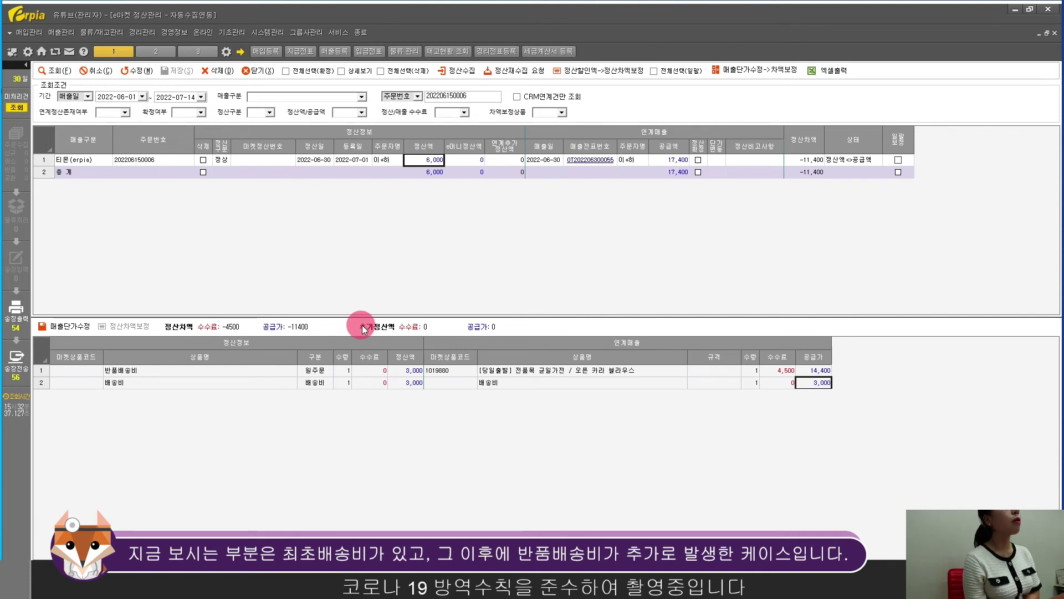
click(573, 369)
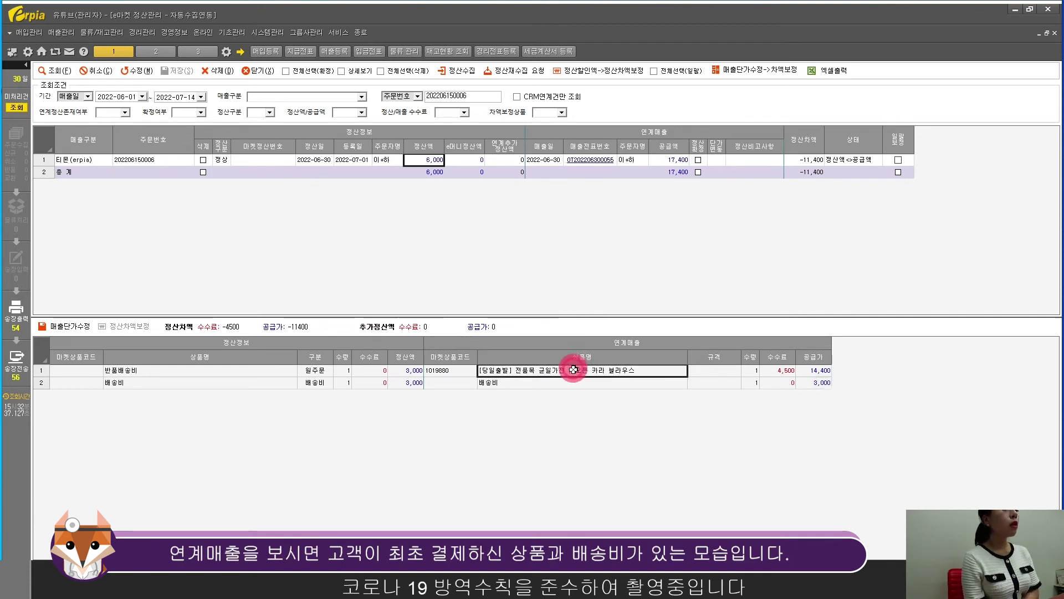
click(609, 384)
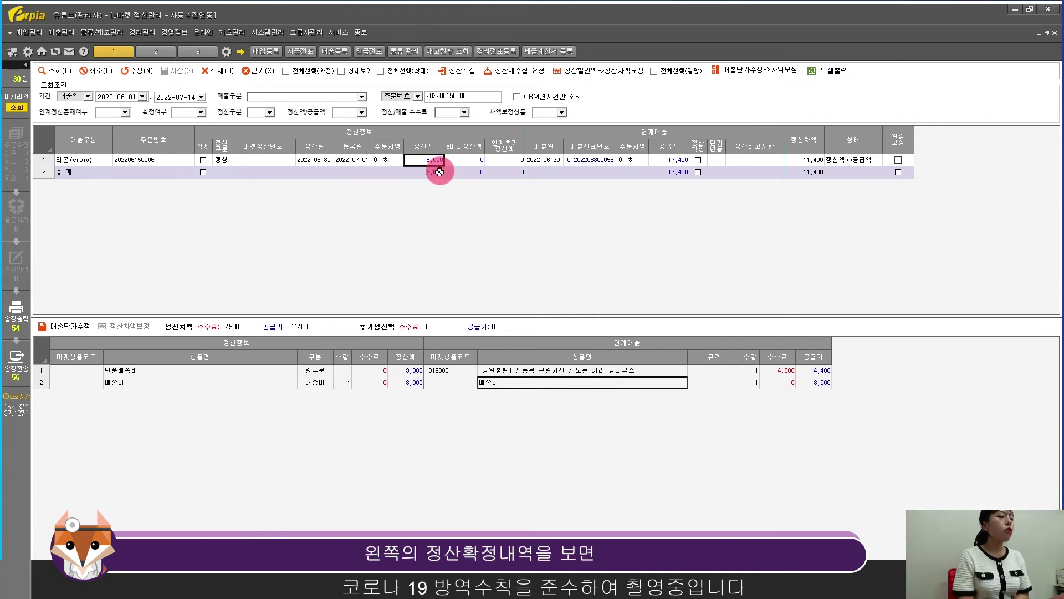
click(582, 371)
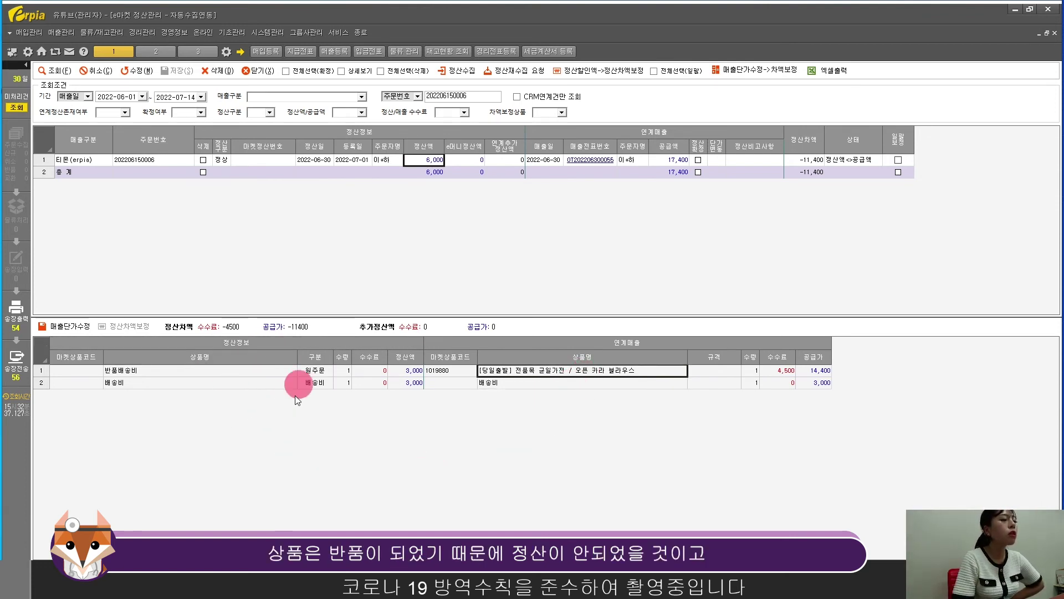
click(387, 383)
click(189, 371)
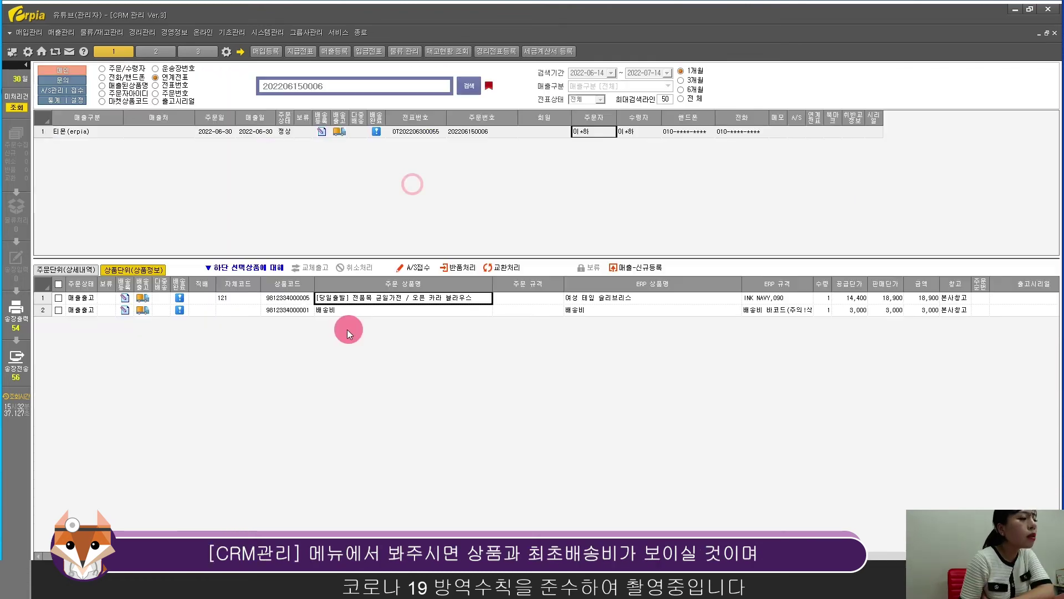
In CRM 관리 Ver.3, start 교환처리 for only the order's 오픈 카라 블라우스 item and add 반품배송비 as the outgoing product
click(353, 300)
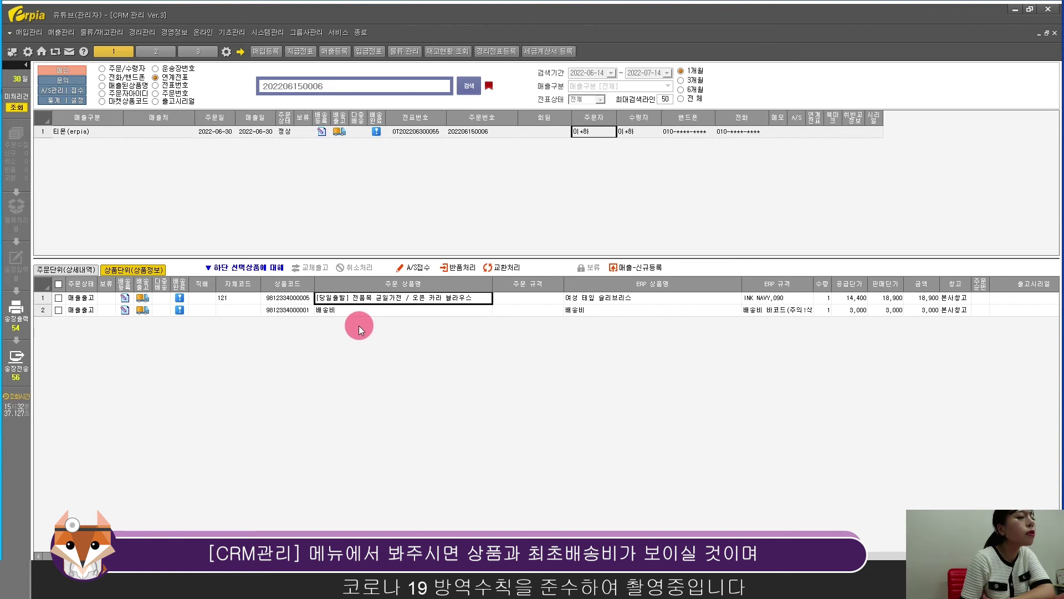
click(388, 310)
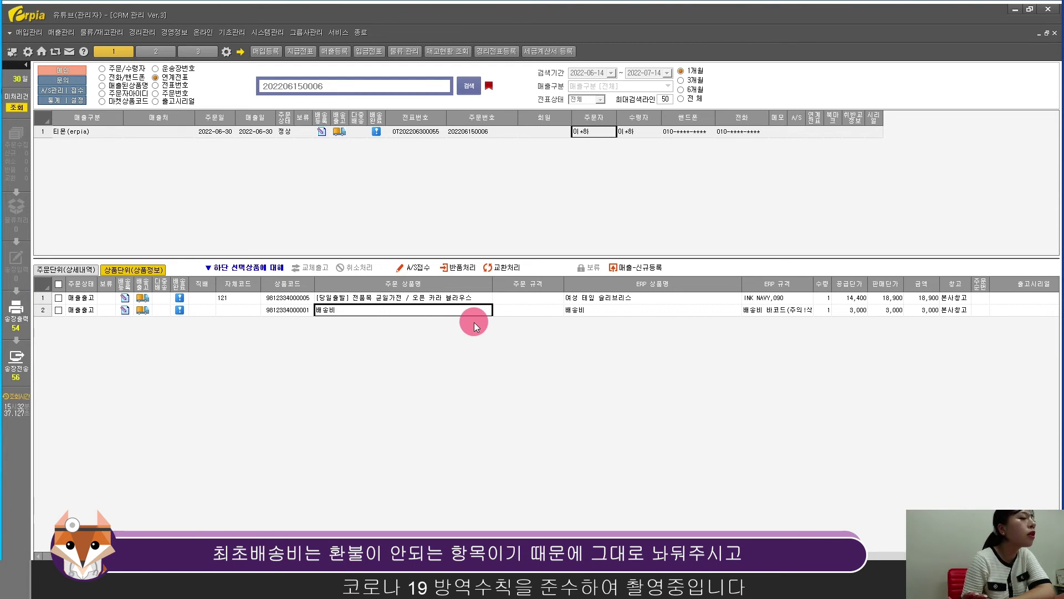
click(59, 299)
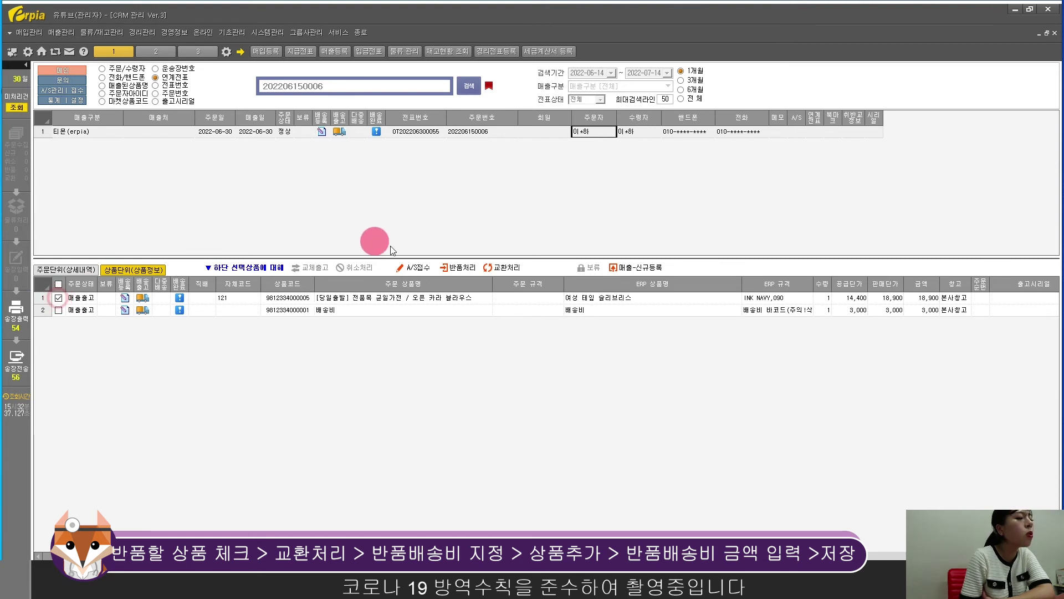
click(504, 269)
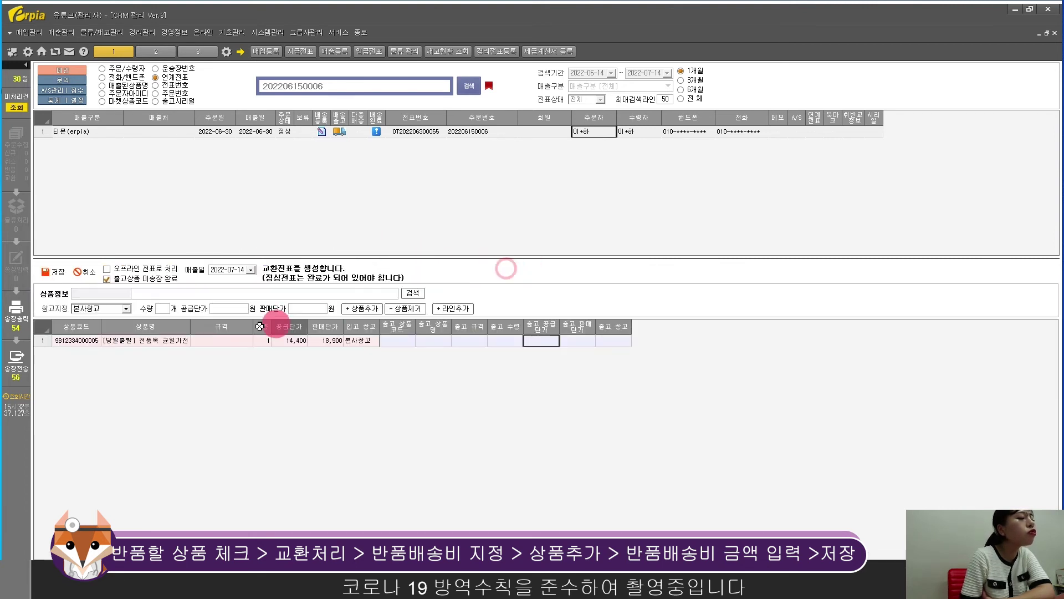
click(225, 270)
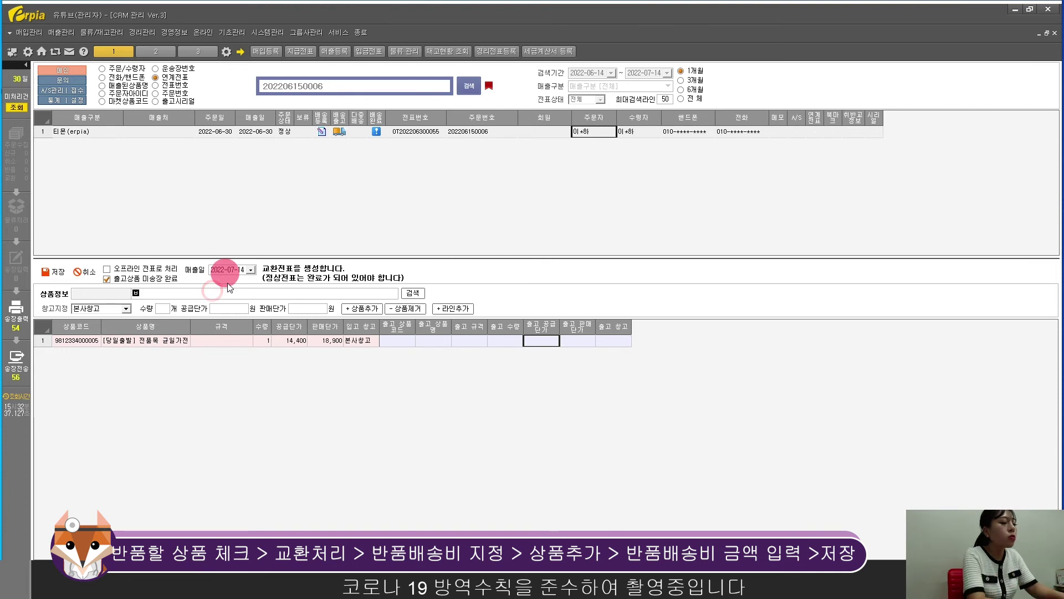
click(364, 310)
Set both 출고 공급단가 and 출고 판매단가 of the 반품배송비 product to 3,000
click(547, 341)
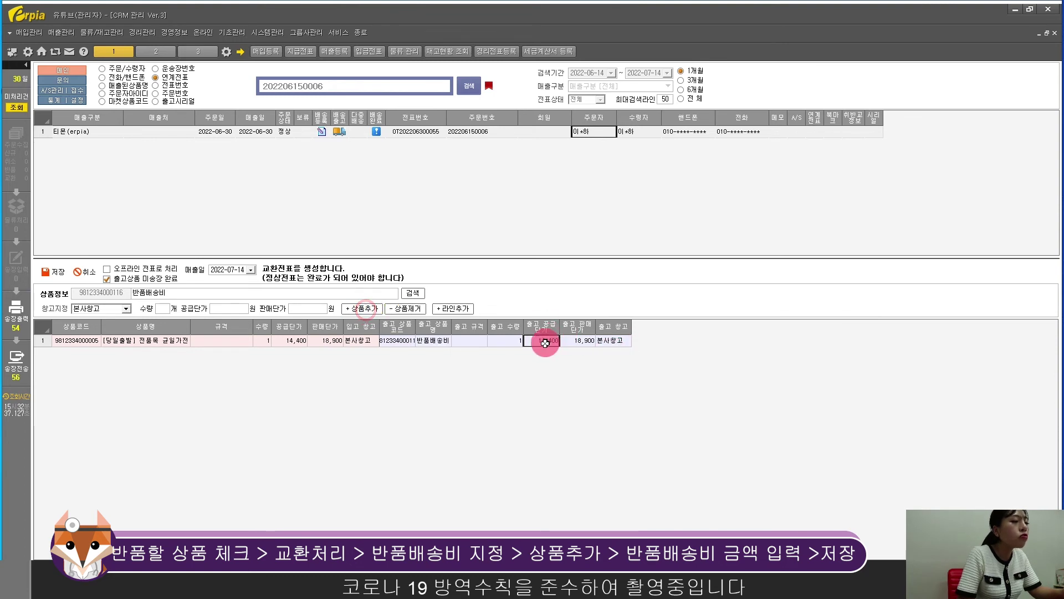
click(778, 320)
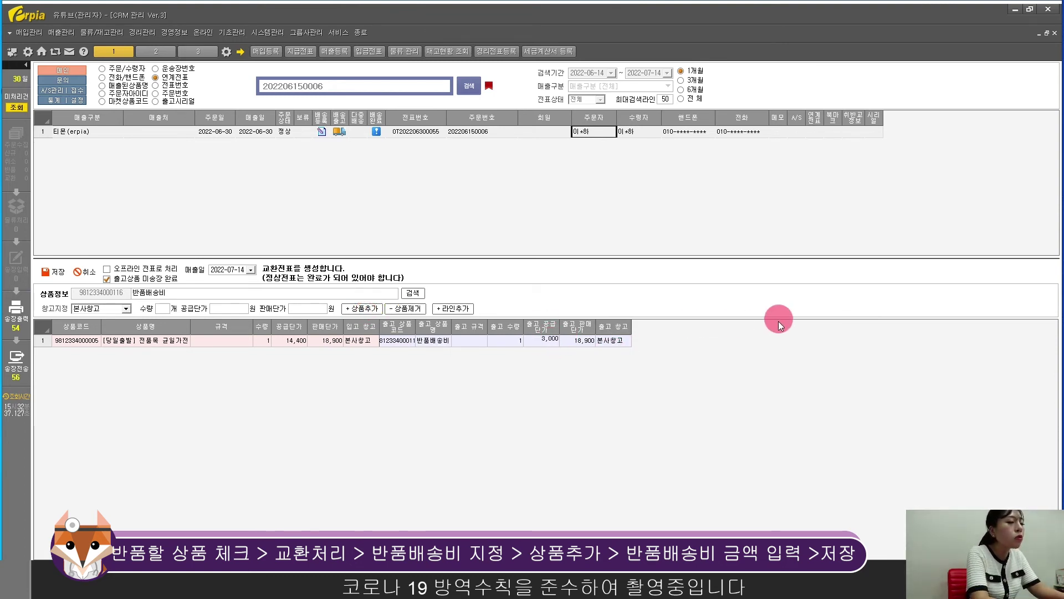
click(547, 339)
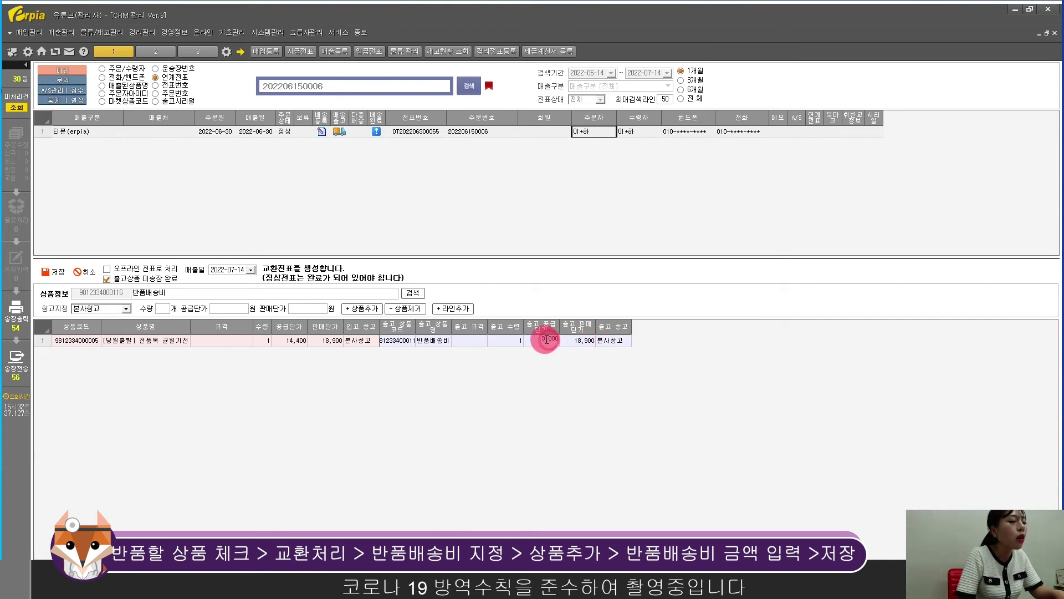
click(574, 338)
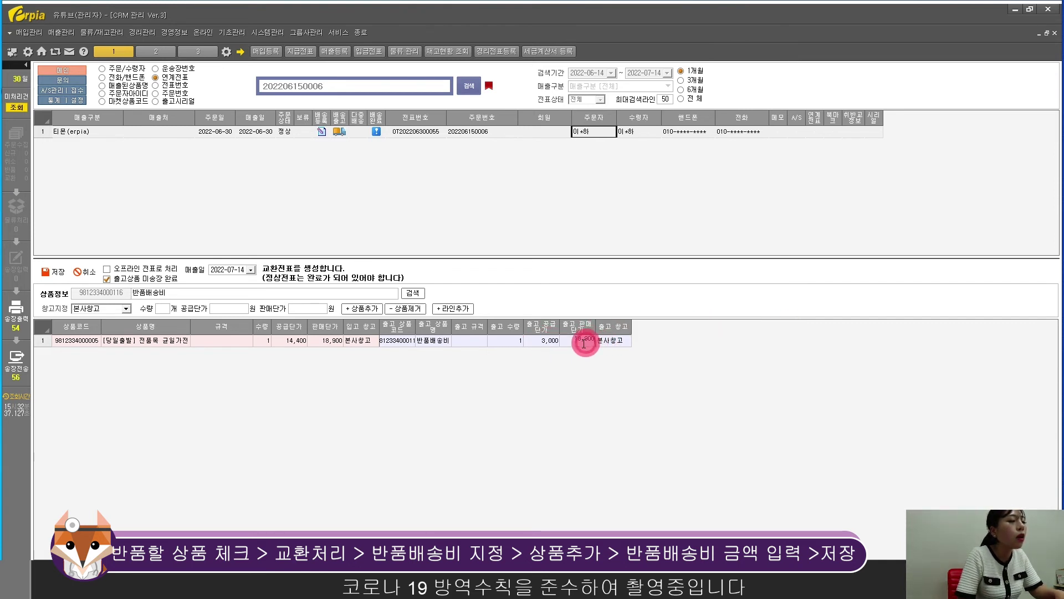
text(3000)
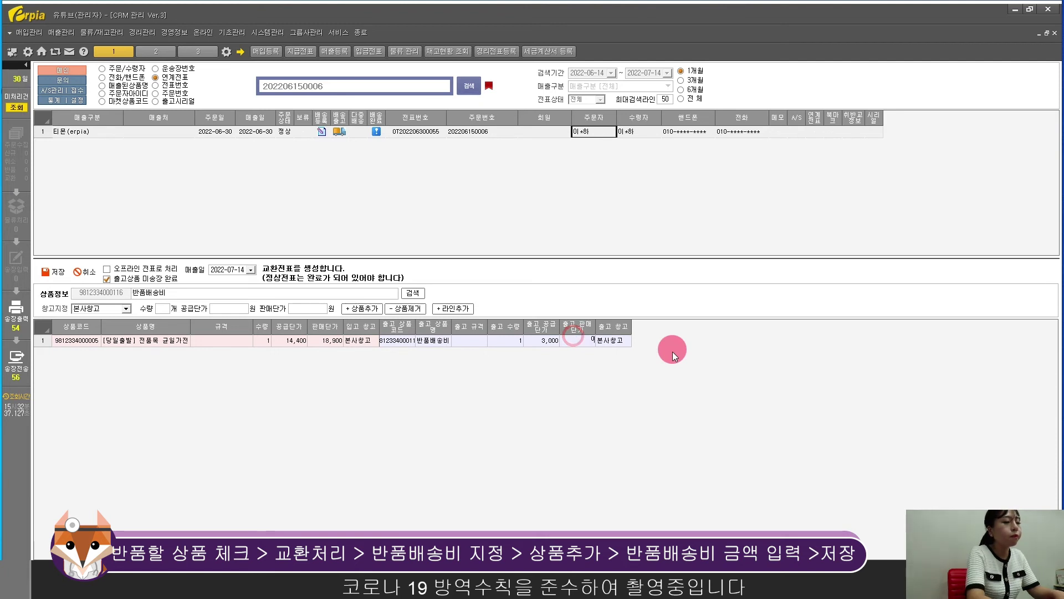
click(497, 381)
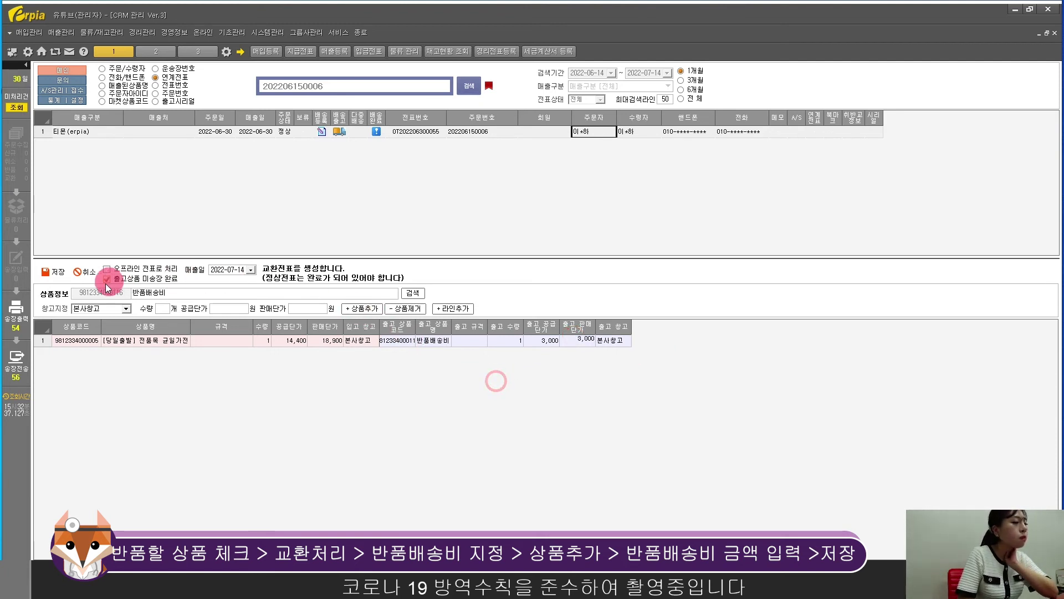
Save this exchange slip and select it in the order list to check its 매출반품 and 매출출고 lines
click(55, 270)
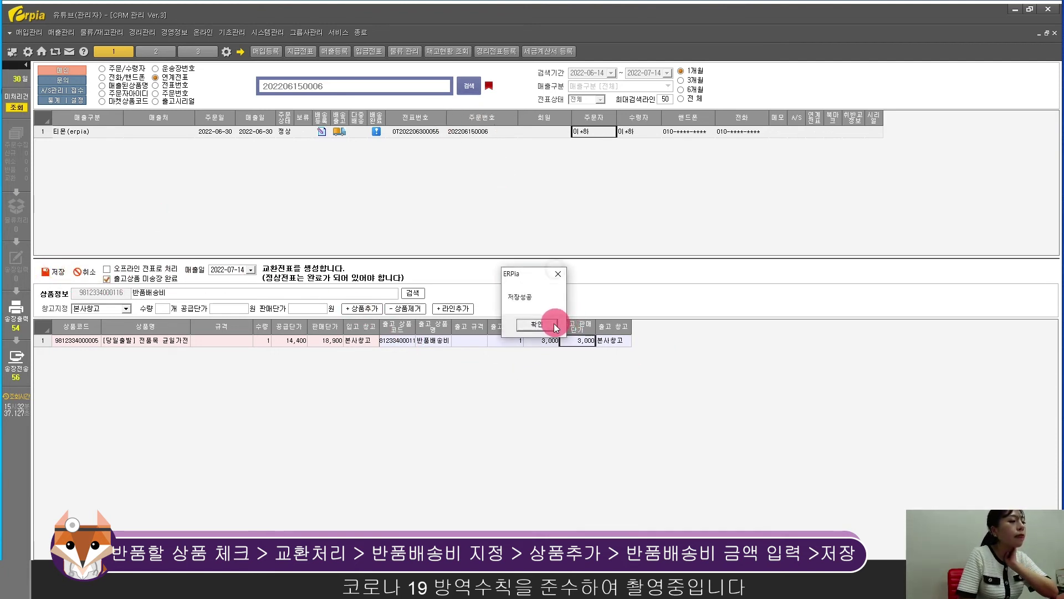
click(554, 324)
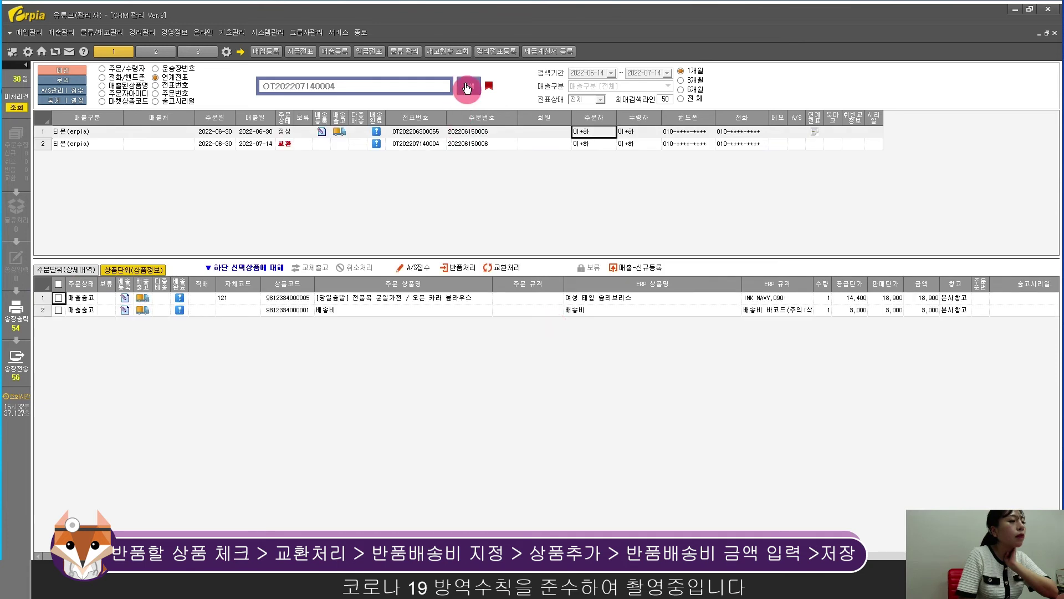
click(405, 144)
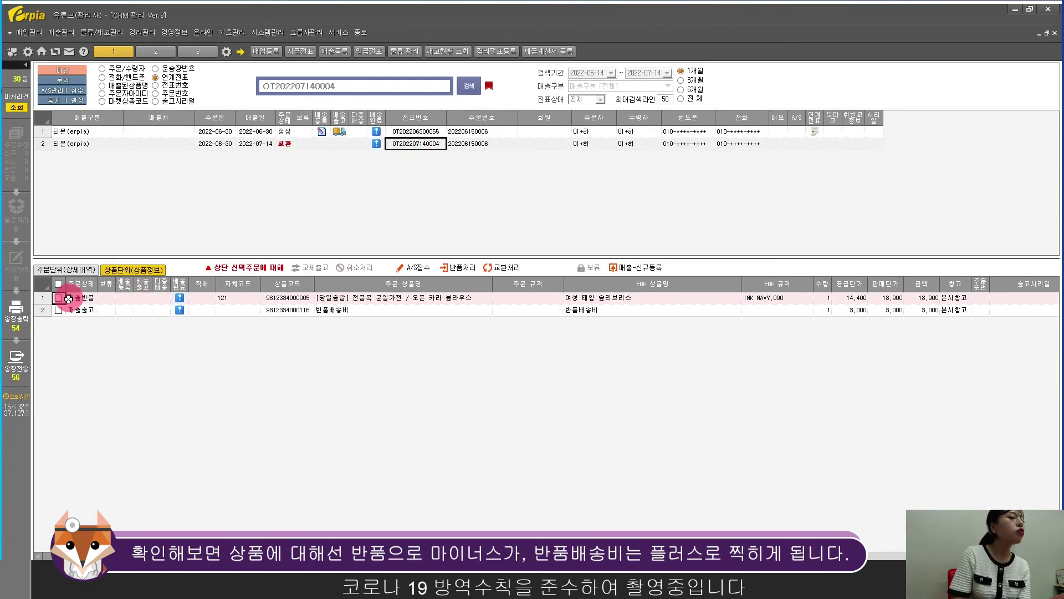
click(340, 309)
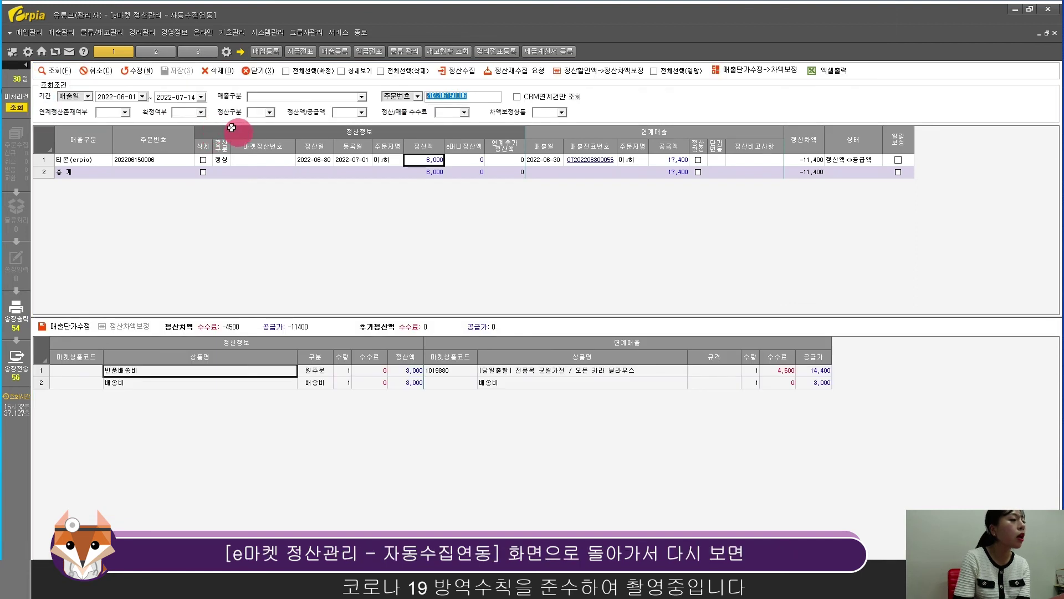
Return to e마켓 정산관리 - 자동수집연동, rerun the order search, and compare the 총계 of 정산액 and 공급액
click(56, 71)
click(58, 70)
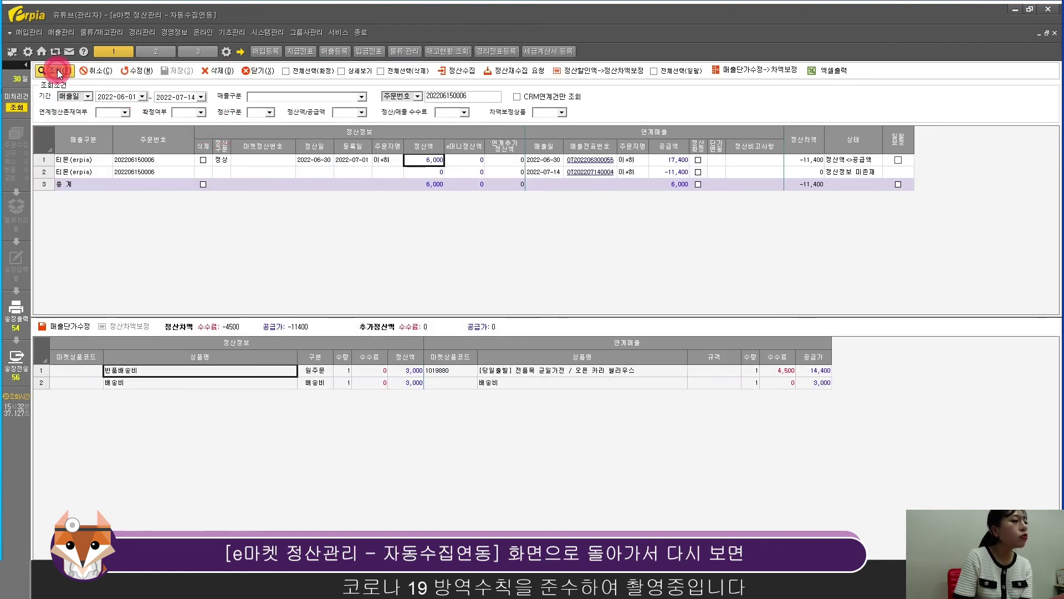
click(548, 270)
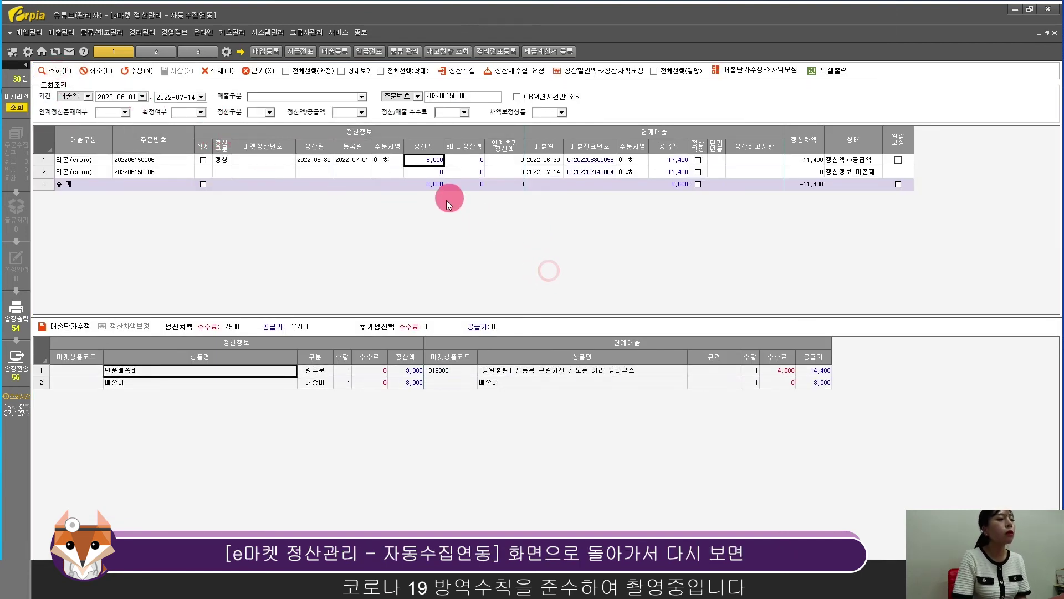
click(668, 160)
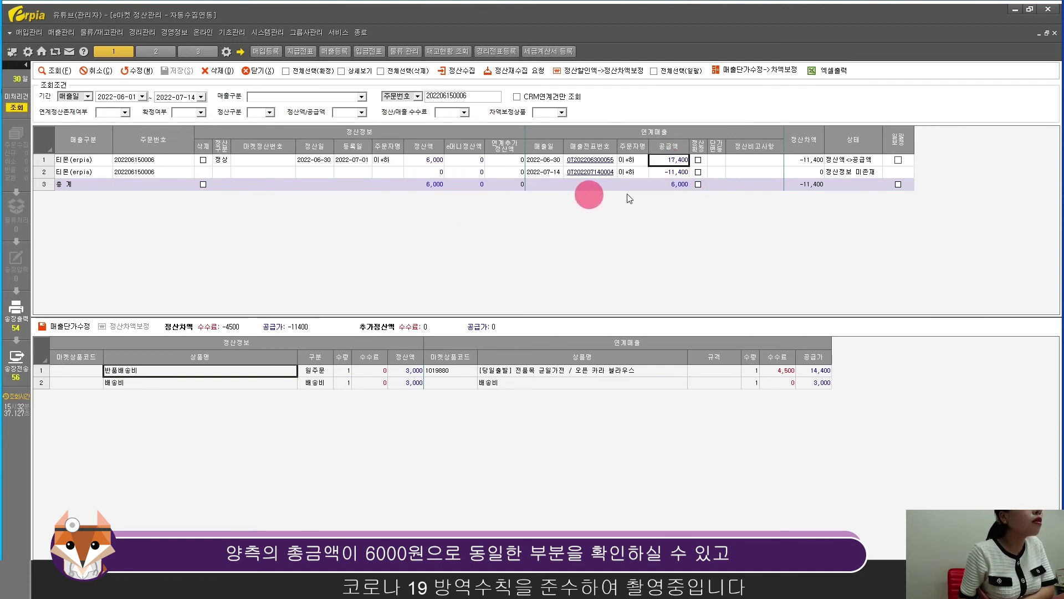
click(674, 184)
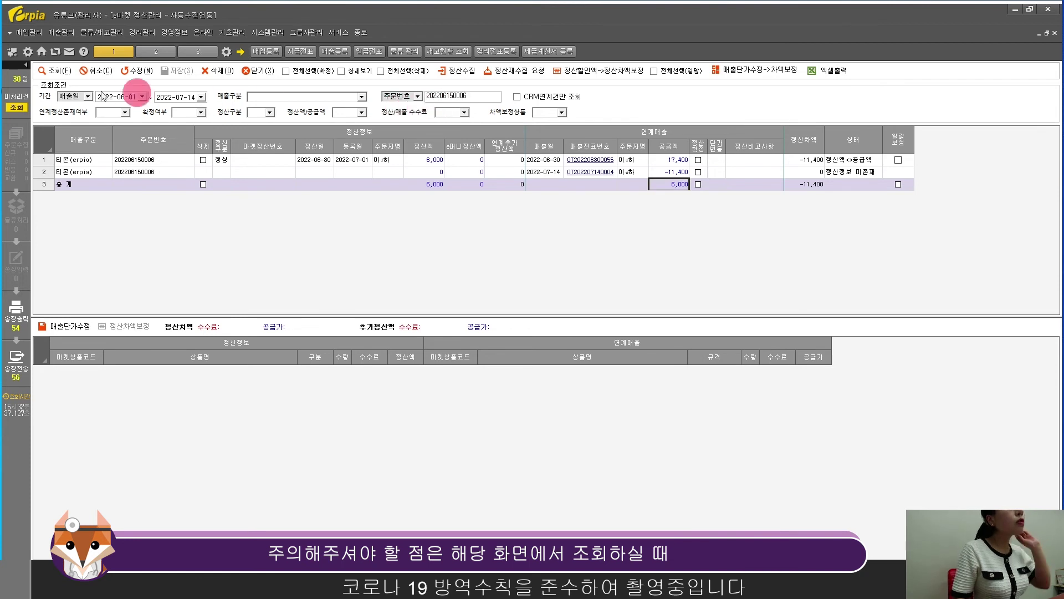
Rerun the order search by 정산일 and by 매출일 to compare which sales lines each period basis shows
click(81, 98)
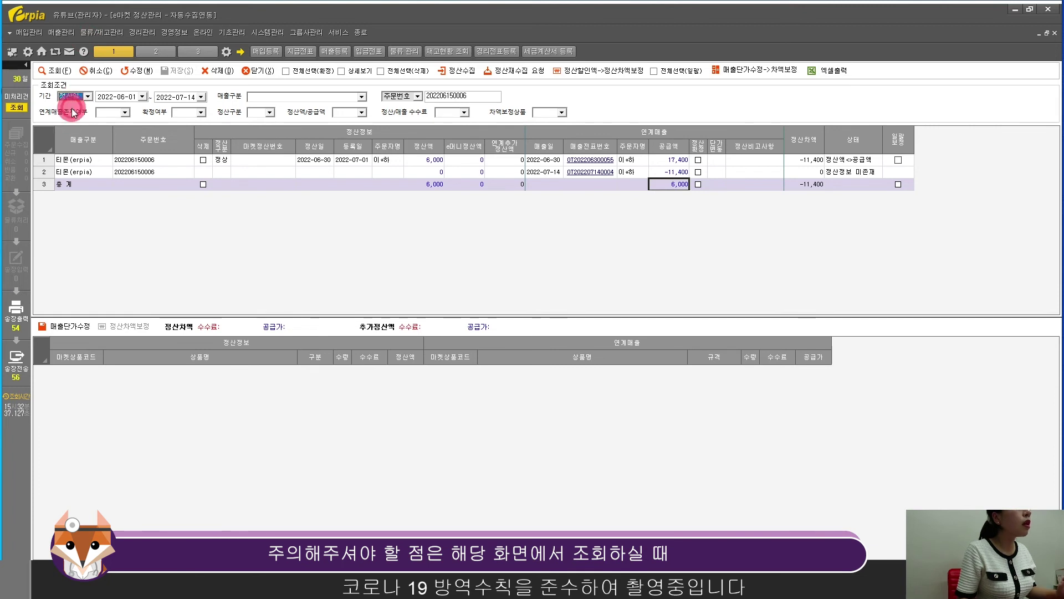
click(47, 70)
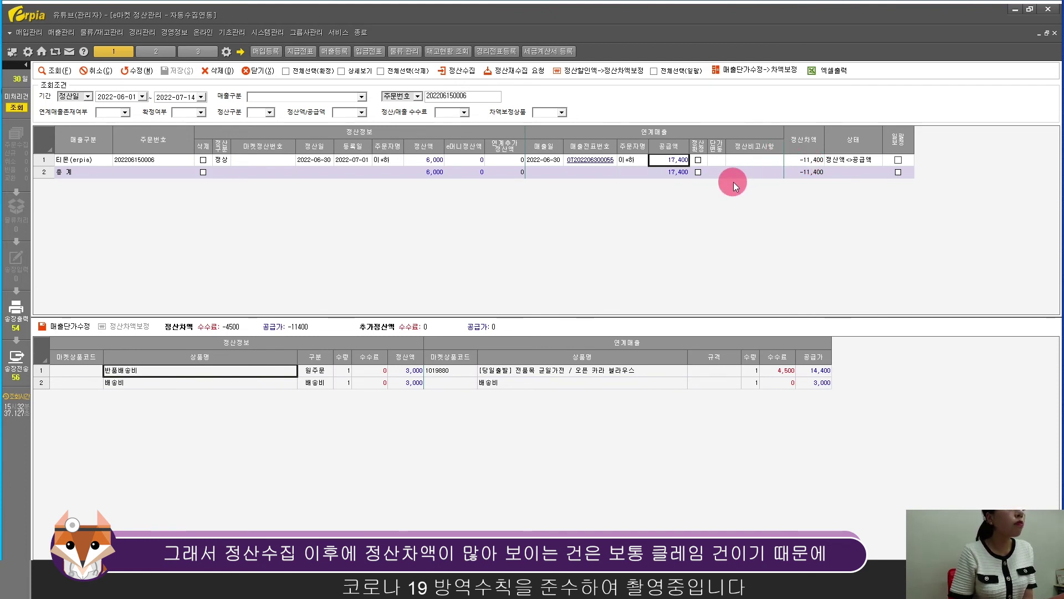
click(82, 98)
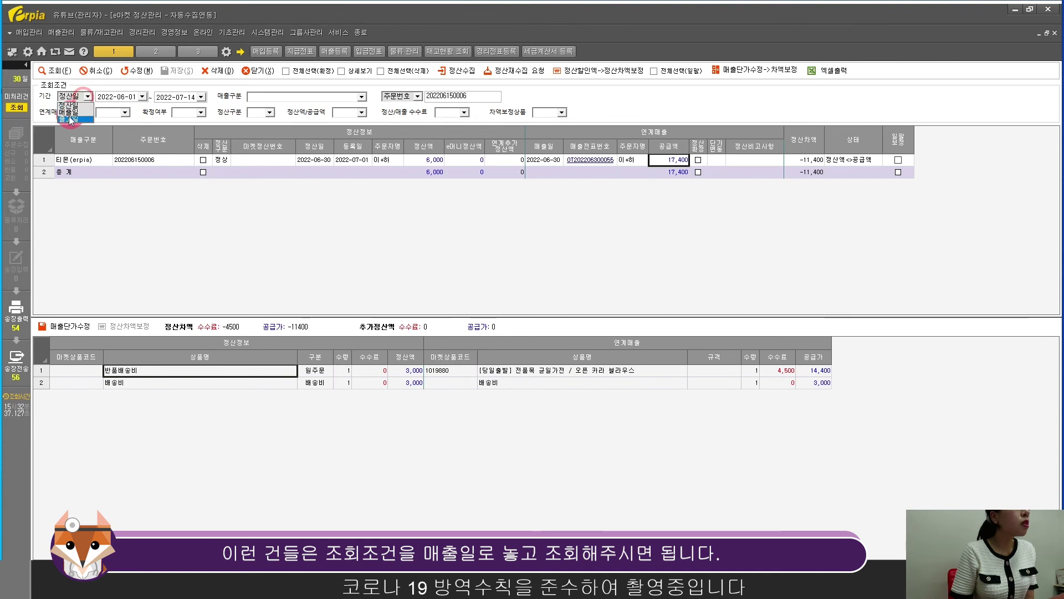
click(55, 70)
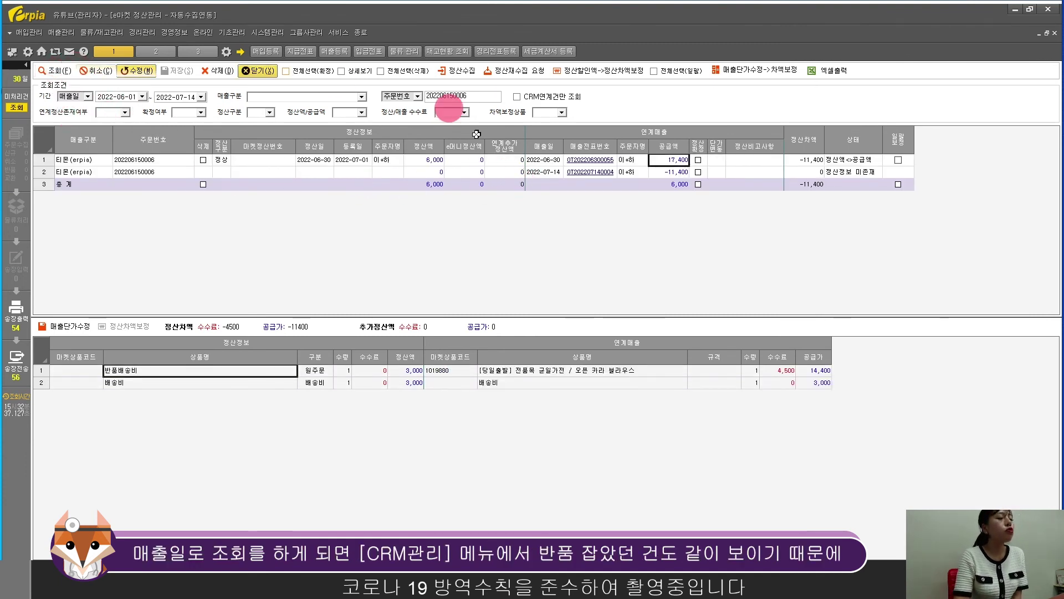
Check the order's two linked sales lines and compare the 총계 of 정산액 and 공급액
click(735, 171)
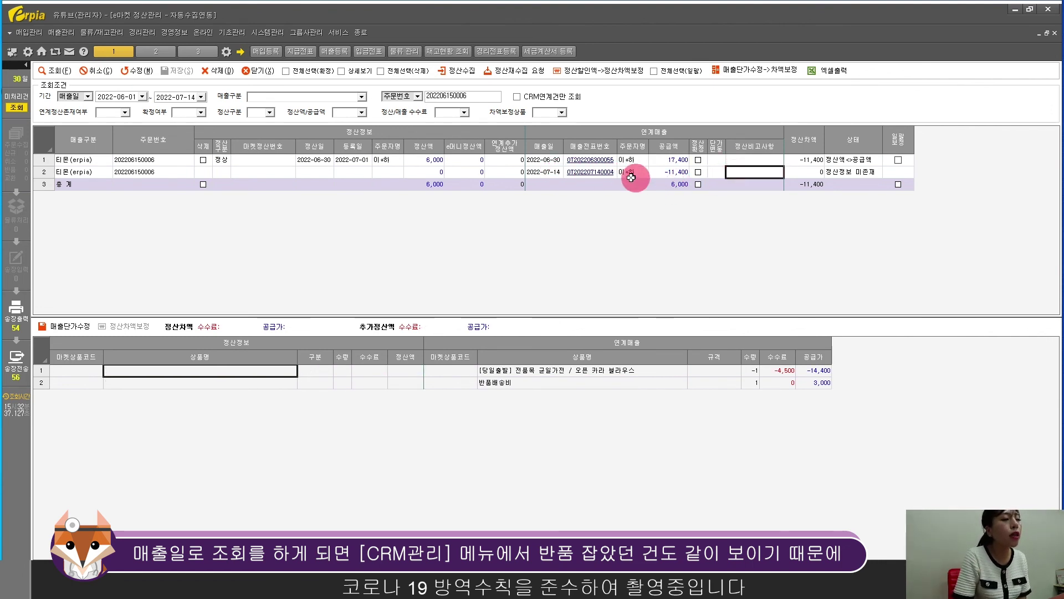
click(429, 187)
click(679, 185)
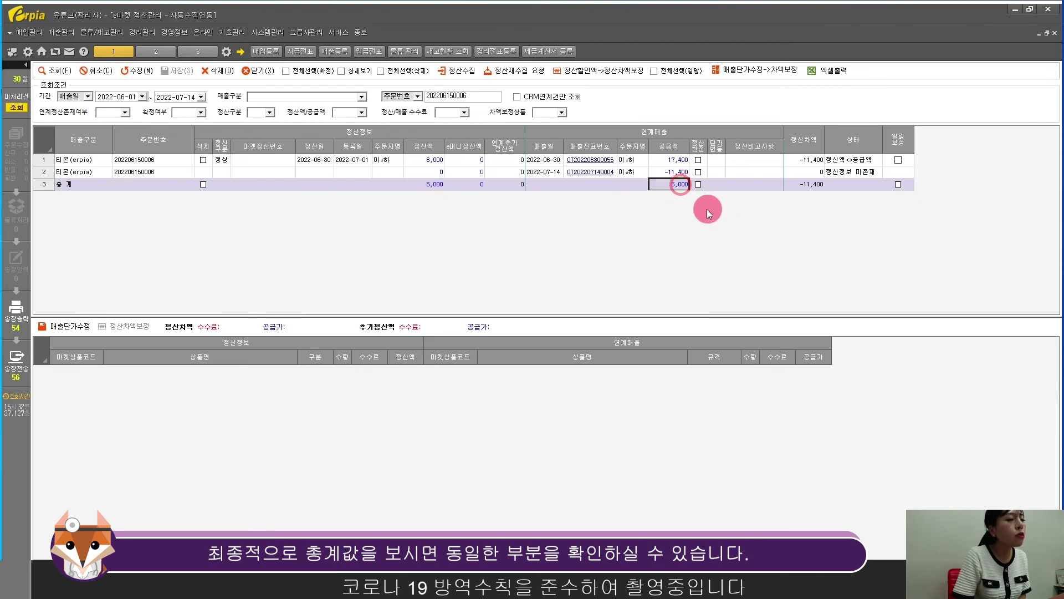
click(154, 158)
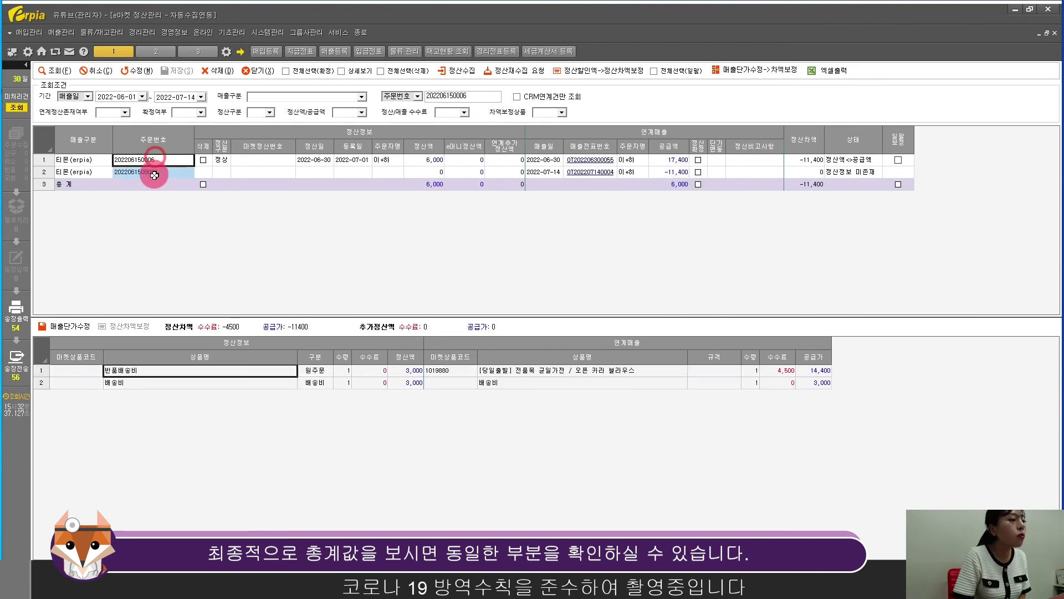
click(425, 186)
click(681, 185)
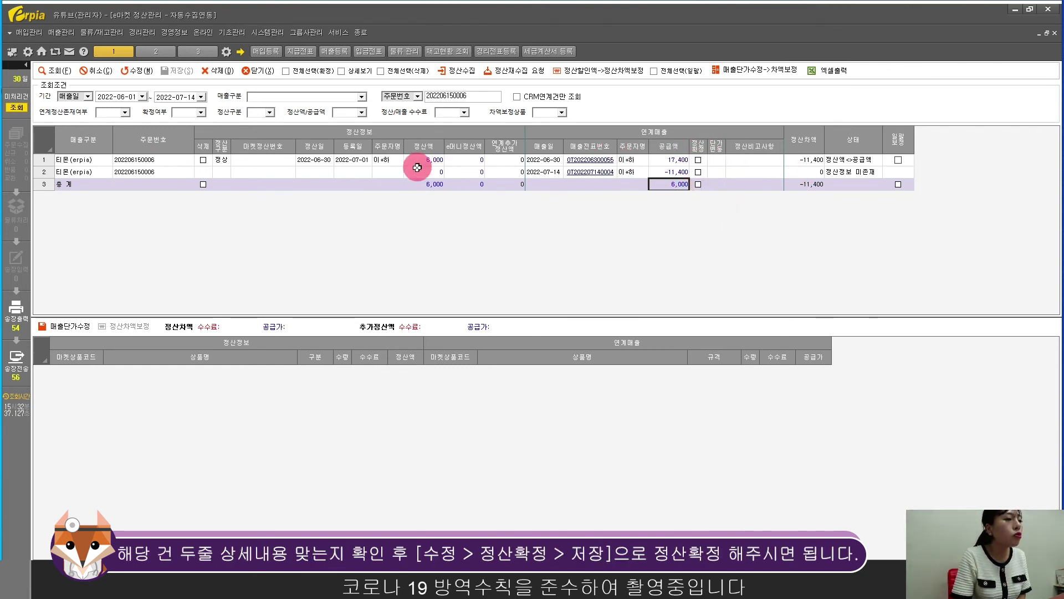
Mark both lines of the order as 정산확정 in edit mode and save the confirmation
click(135, 70)
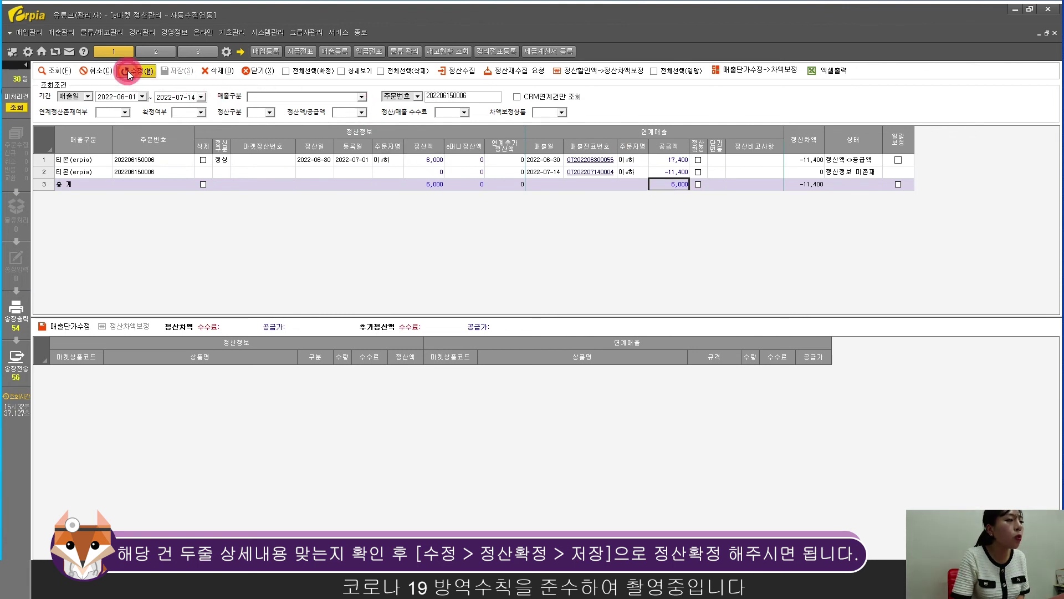
click(698, 160)
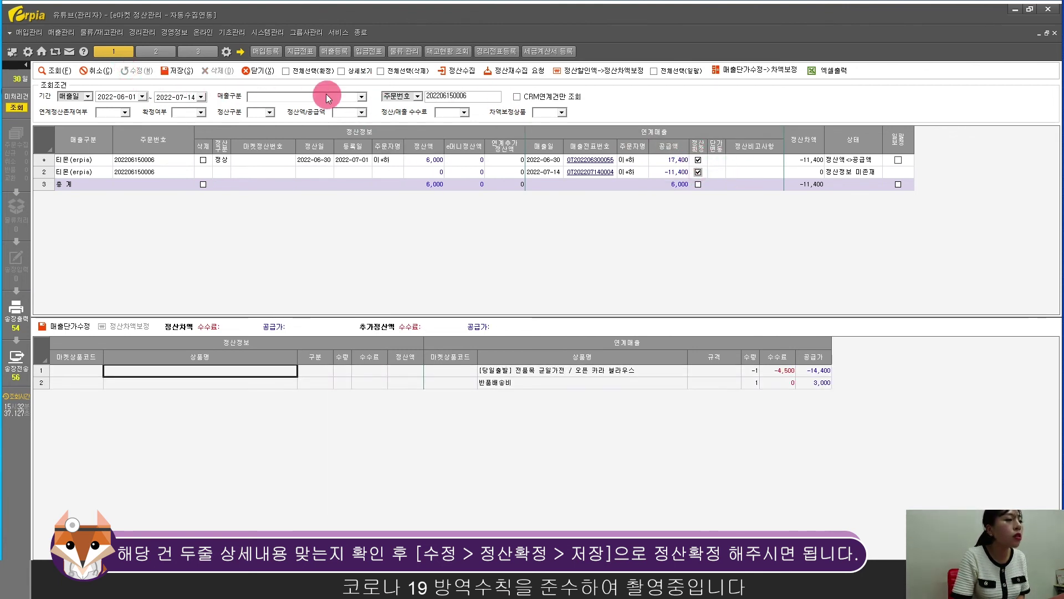
click(170, 72)
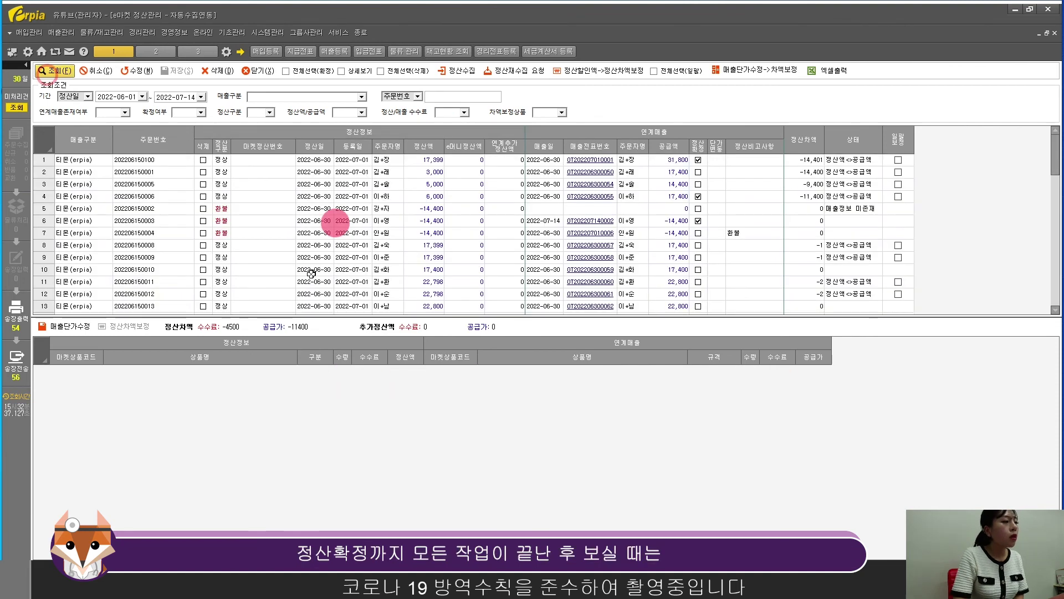
Set 확정여부 to 확정 and search to list only the confirmed settlements
scroll(454, 269, up, 3)
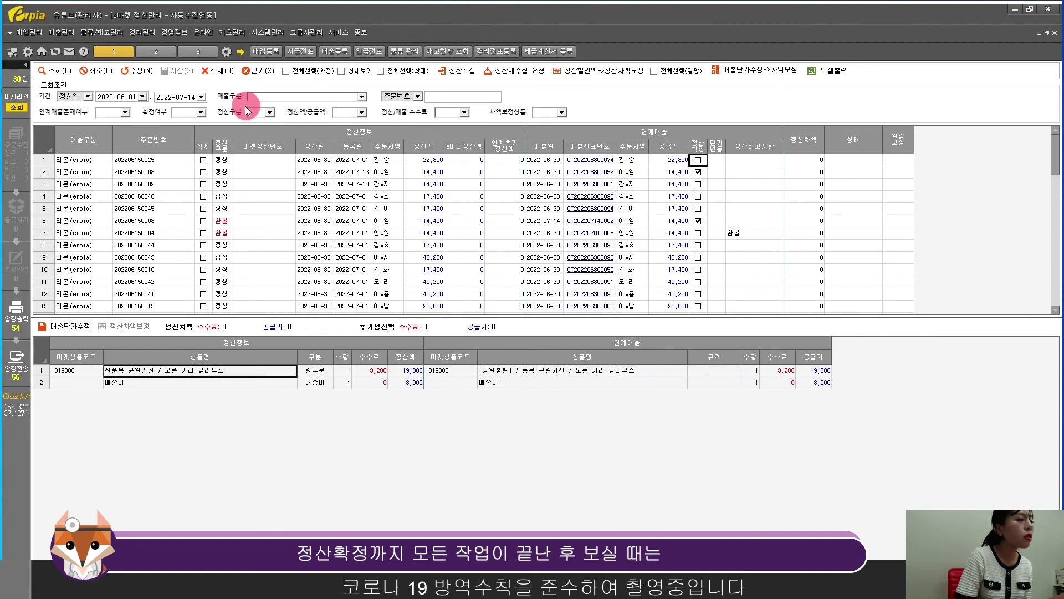
click(187, 113)
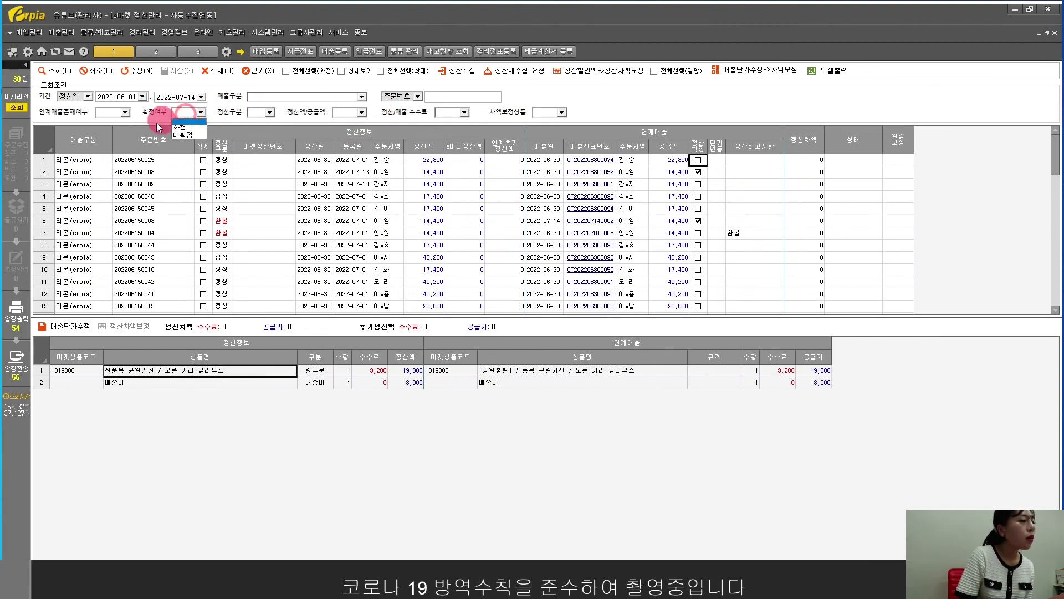
click(176, 129)
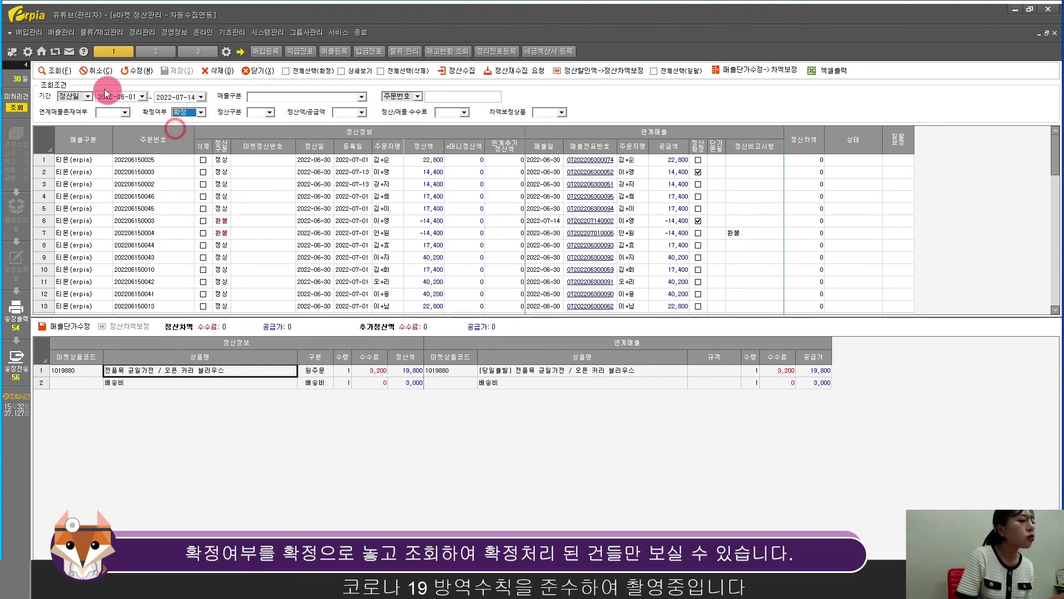
click(42, 70)
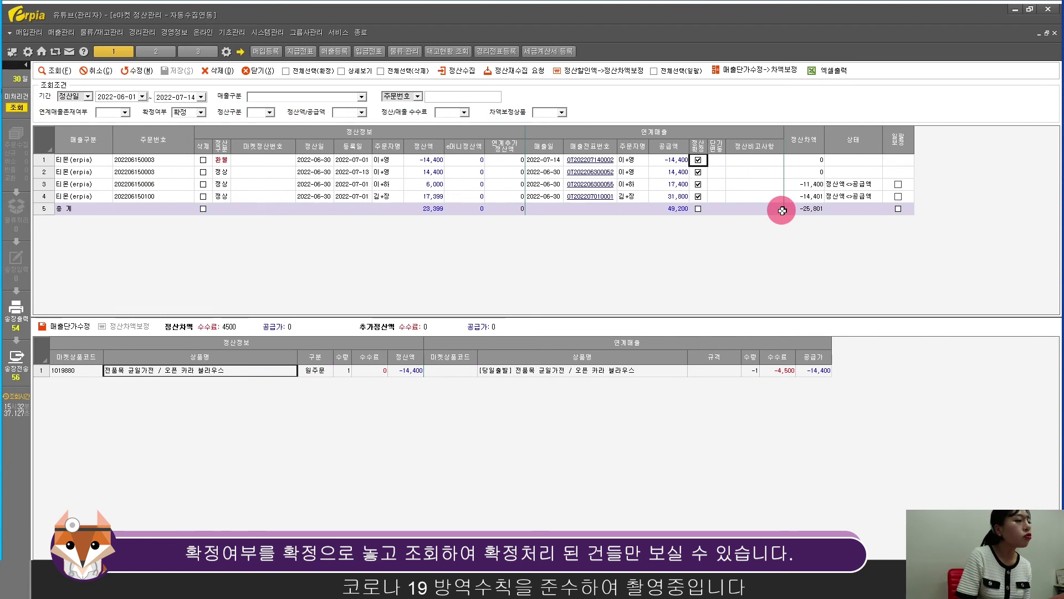
Clear the 확정여부 filter and rerun the search to list all settlements by 정산일
click(183, 112)
click(185, 121)
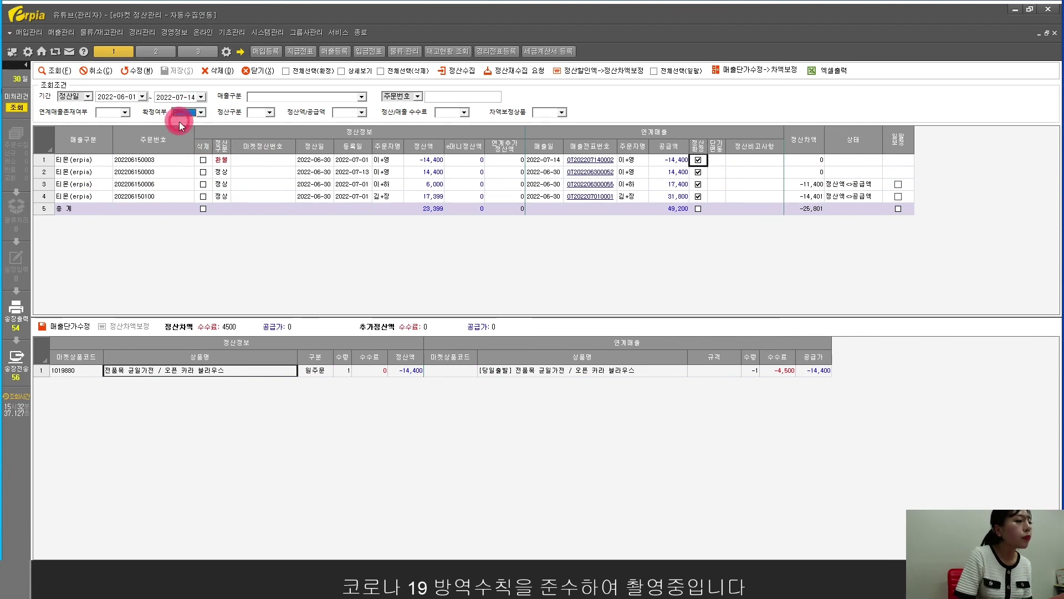
click(52, 70)
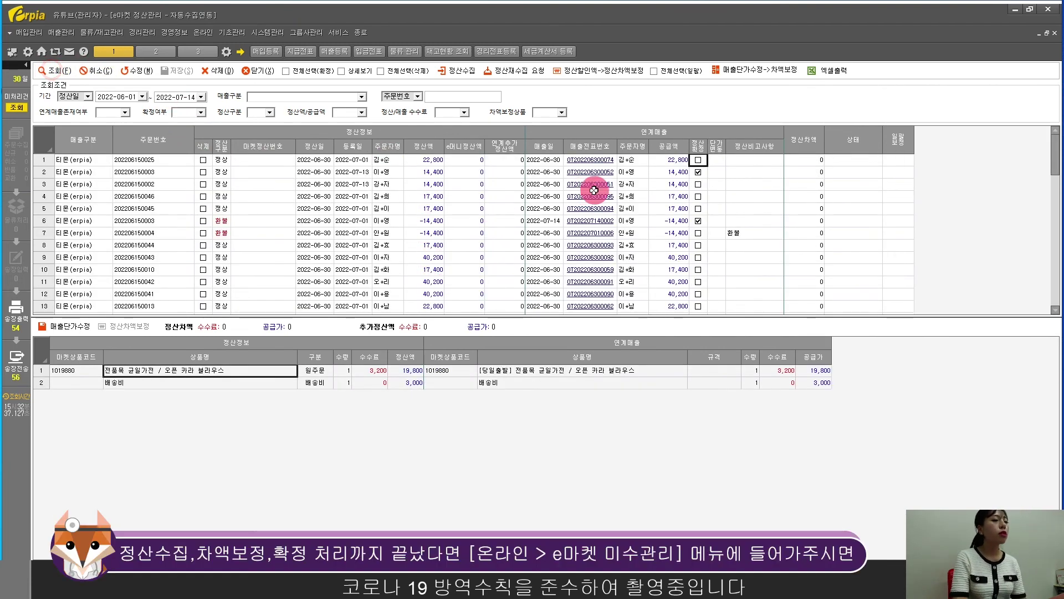
Open e마켓 미수관리 and look up the receivables by 매출일 for 2022-07-14
click(202, 32)
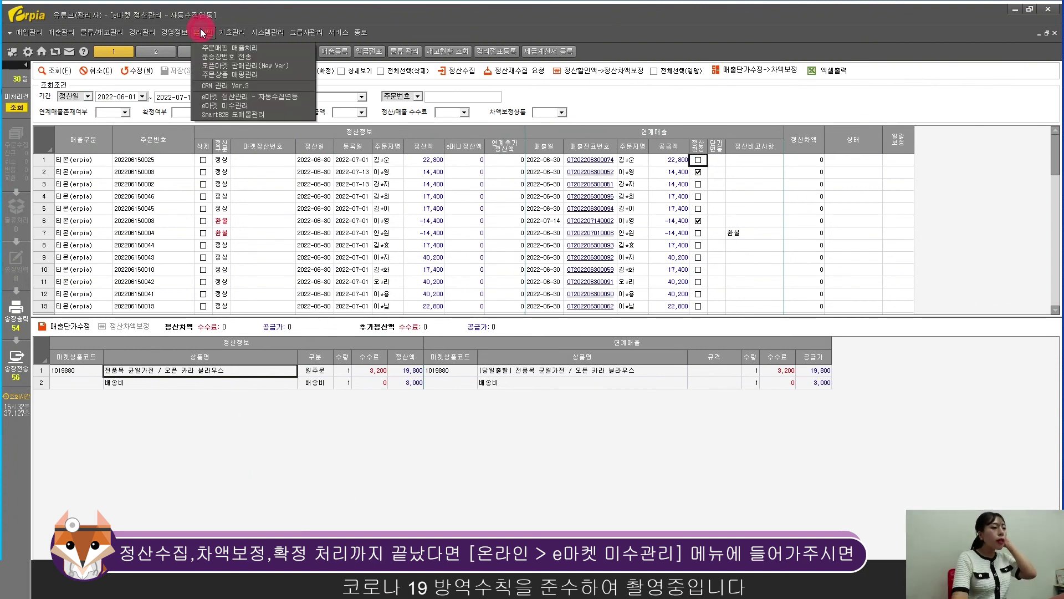
click(214, 105)
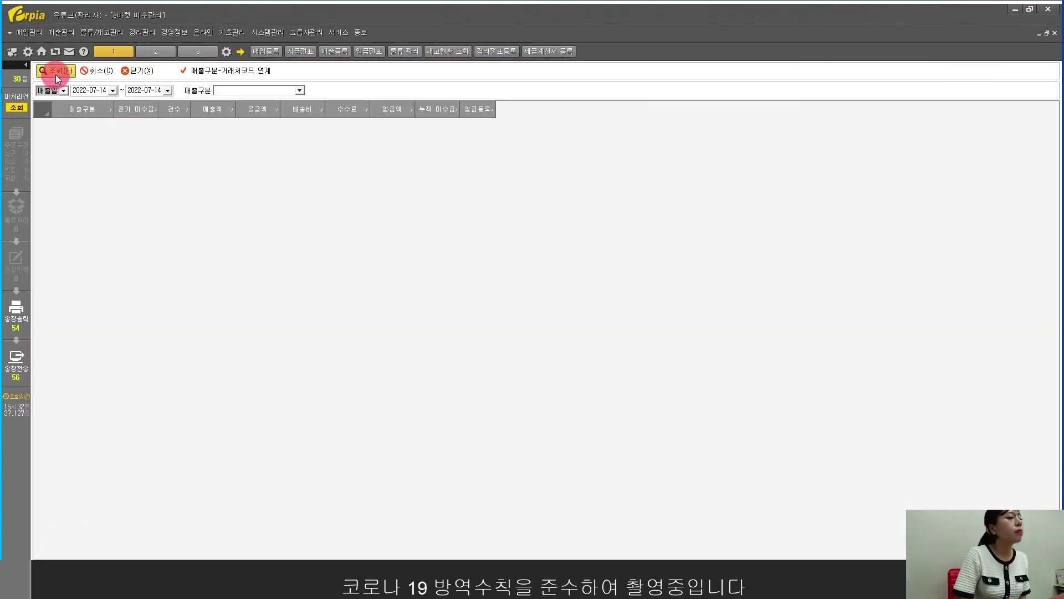
click(57, 72)
click(351, 184)
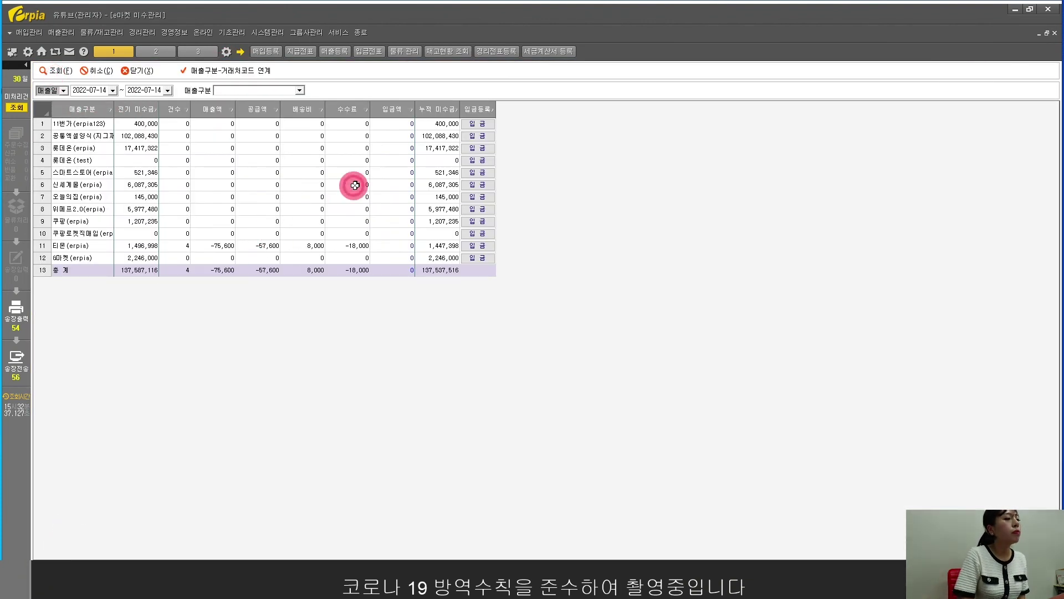
Examine the 누적 미수금 of each marketplace, widening the 매출구분 column to show the full names, and check the 티몬(erpia) row
click(244, 159)
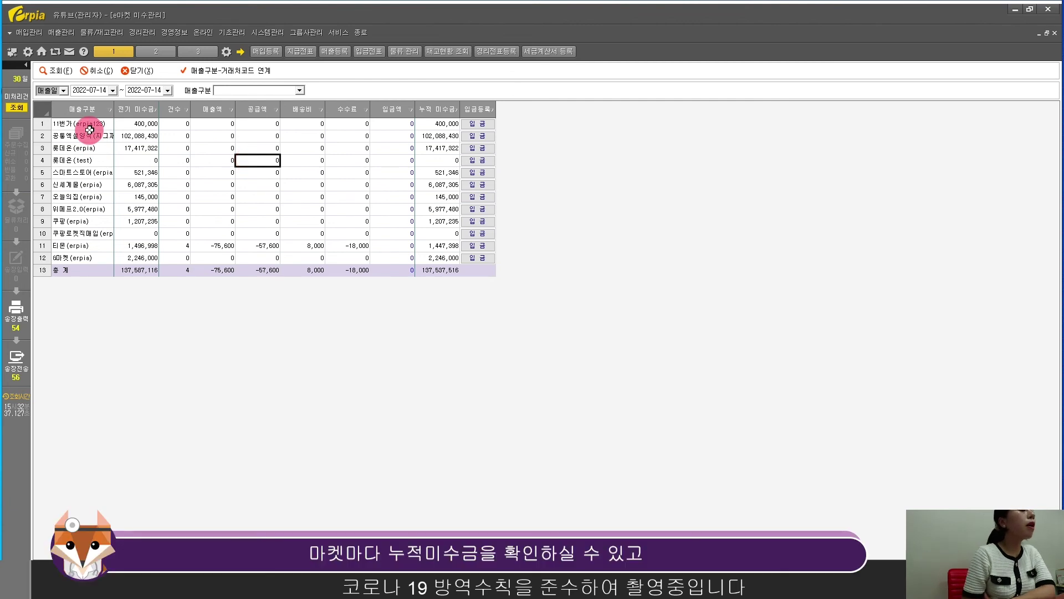
drag(442, 123, 441, 254)
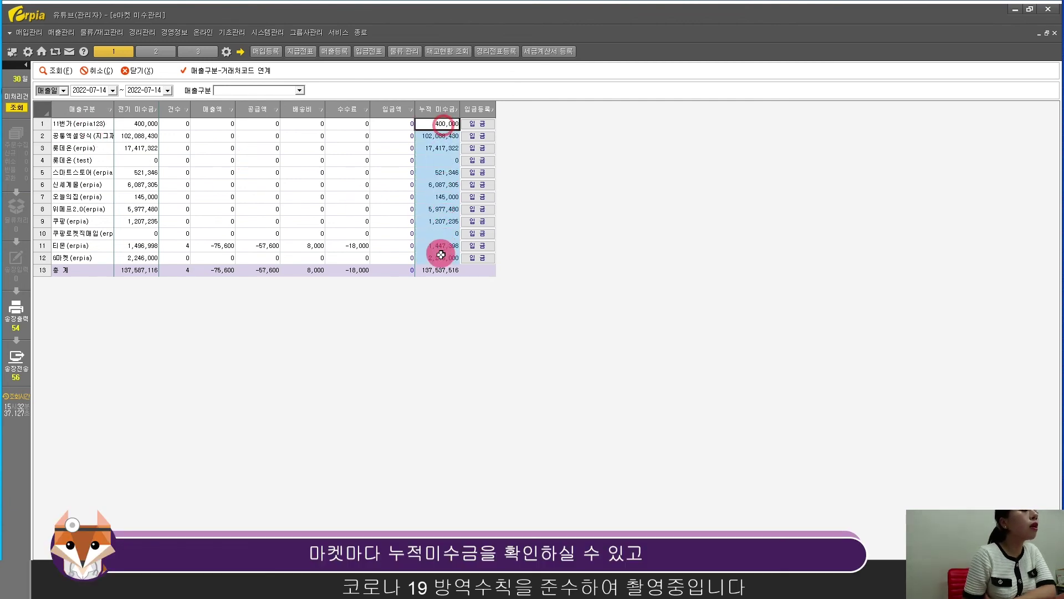
drag(114, 107, 138, 107)
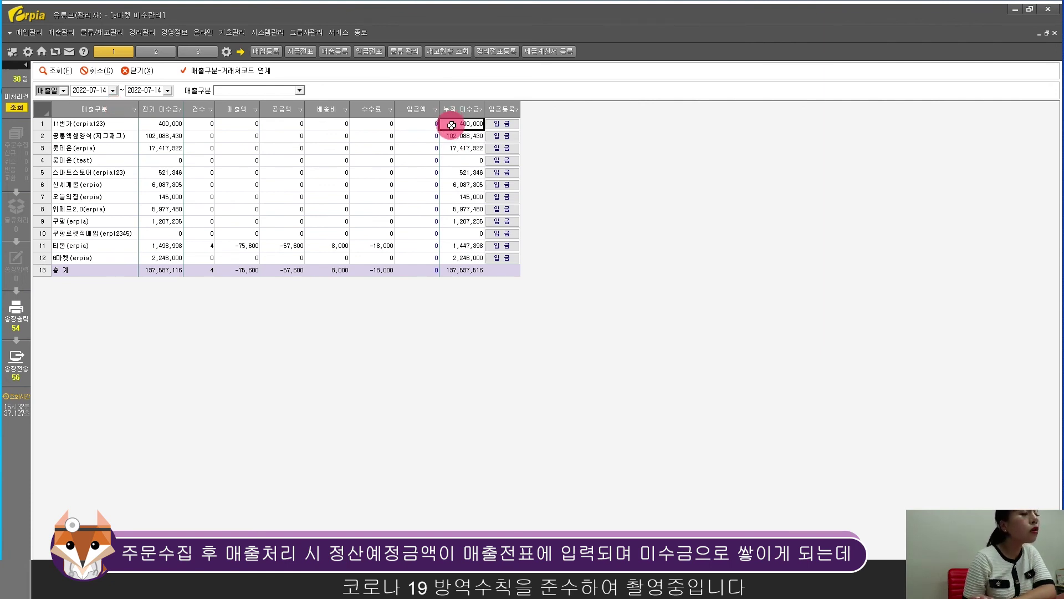
drag(452, 125, 459, 255)
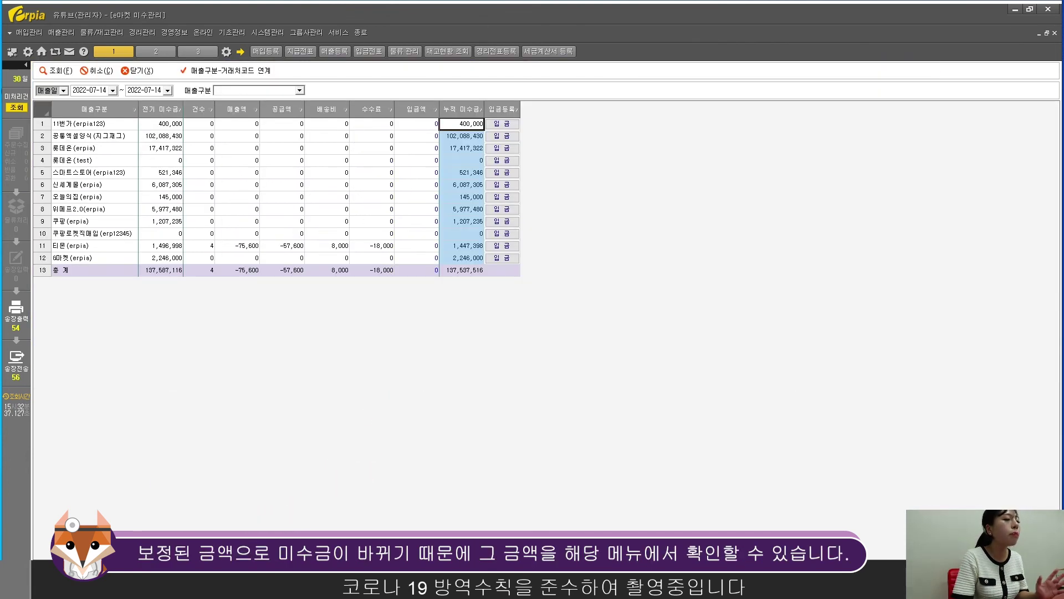
click(467, 120)
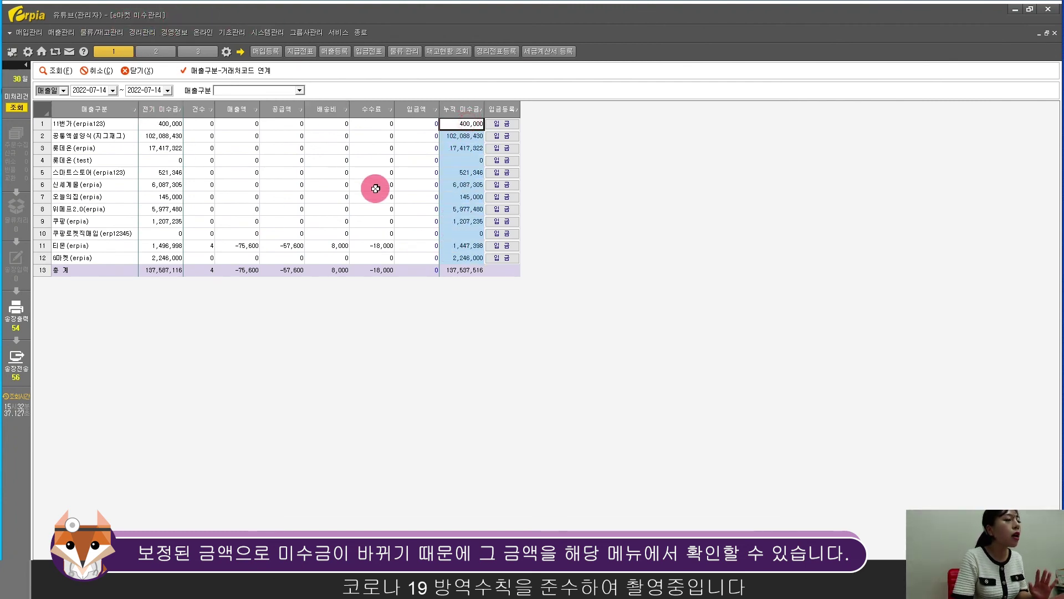
click(450, 247)
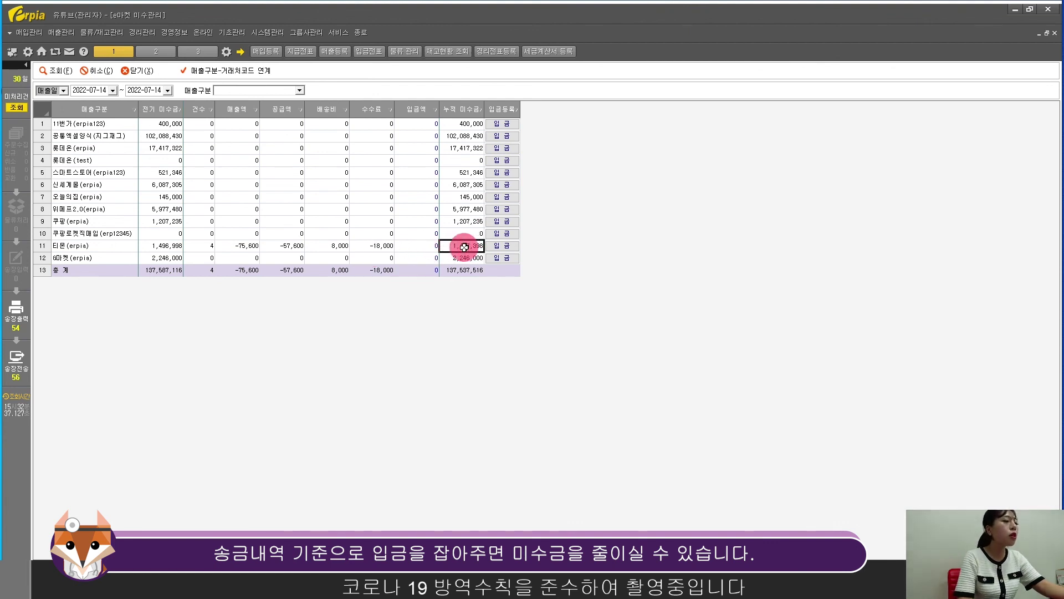
click(250, 246)
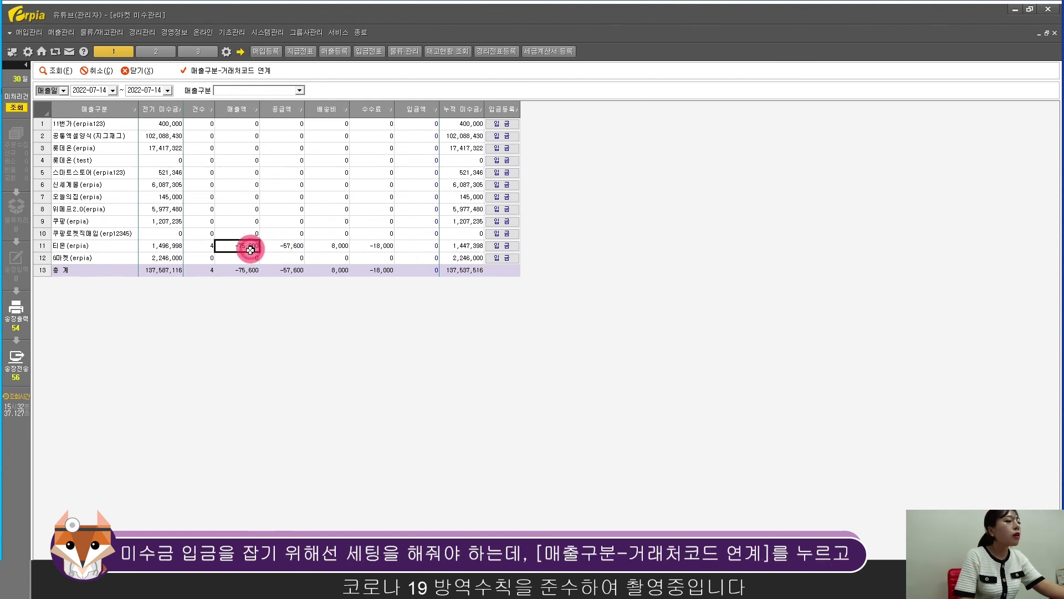
In 매출구분-거래처코드 연계, link 티몬(erpia) to the 티몬 거래처, save the link, and close the dialog
click(218, 71)
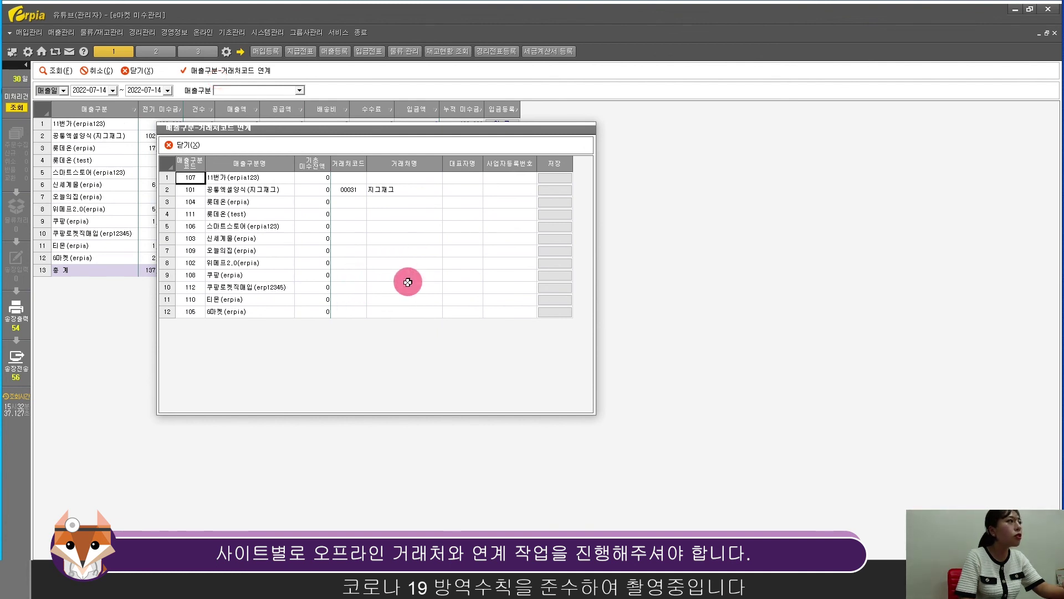
click(381, 300)
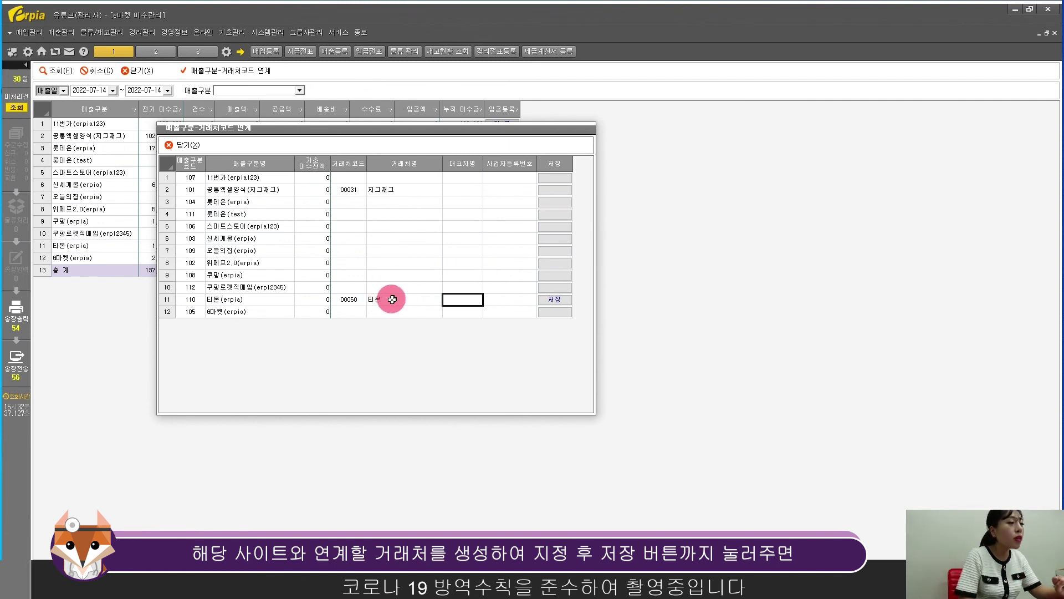
click(555, 300)
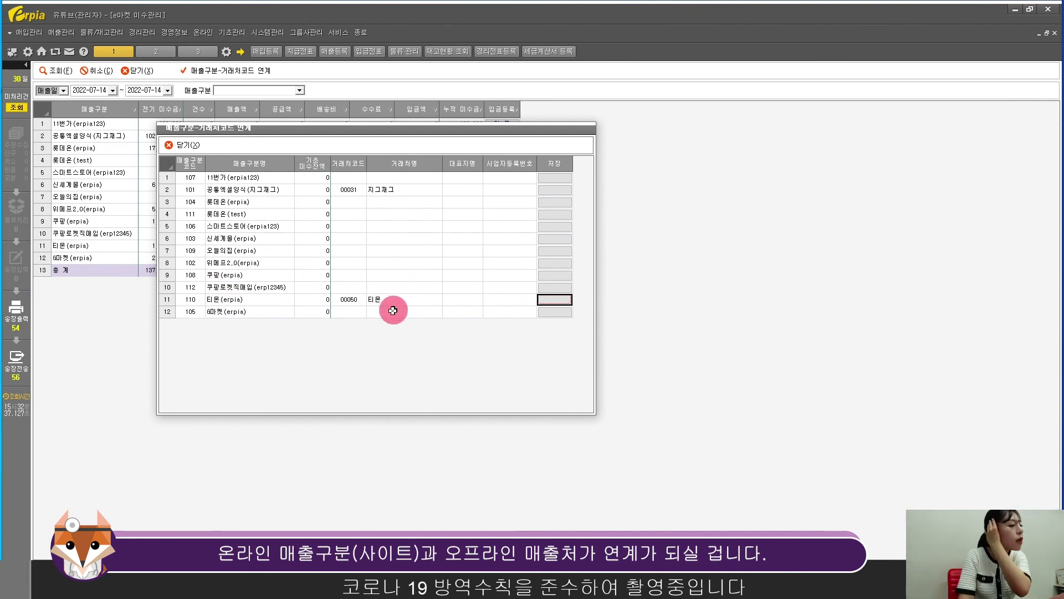
click(183, 147)
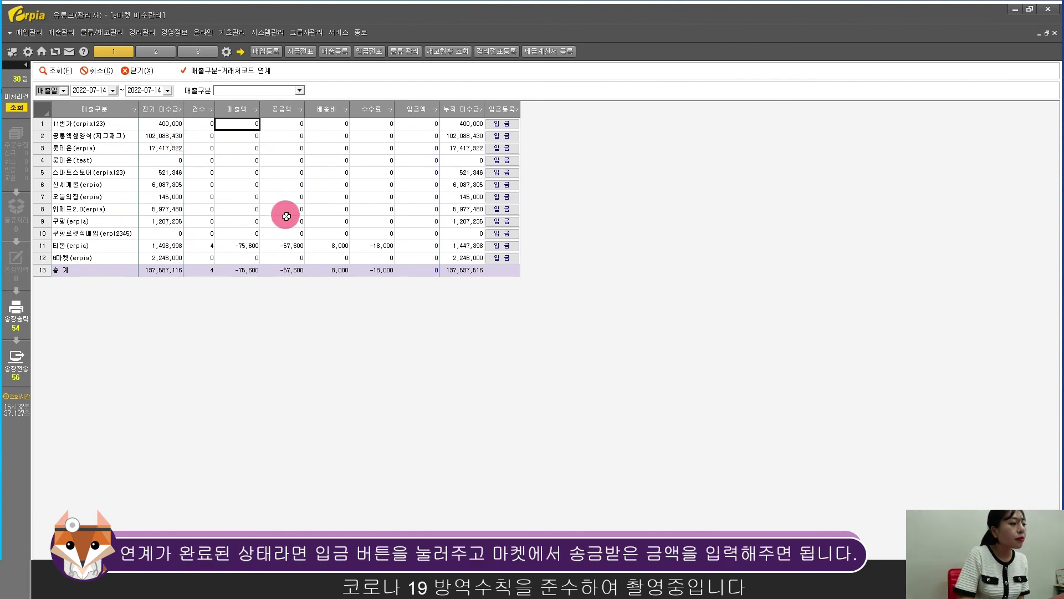
Open the deposit registration for the 티몬(erpia) row and enter 300,000 as the 차변(입금) amount
click(281, 245)
click(460, 245)
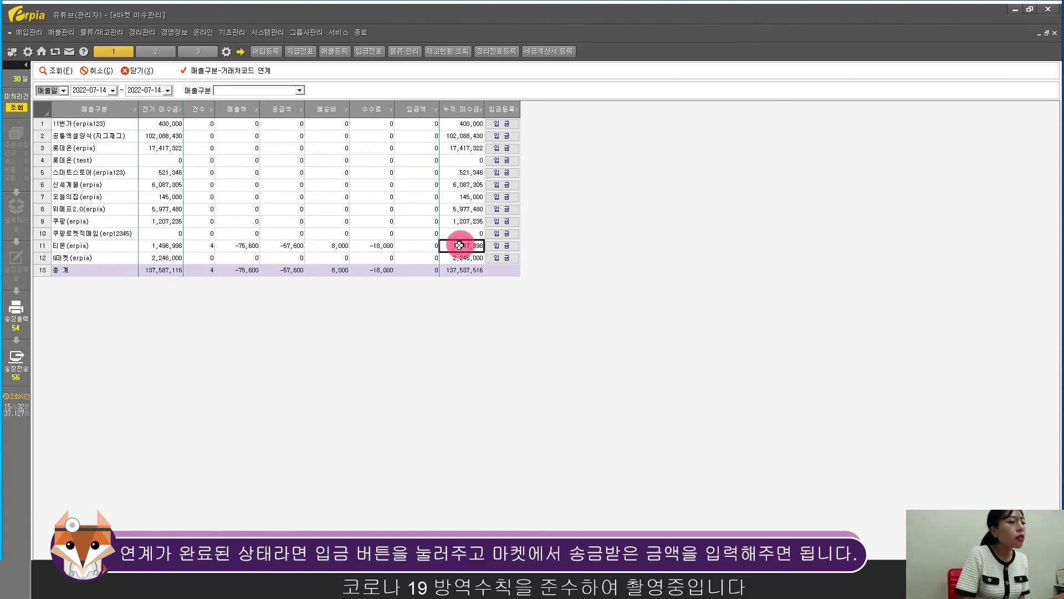
click(505, 245)
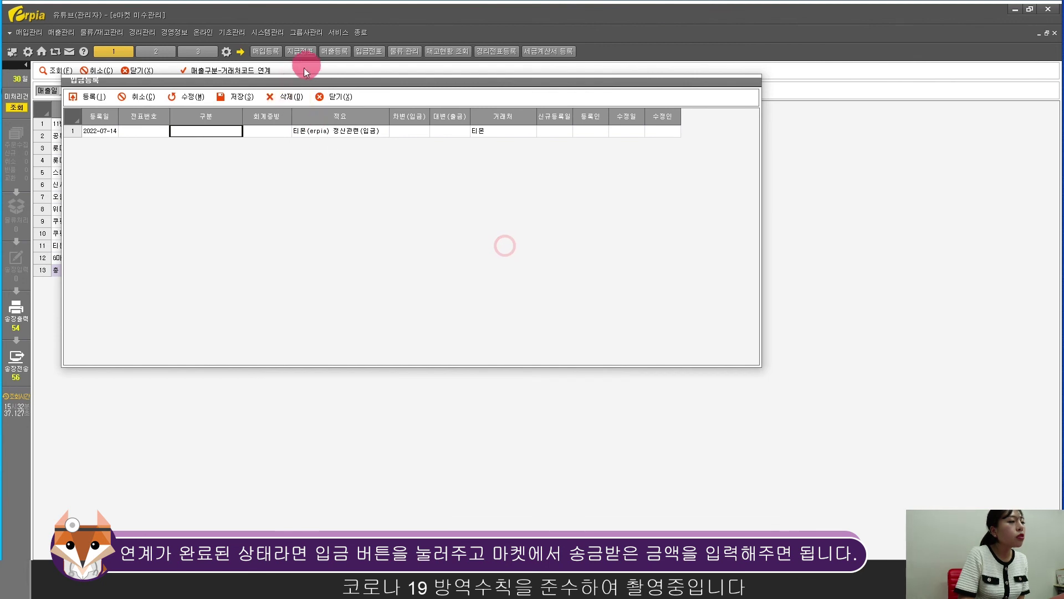
drag(295, 79, 375, 211)
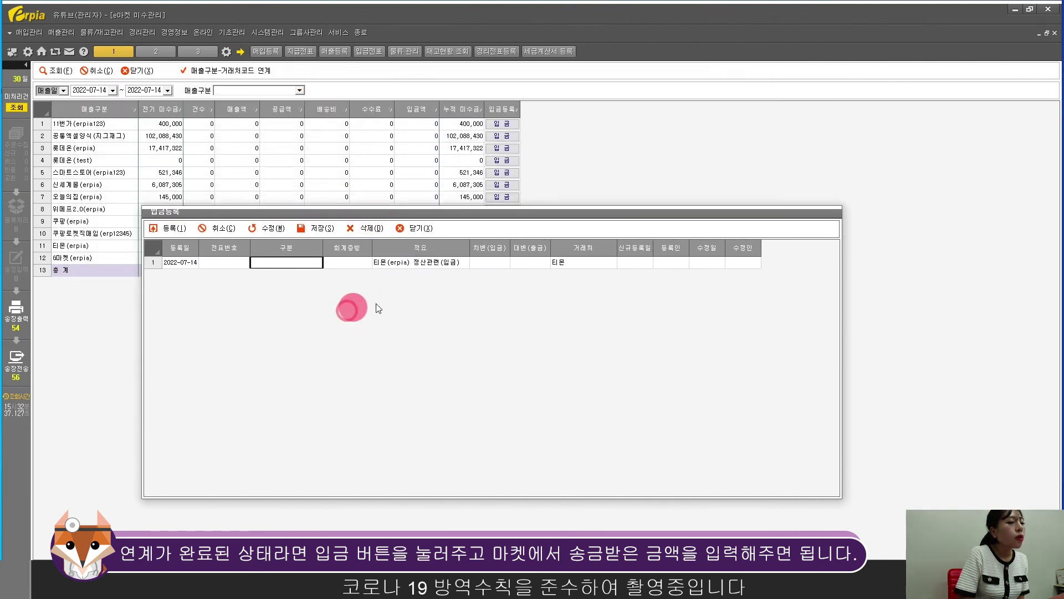
click(347, 311)
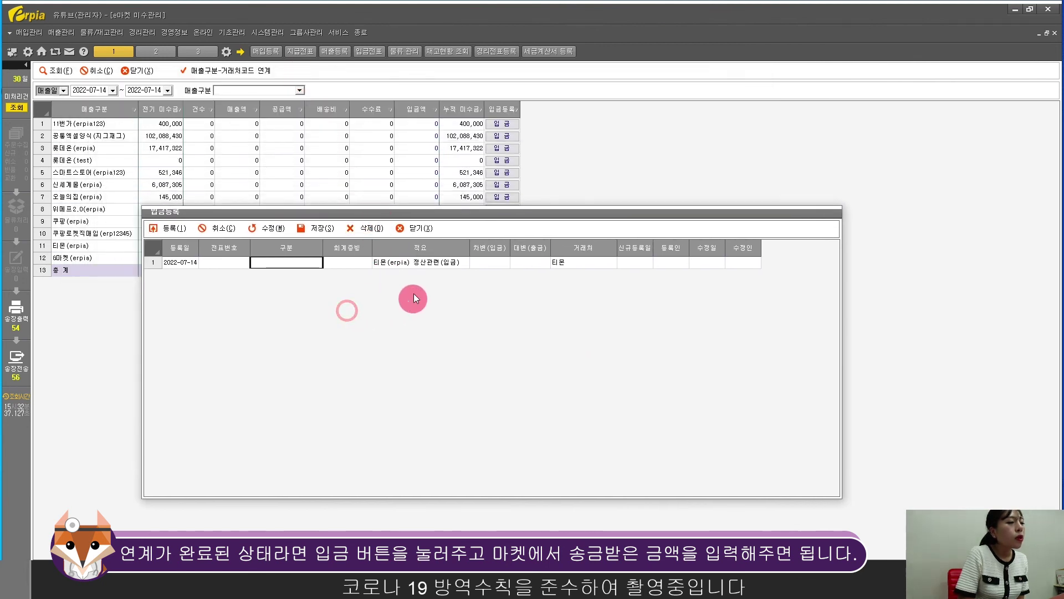
click(490, 264)
click(571, 294)
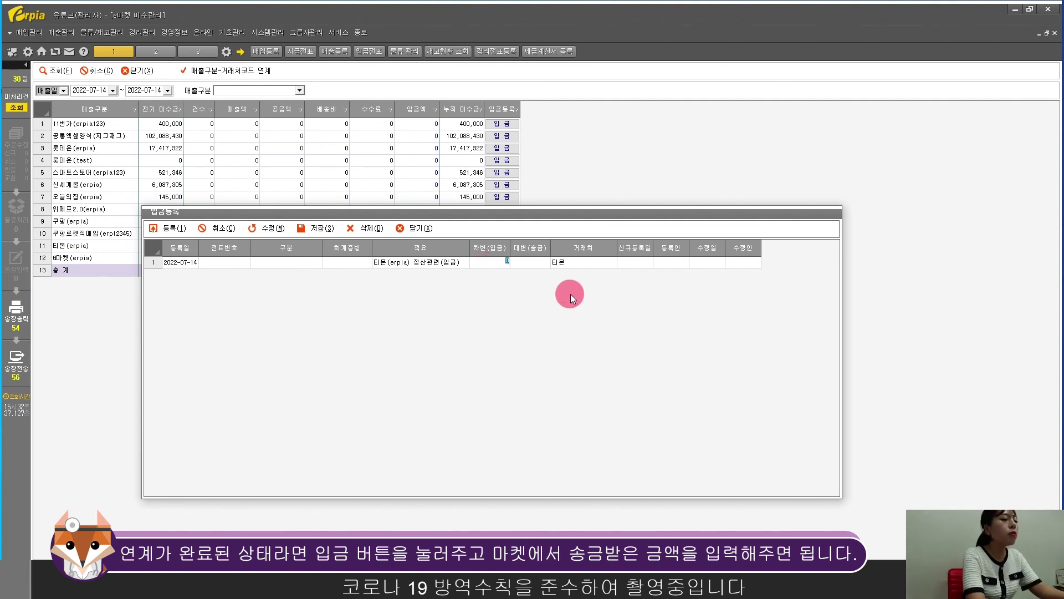
text(300,000)
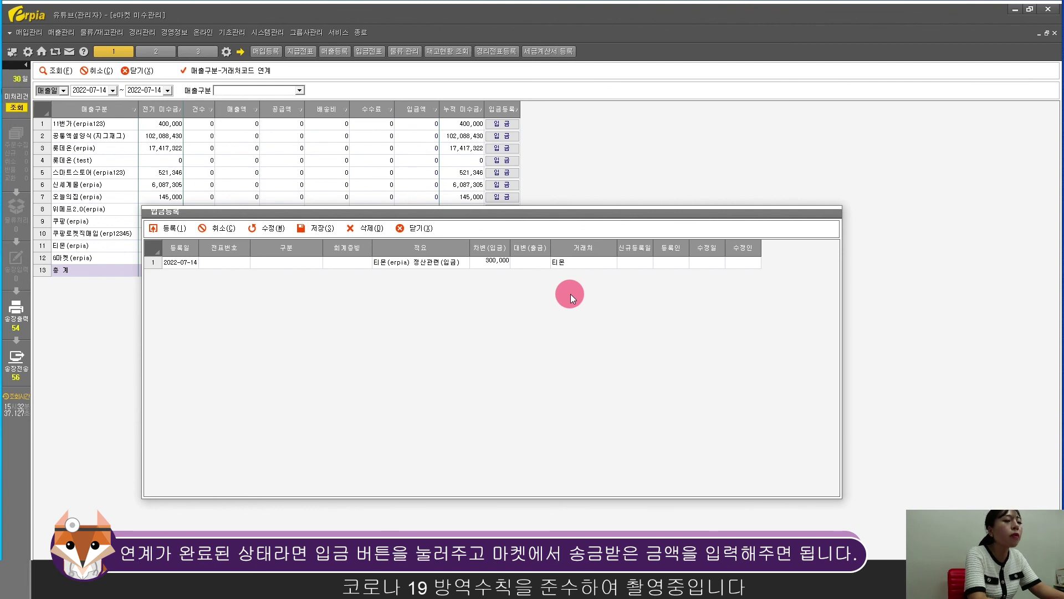
click(603, 264)
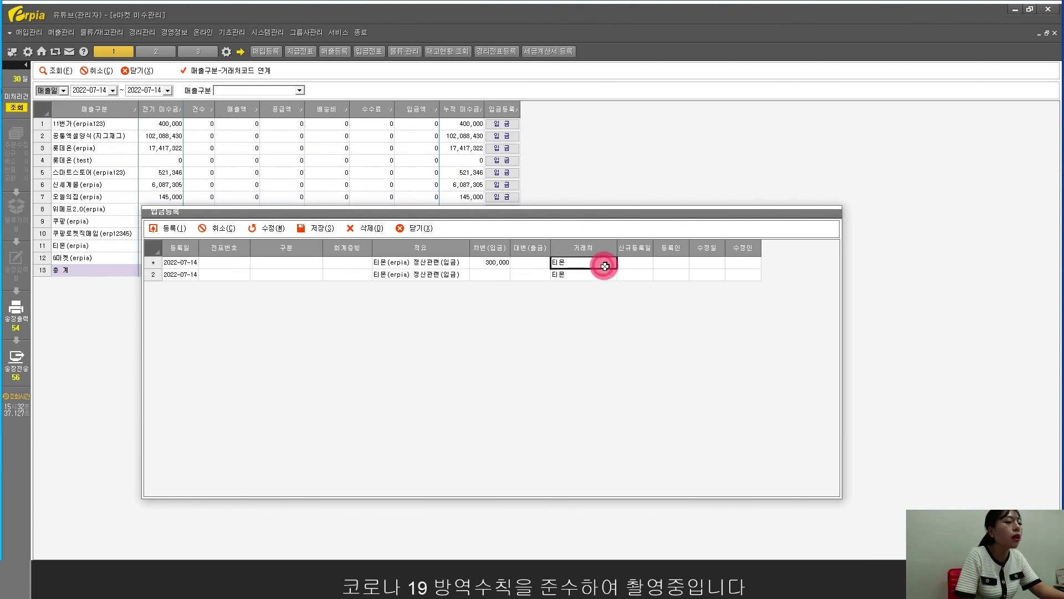
Set the deposit's 구분 to the 기업 (개인) bank account and its 회계증빙 to 현금
click(303, 261)
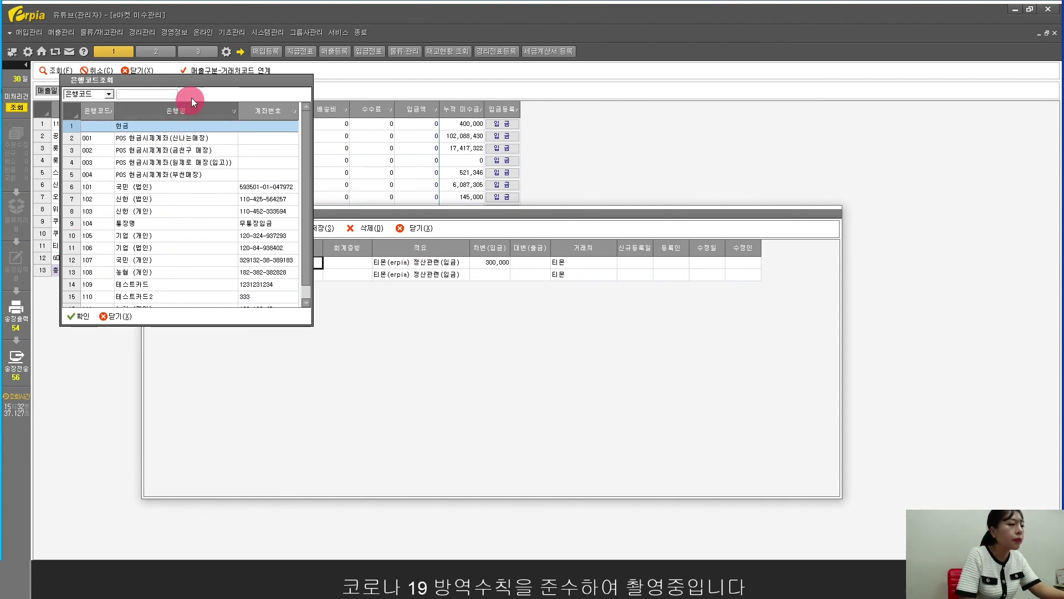
drag(192, 79, 592, 176)
click(577, 292)
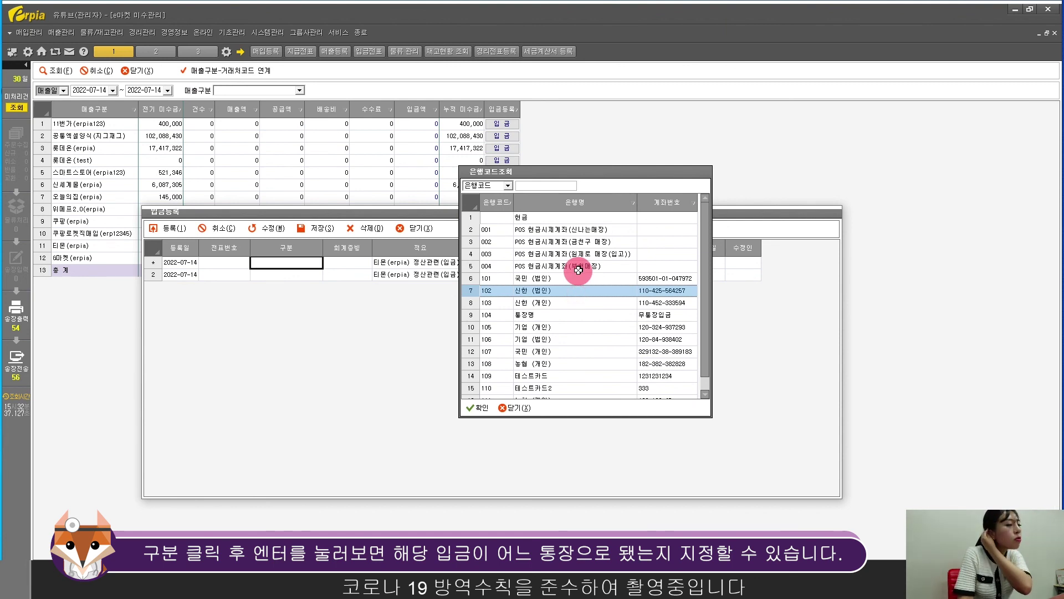
double_click(577, 335)
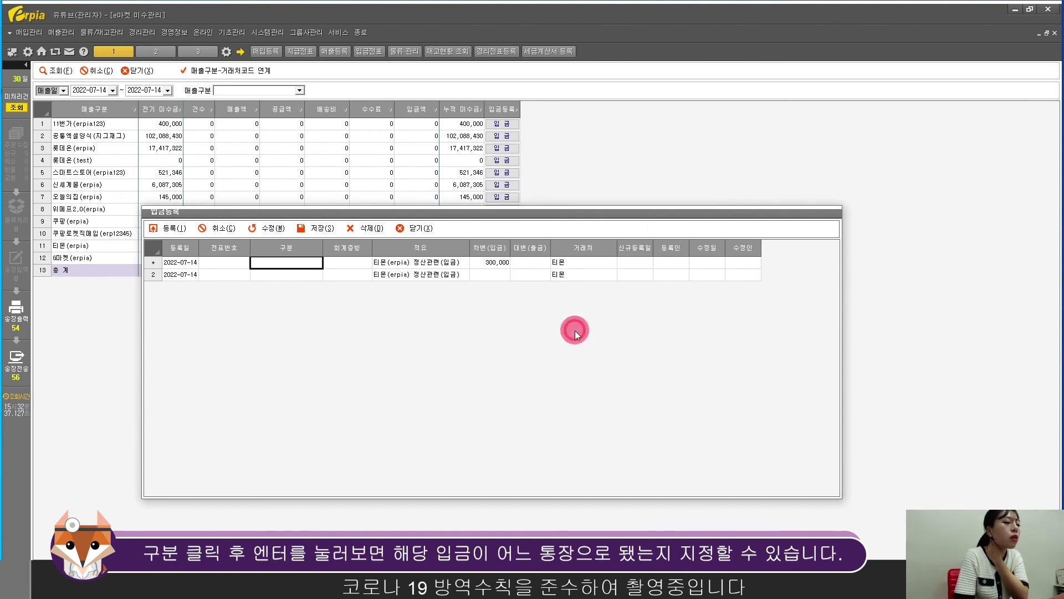
key(Return)
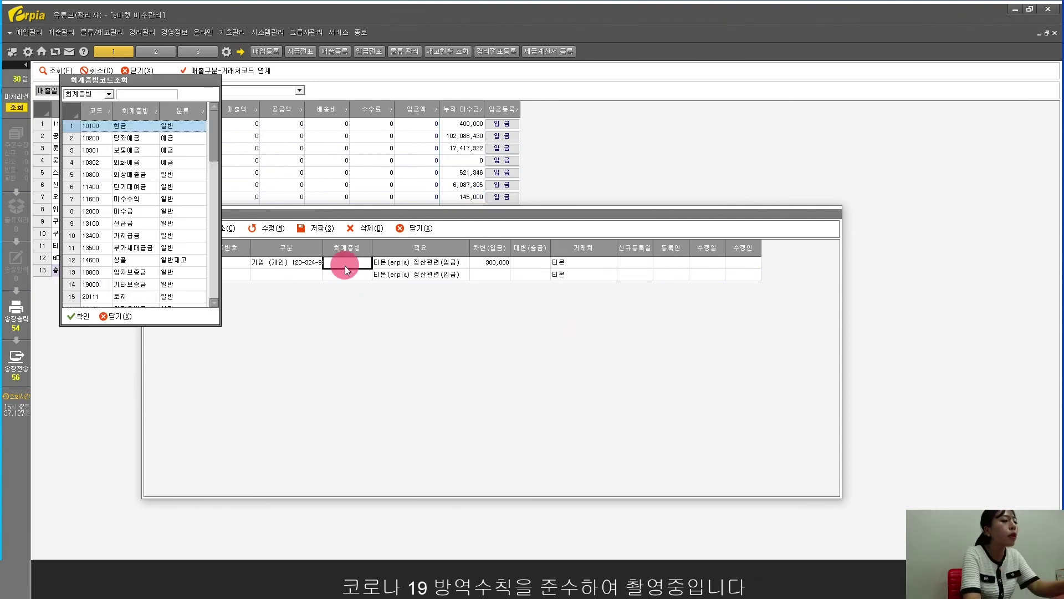
key(Return)
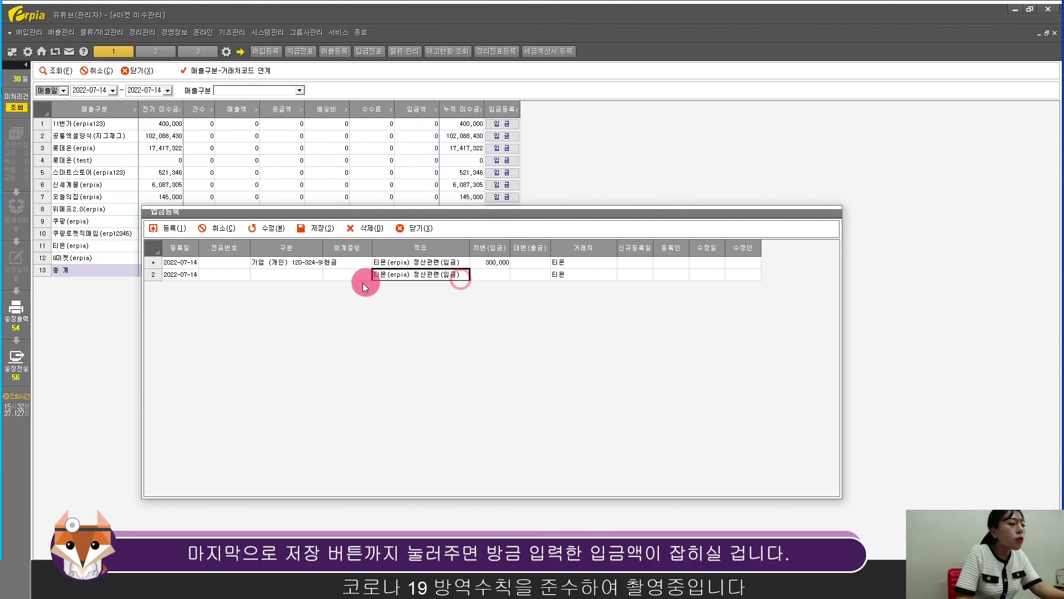
Save the 티몬 deposit, close 입금등록, and check the 입금액 in the 티몬(erpia) row
click(315, 232)
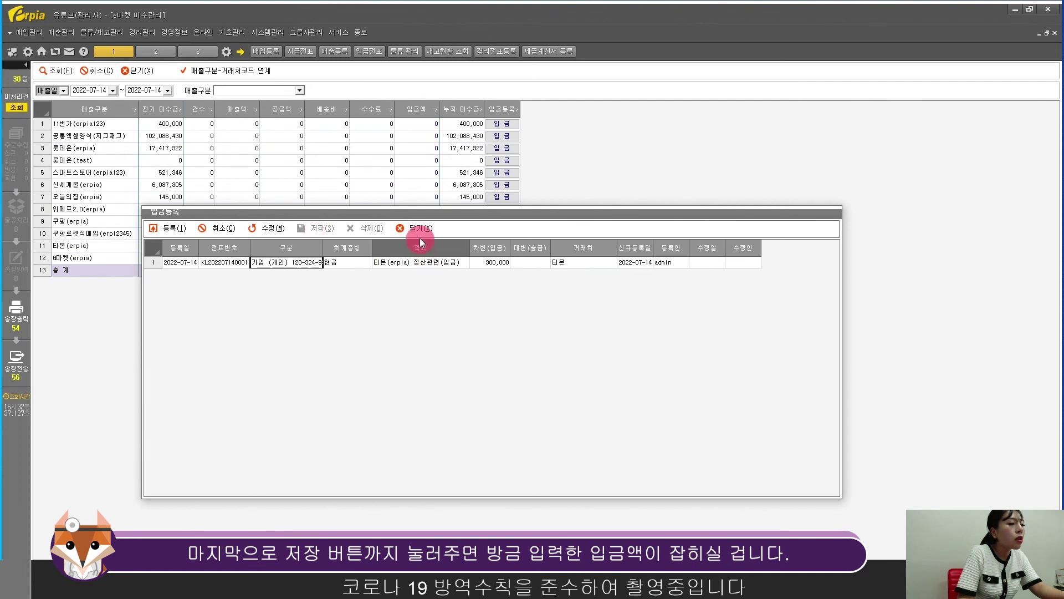
click(420, 239)
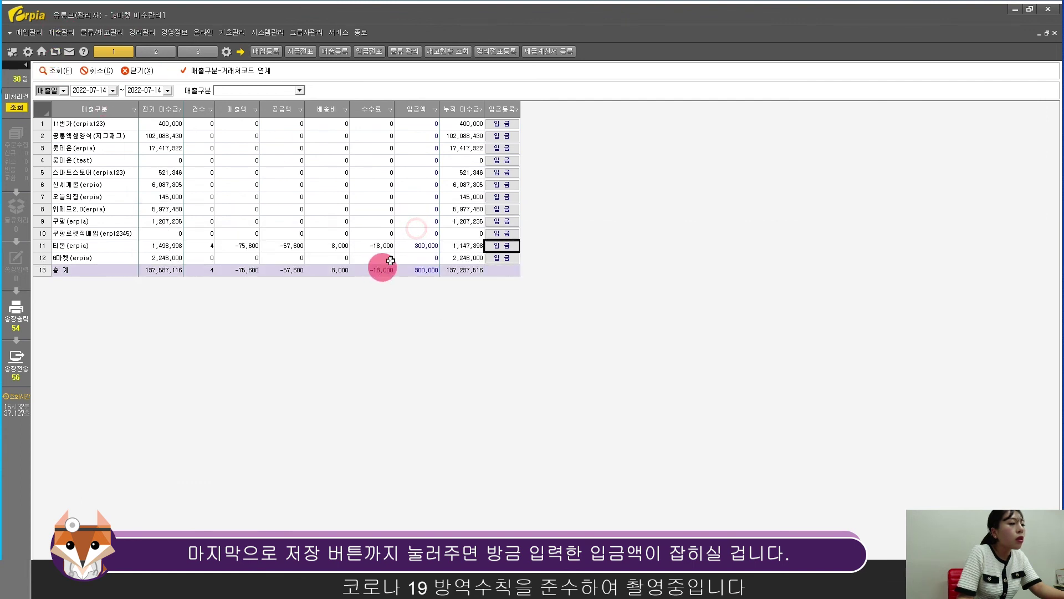
click(424, 245)
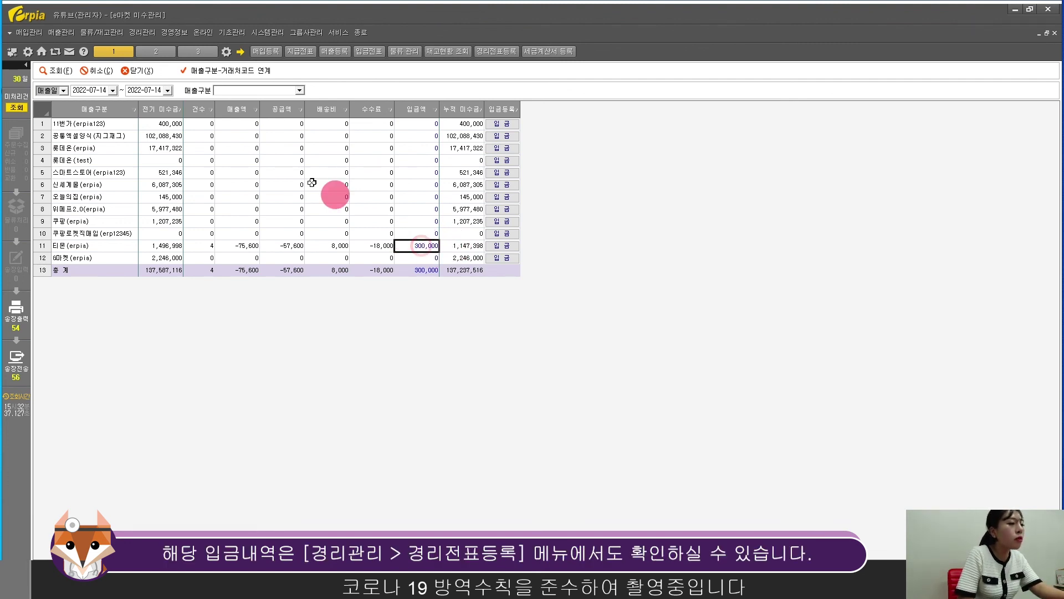
Open 경리전표등록, maximize its window, and look up the slips registered from 2022-07-13 to 2022-07-14 to check the 티몬 deposit
click(137, 33)
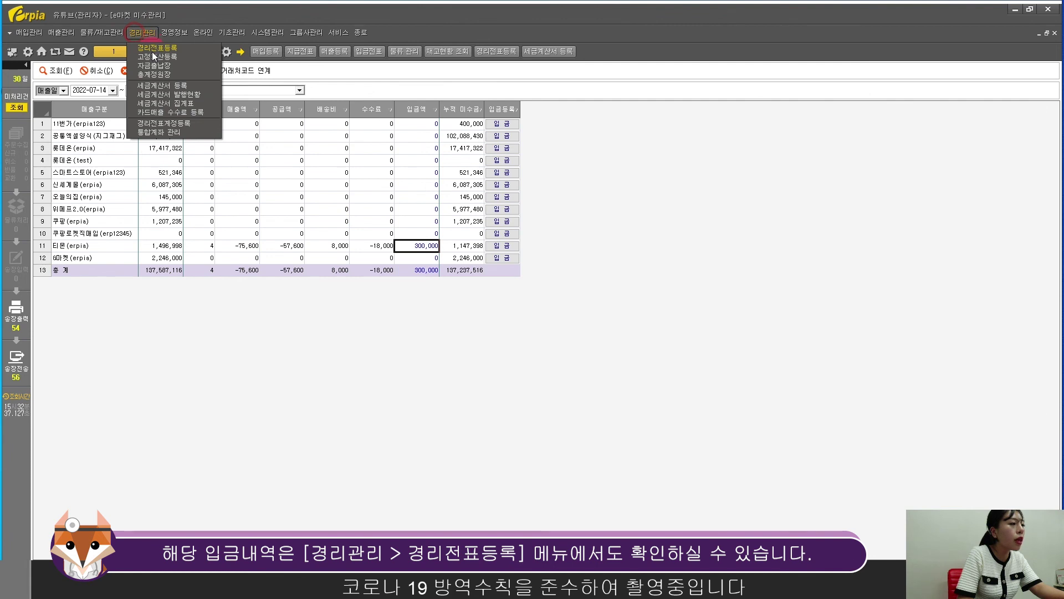
click(155, 48)
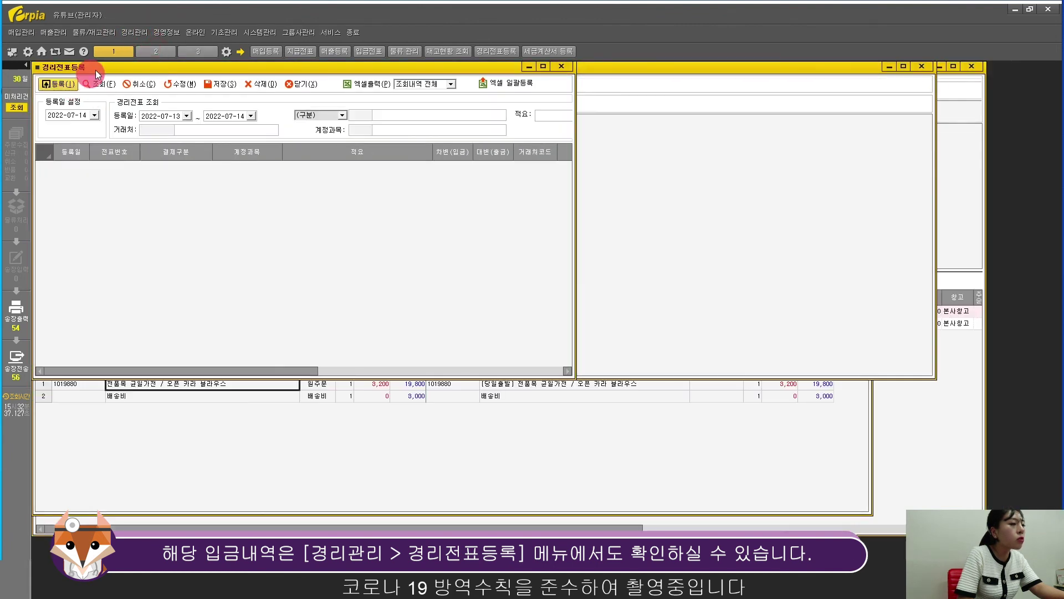
click(108, 68)
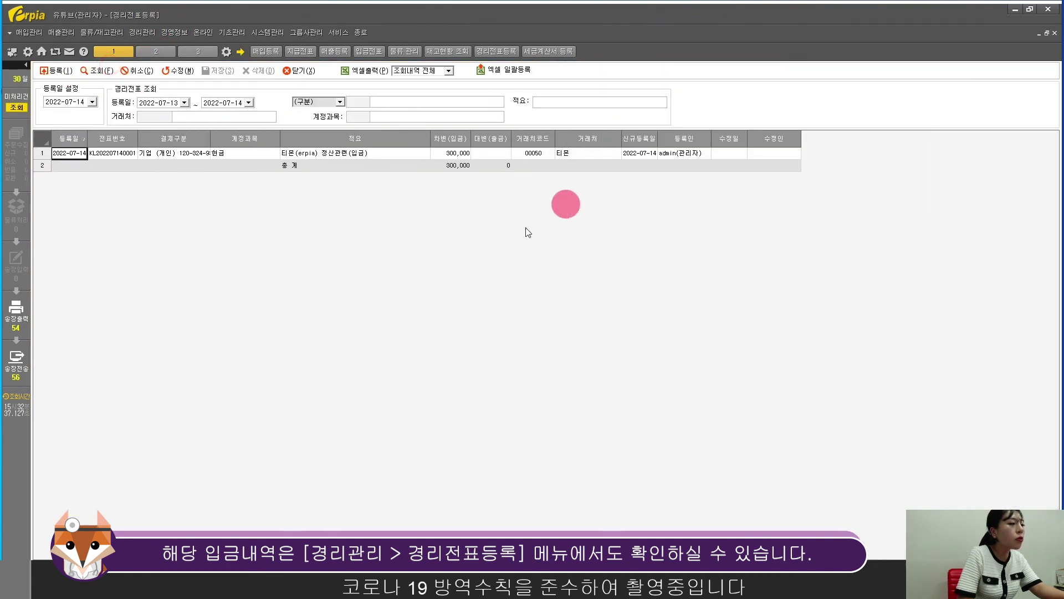